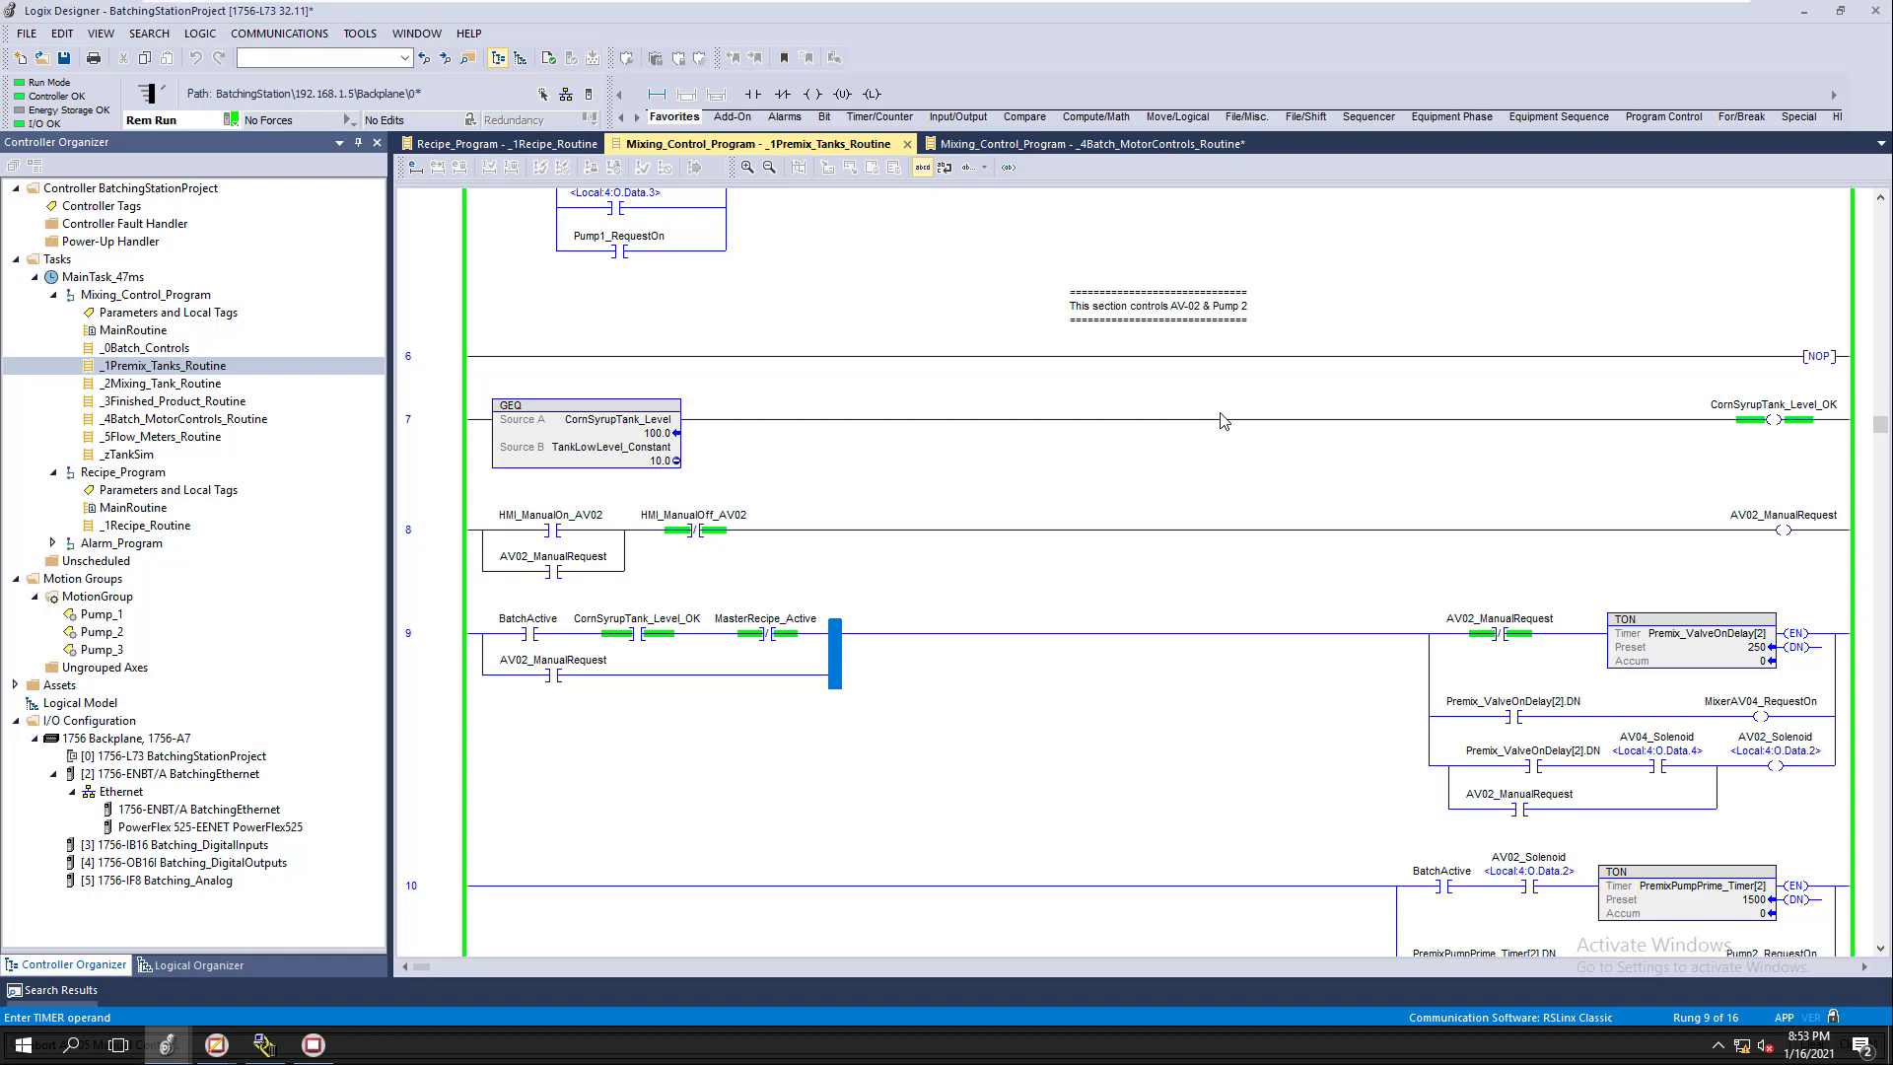
Step: Review the ladder rungs latching AV02_ManualRequest and the AV05_ManualRequest contact in rung 15
scroll(970, 506, "up", 1)
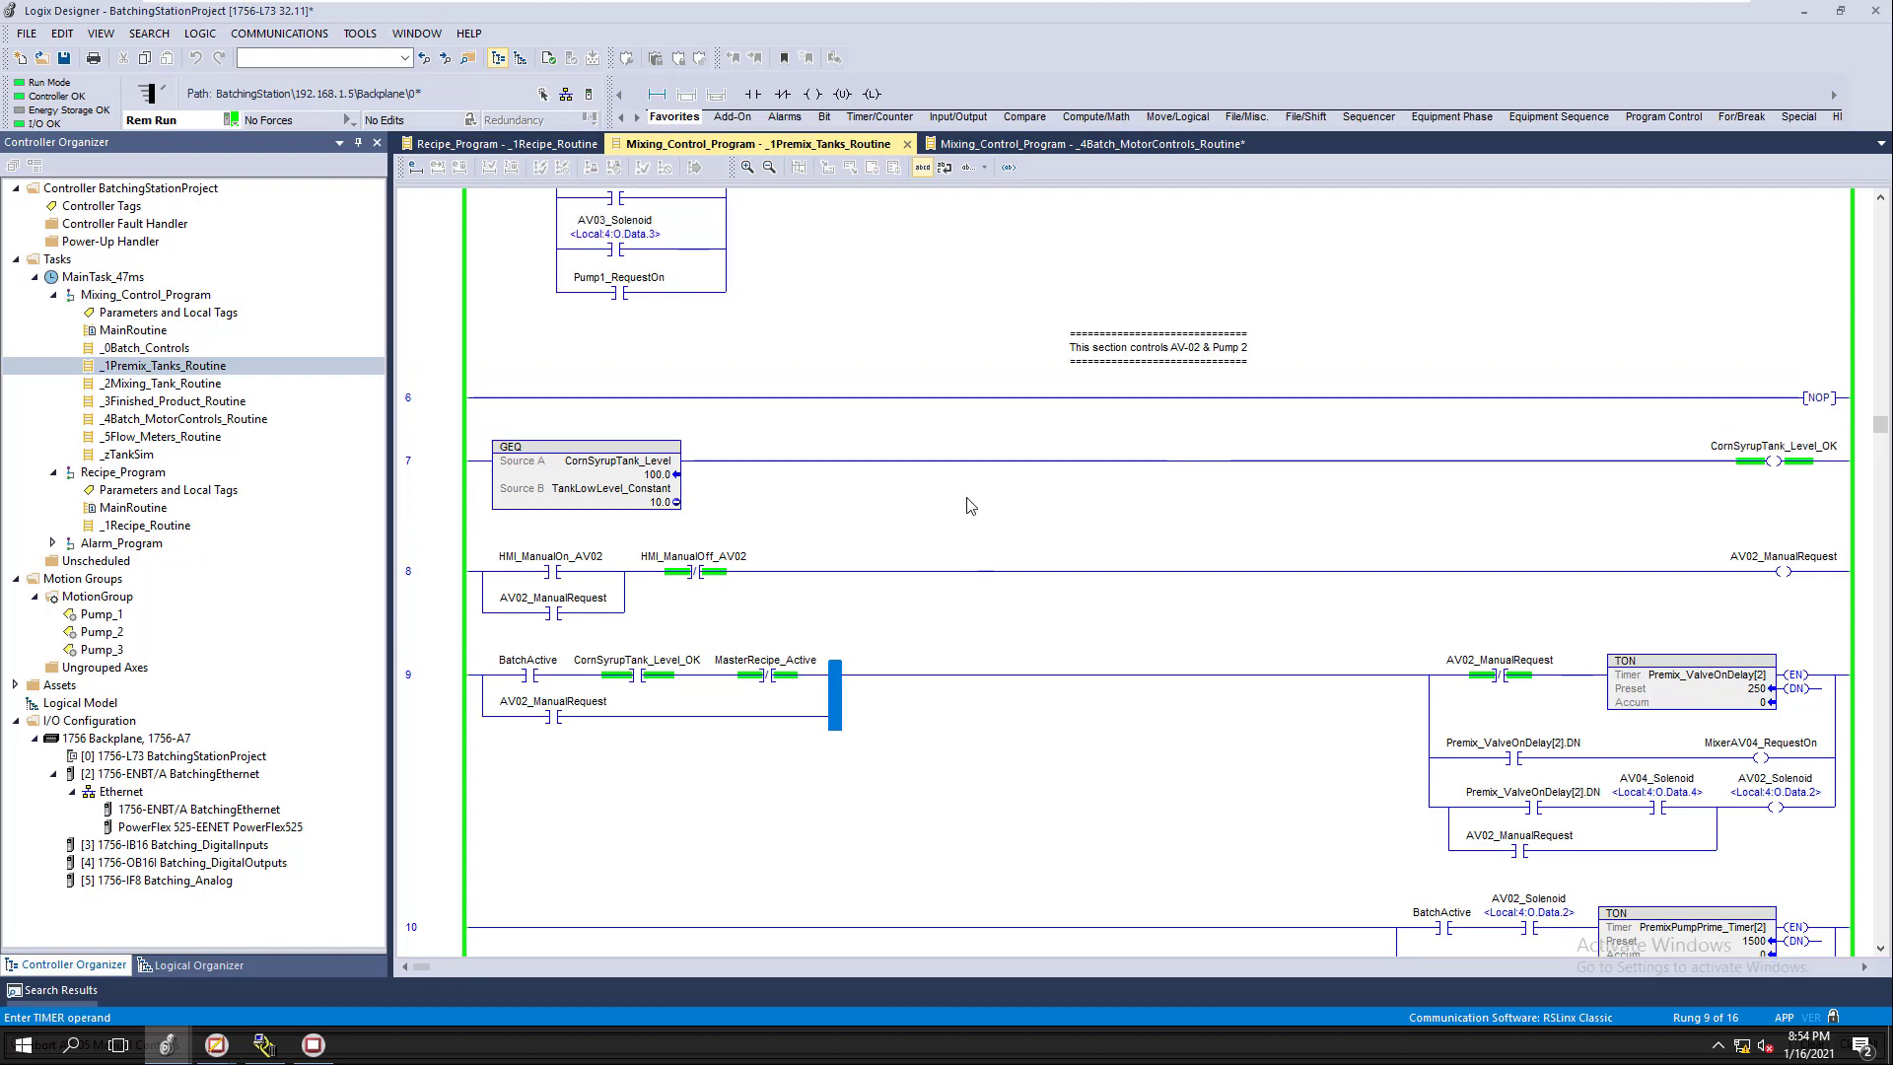
scroll(970, 506, "up", 10)
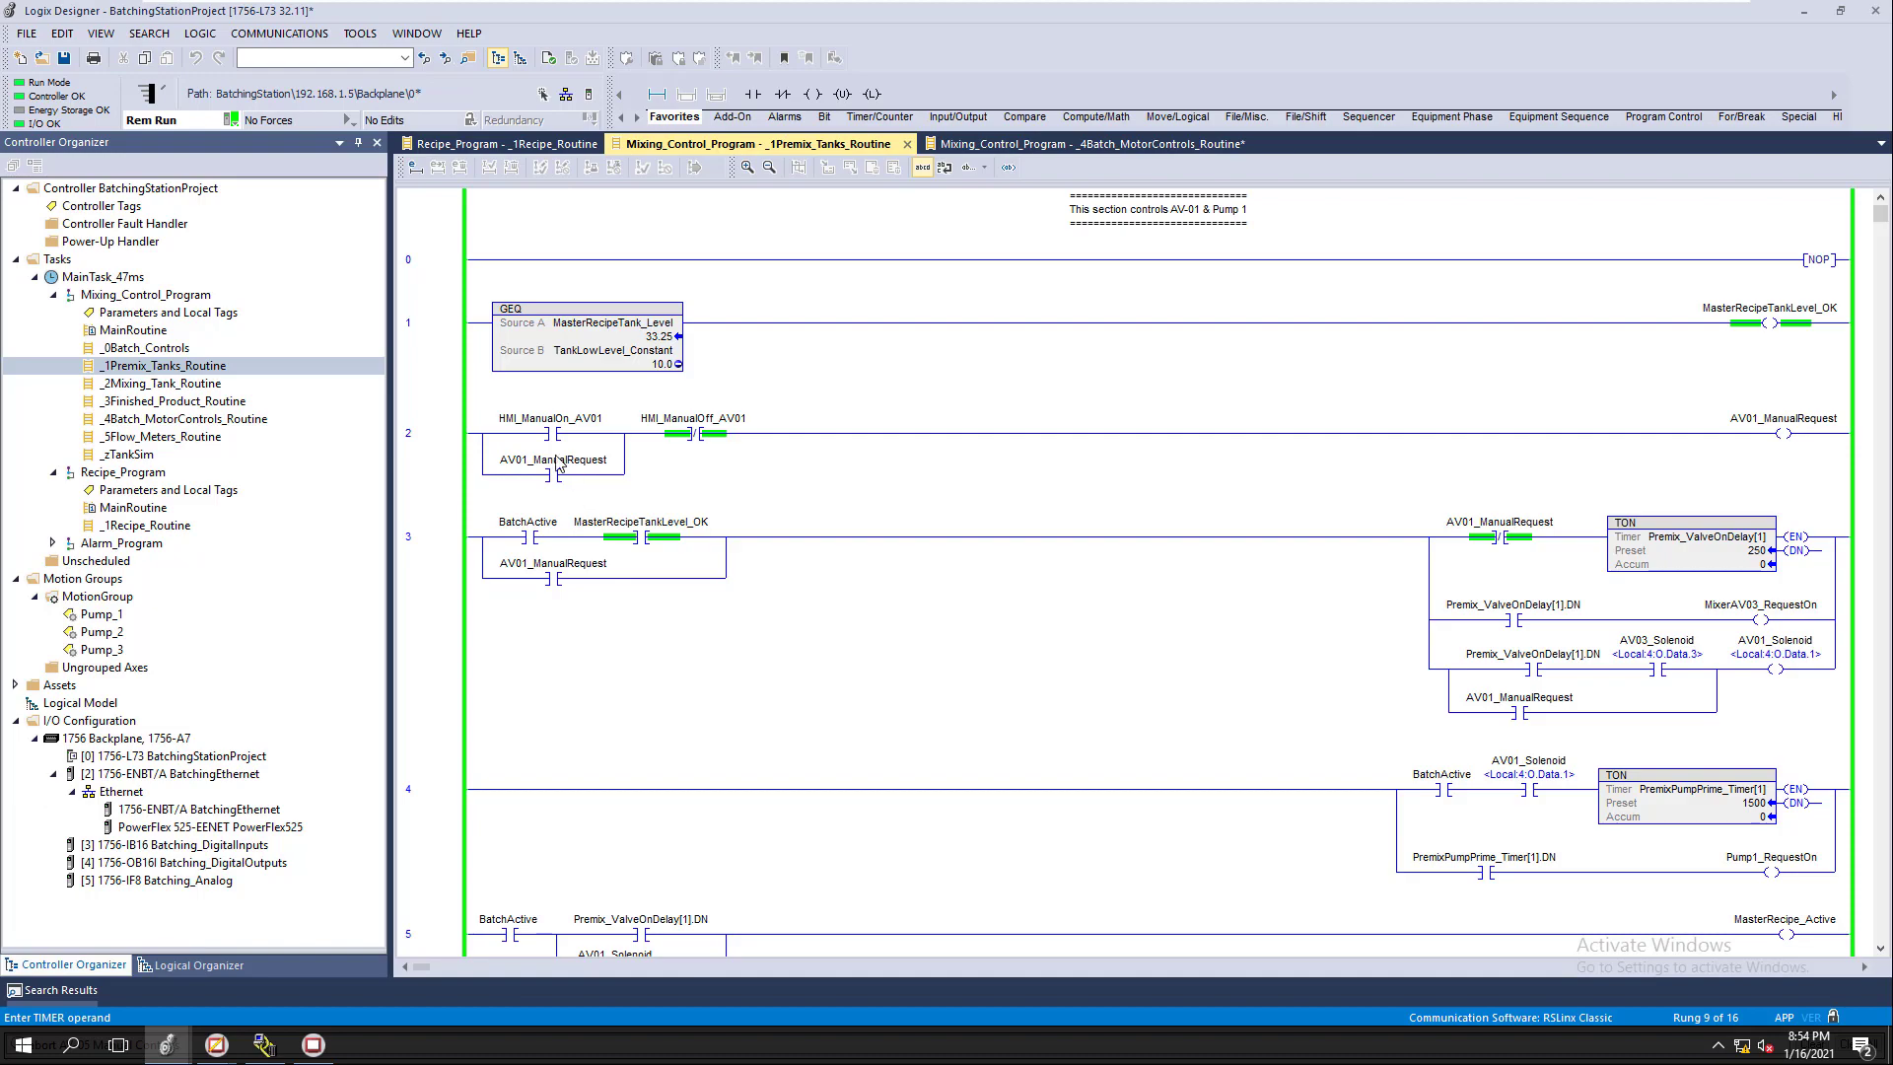
scroll(656, 592, "down", 8)
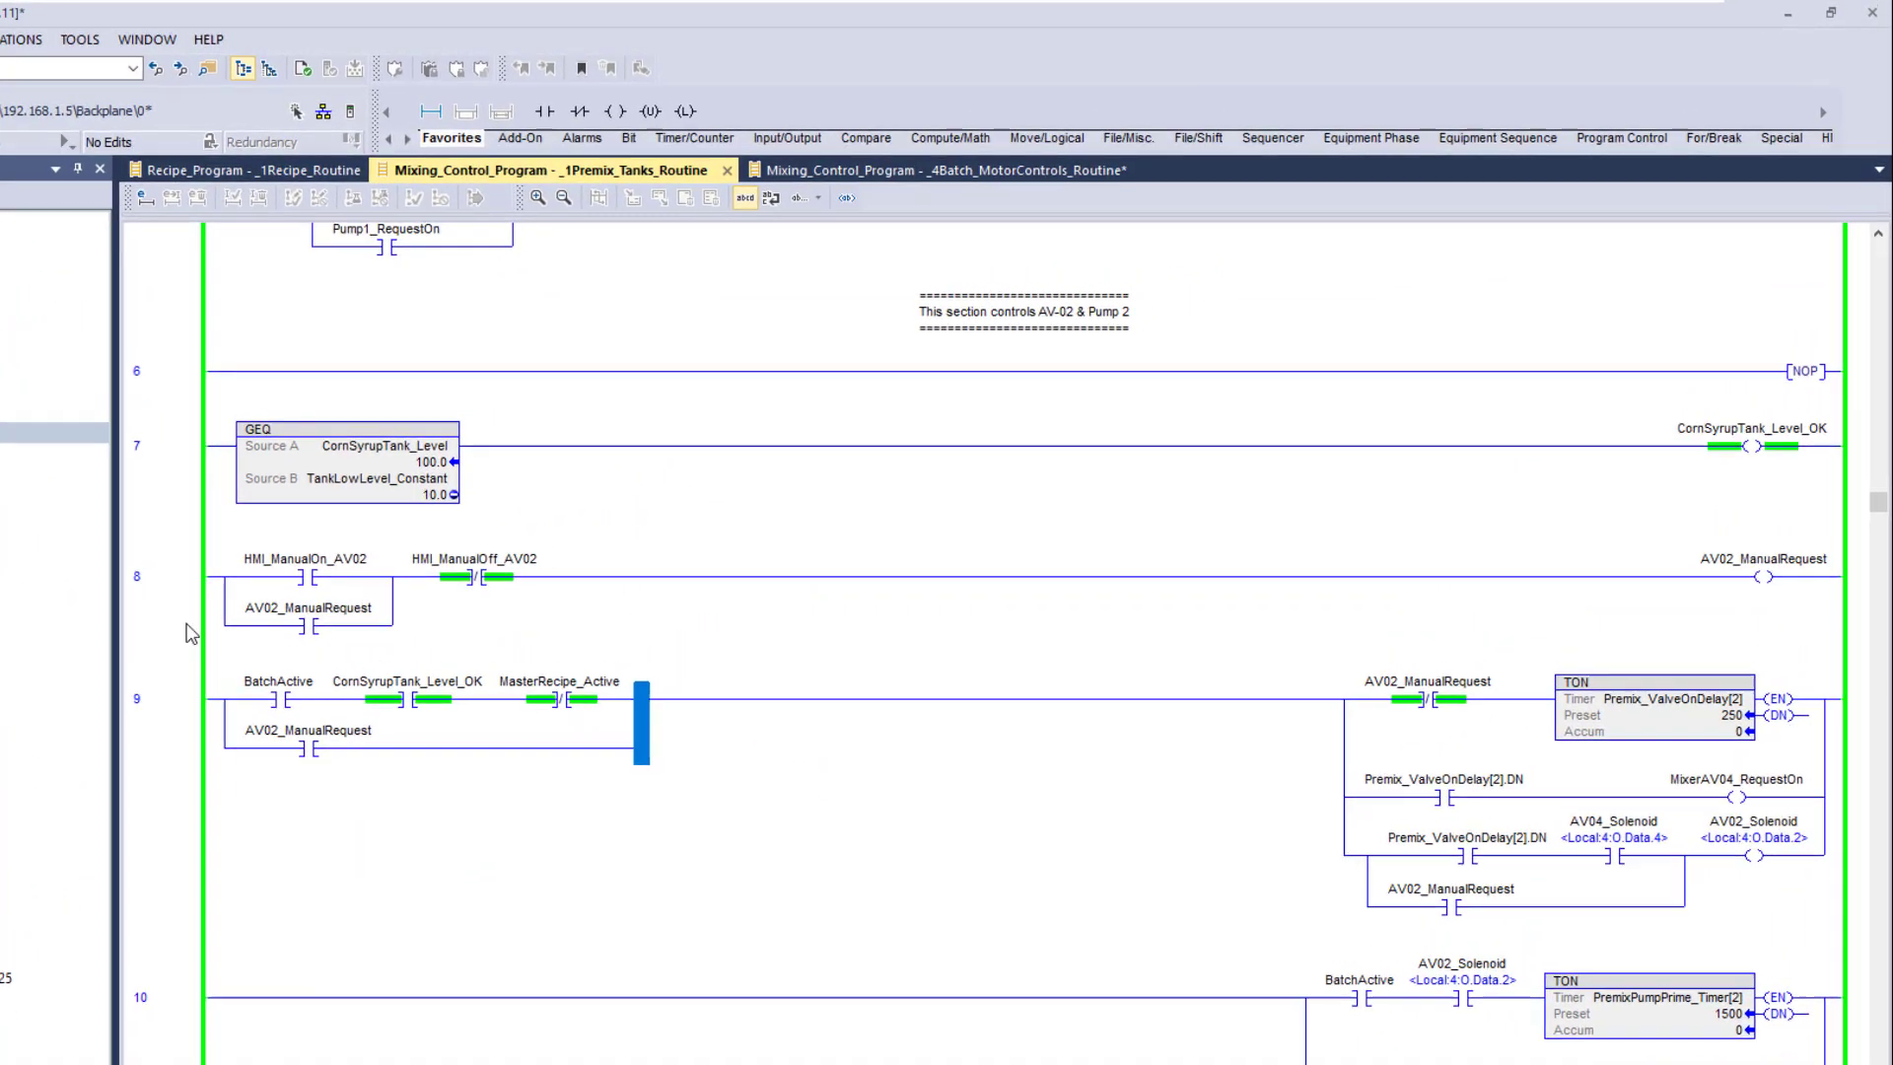
left_click(453, 682)
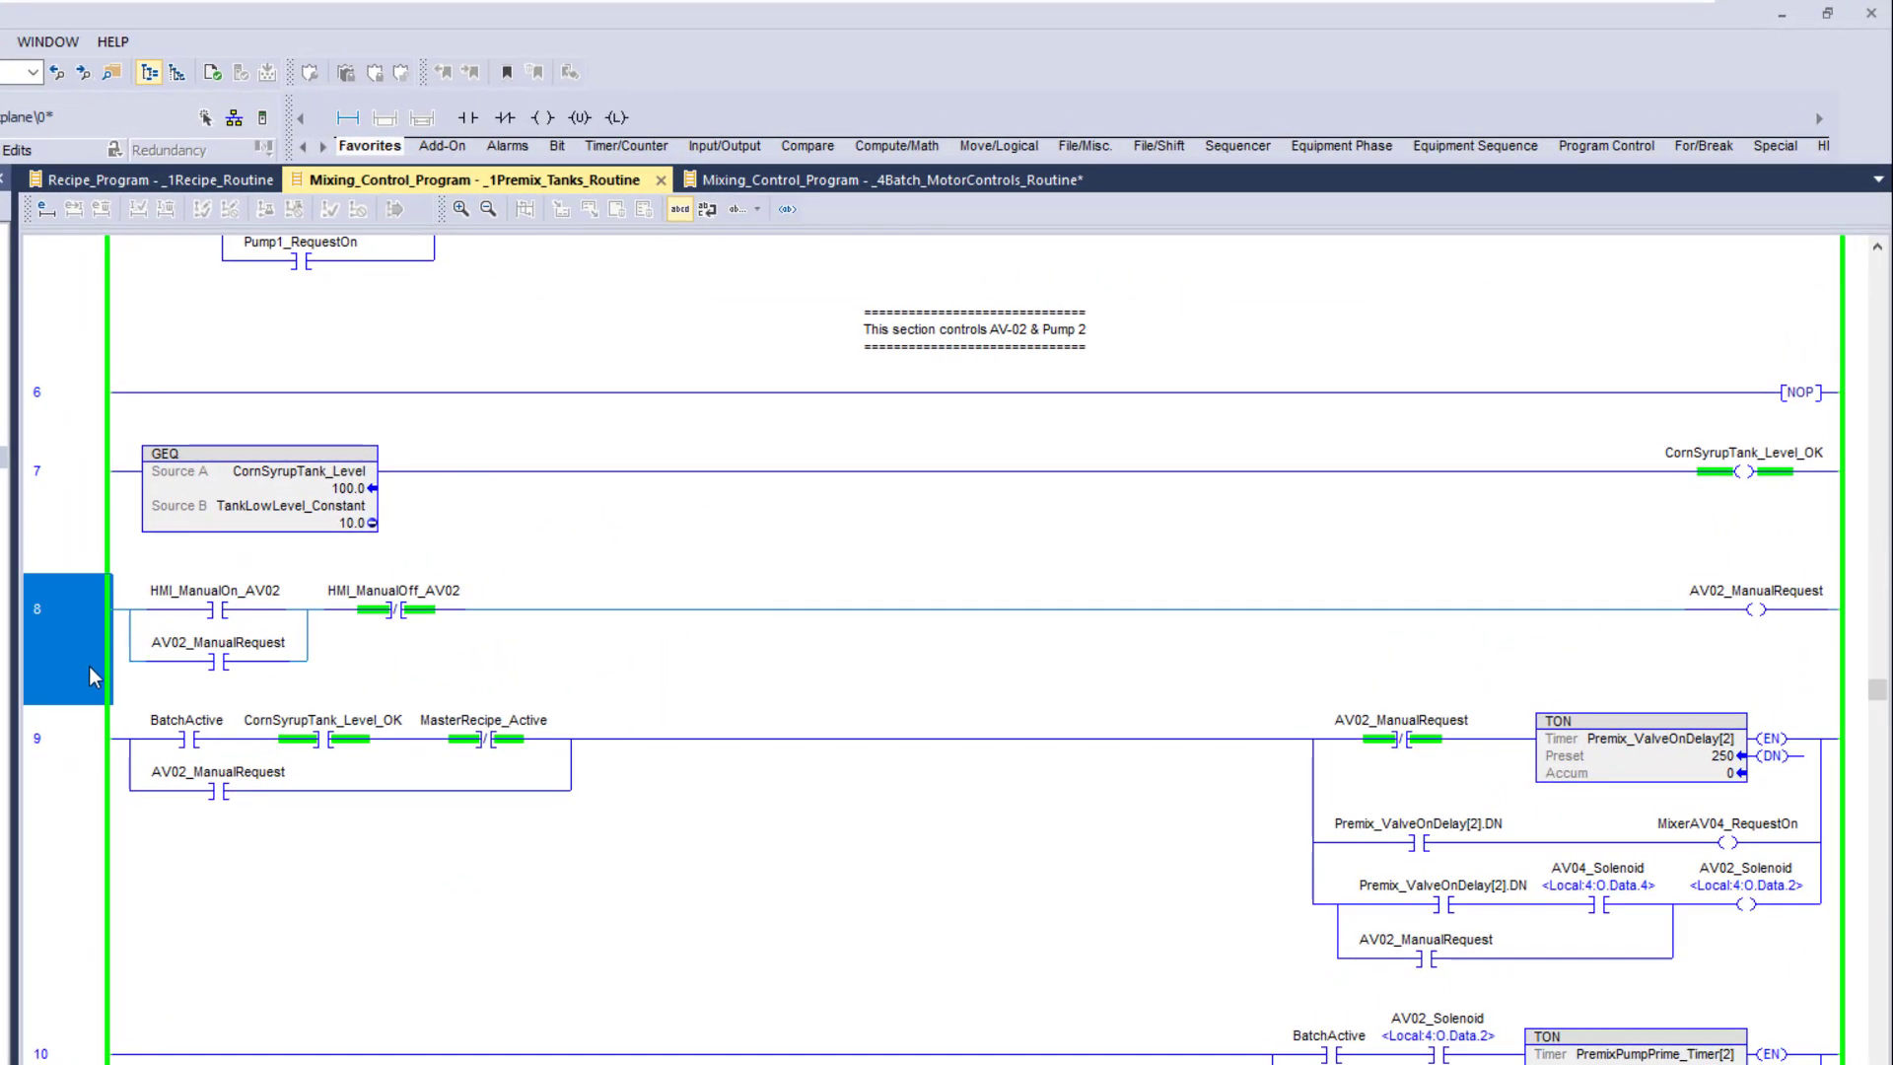
left_click(226, 794)
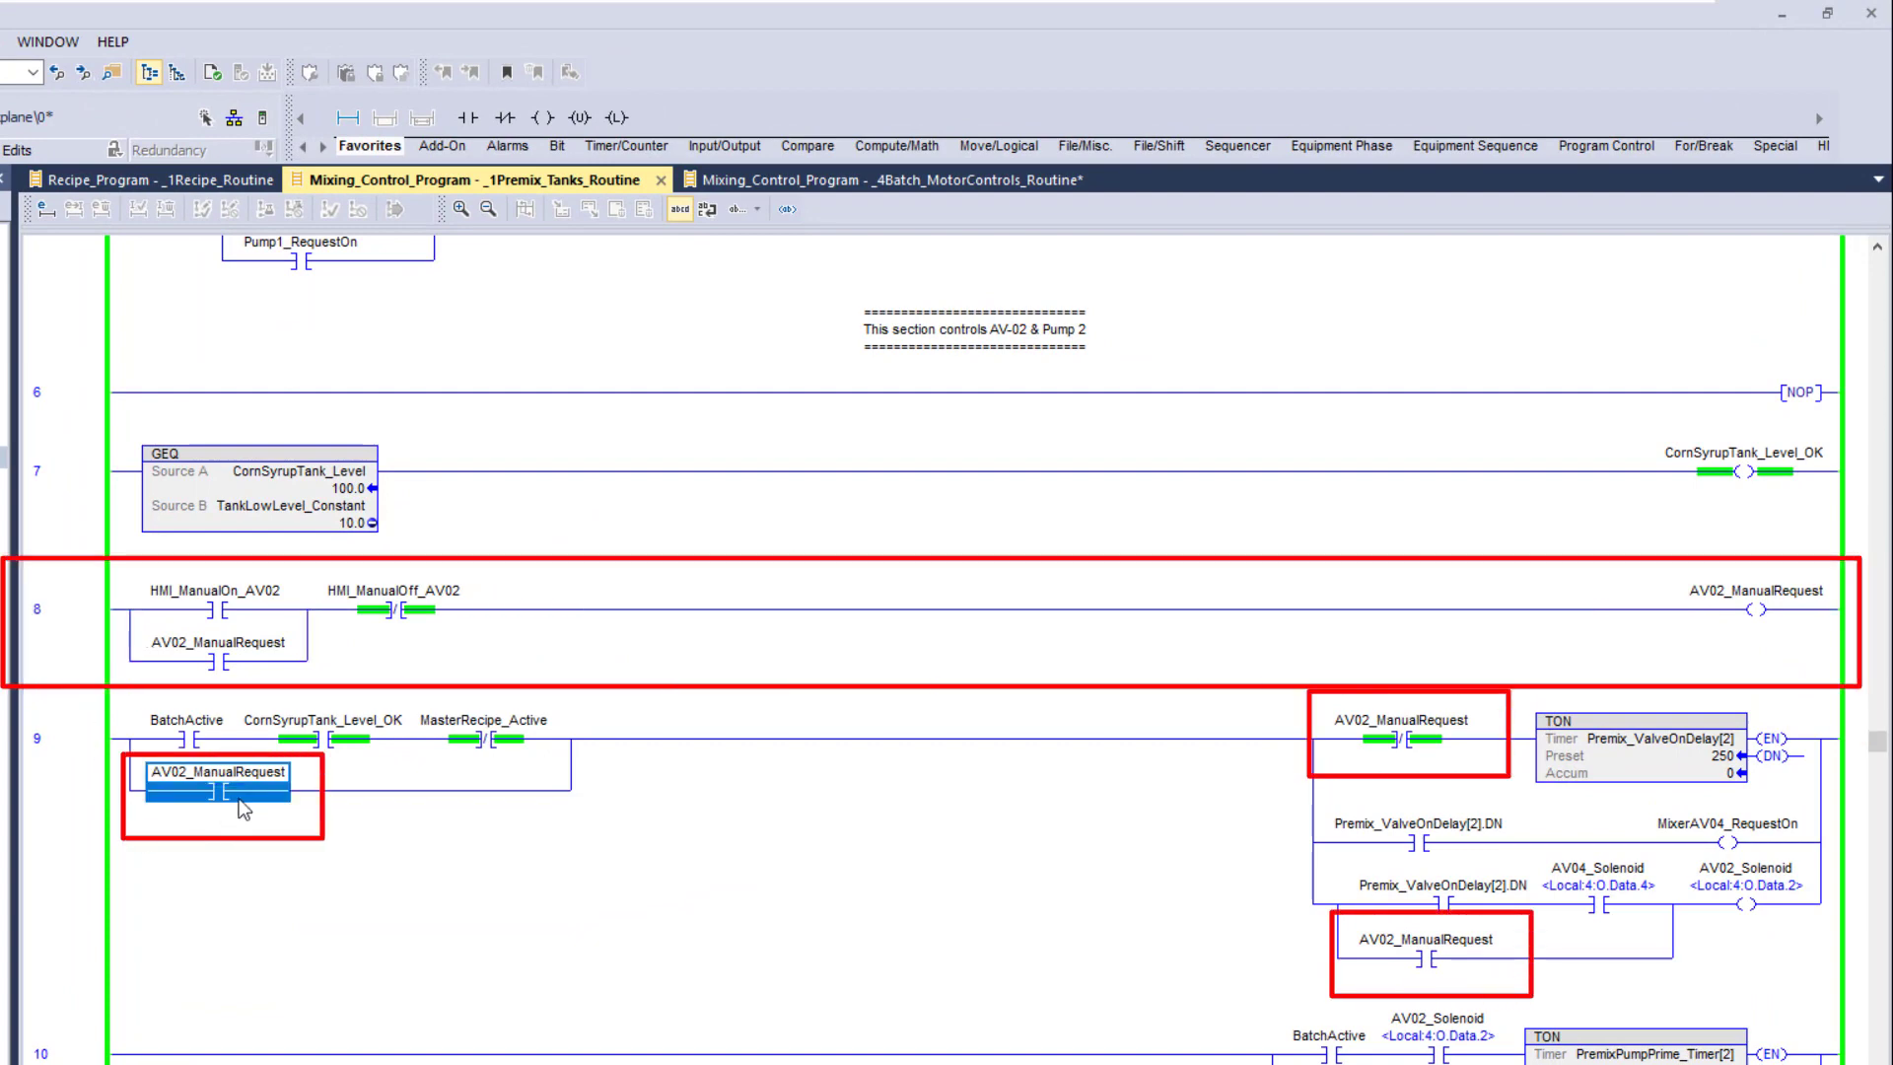
left_click(1434, 972)
left_click(1400, 734)
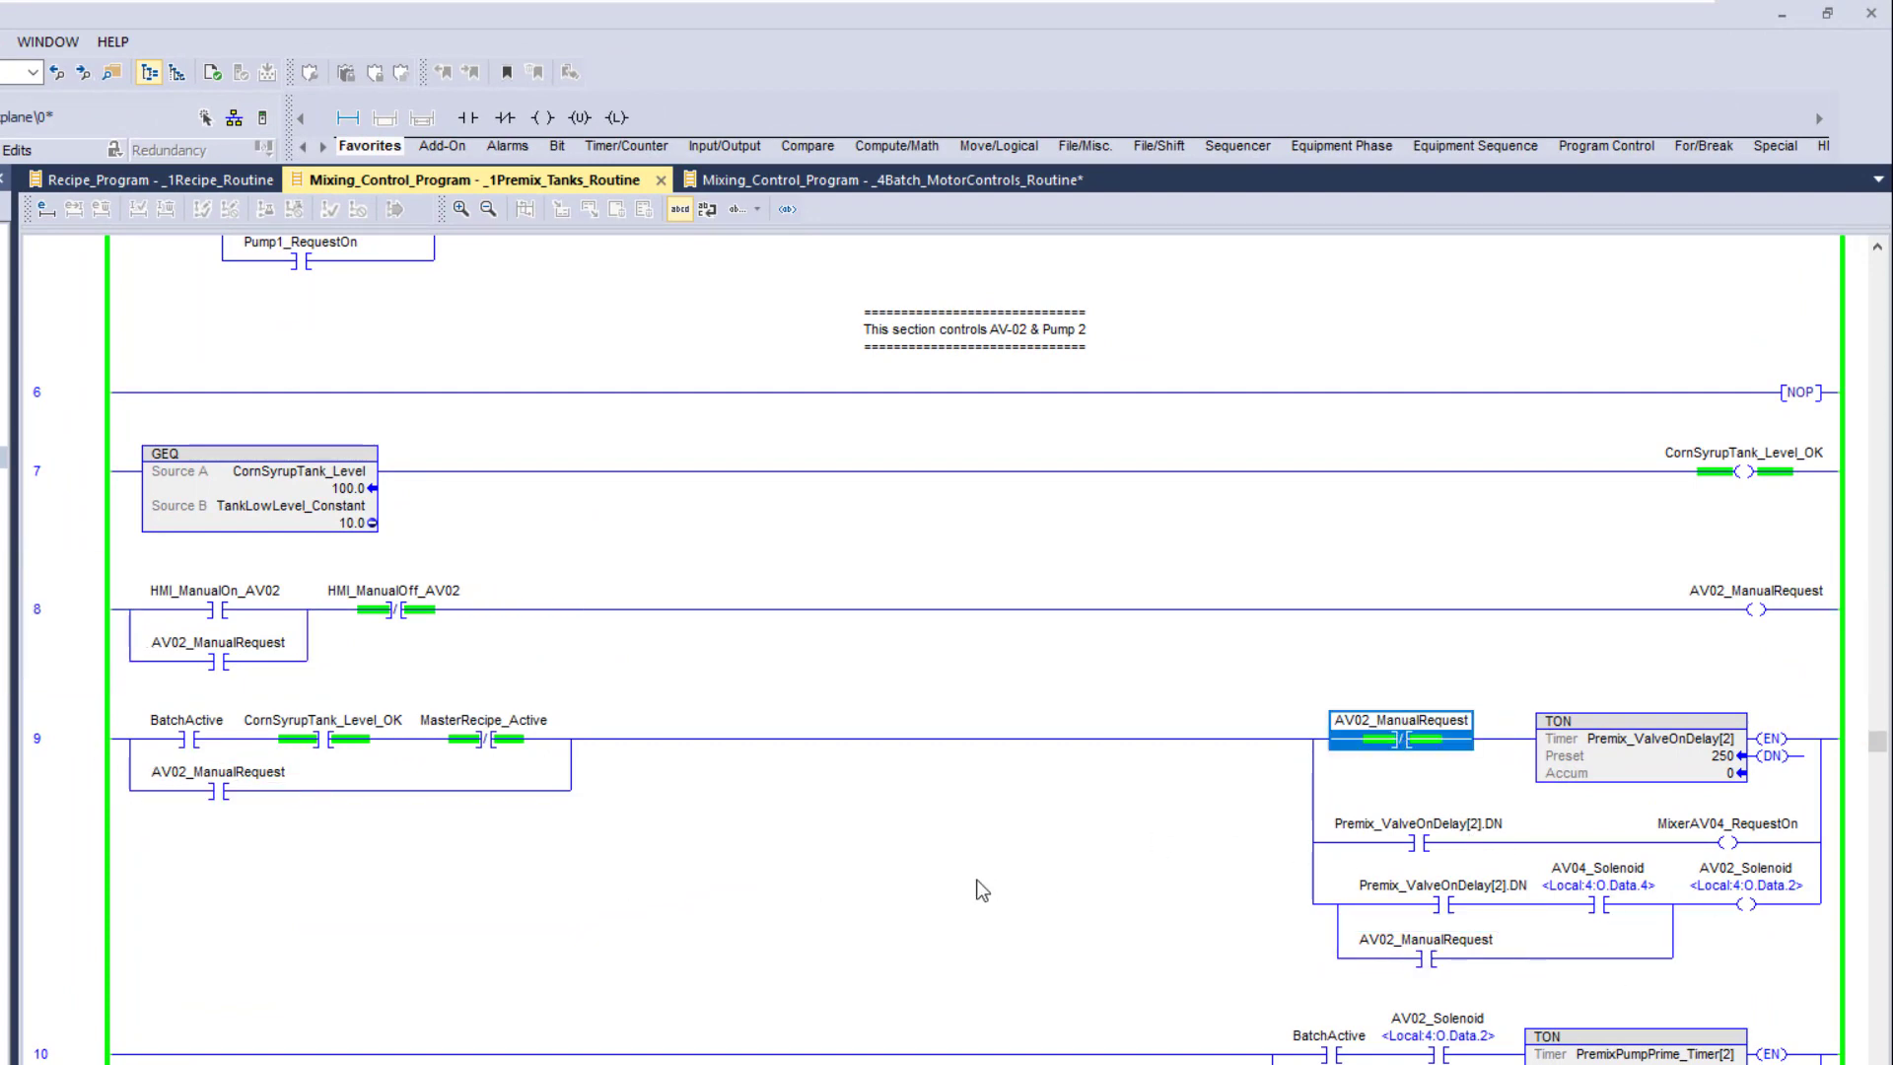
scroll(919, 894, "down", 10)
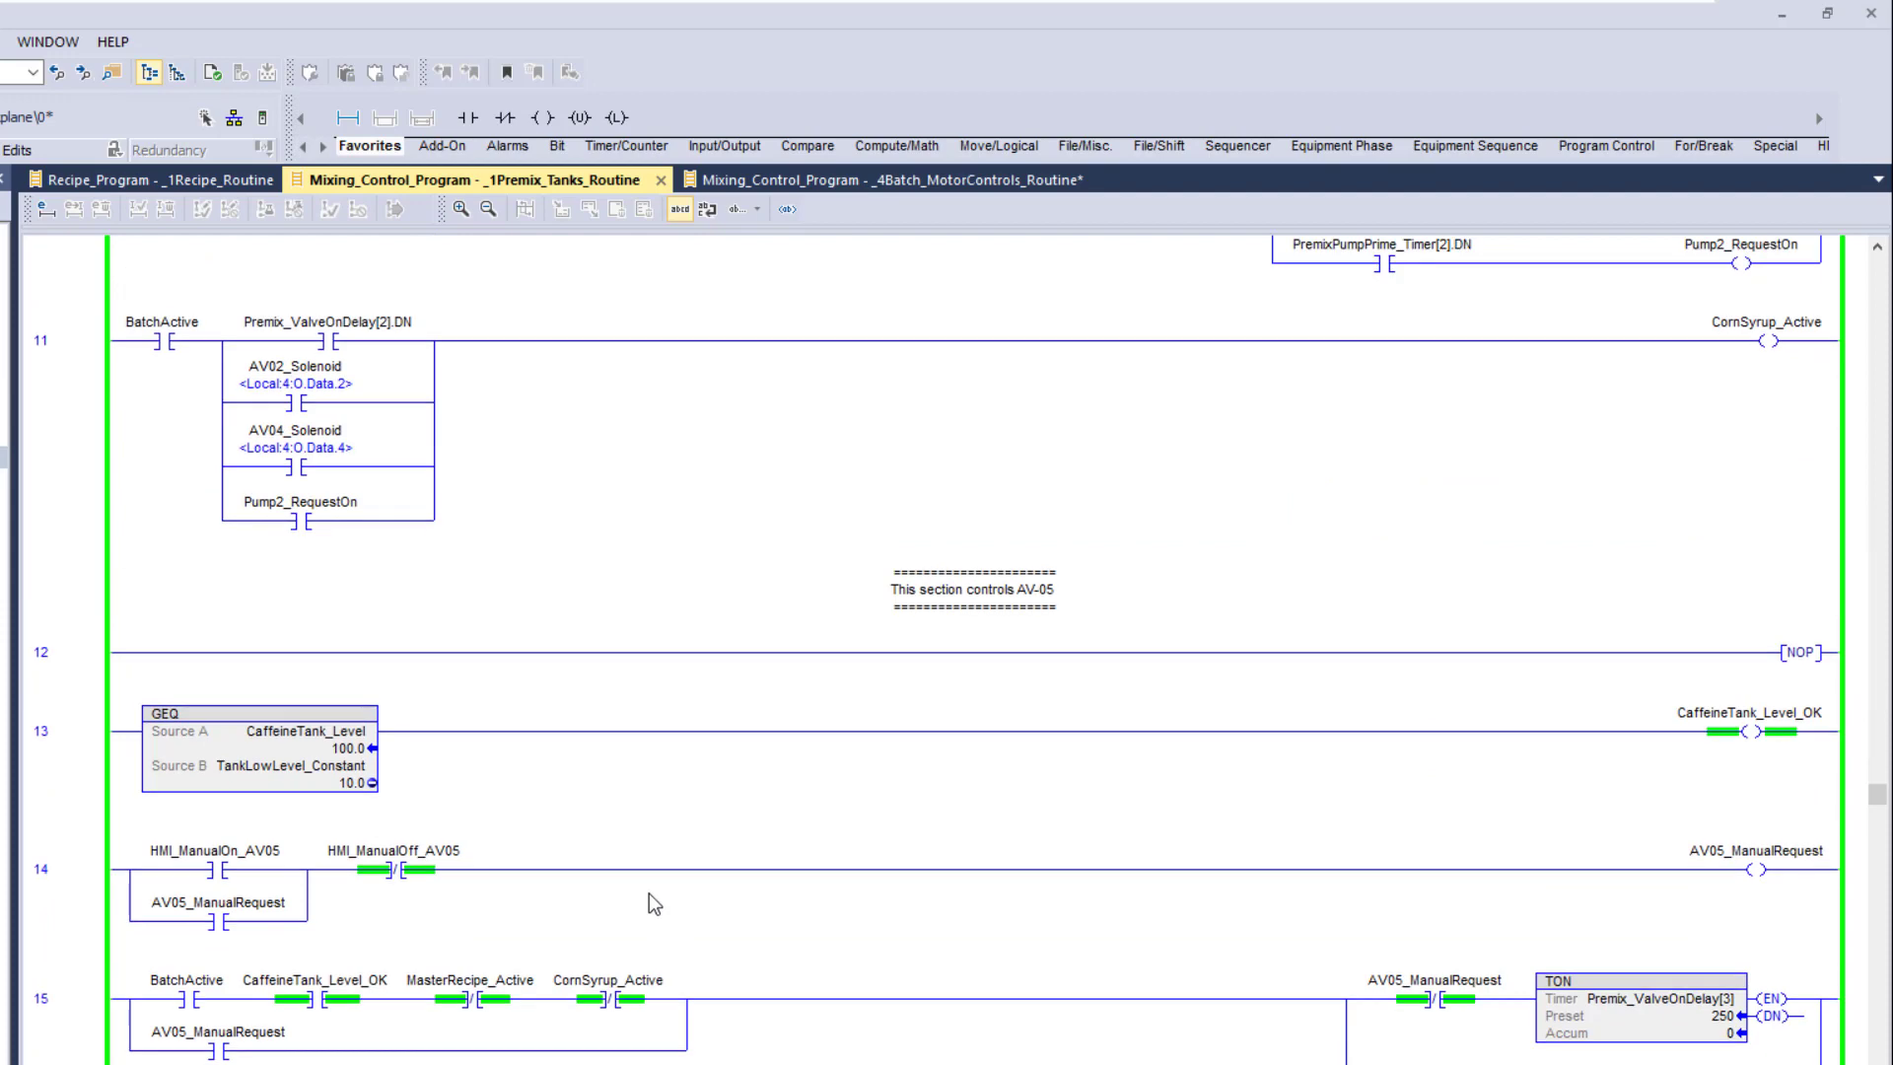
scroll(651, 903, "down", 3)
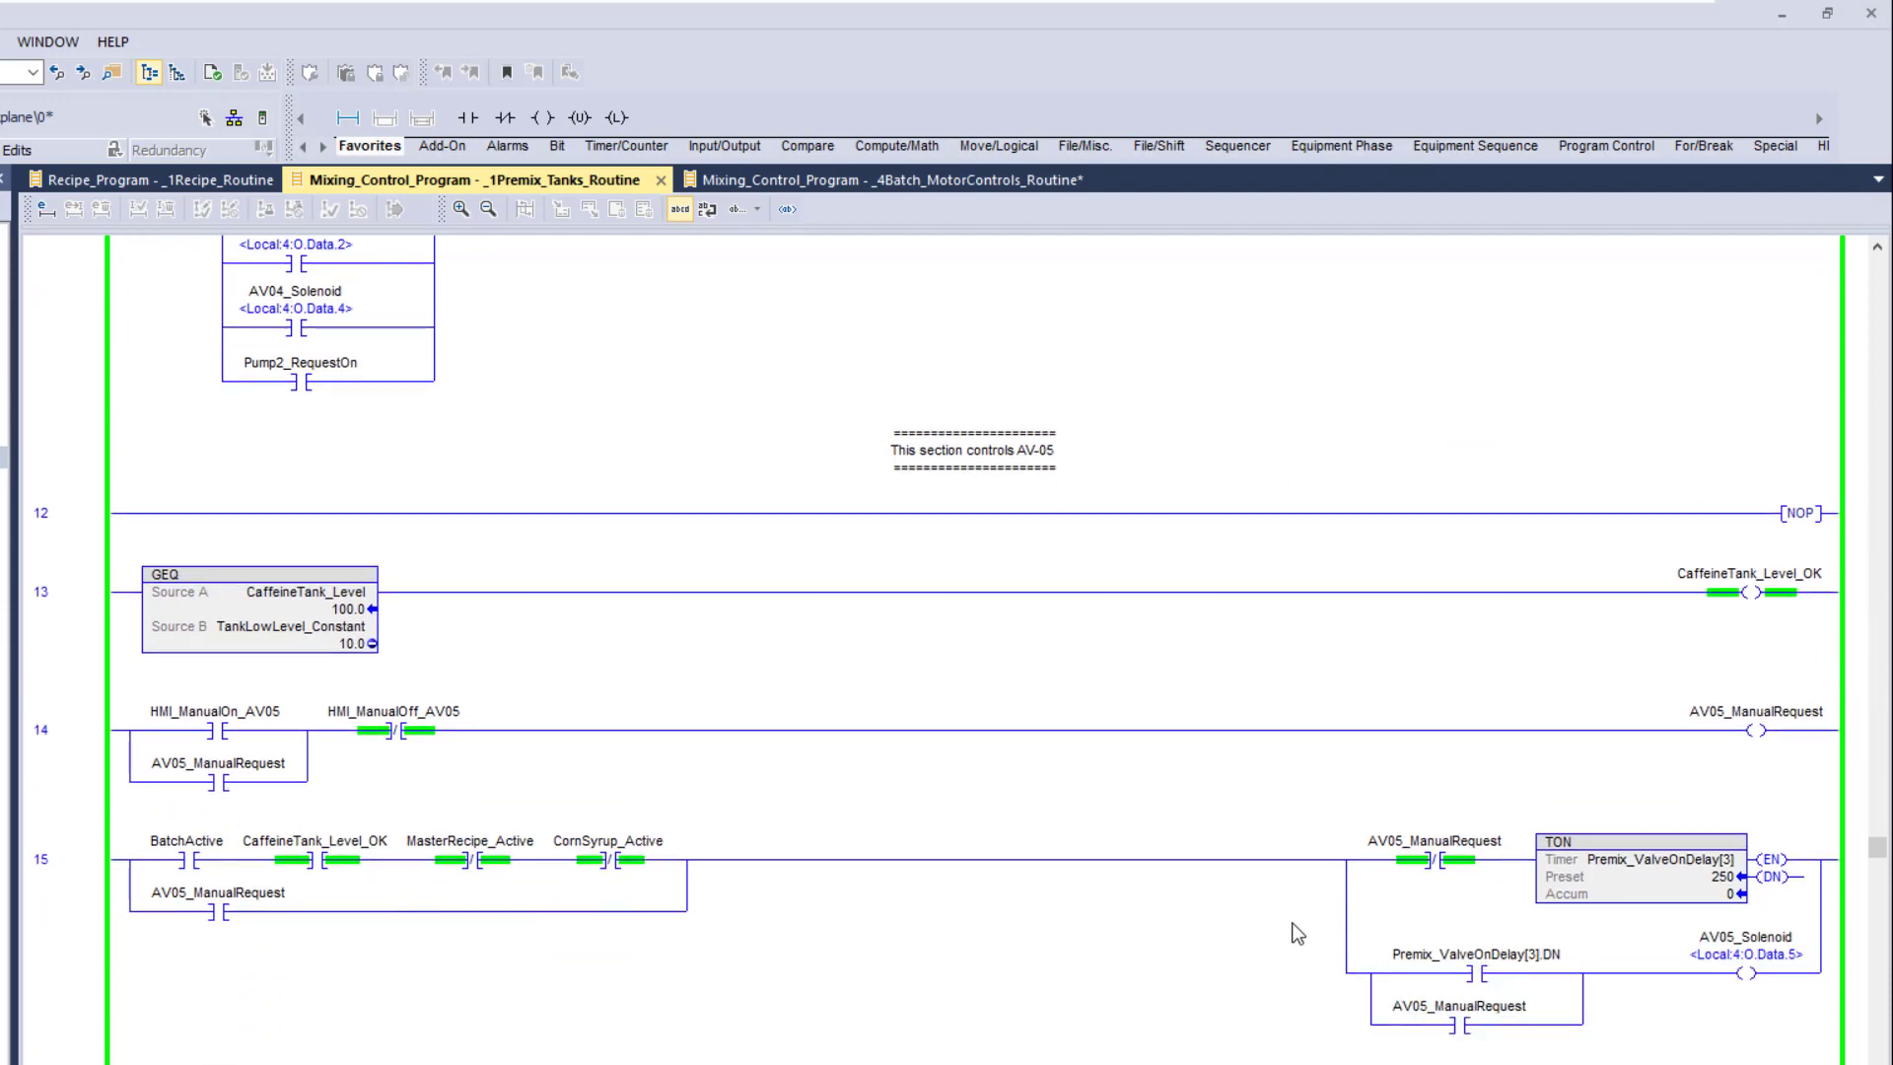
left_click(1467, 864)
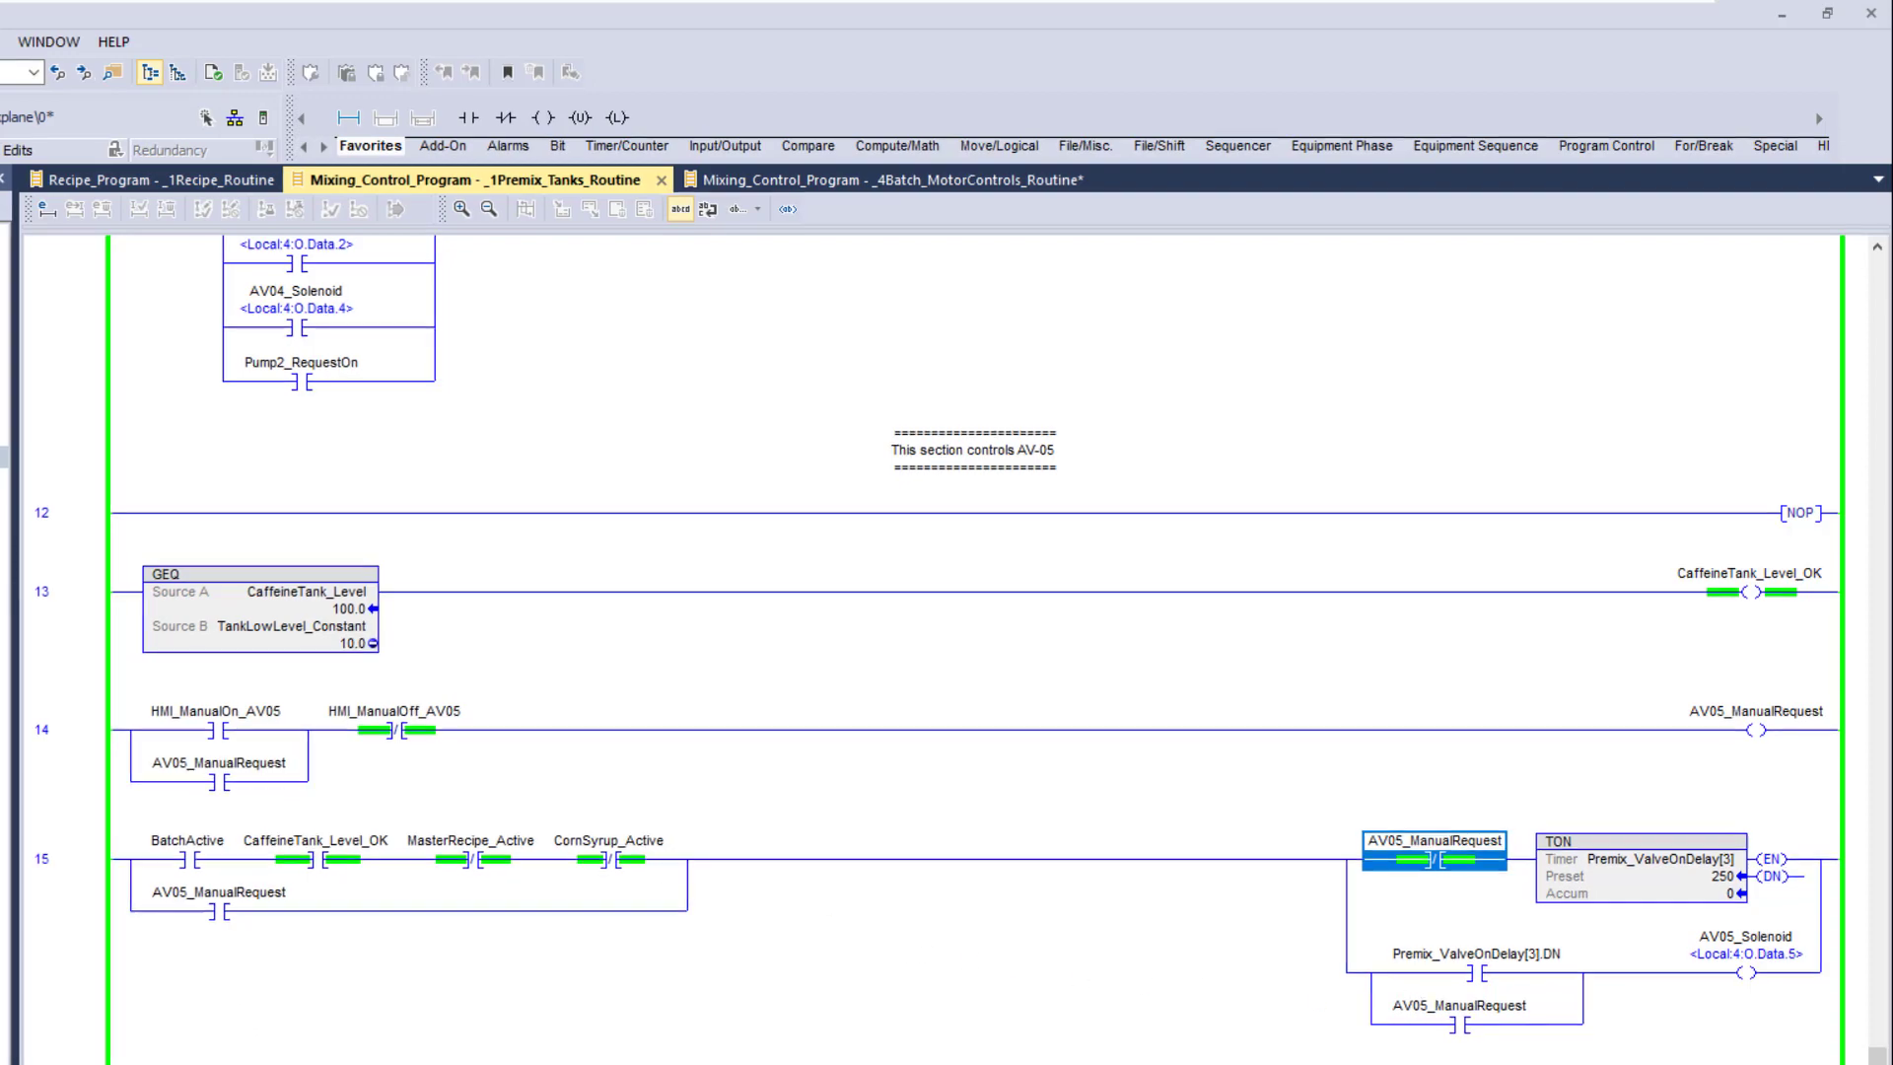
Step: Bring up the Batching Station display editor and locate the AV-01 to AV-07 Manual Controls displays
mouse_move(217, 1044)
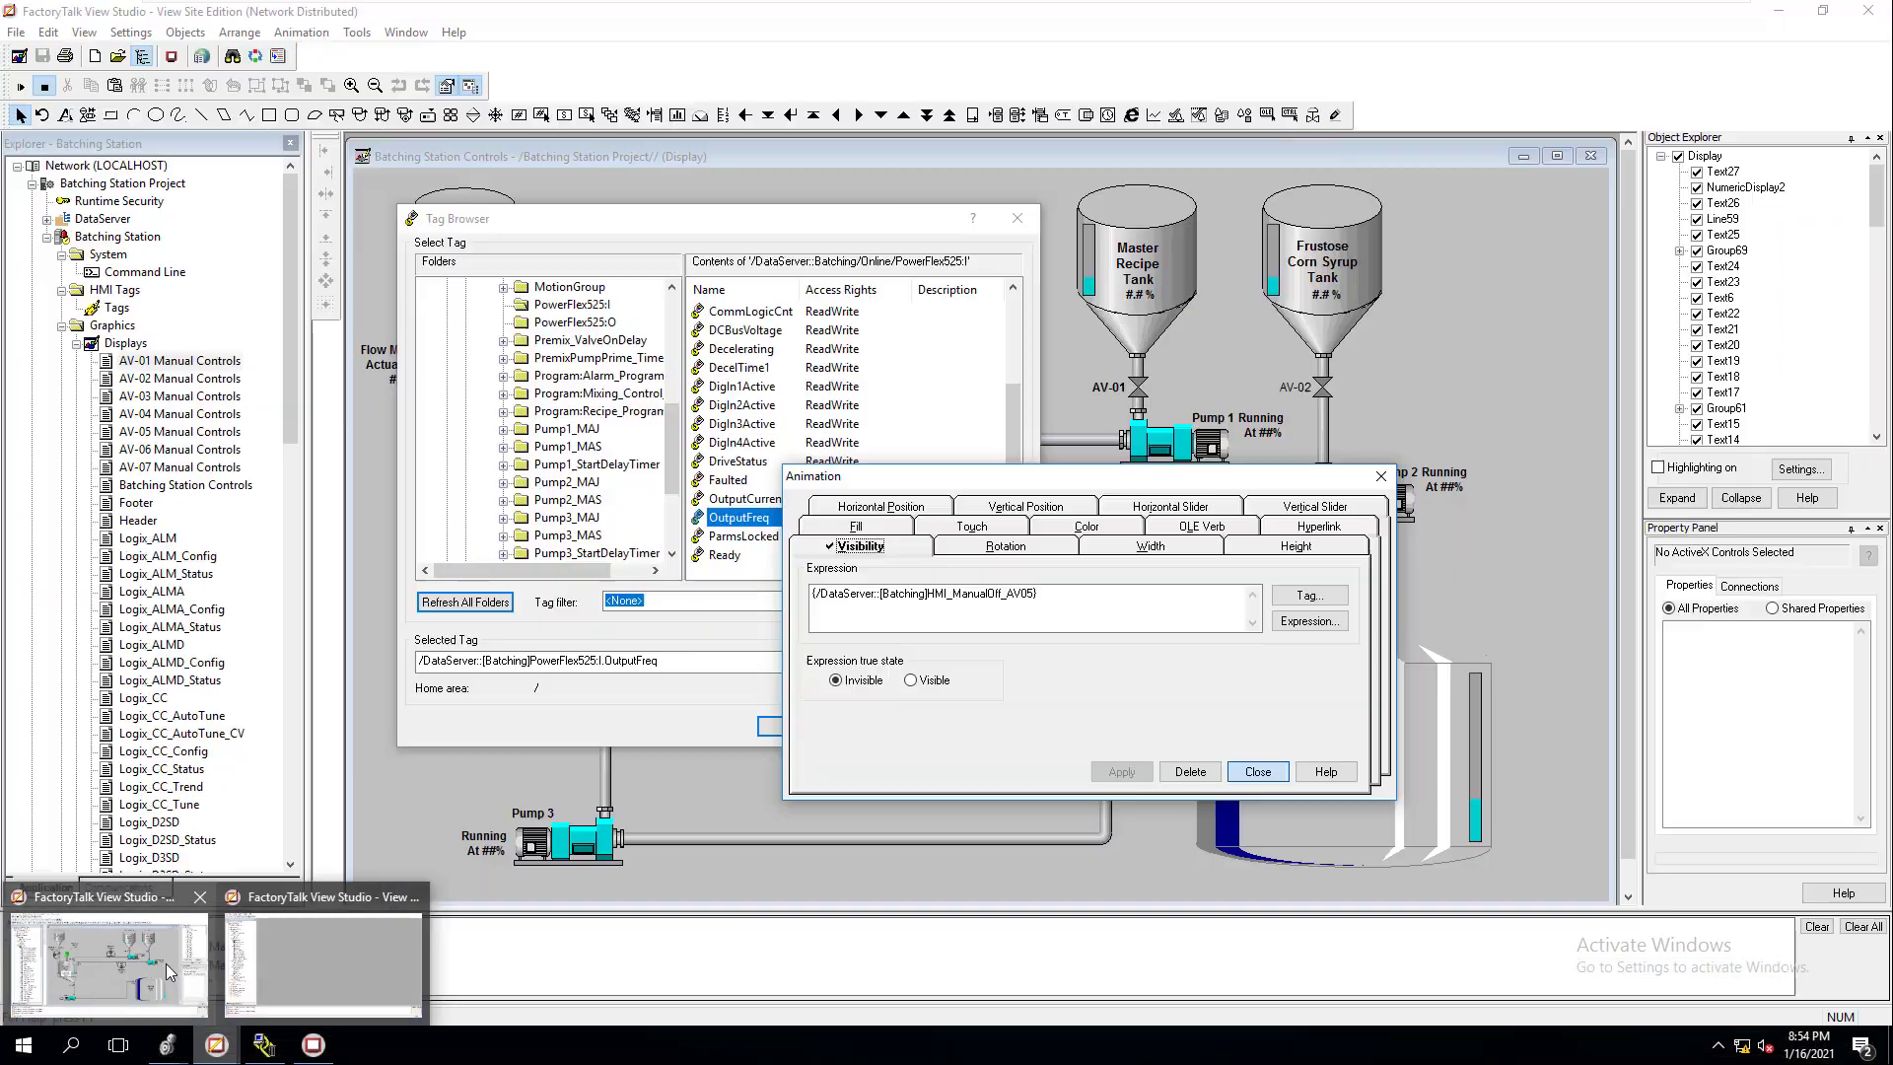
left_click(168, 972)
left_click(180, 361)
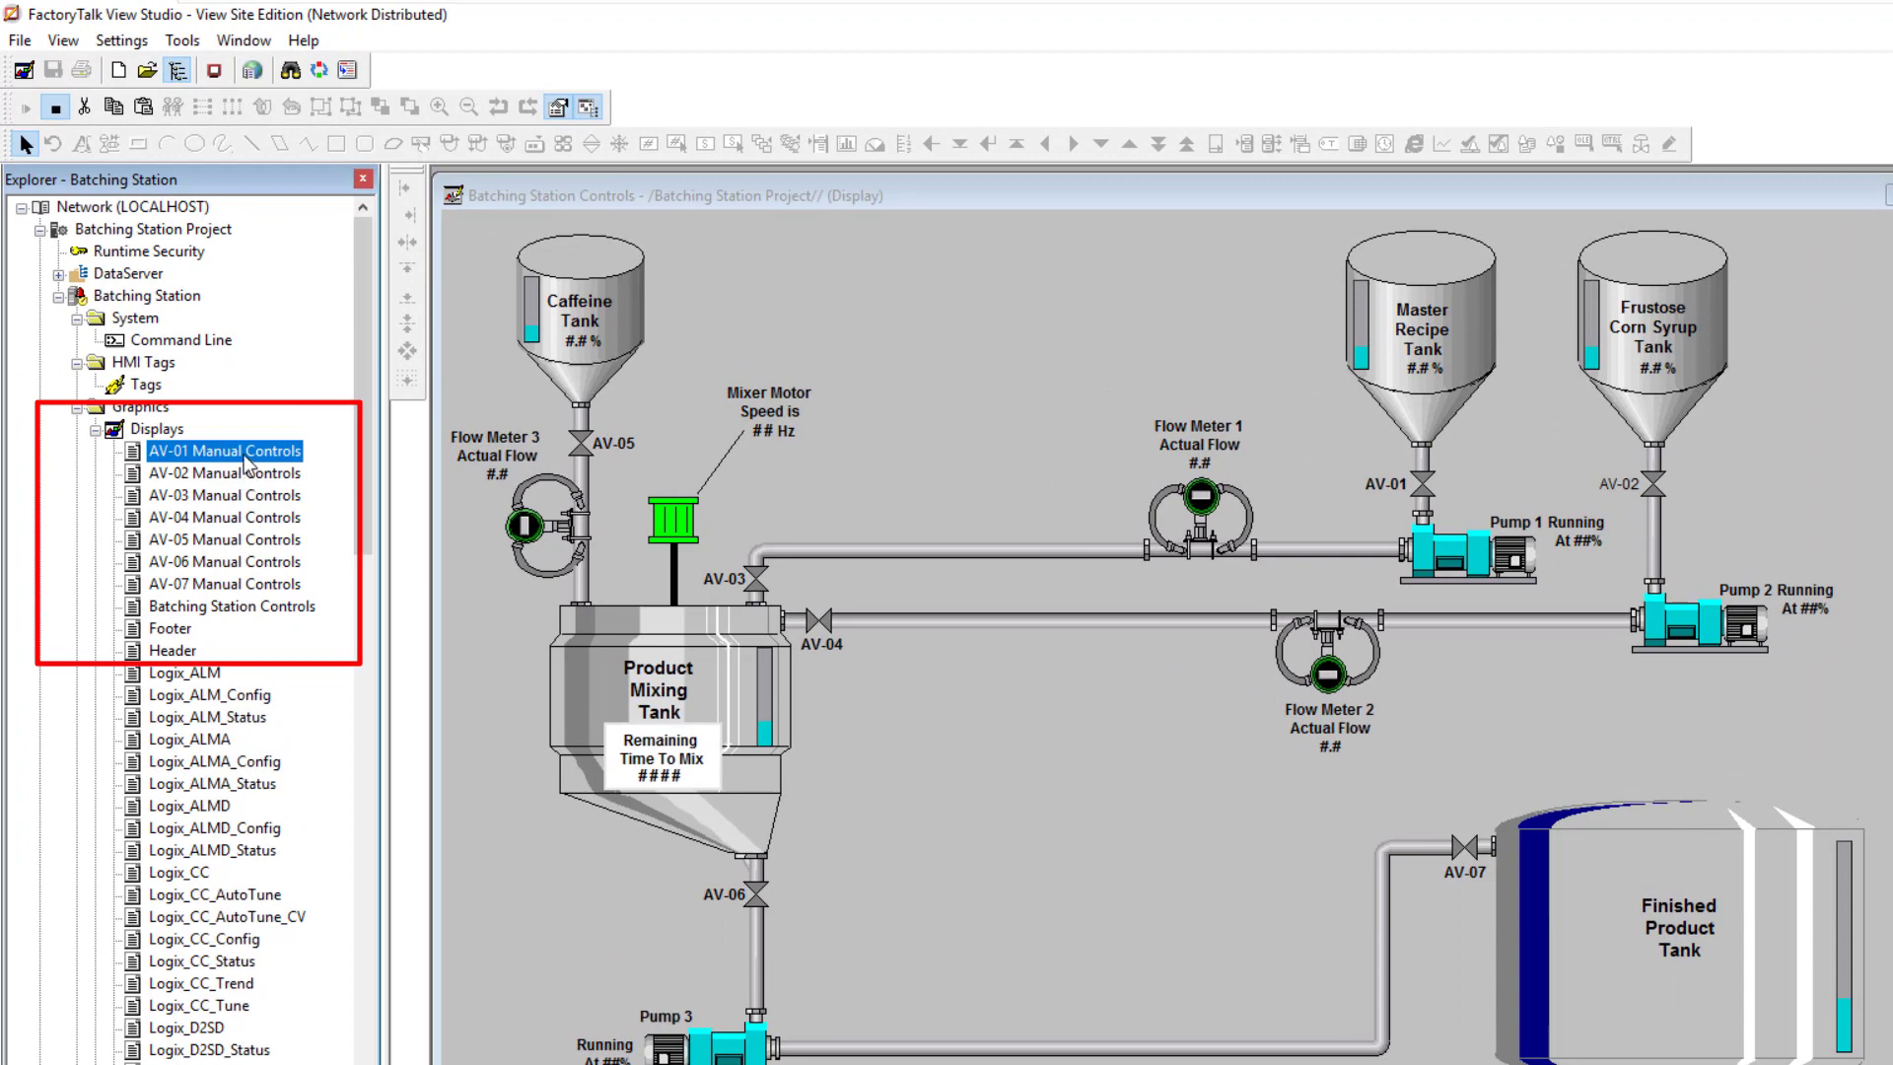
left_click(240, 475)
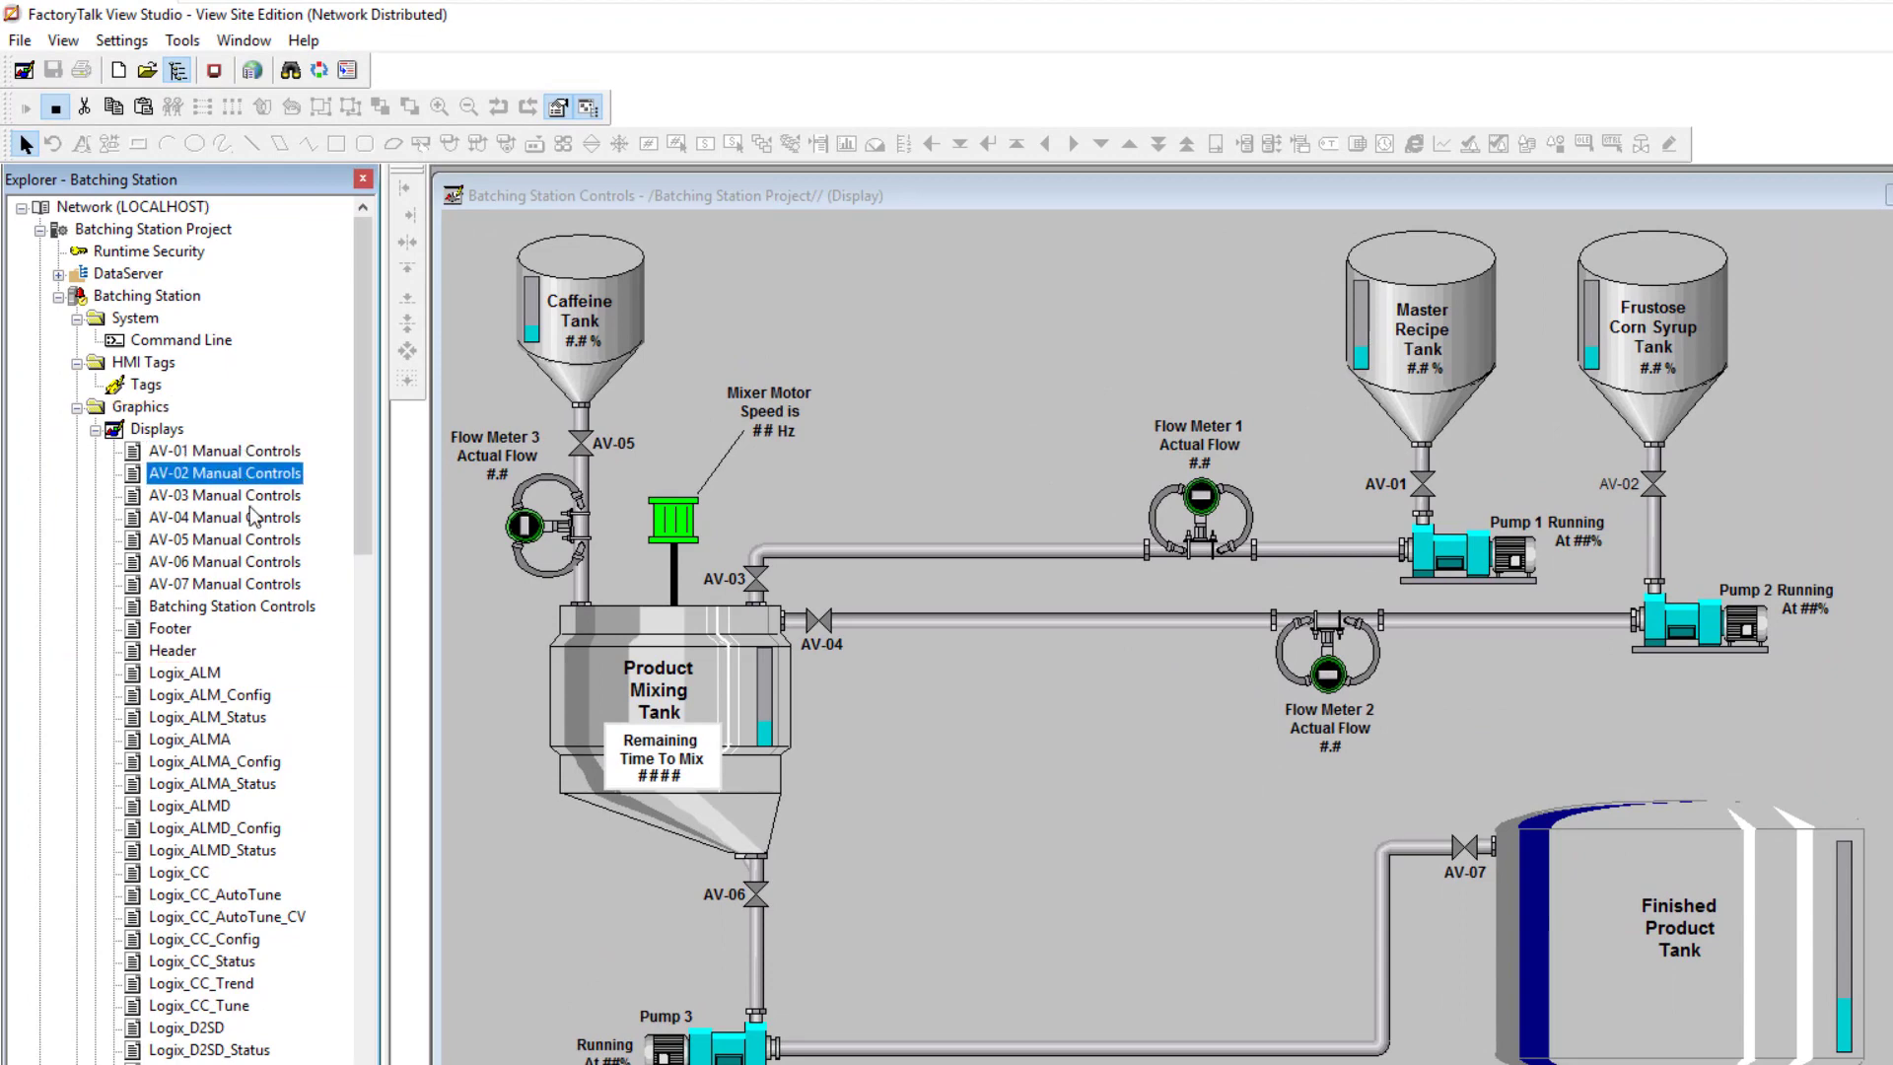
left_click(254, 501)
left_click(252, 524)
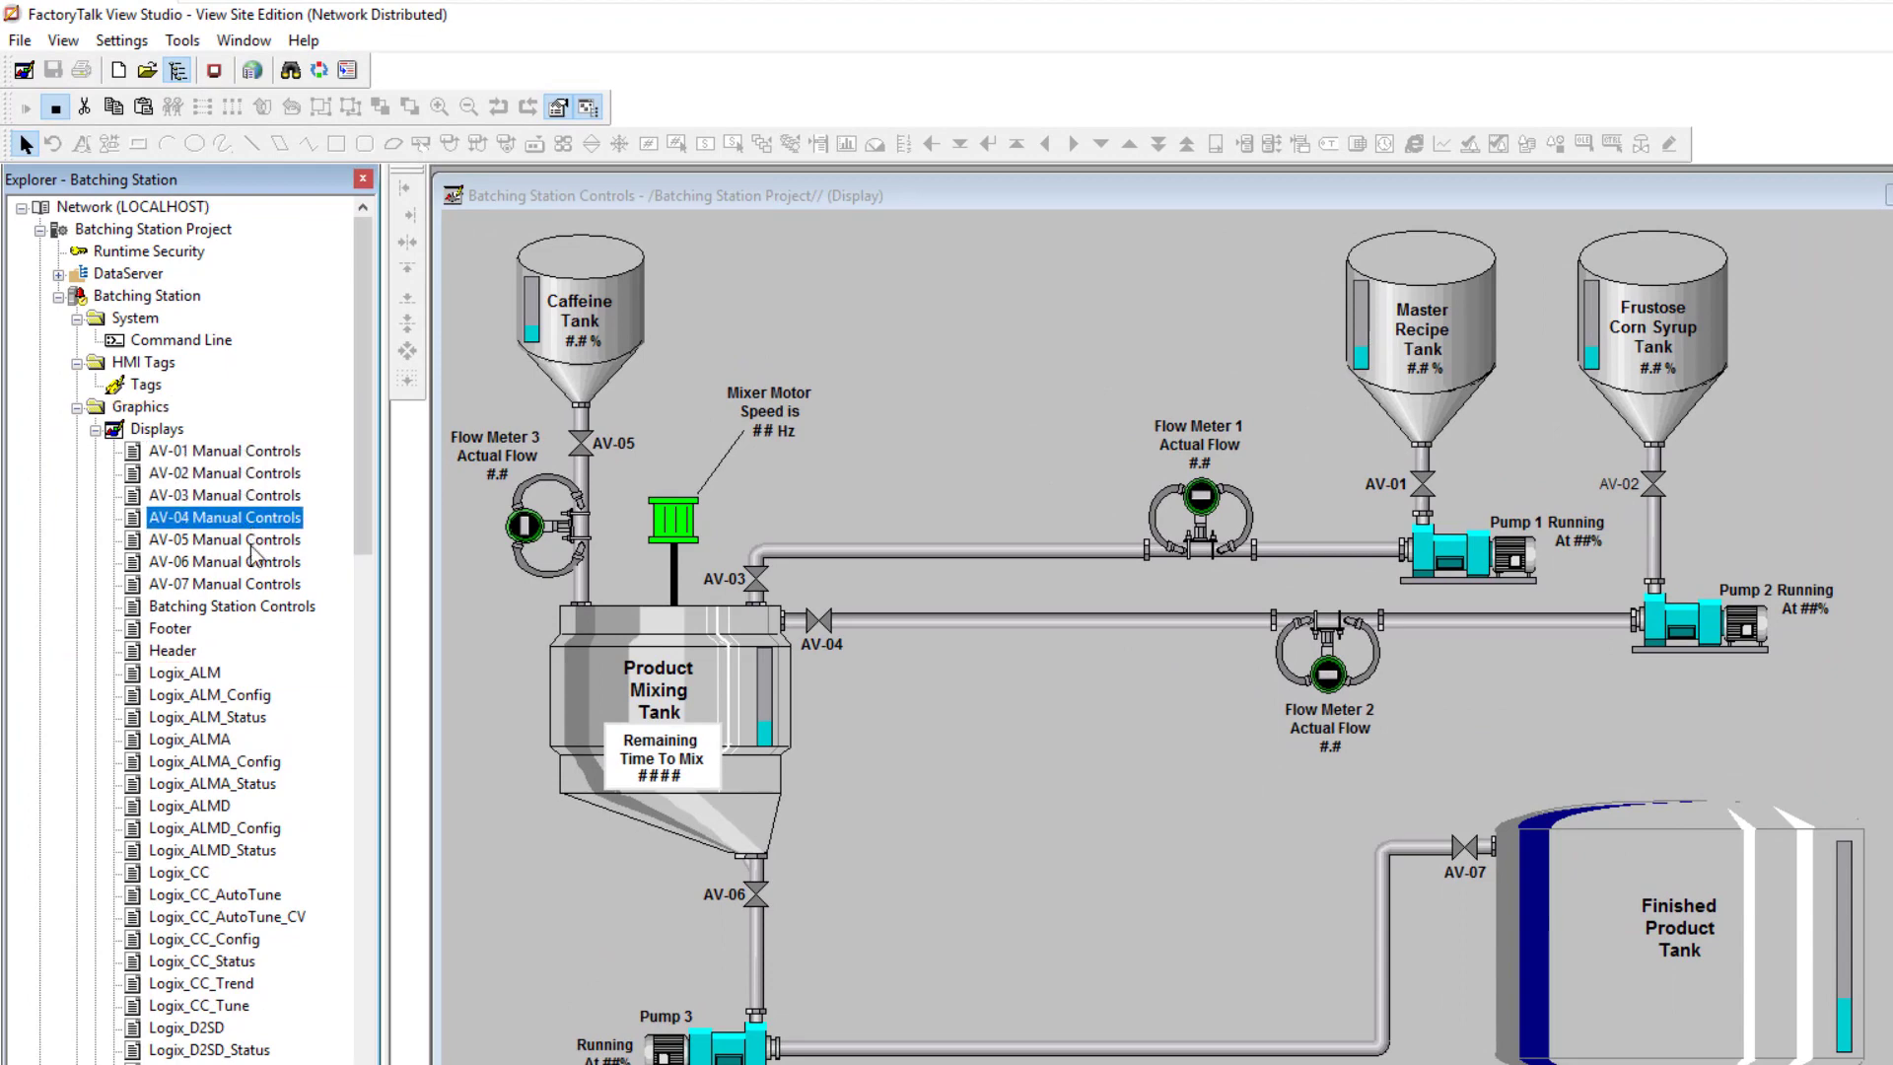
left_click(257, 543)
left_click(255, 565)
left_click(259, 586)
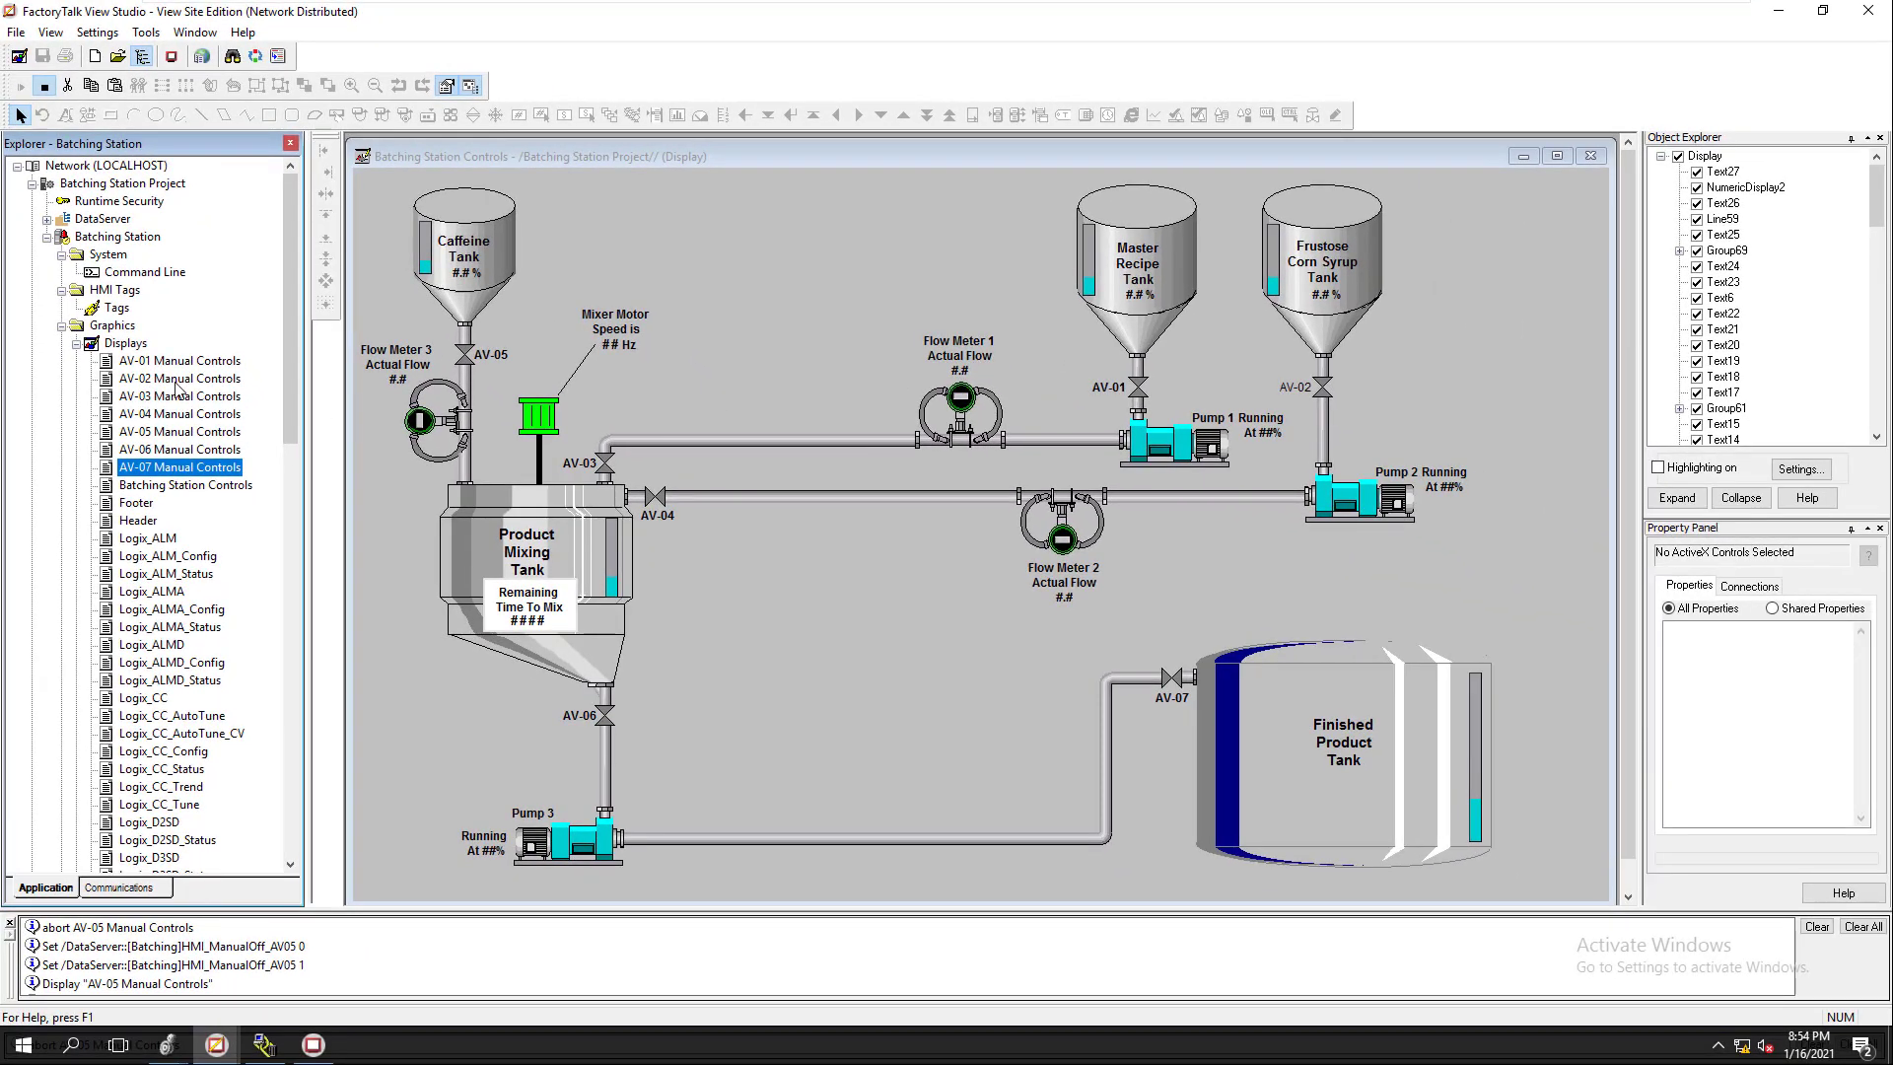
Step: Open AV-02 and AV-03 Manual Controls for editing and make the AV-03 popup taller
double_click(178, 378)
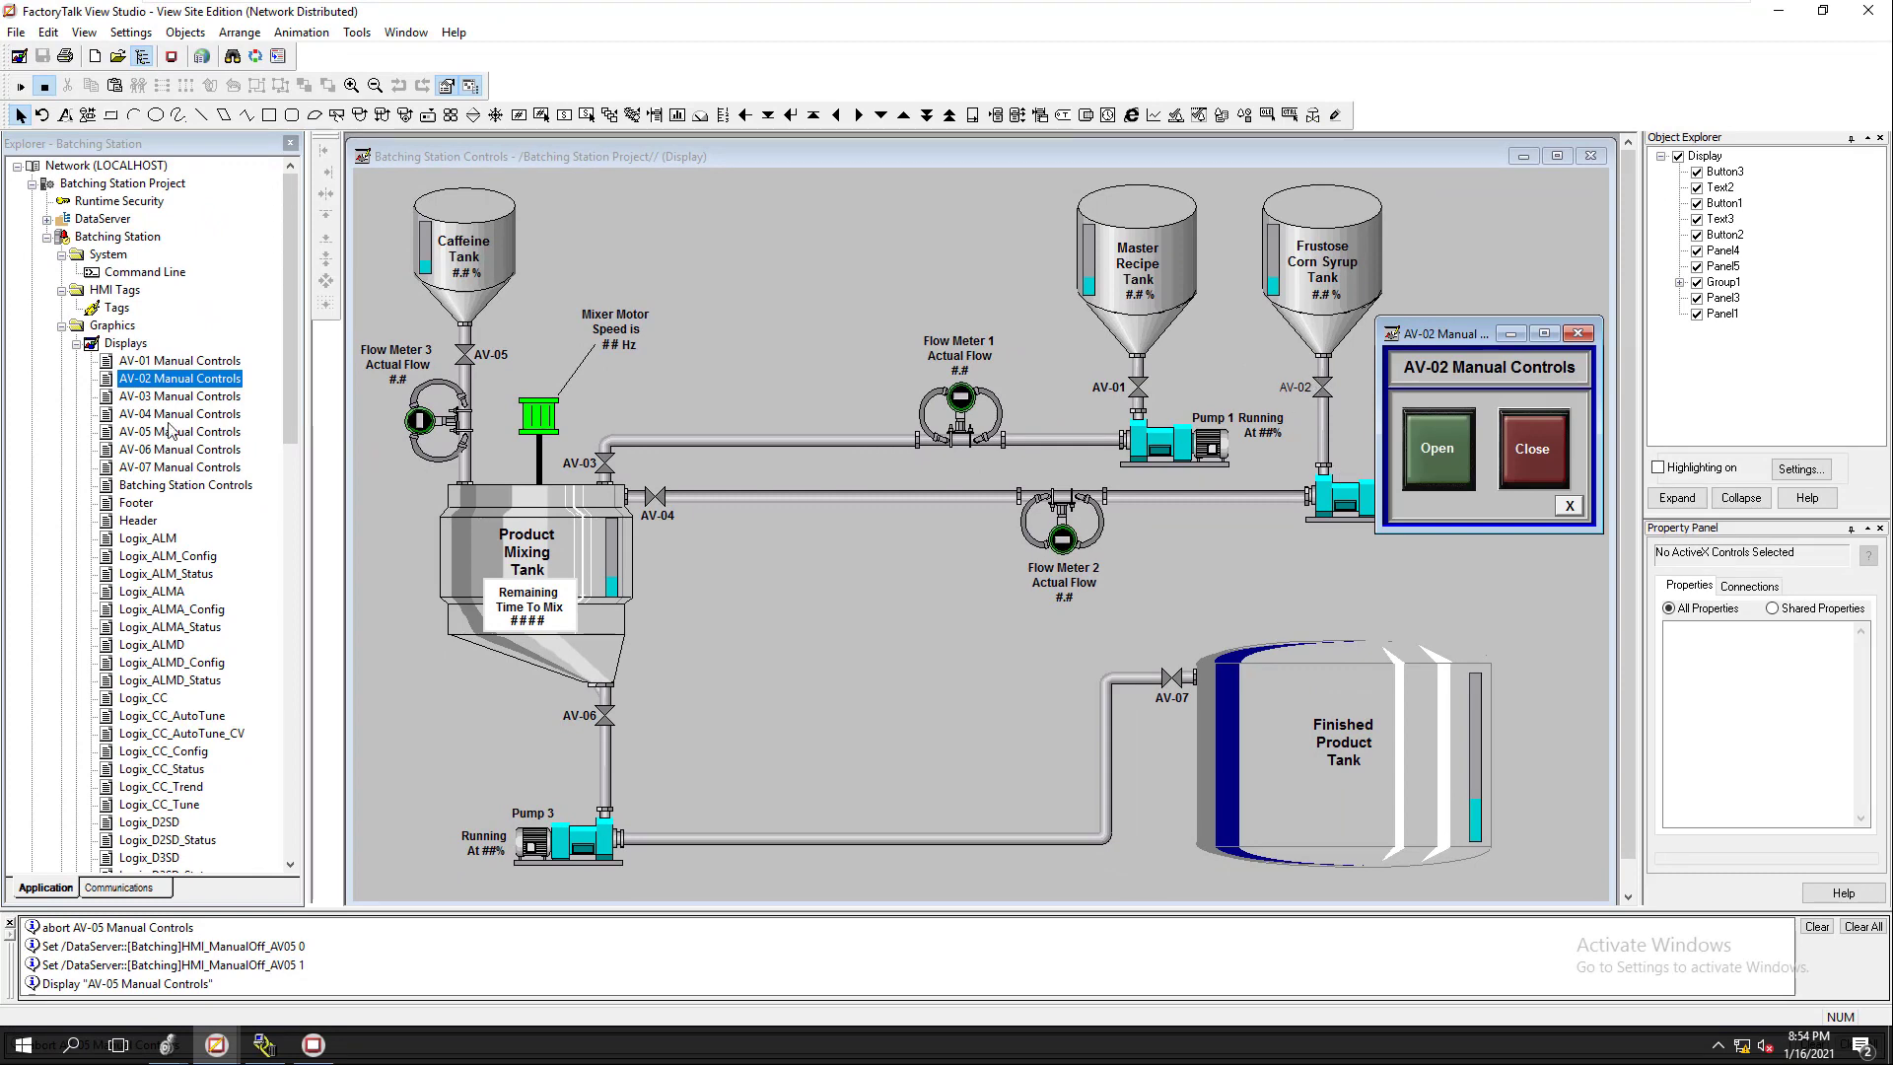
double_click(182, 396)
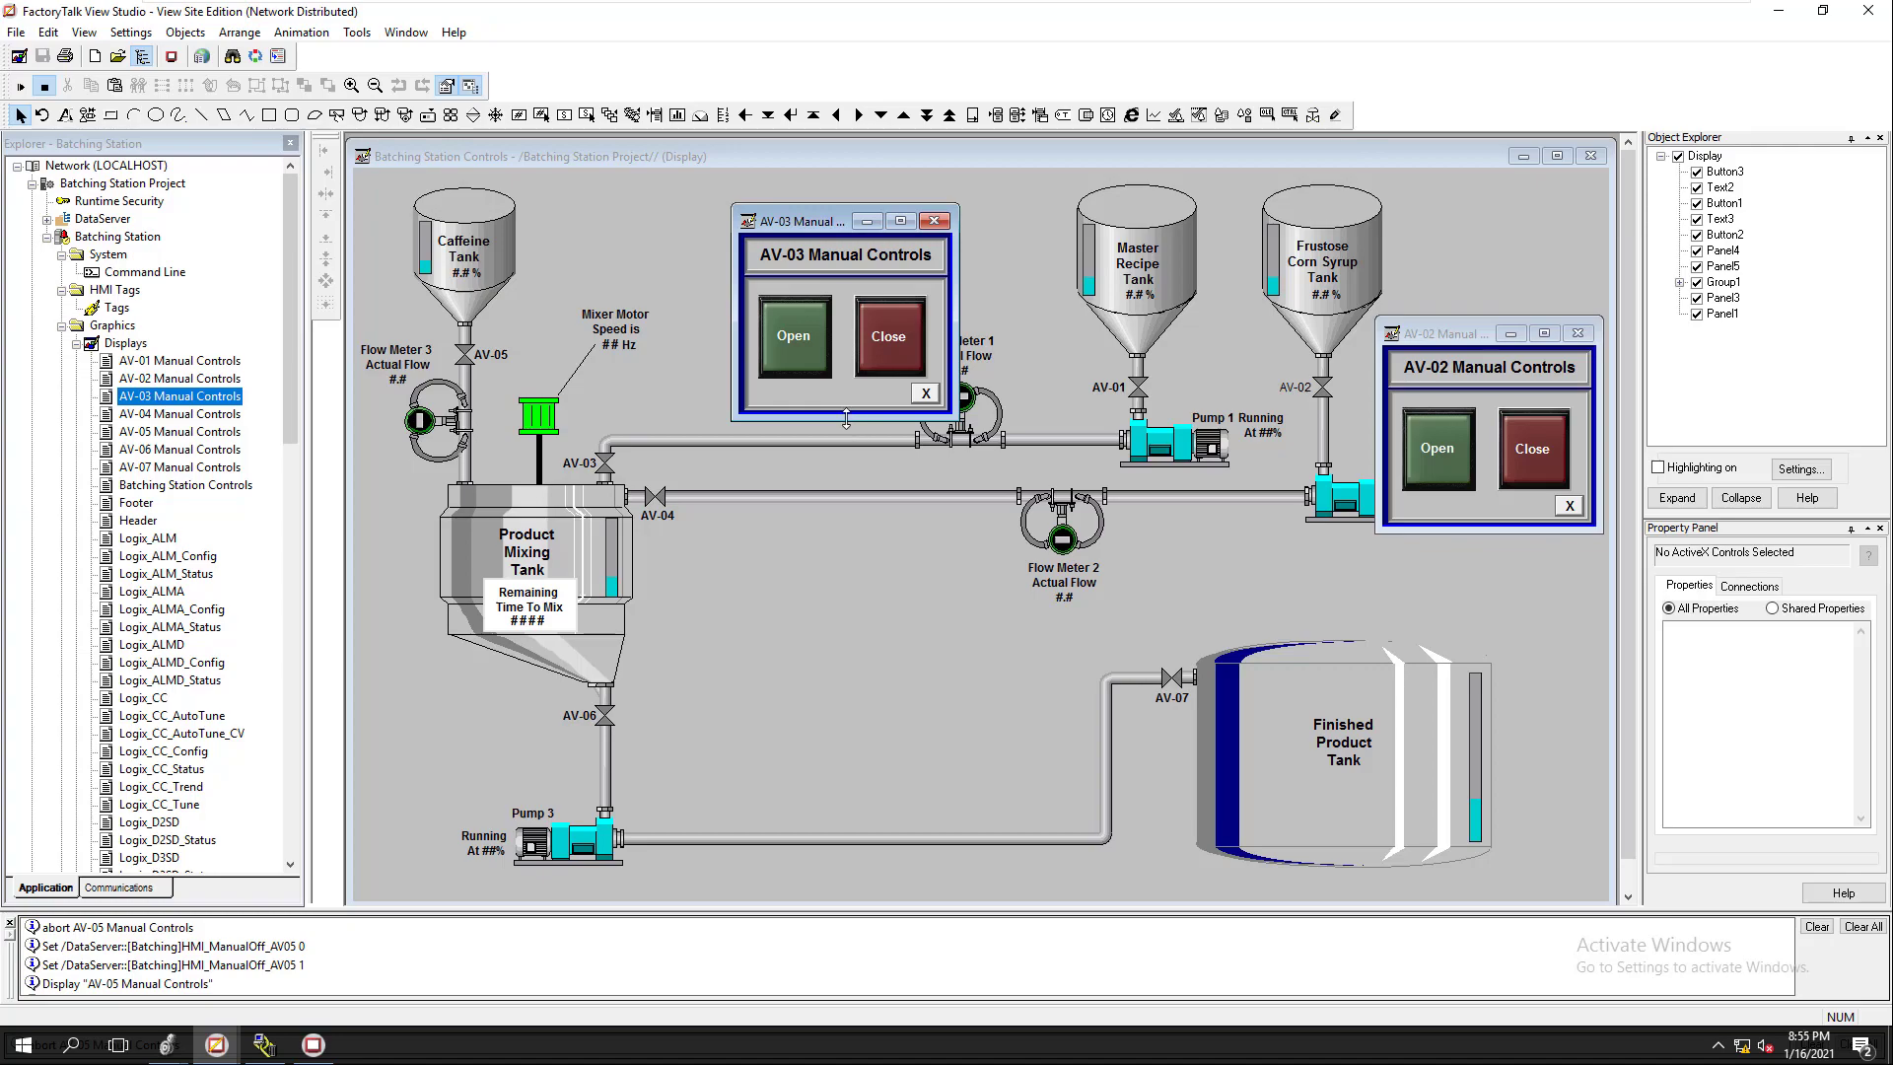
left_click_drag(846, 419, 846, 480)
Step: Set the AV-03 popup to open at its current position, after moving it further right
right_click(850, 448)
left_click(891, 462)
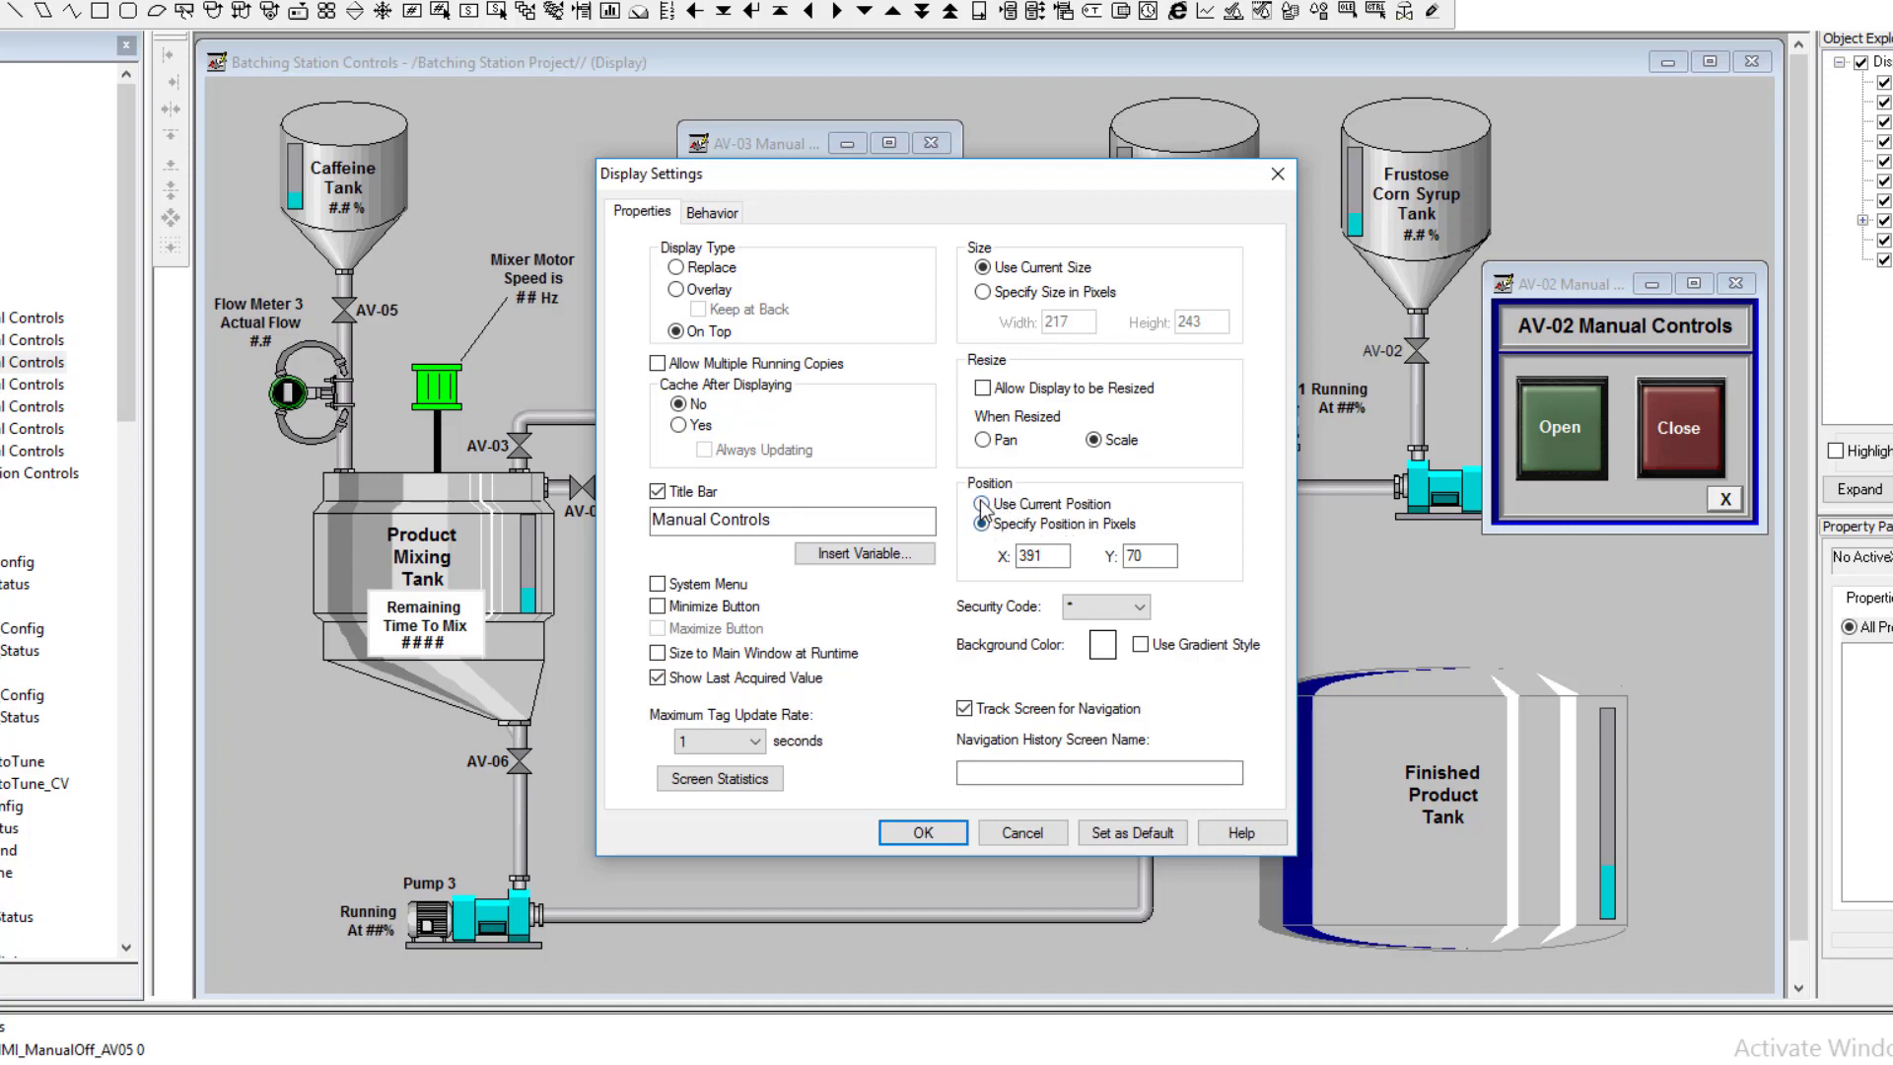
left_click(982, 505)
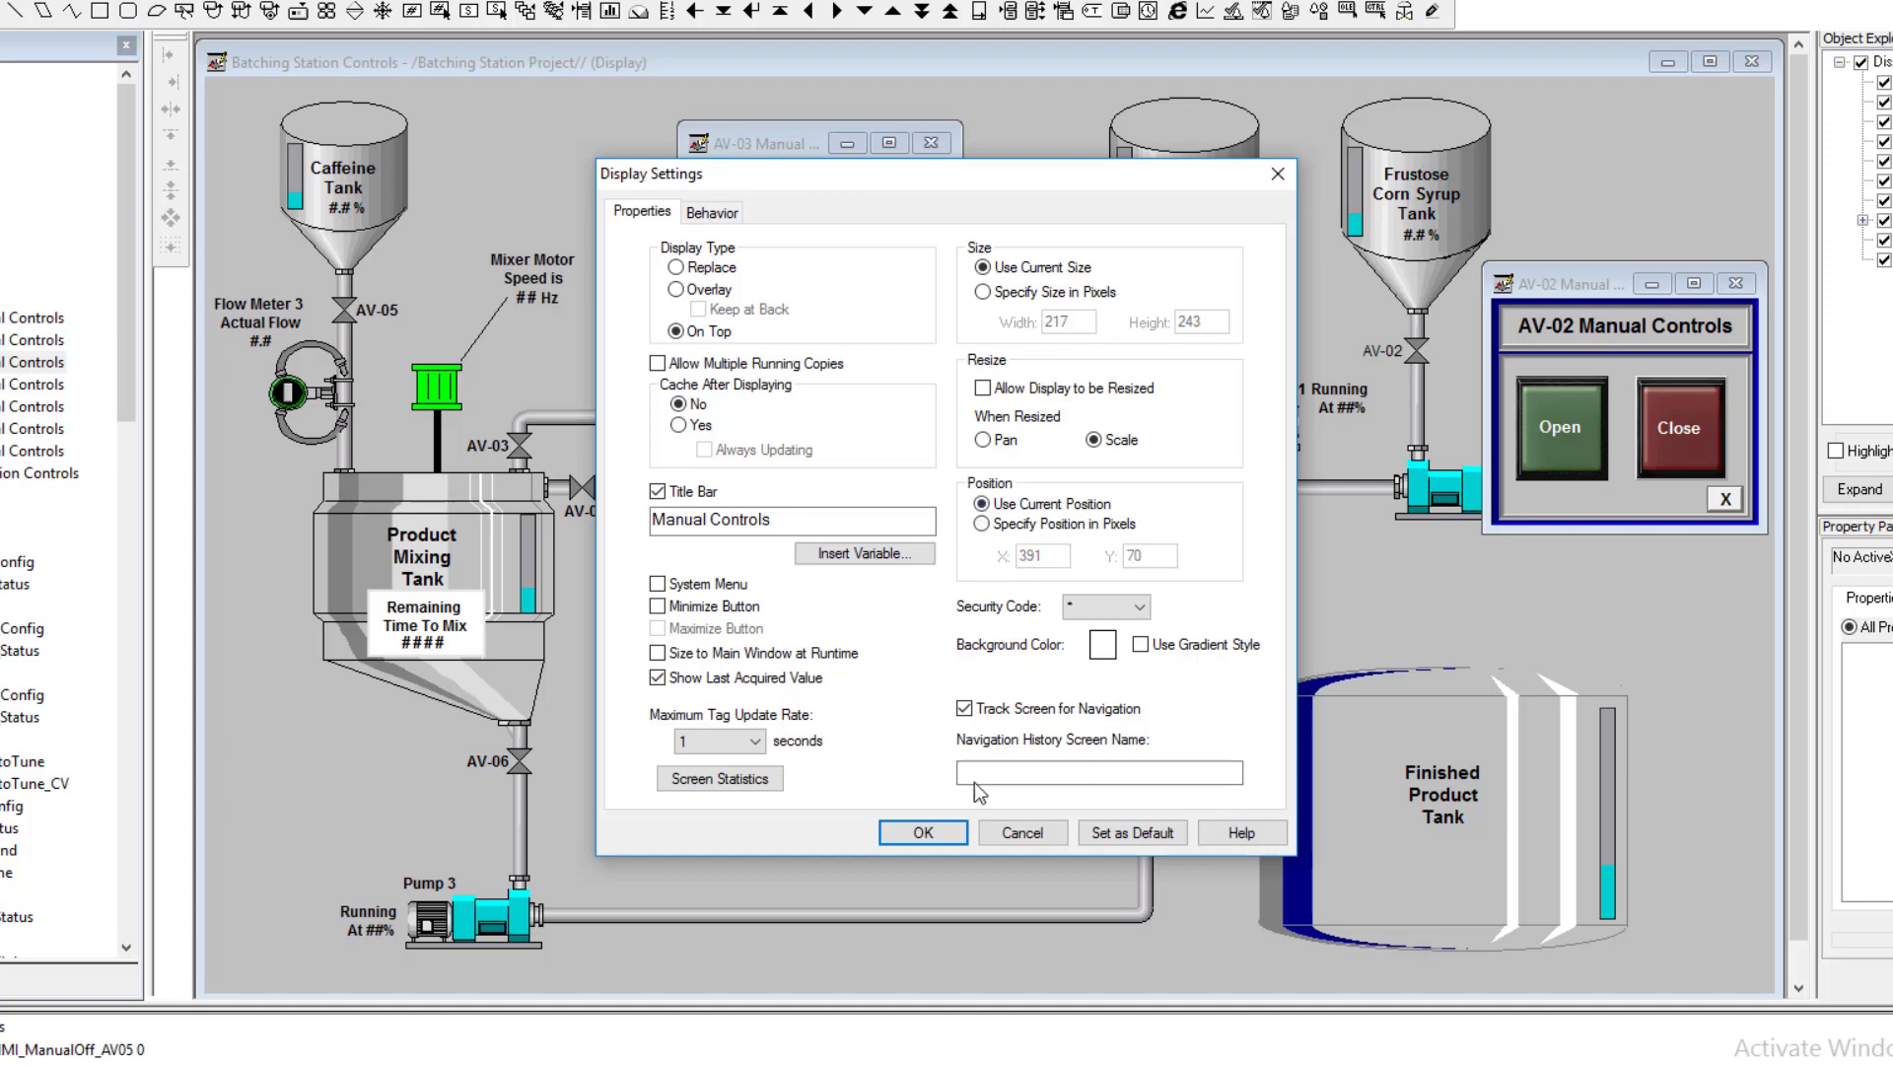
left_click(923, 832)
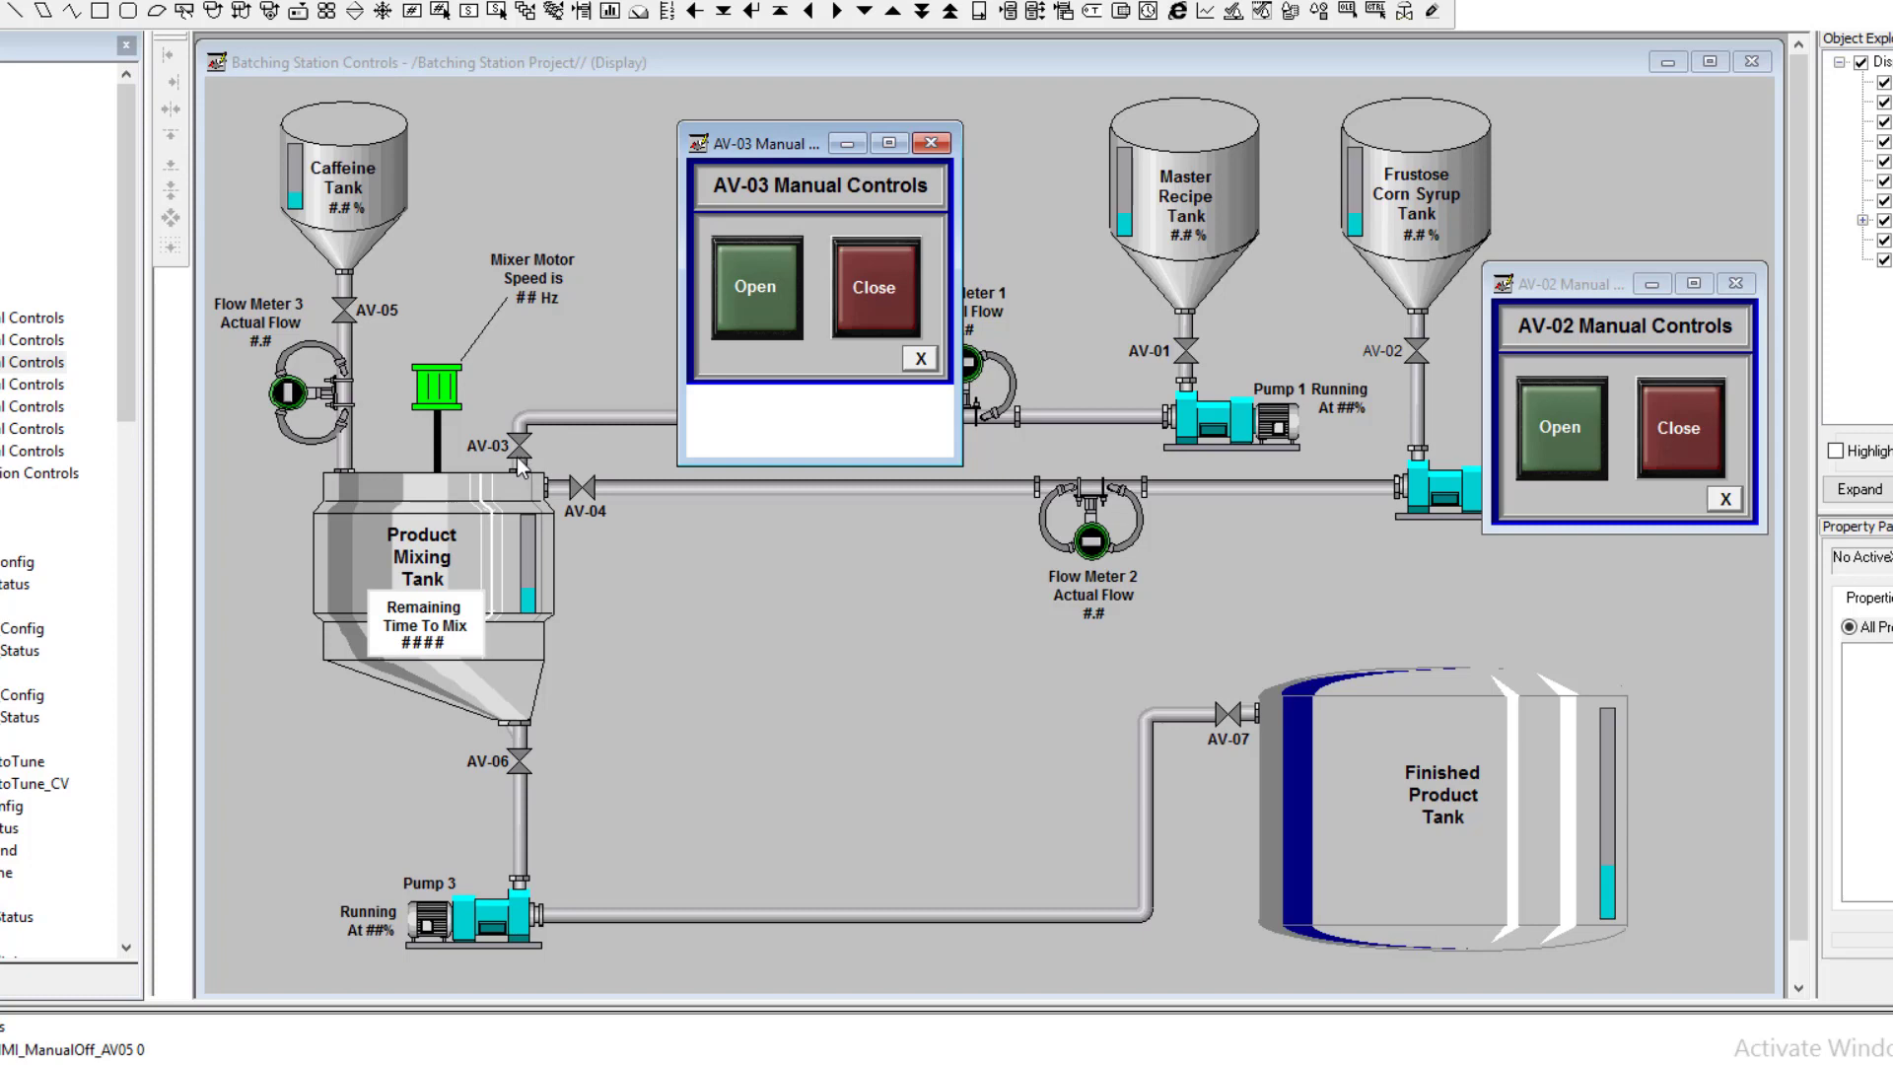
left_click_drag(769, 143, 891, 149)
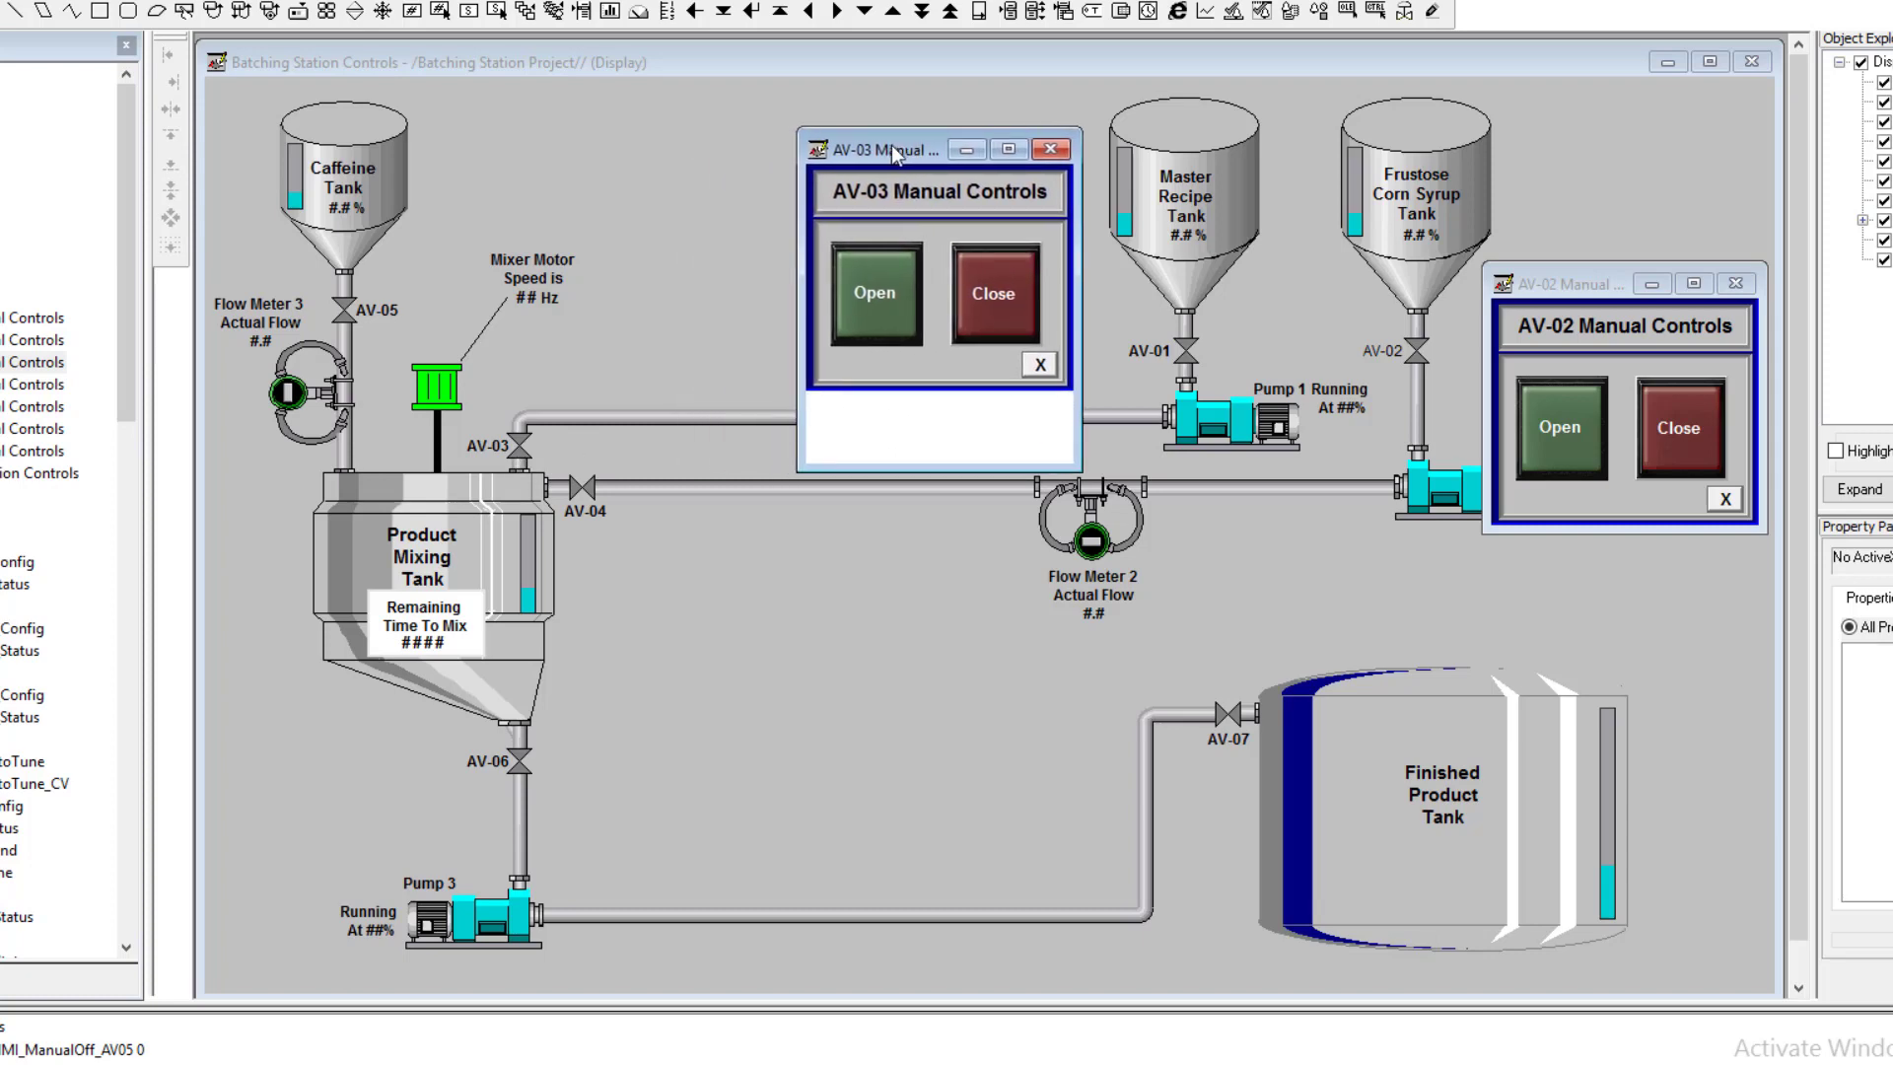
right_click(903, 426)
left_click(932, 435)
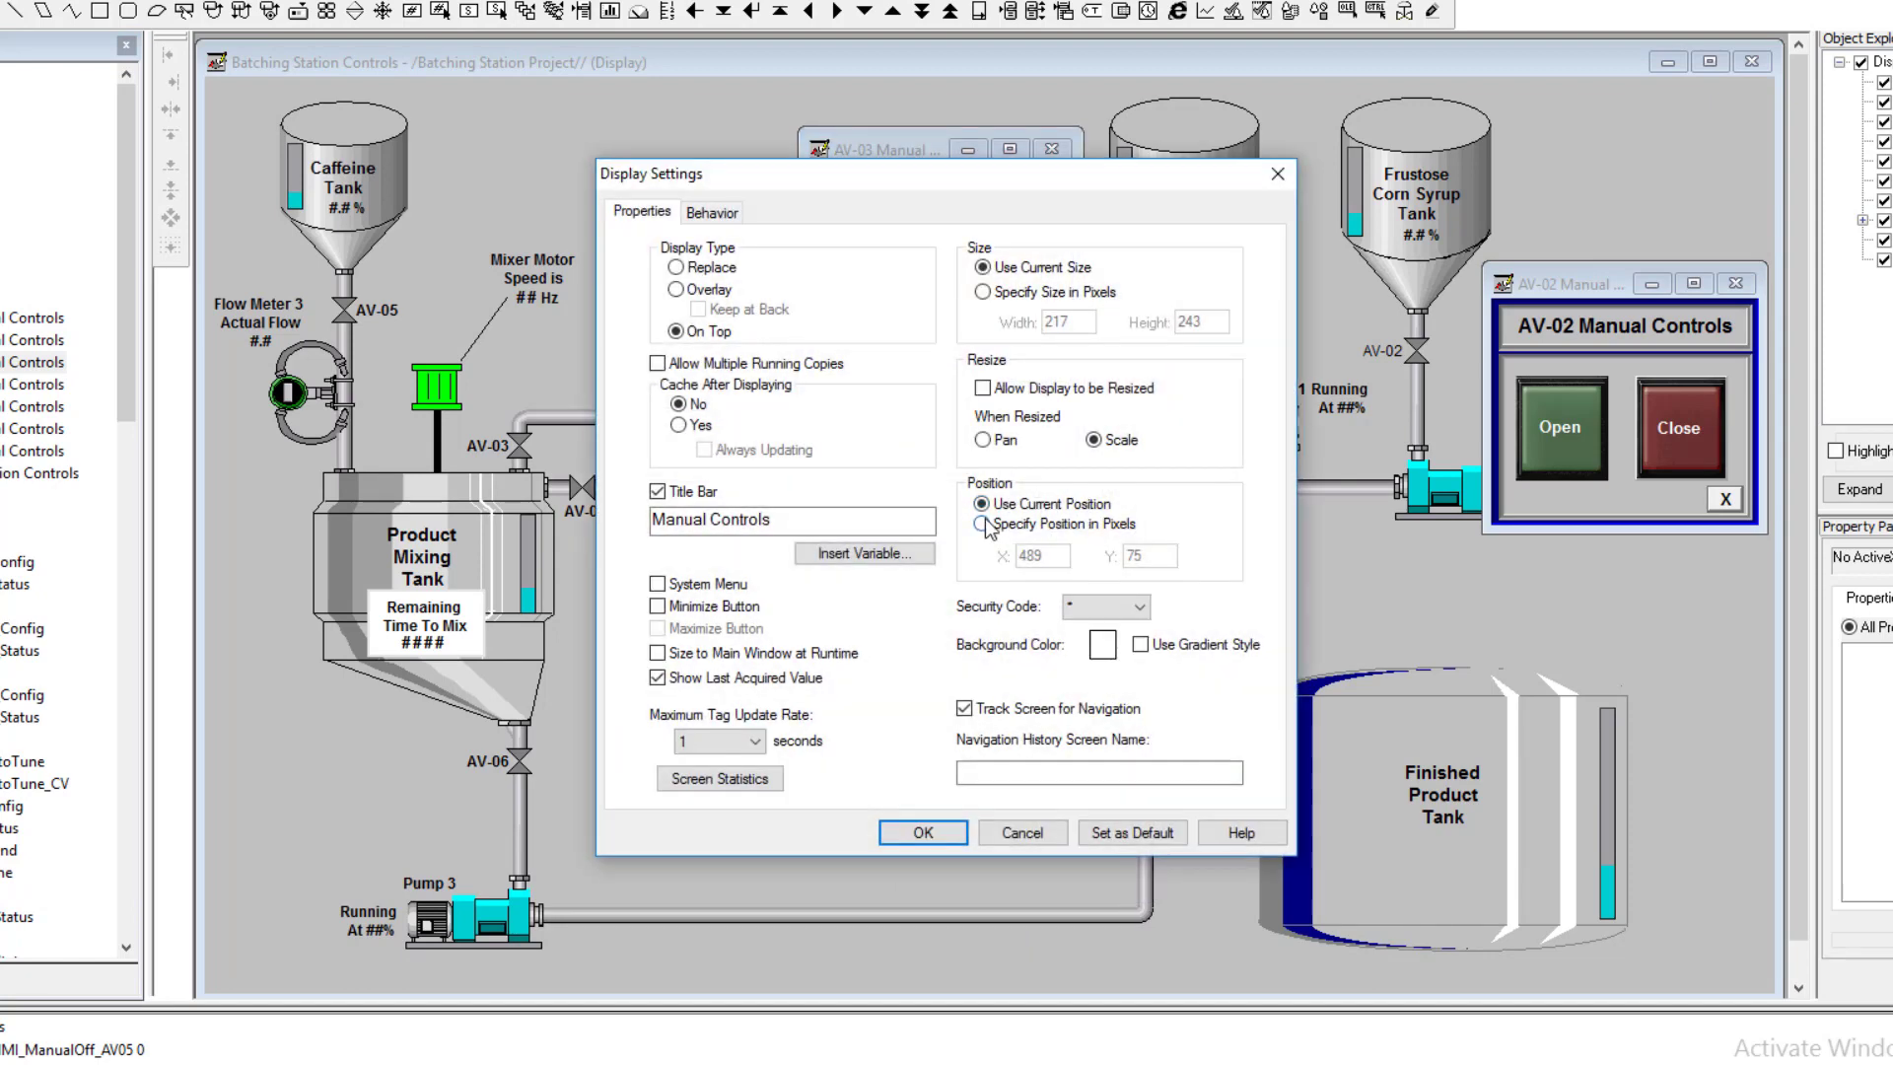
left_click(923, 832)
Step: Shrink the AV-03 popup to fit its buttons, save it and close its editor
left_click_drag(920, 469, 918, 397)
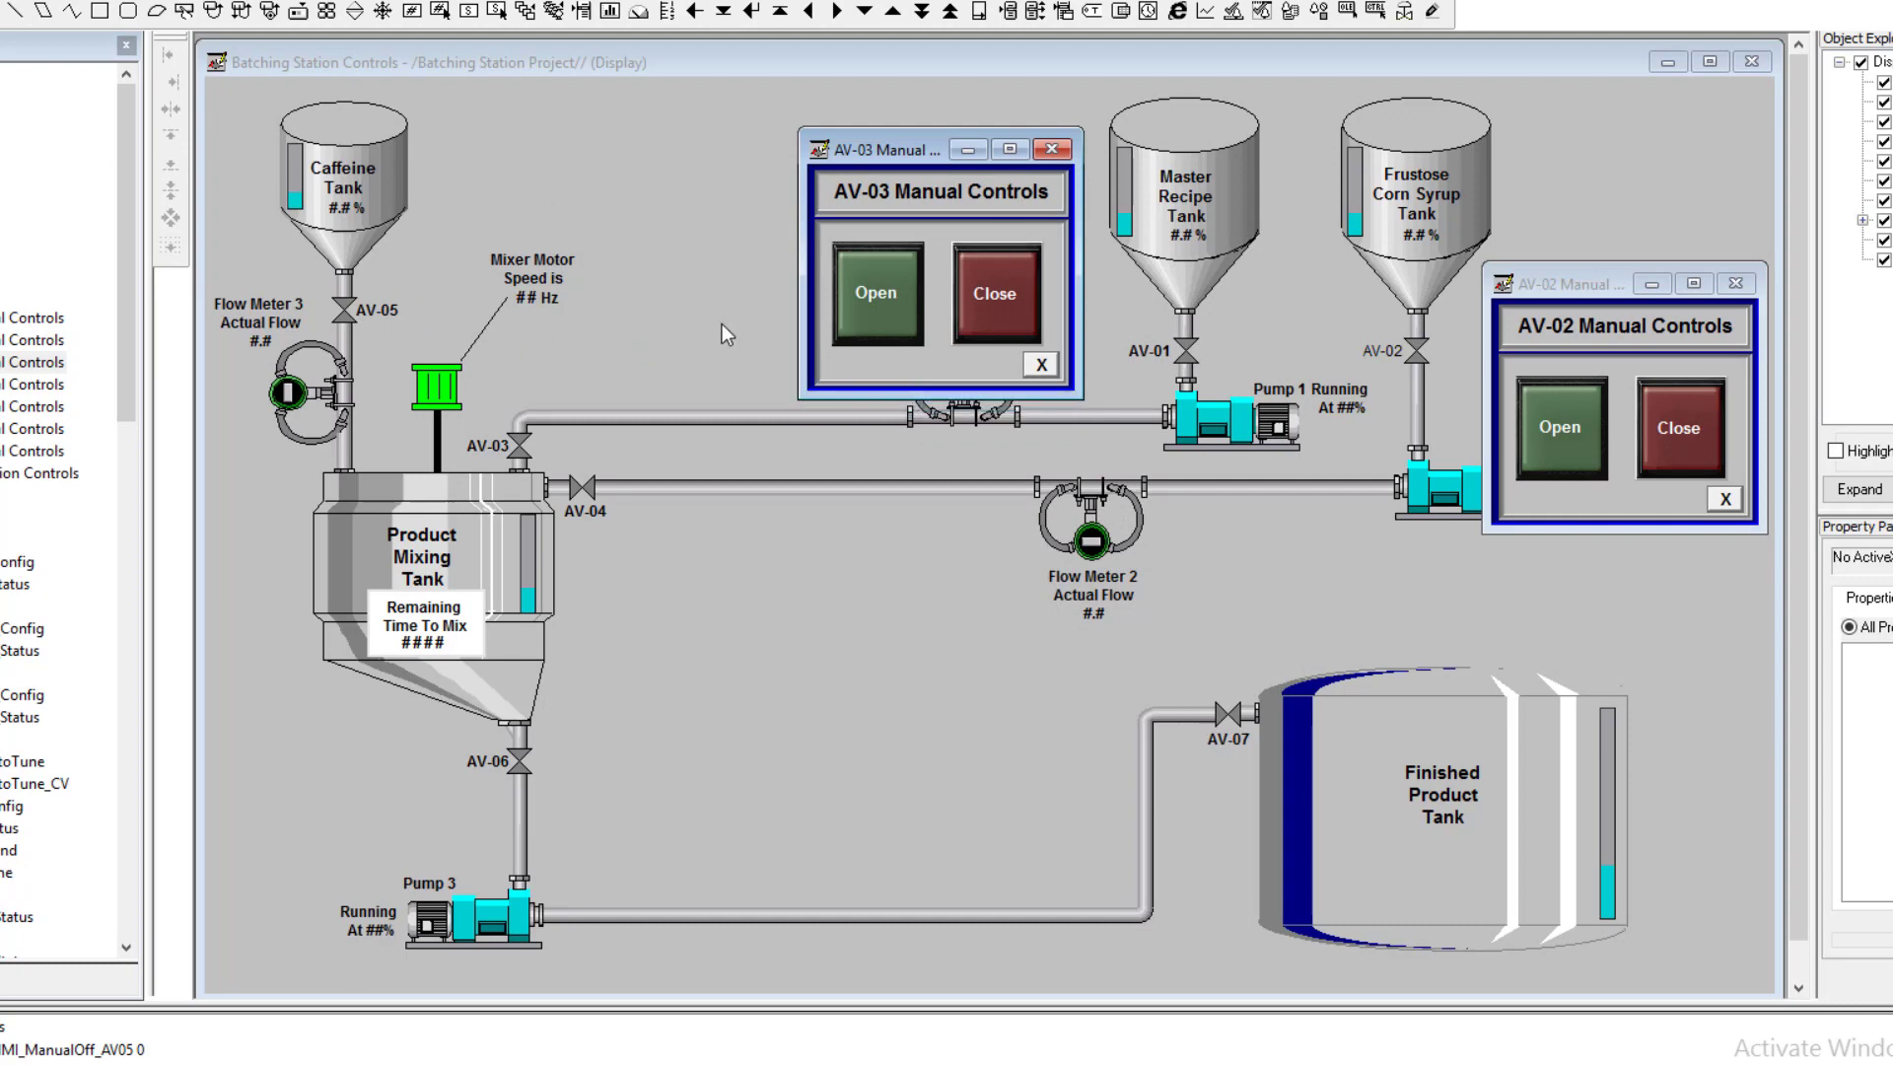
key("ctrl+s")
left_click(1049, 150)
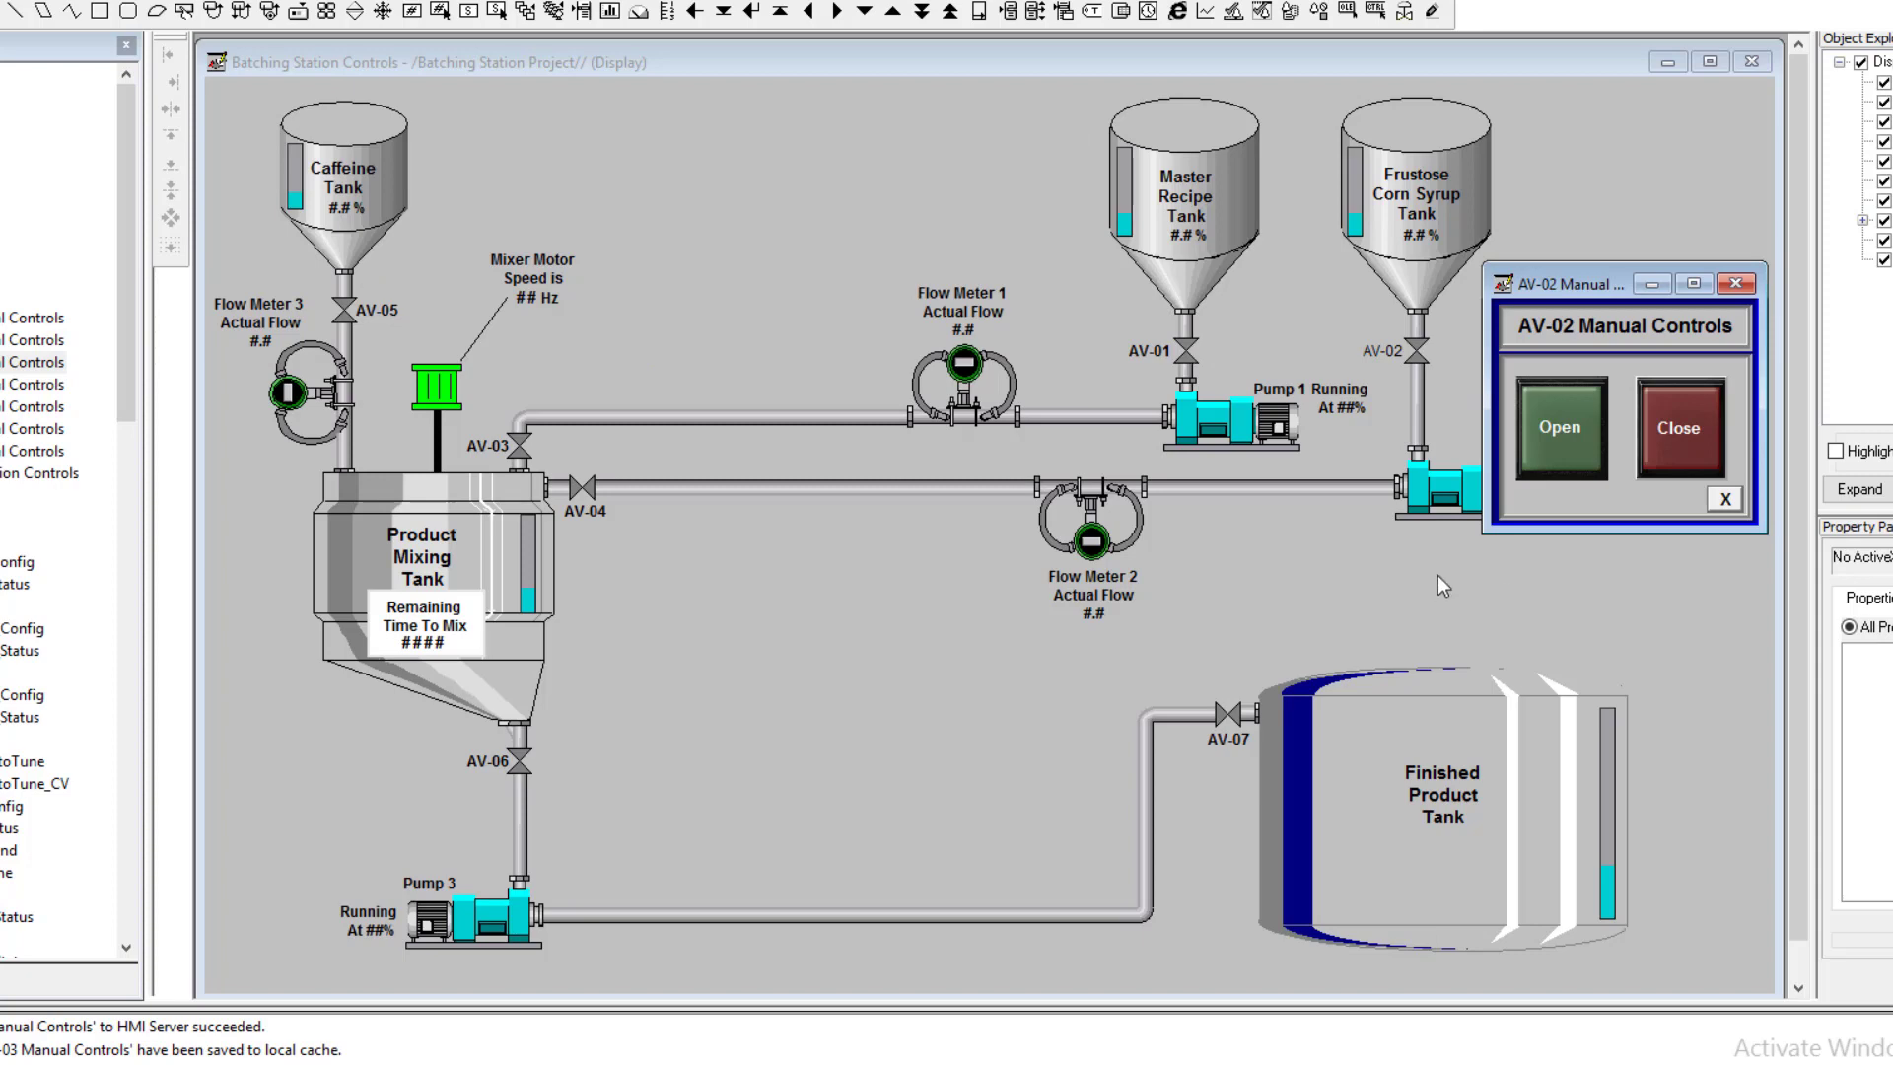
Step: Resize the AV-02 popup to fit its buttons and save it, keeping its display settings unchanged
left_click_drag(1588, 564, 1587, 631)
right_click(1597, 568)
left_click(1637, 587)
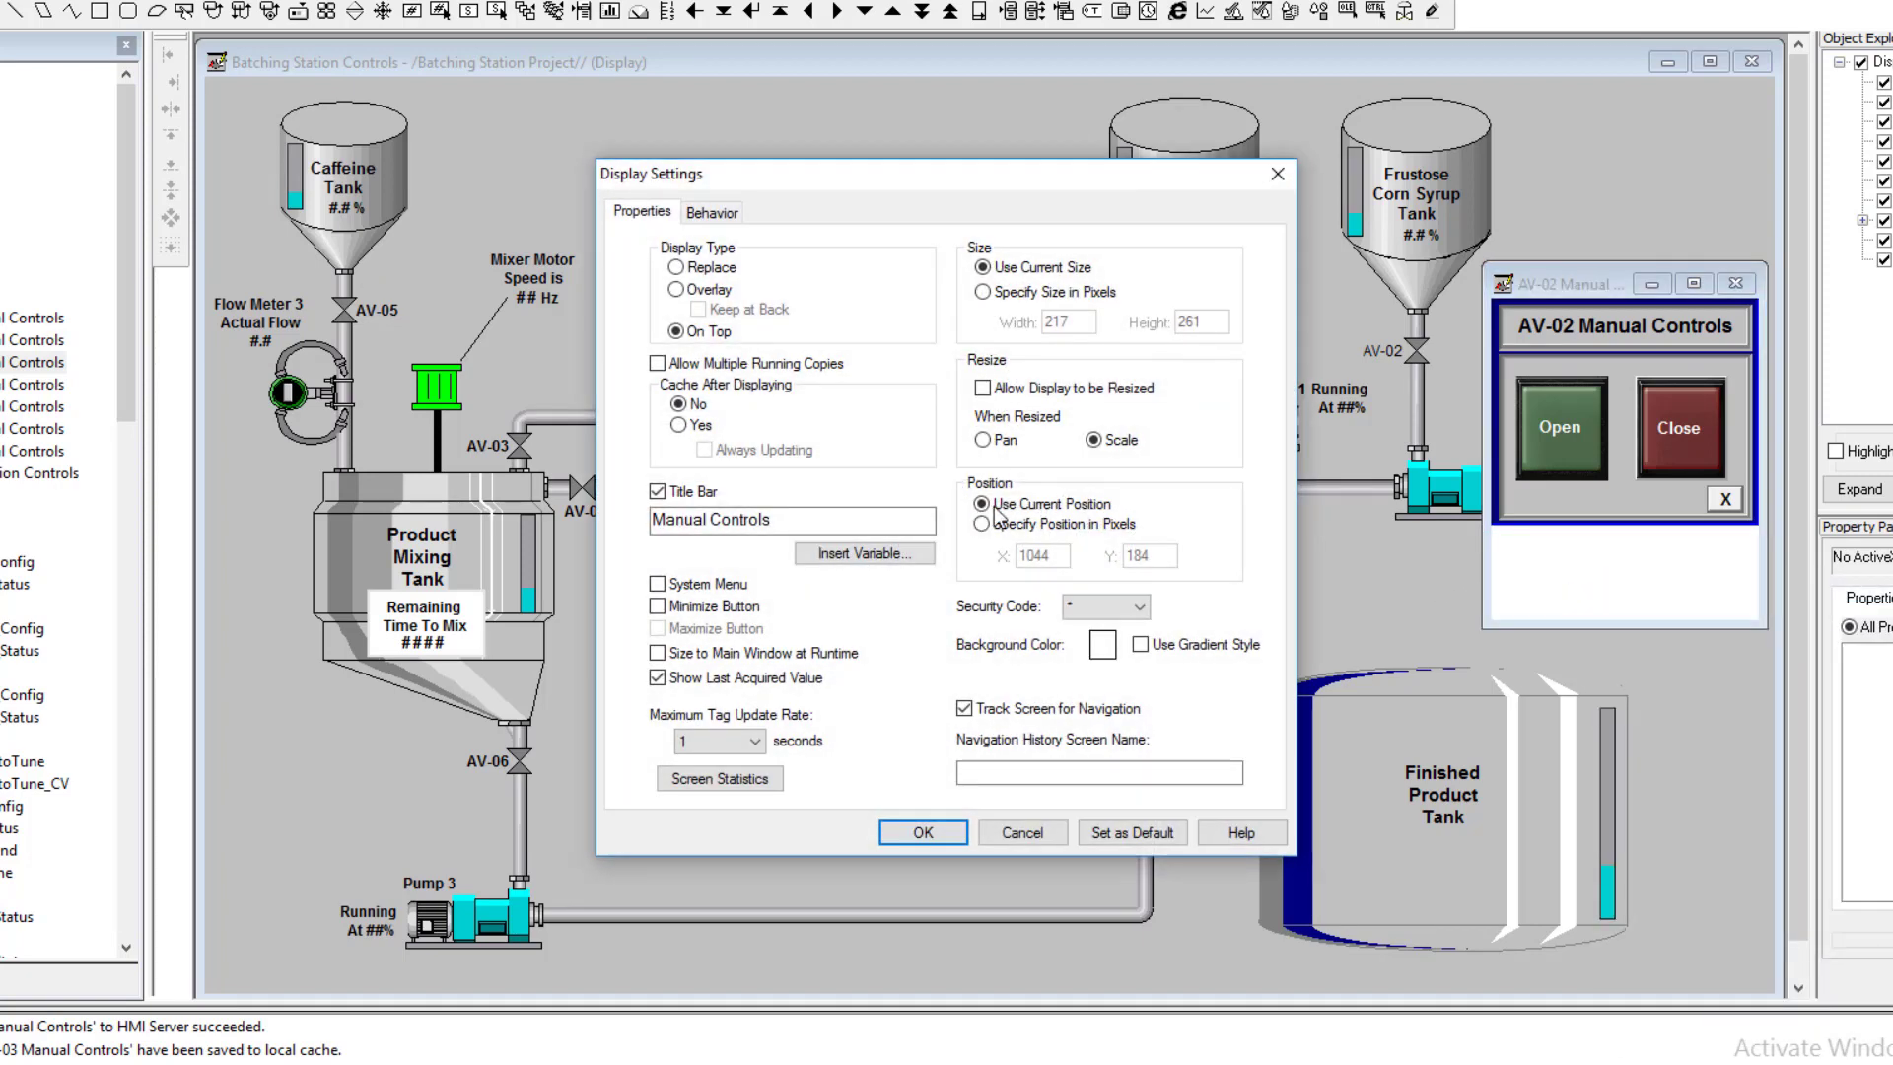
left_click(996, 837)
left_click_drag(1571, 622, 1550, 524)
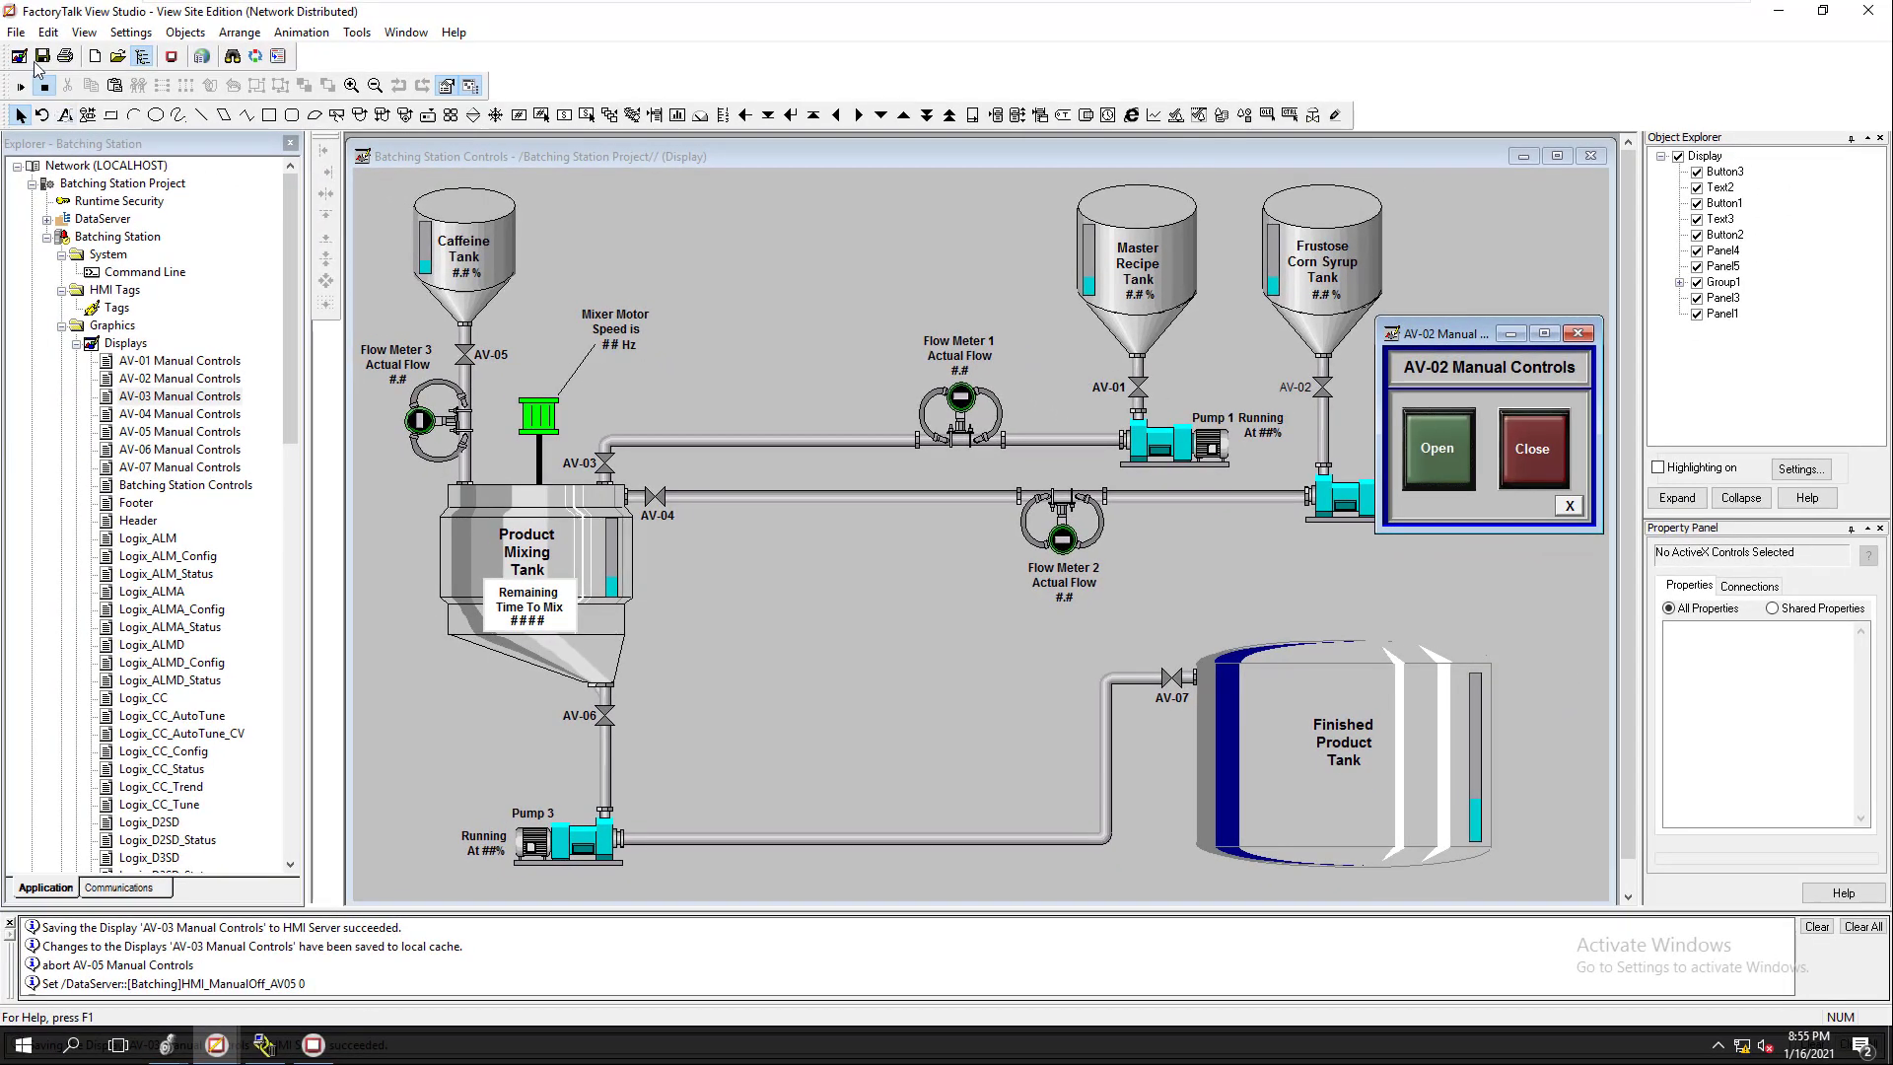
key("ctrl+s")
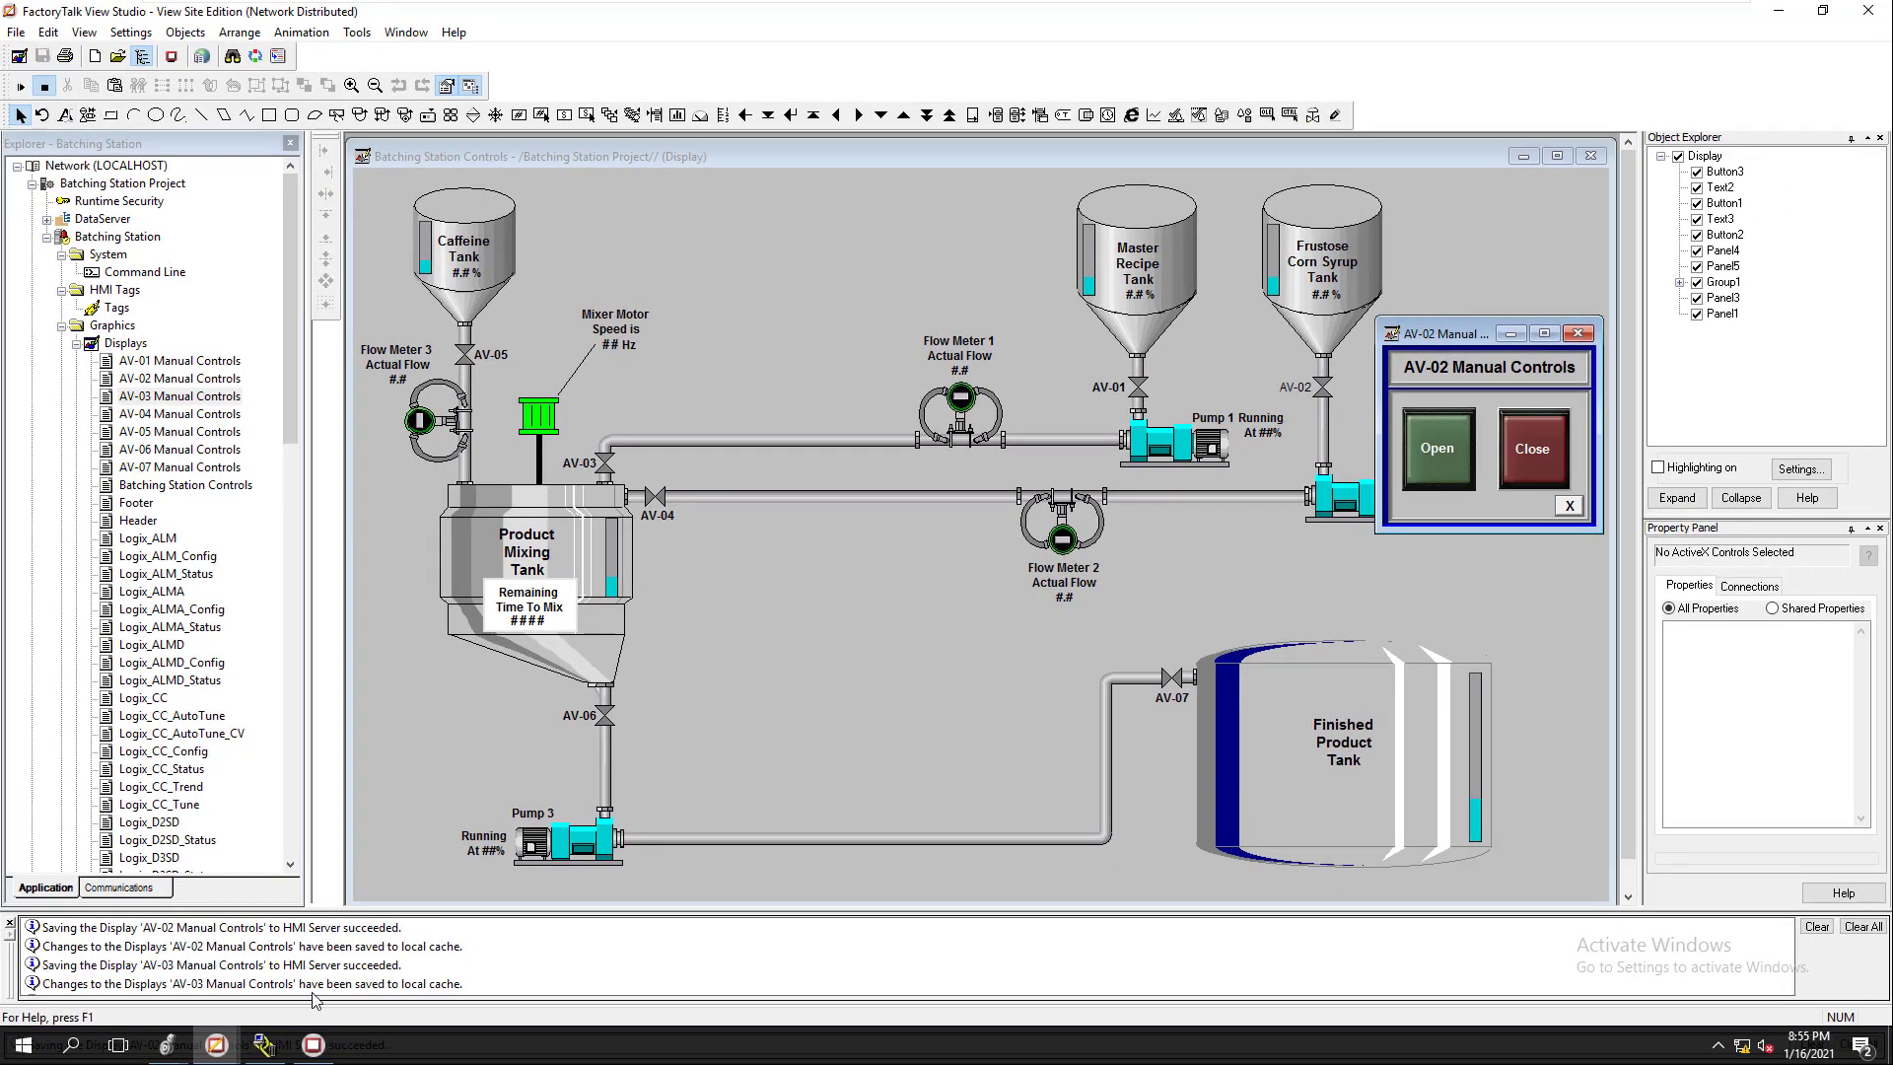
Step: In the running client, open and close the AV-03, AV-06 and AV-07 manual control popups
left_click(314, 1044)
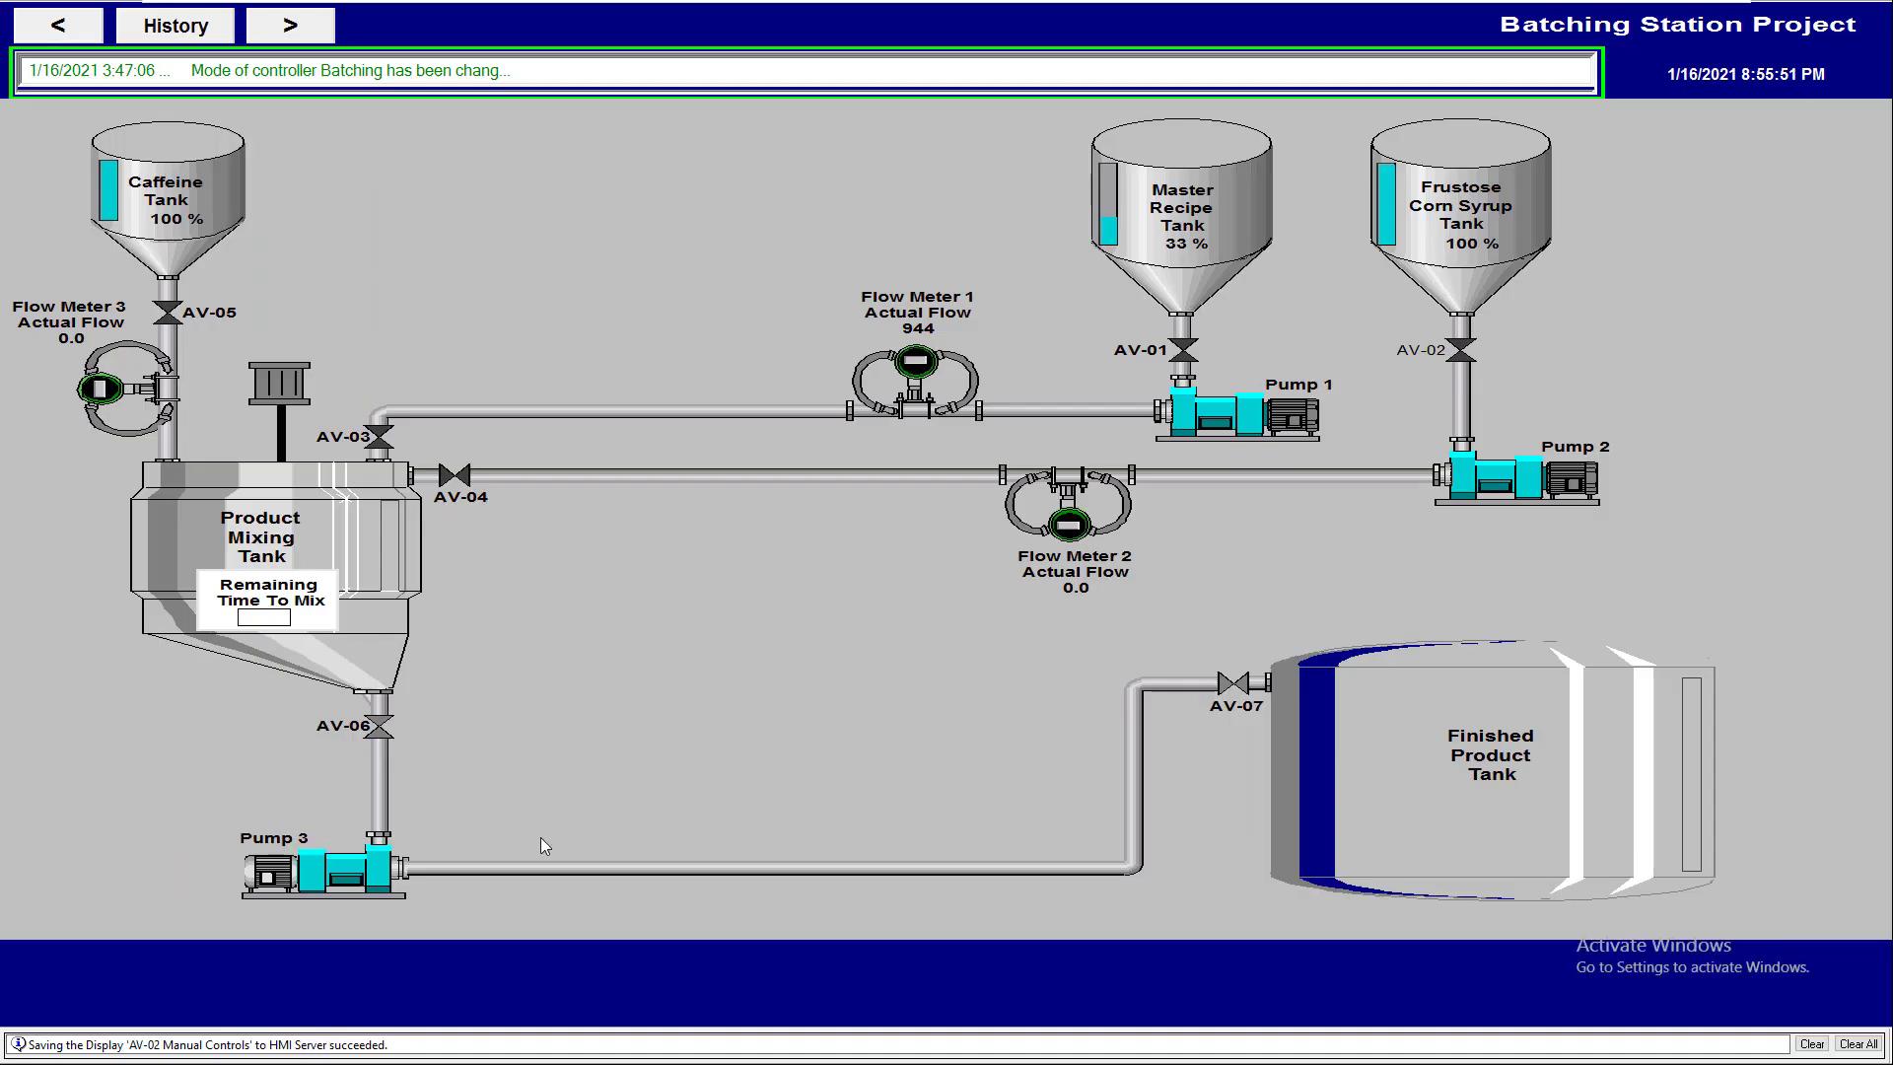
left_click(381, 440)
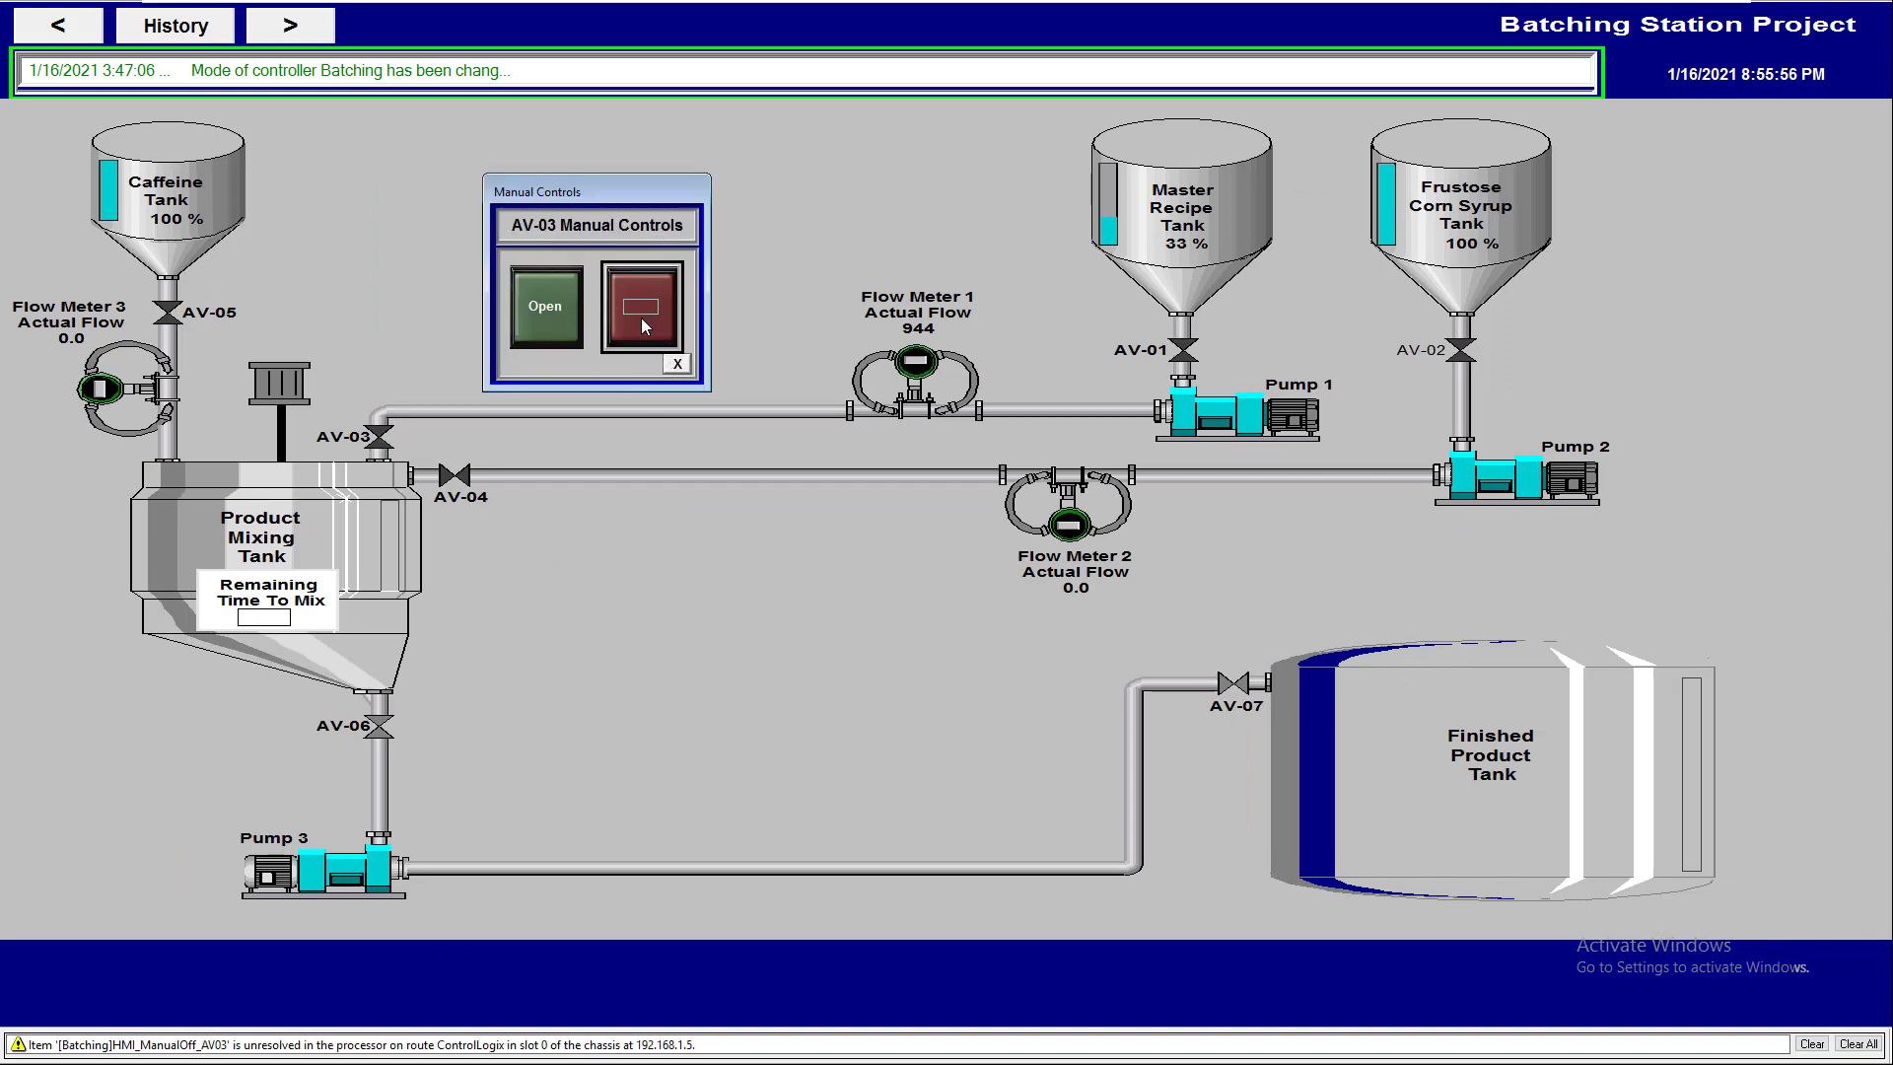
left_click(674, 366)
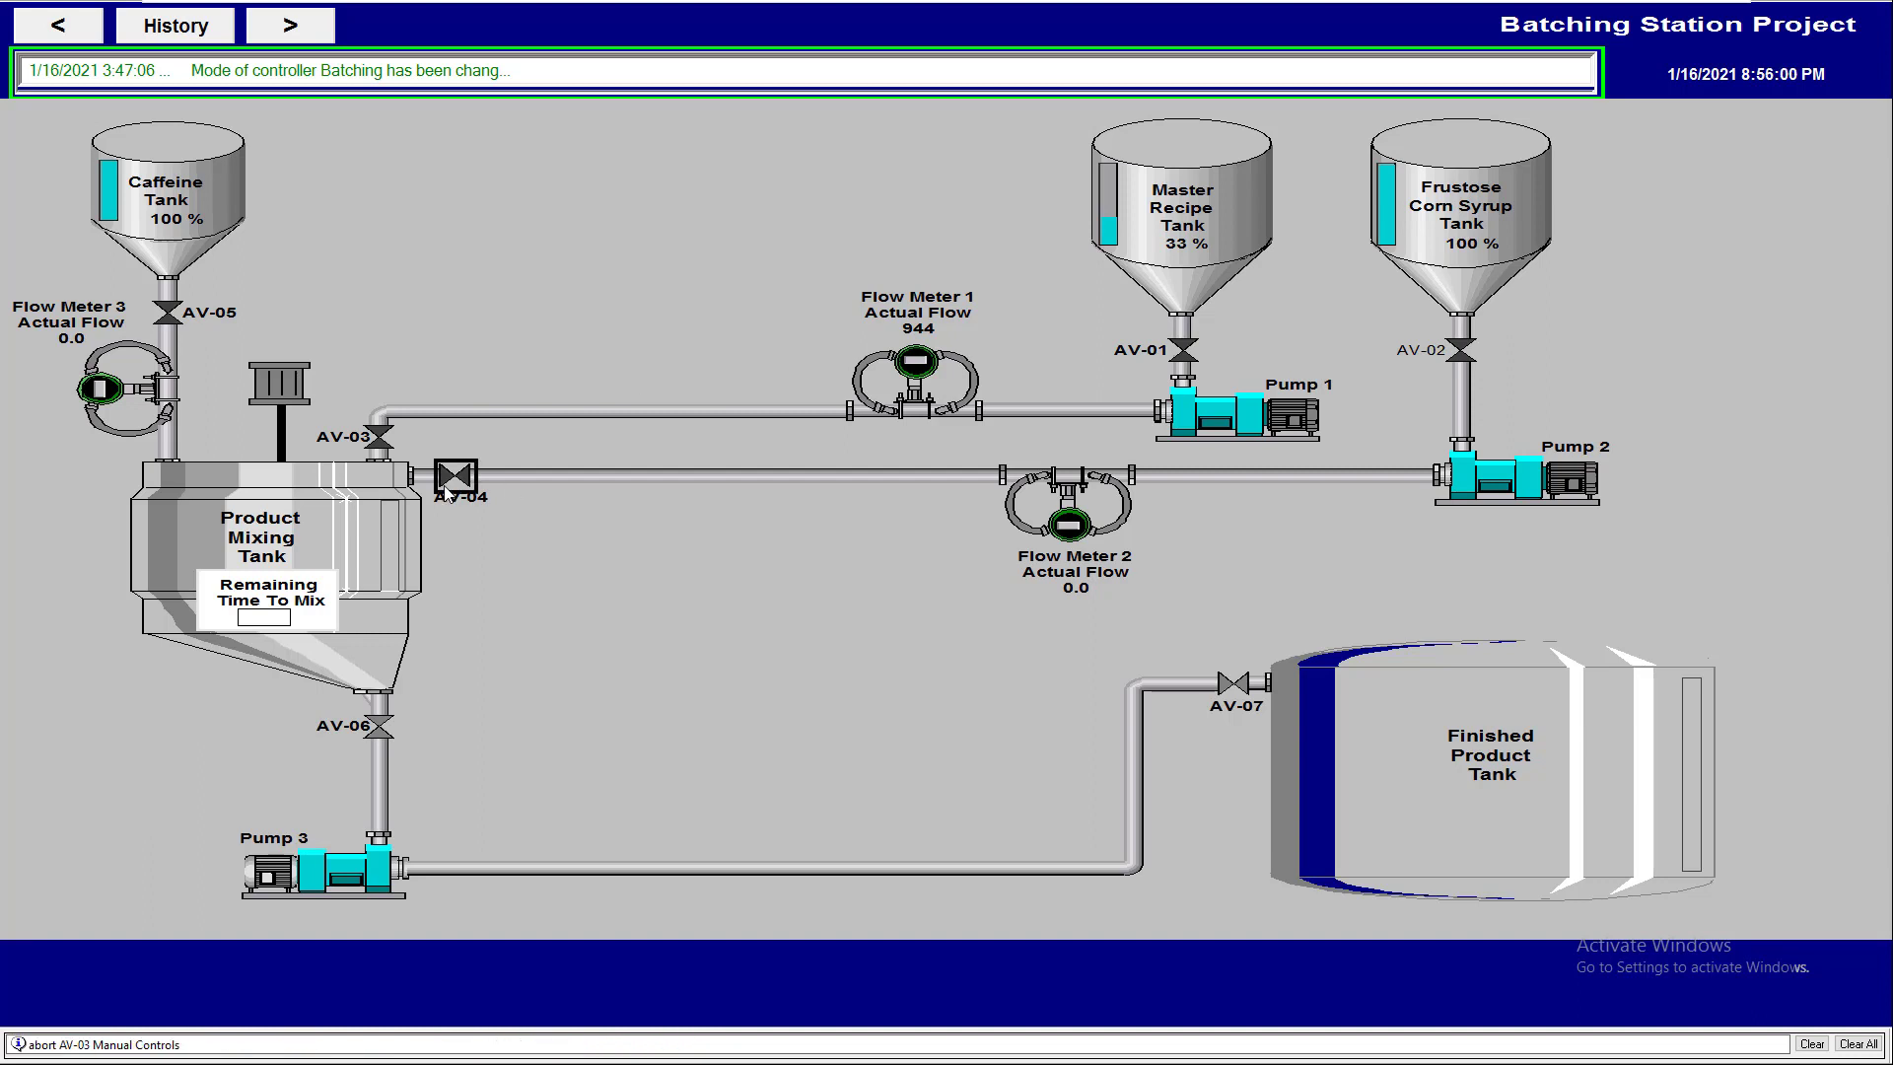
left_click(384, 730)
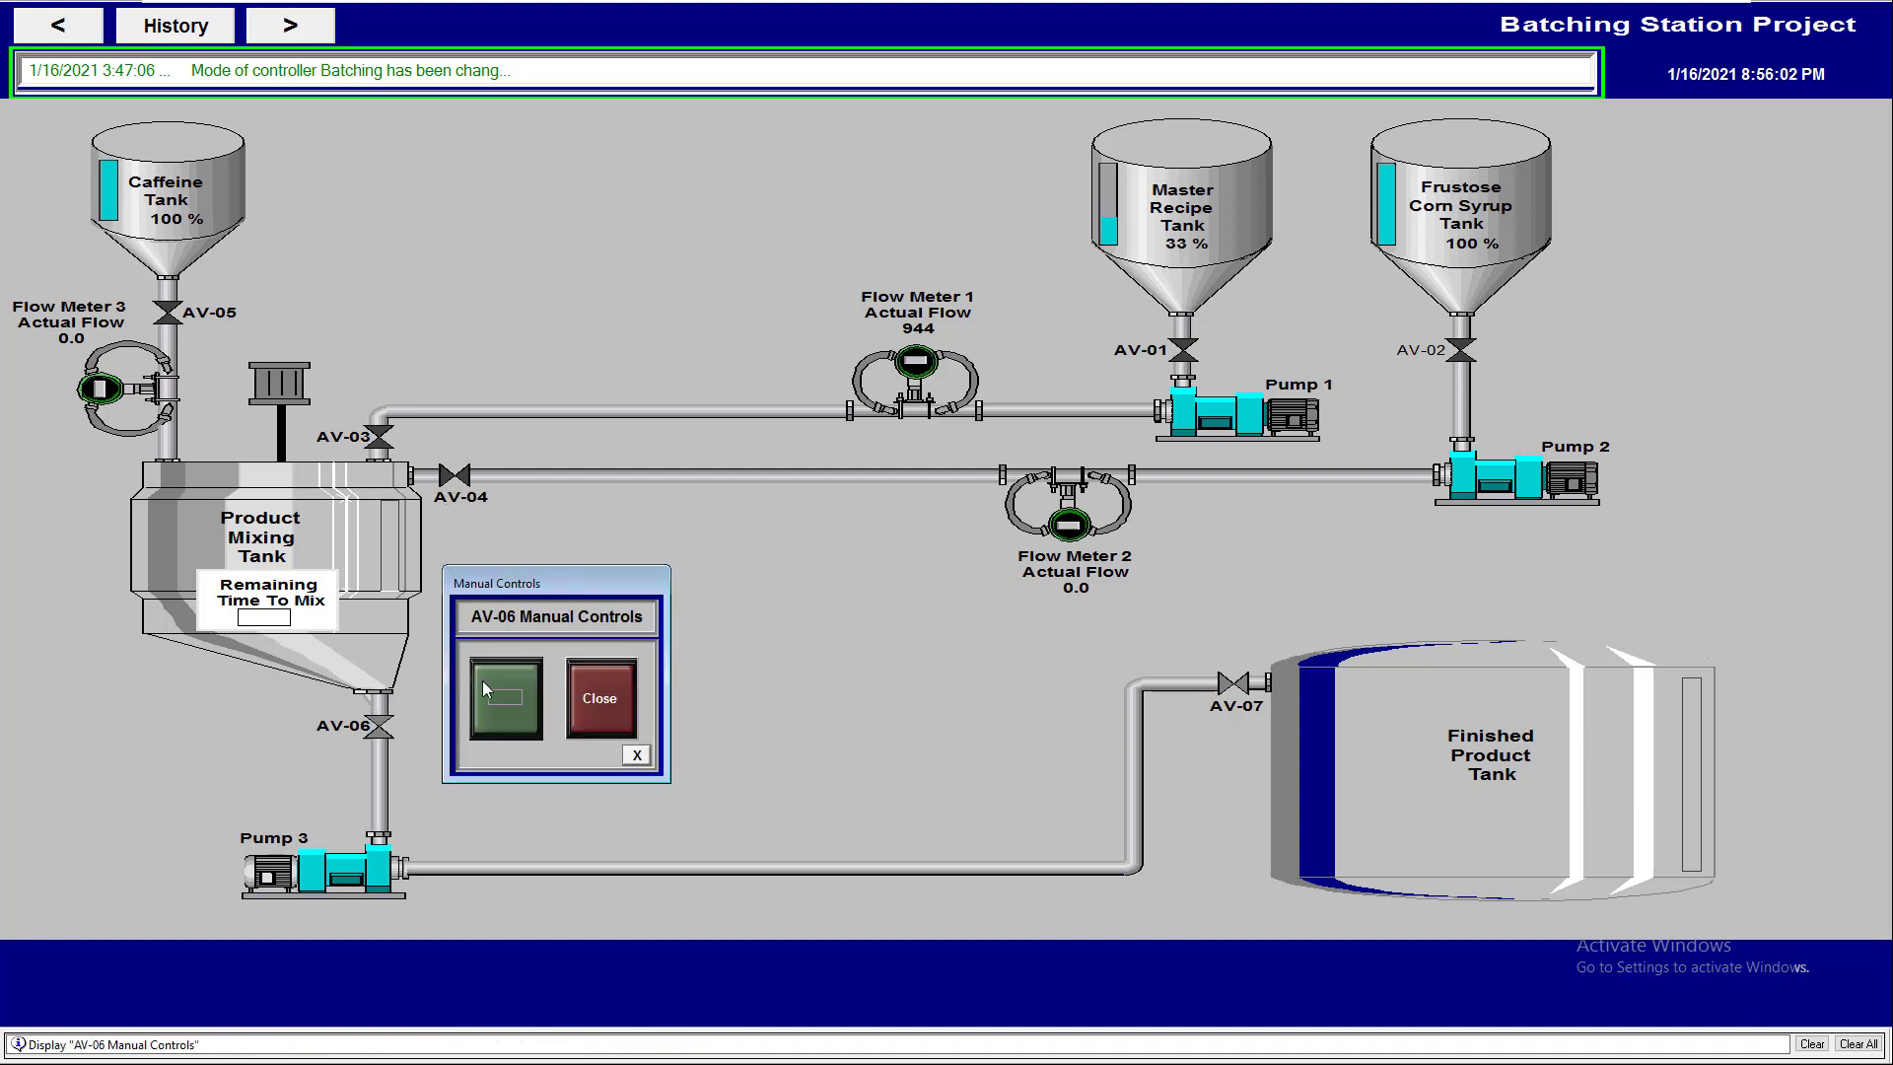
left_click(636, 759)
left_click(1233, 682)
left_click(1085, 737)
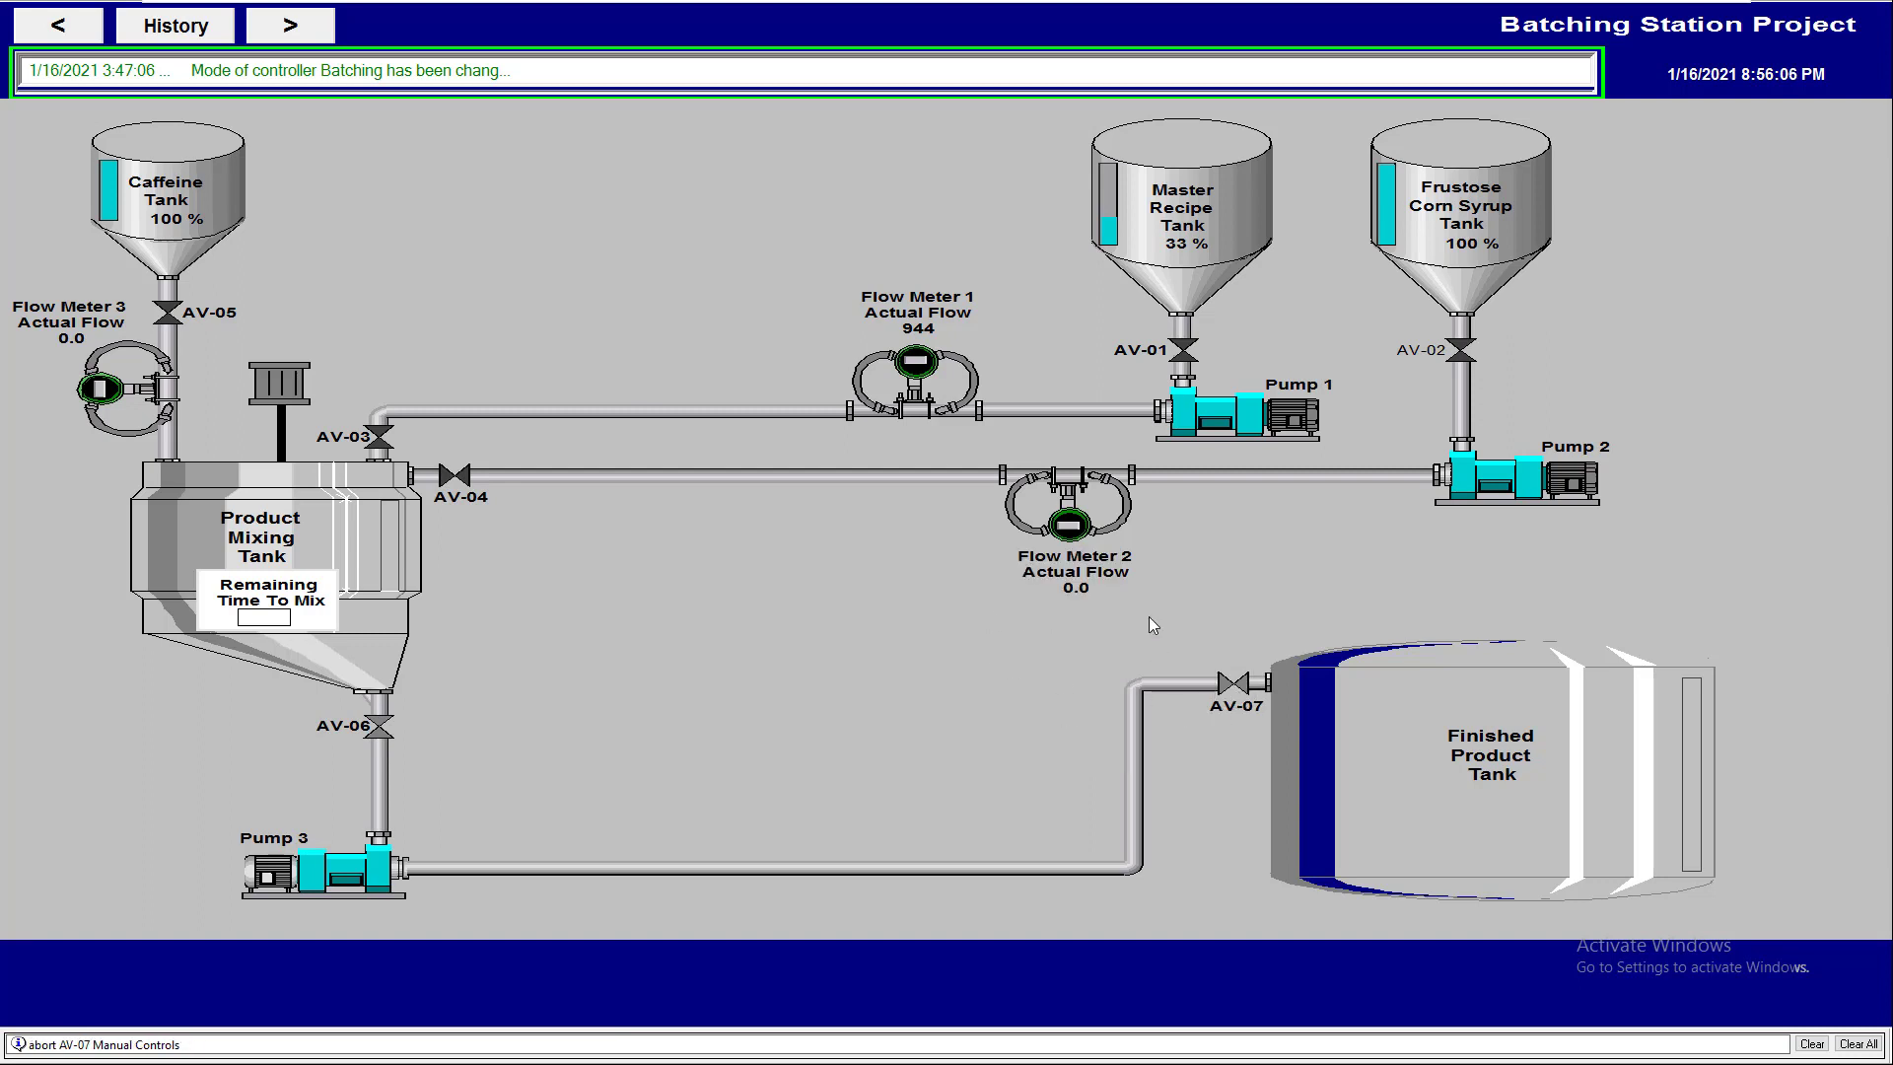
Step: Open valve AV-02 manually with confirmation, close it again, and close its popup
left_click(1461, 350)
left_click(1186, 410)
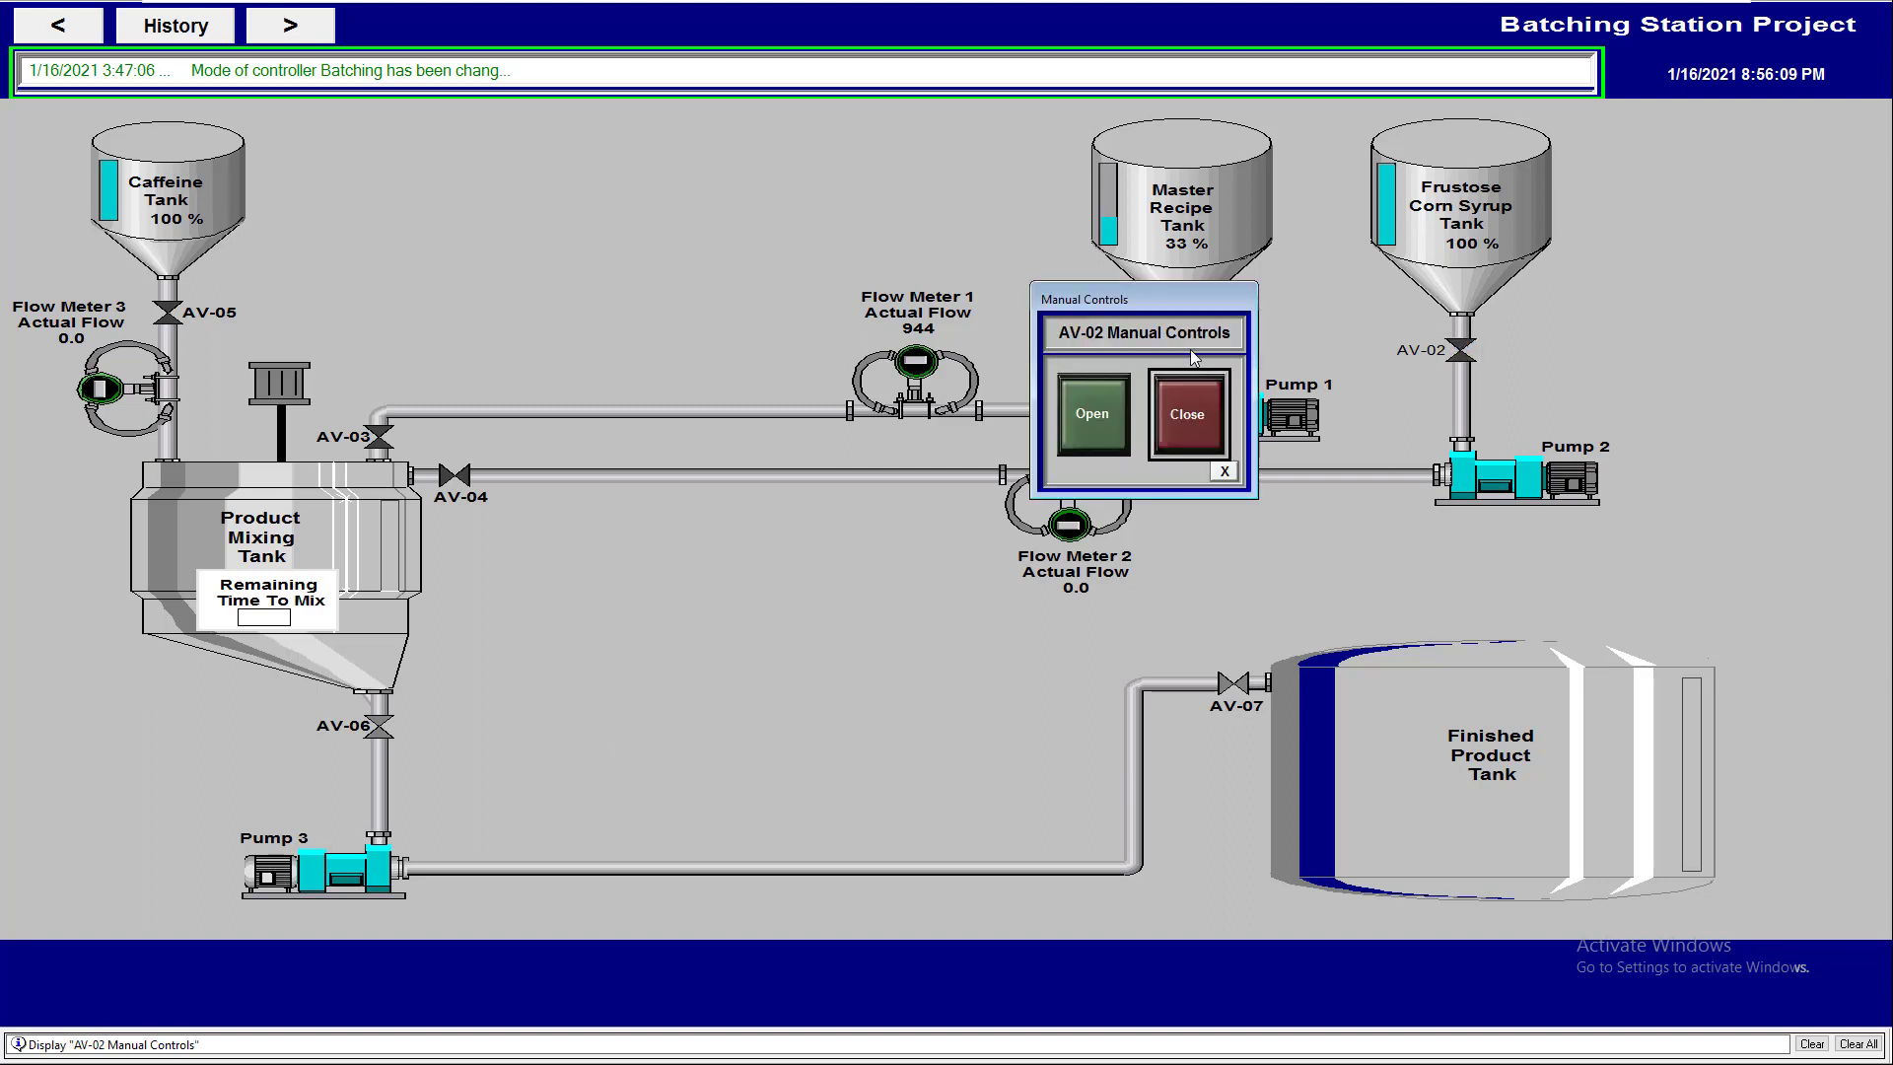
left_click(1099, 422)
left_click(917, 583)
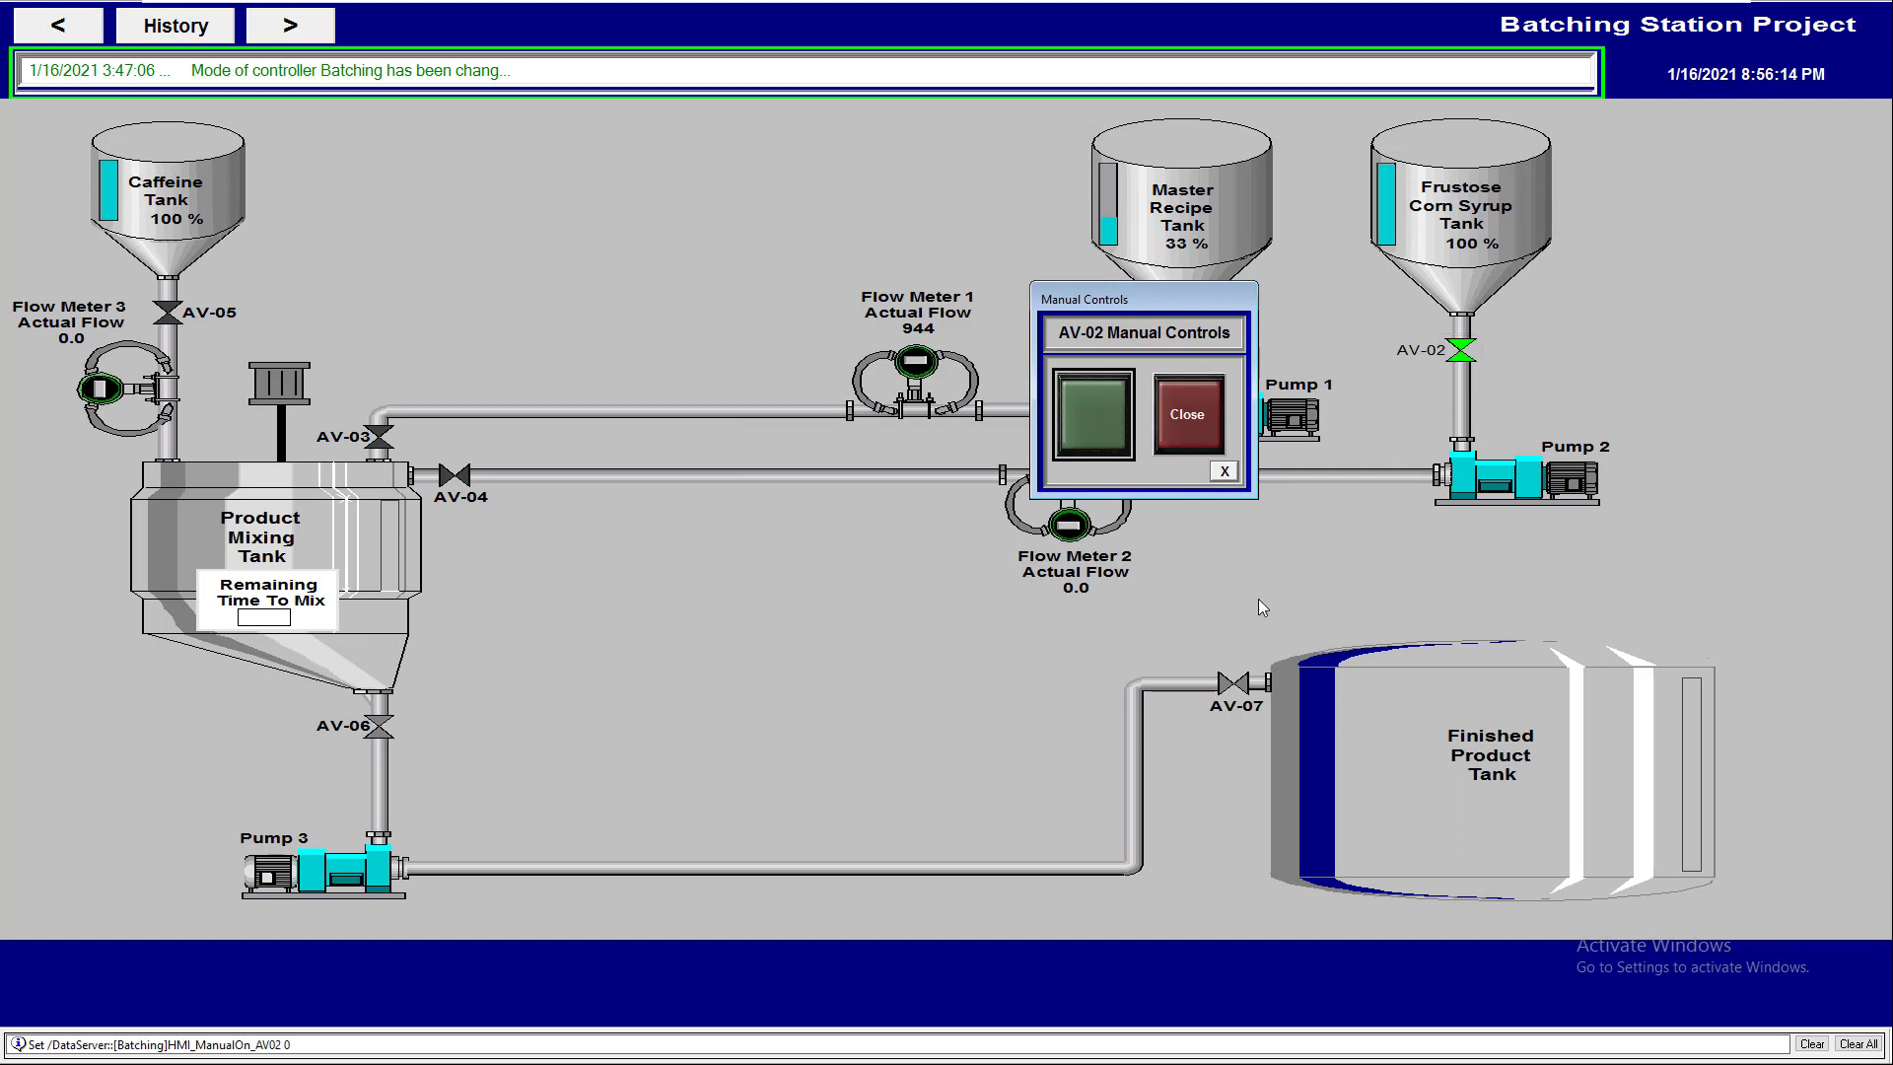
left_click(1185, 428)
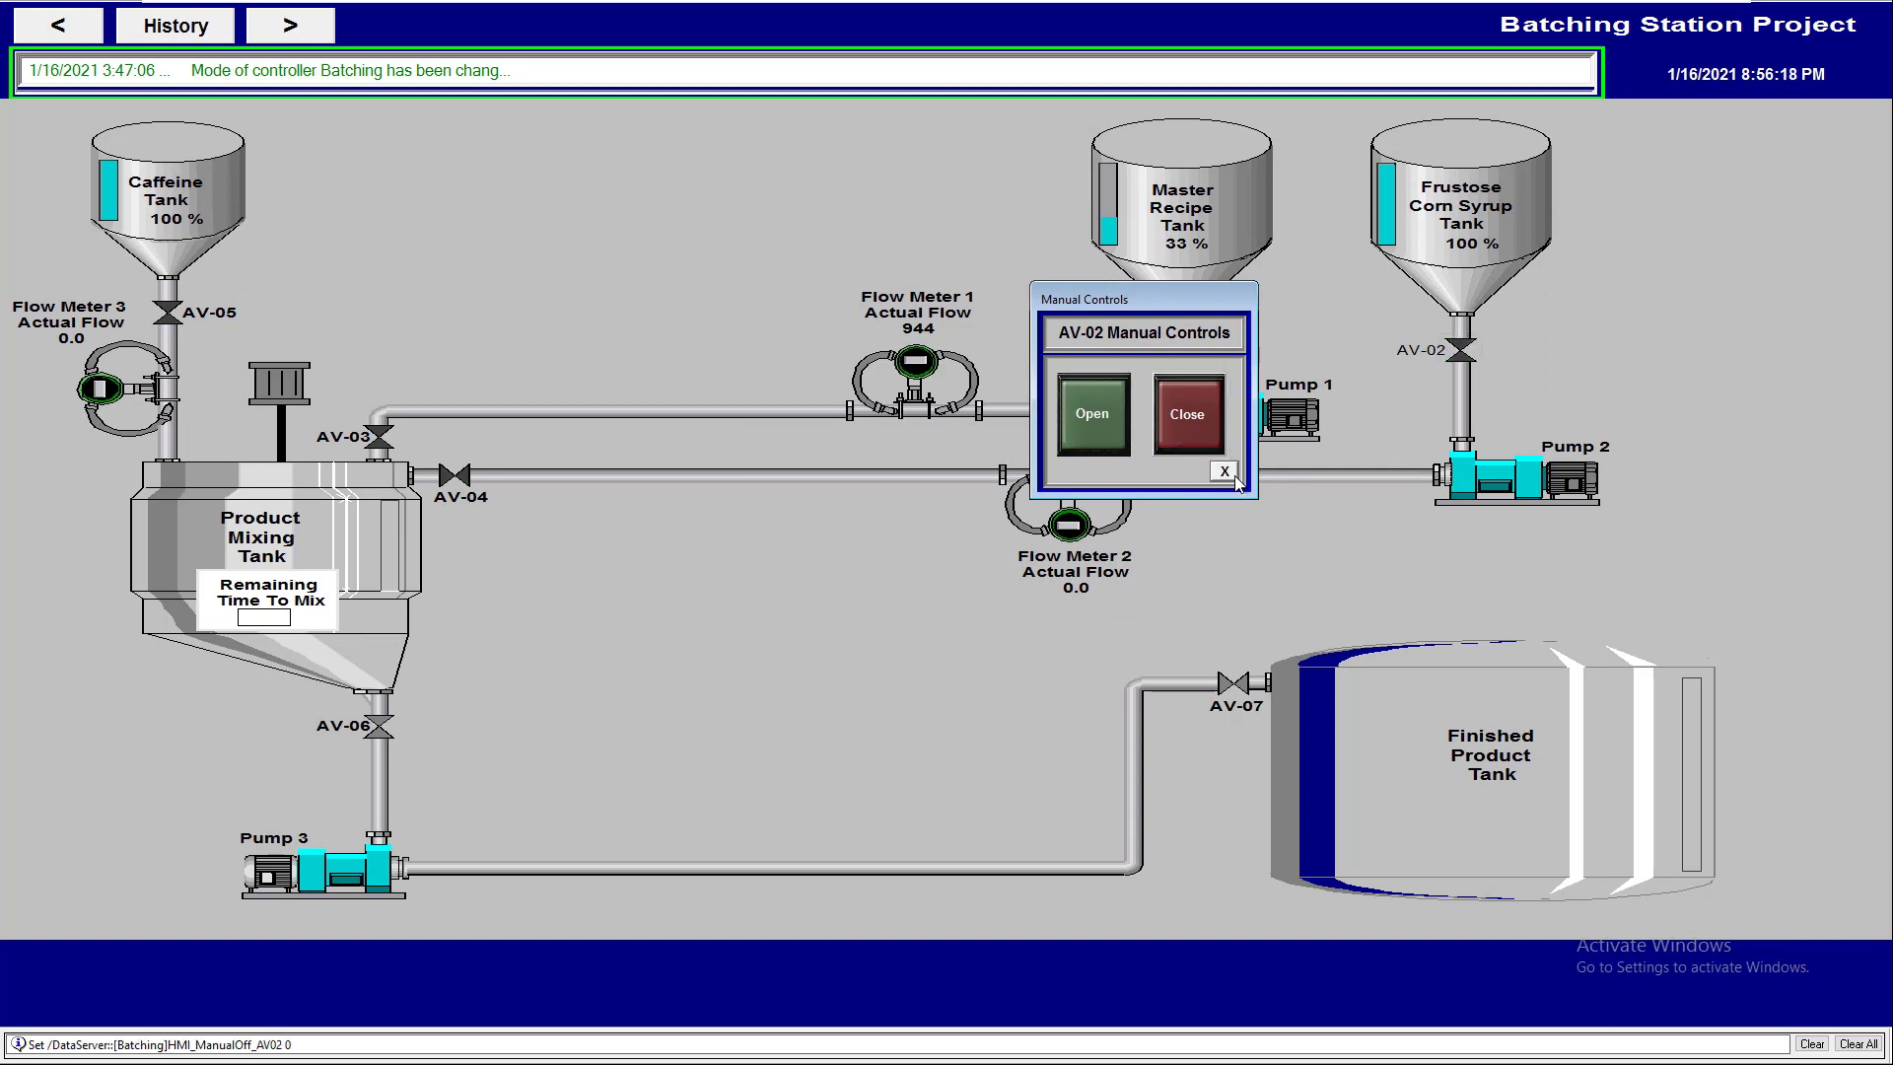
left_click(1223, 470)
Step: Open valve AV-01 manually with confirmation, close it again, and close its popup
left_click(1183, 351)
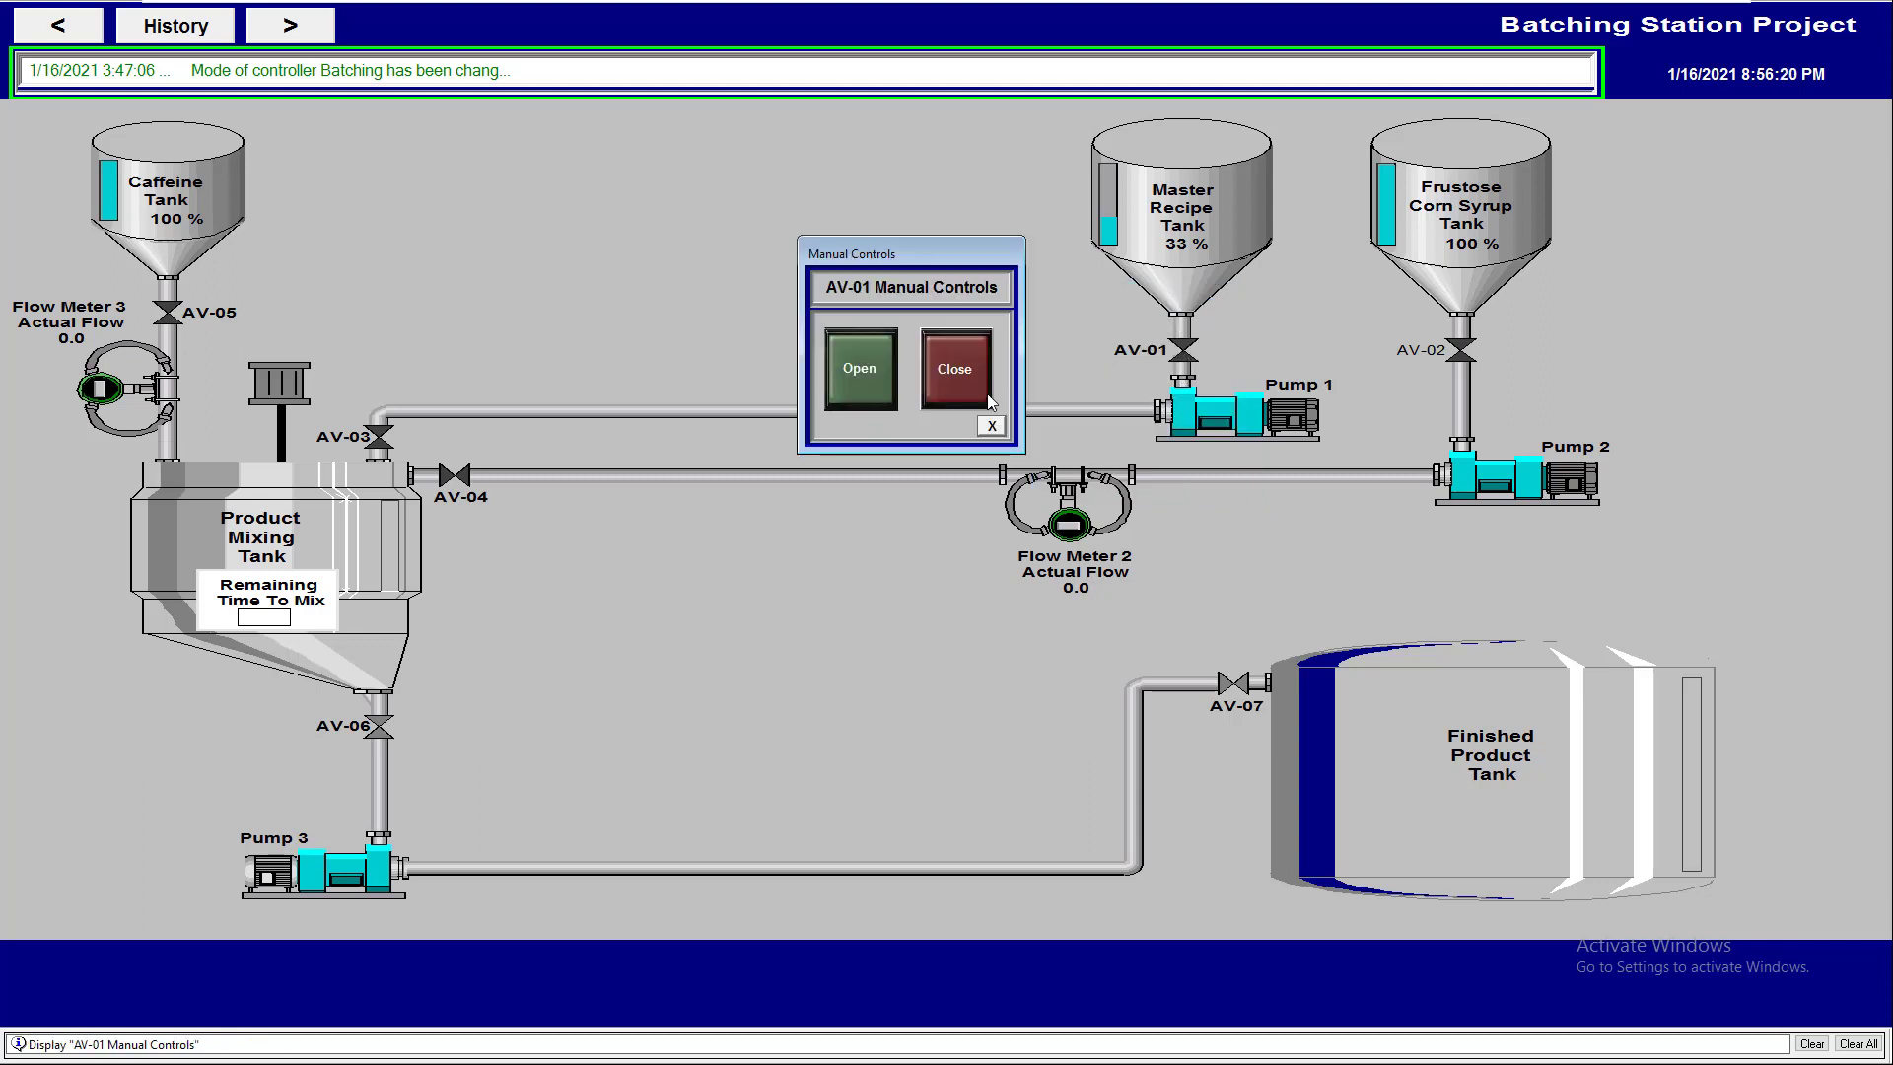
left_click(881, 381)
left_click(927, 577)
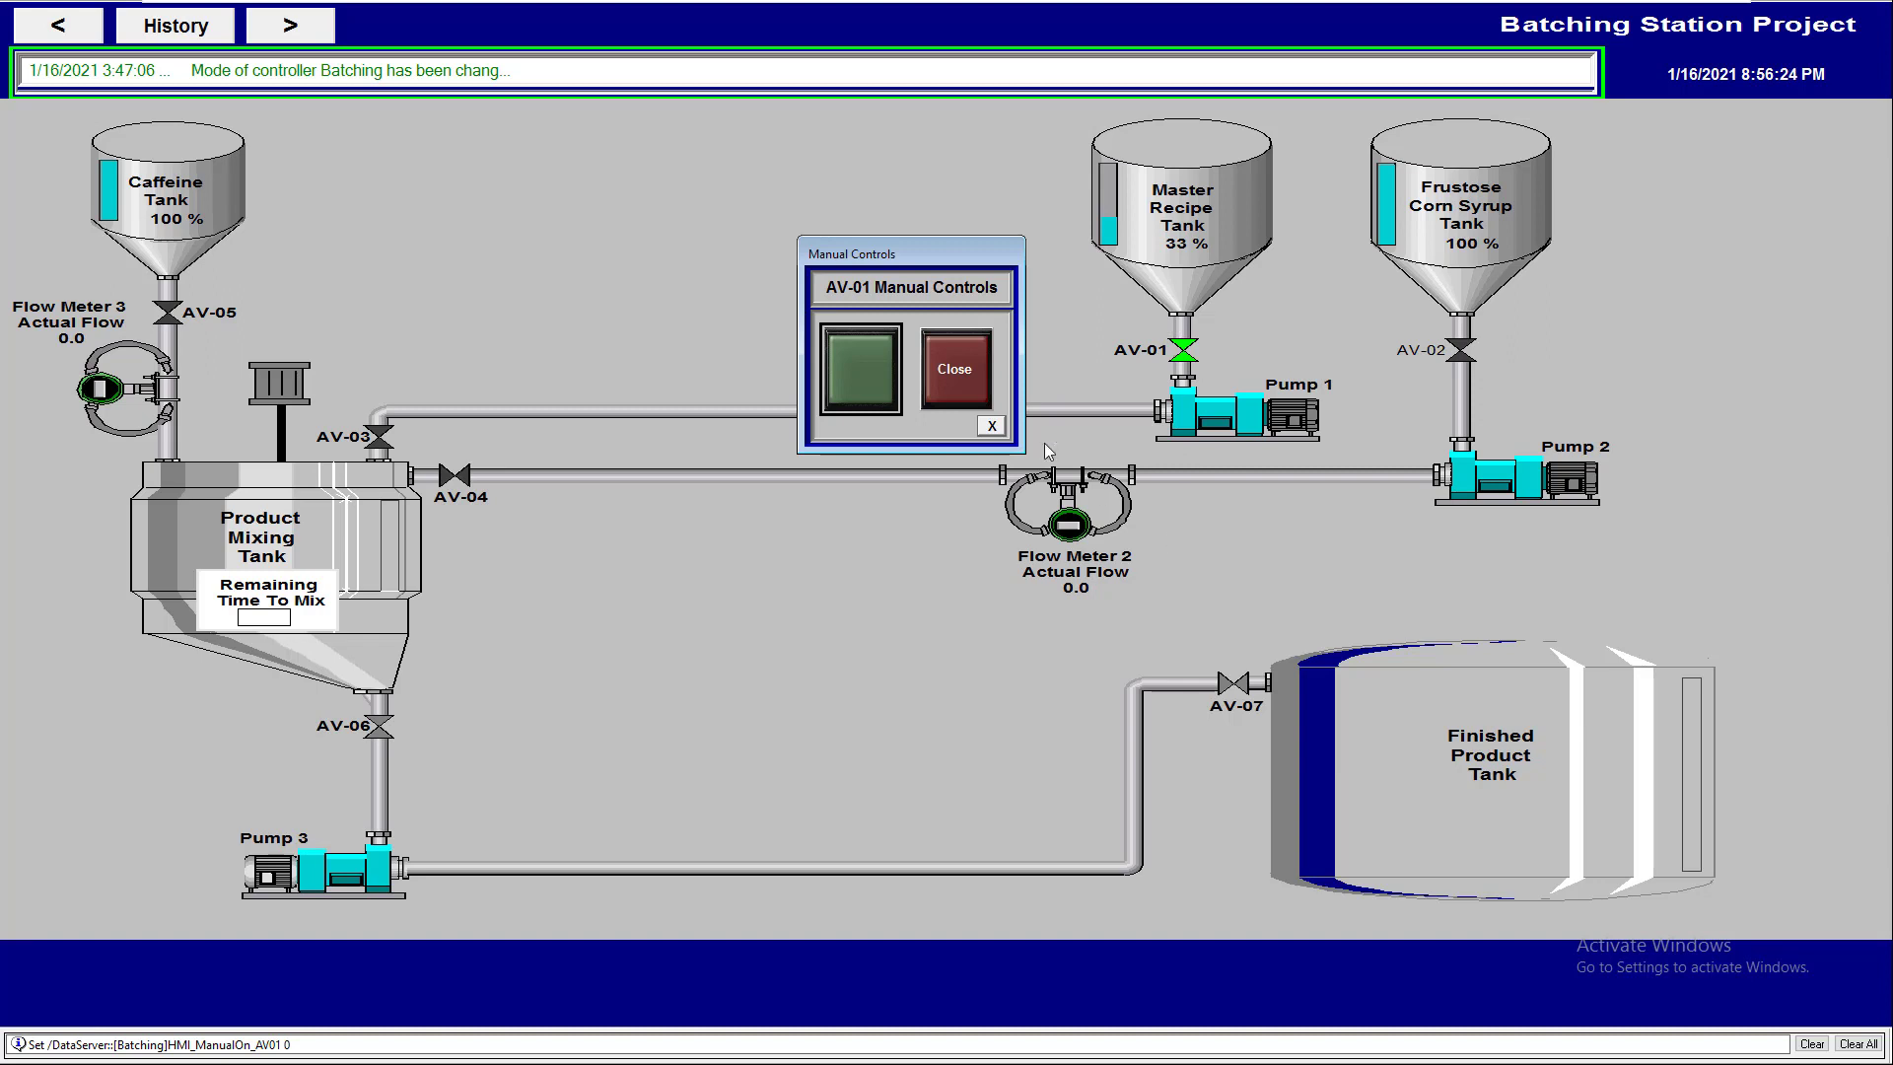
left_click(940, 385)
left_click(976, 383)
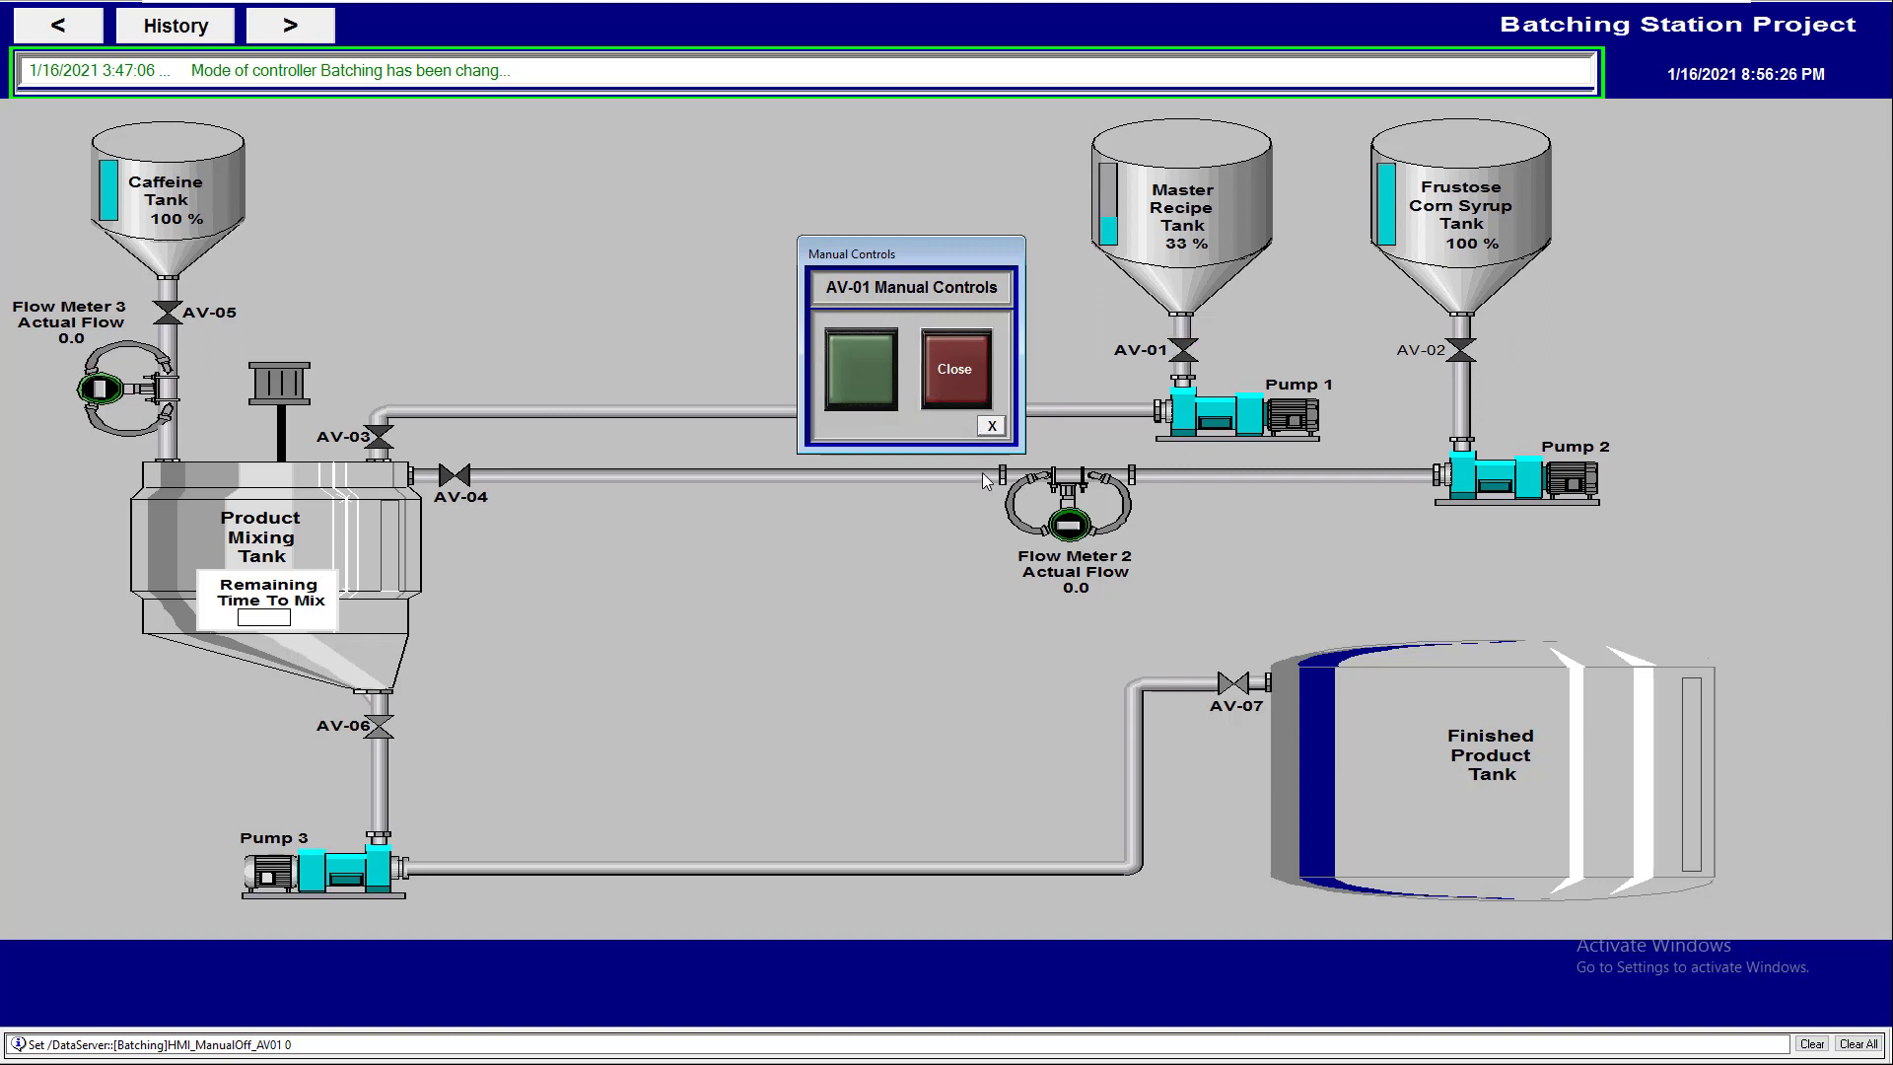
left_click(990, 426)
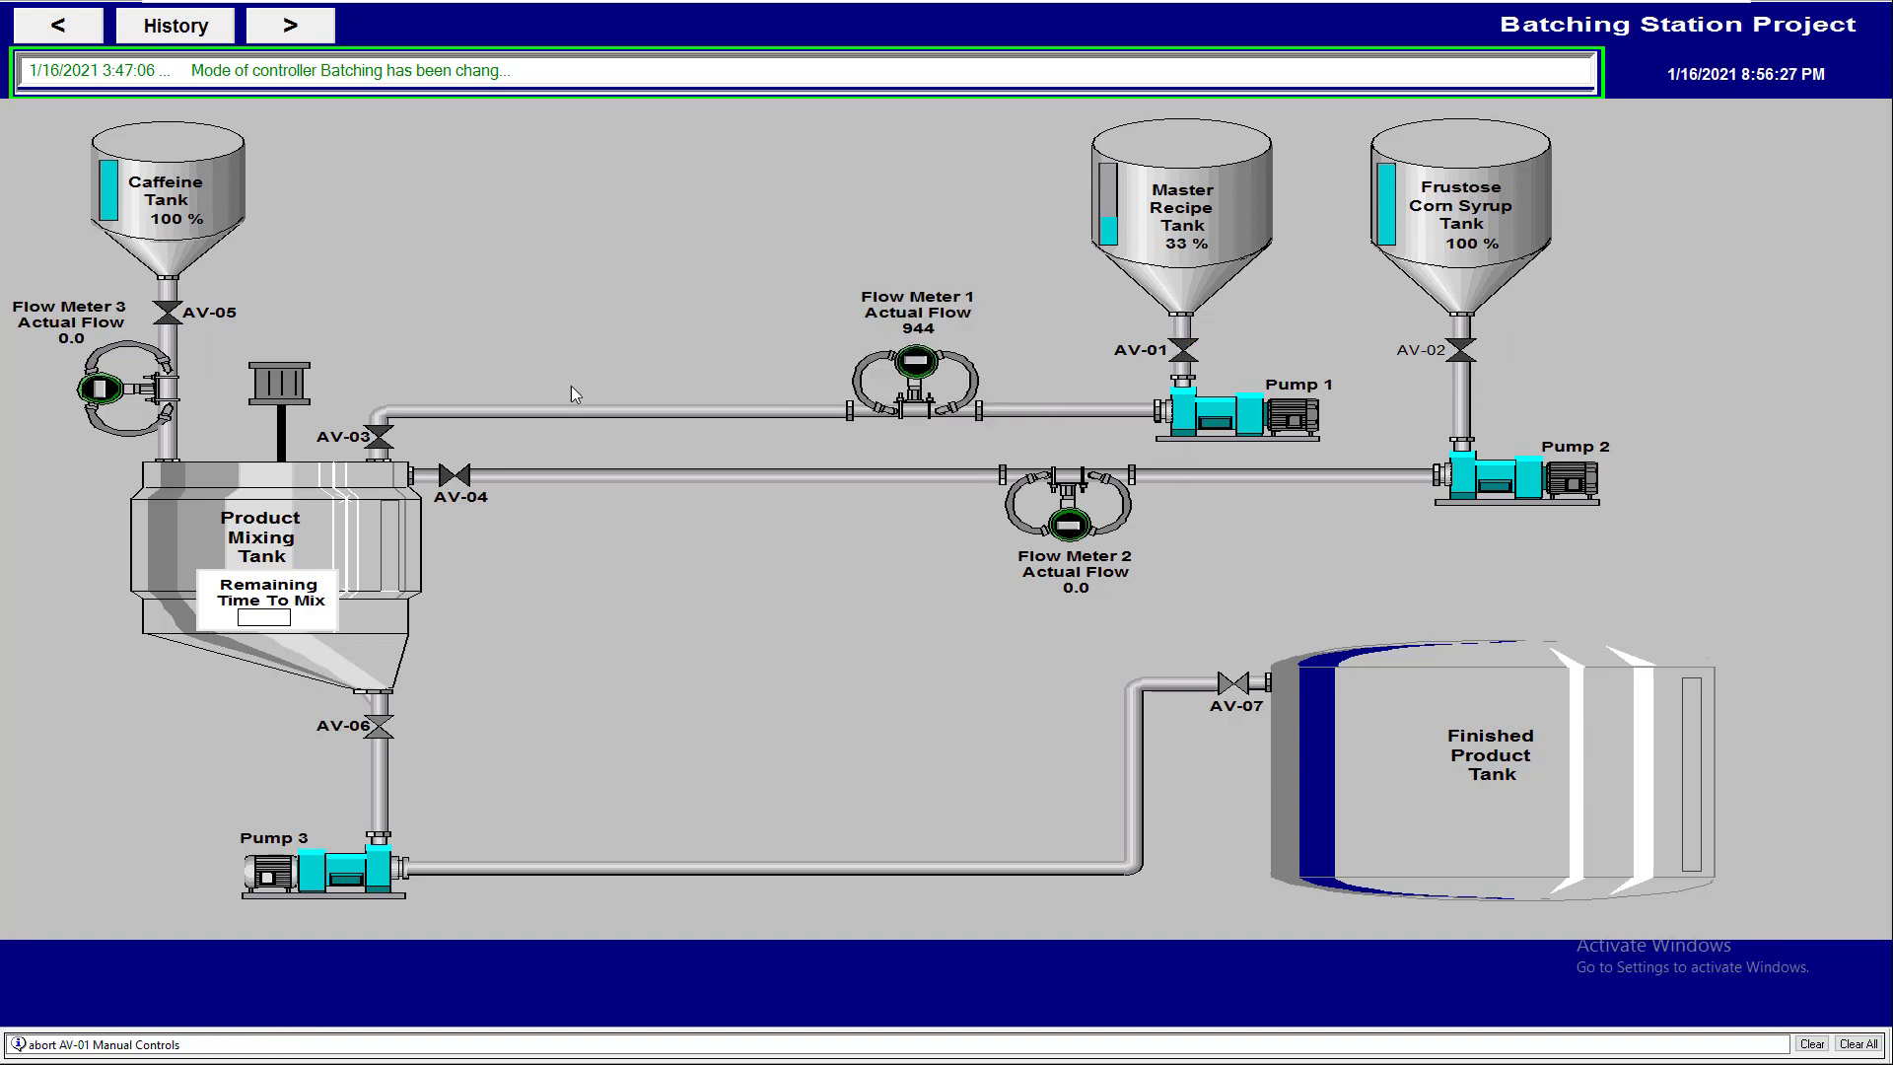
Step: Open and close valve AV-05 manually, answer its confirmation prompt, and close its popup
left_click(187, 323)
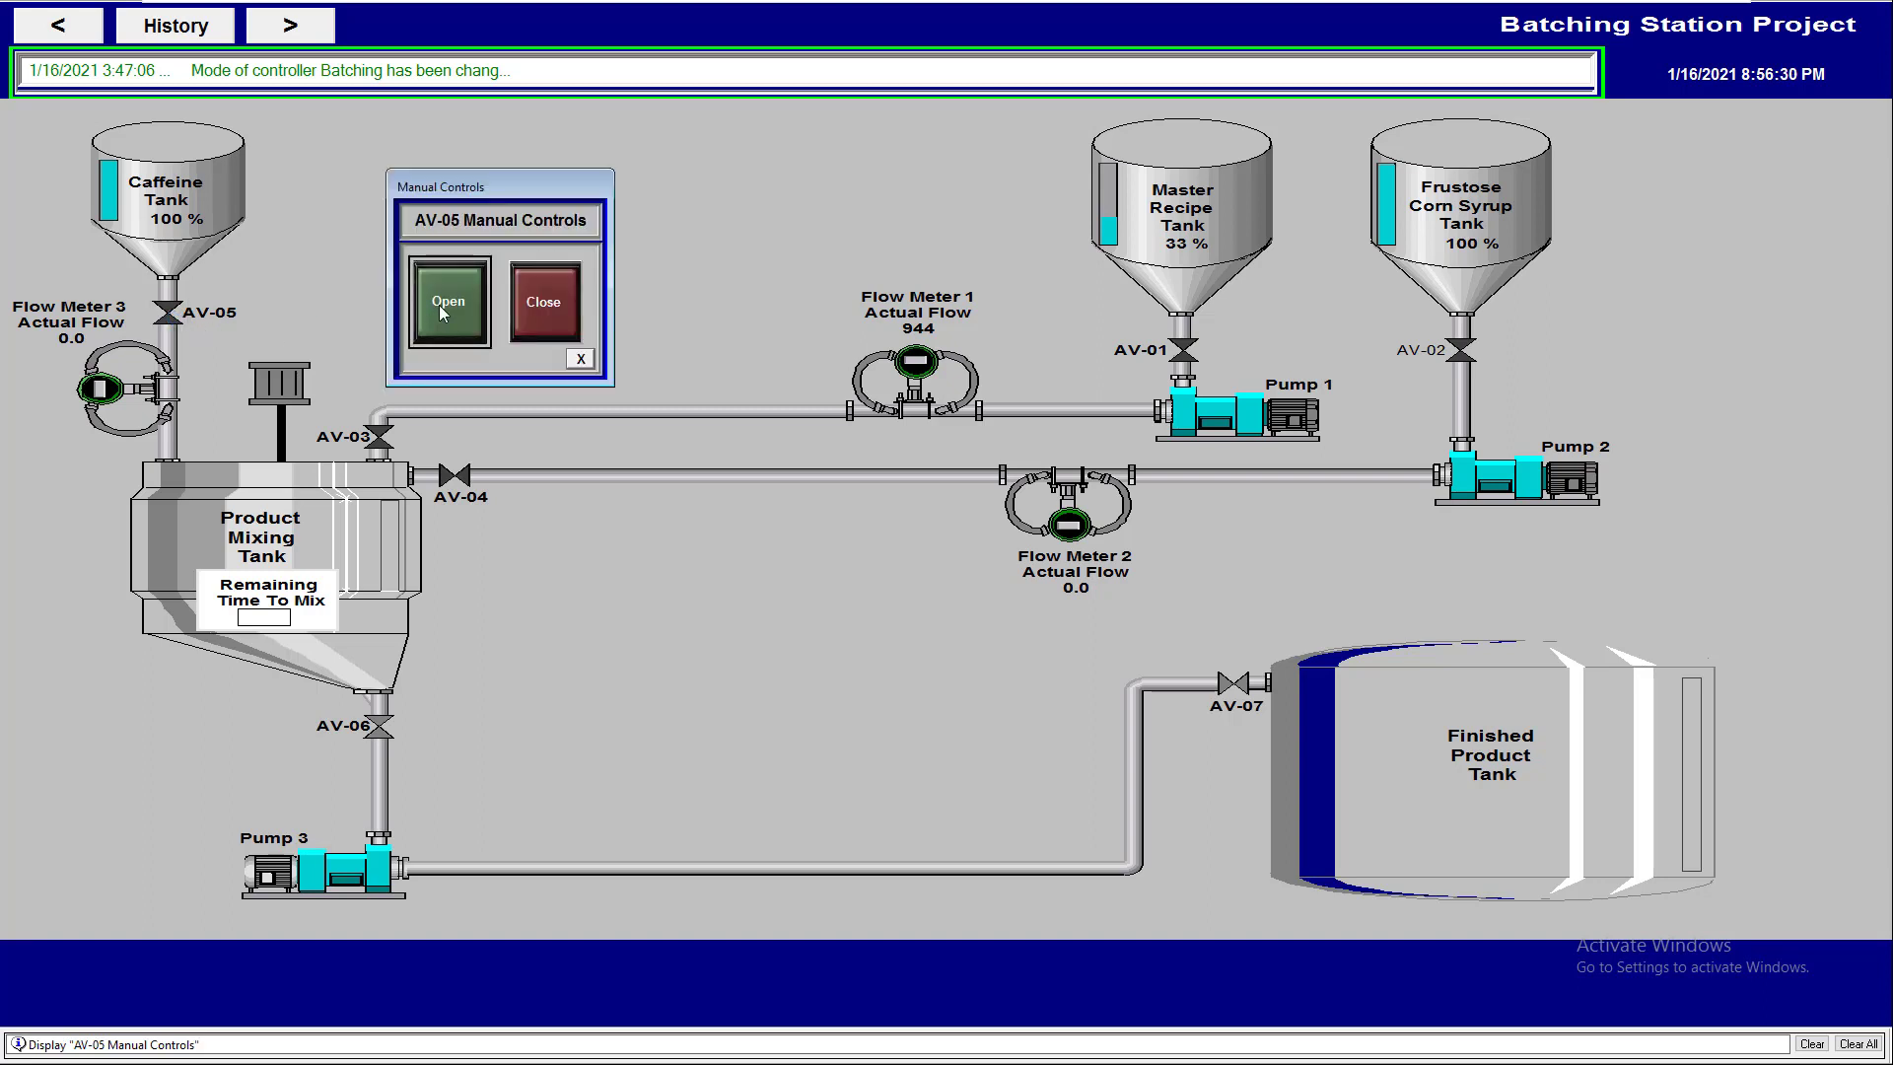
left_click(440, 304)
left_click(822, 568)
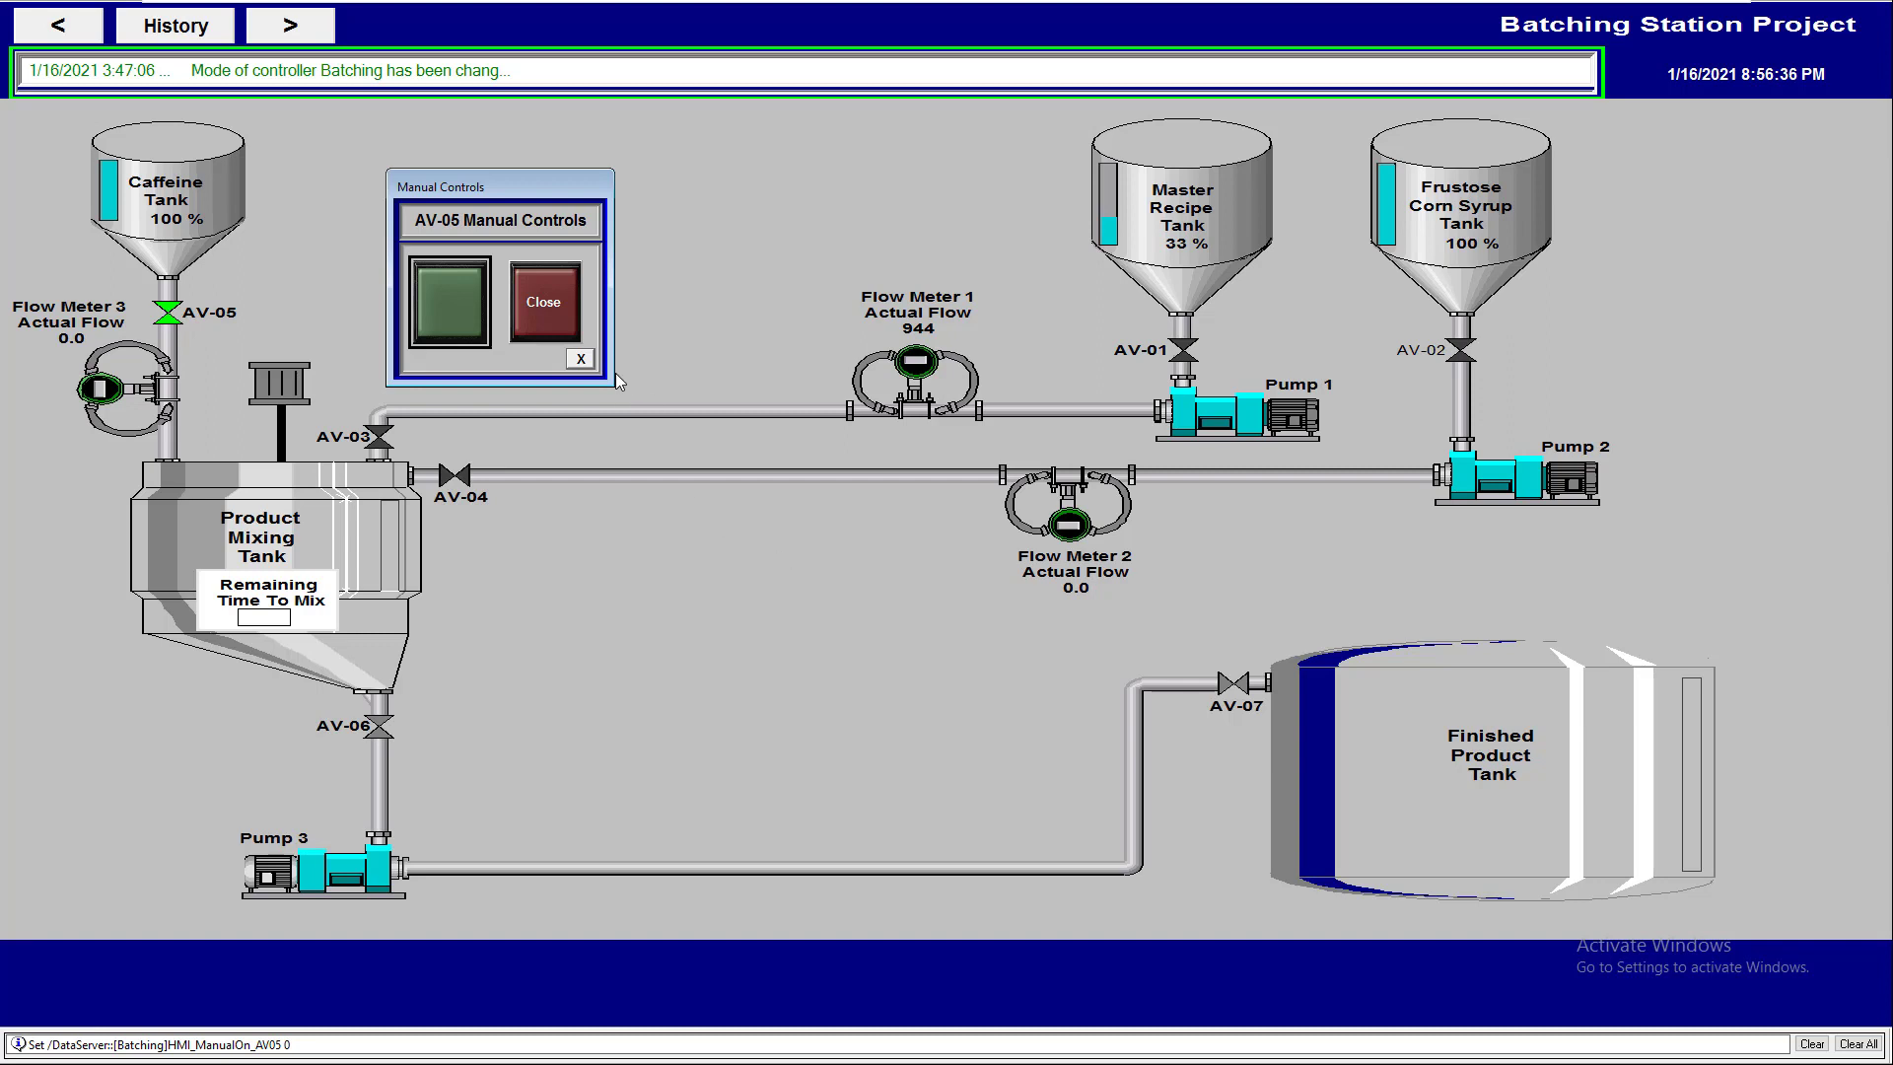
left_click(558, 318)
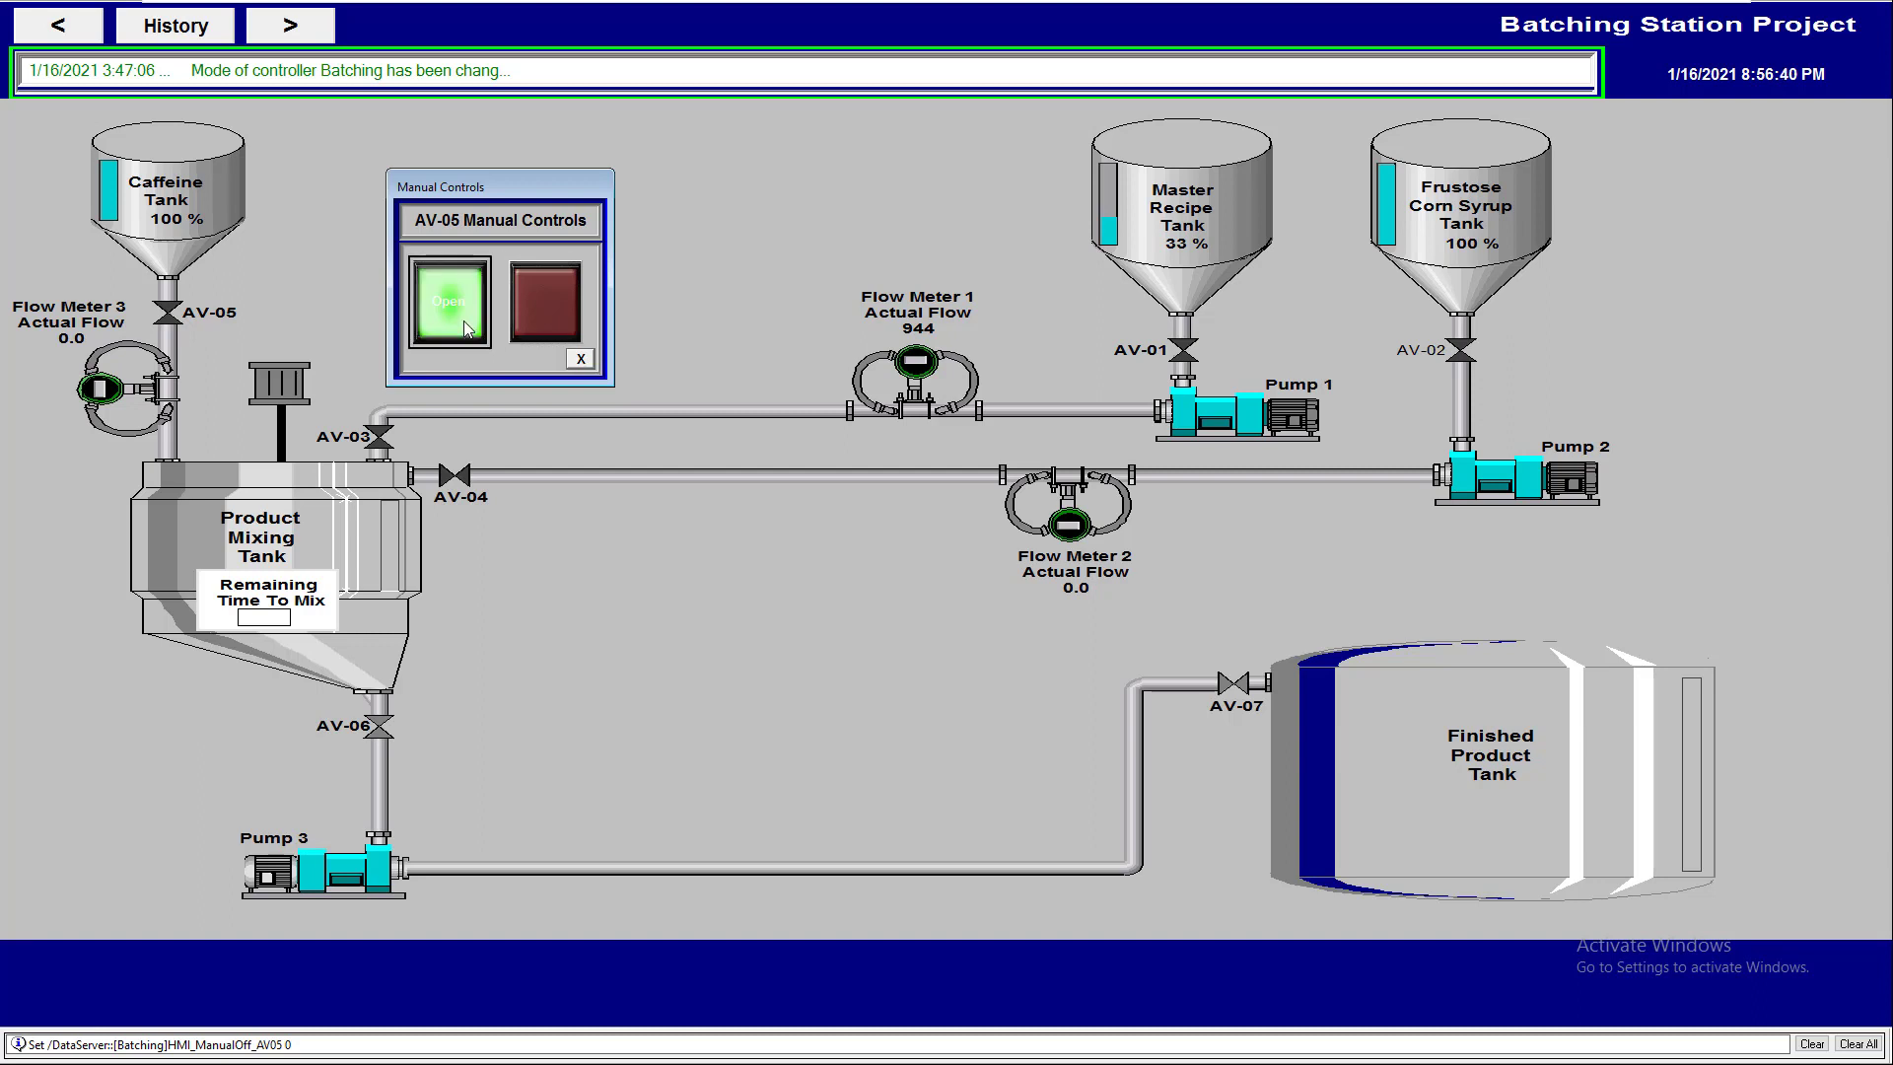
left_click(464, 322)
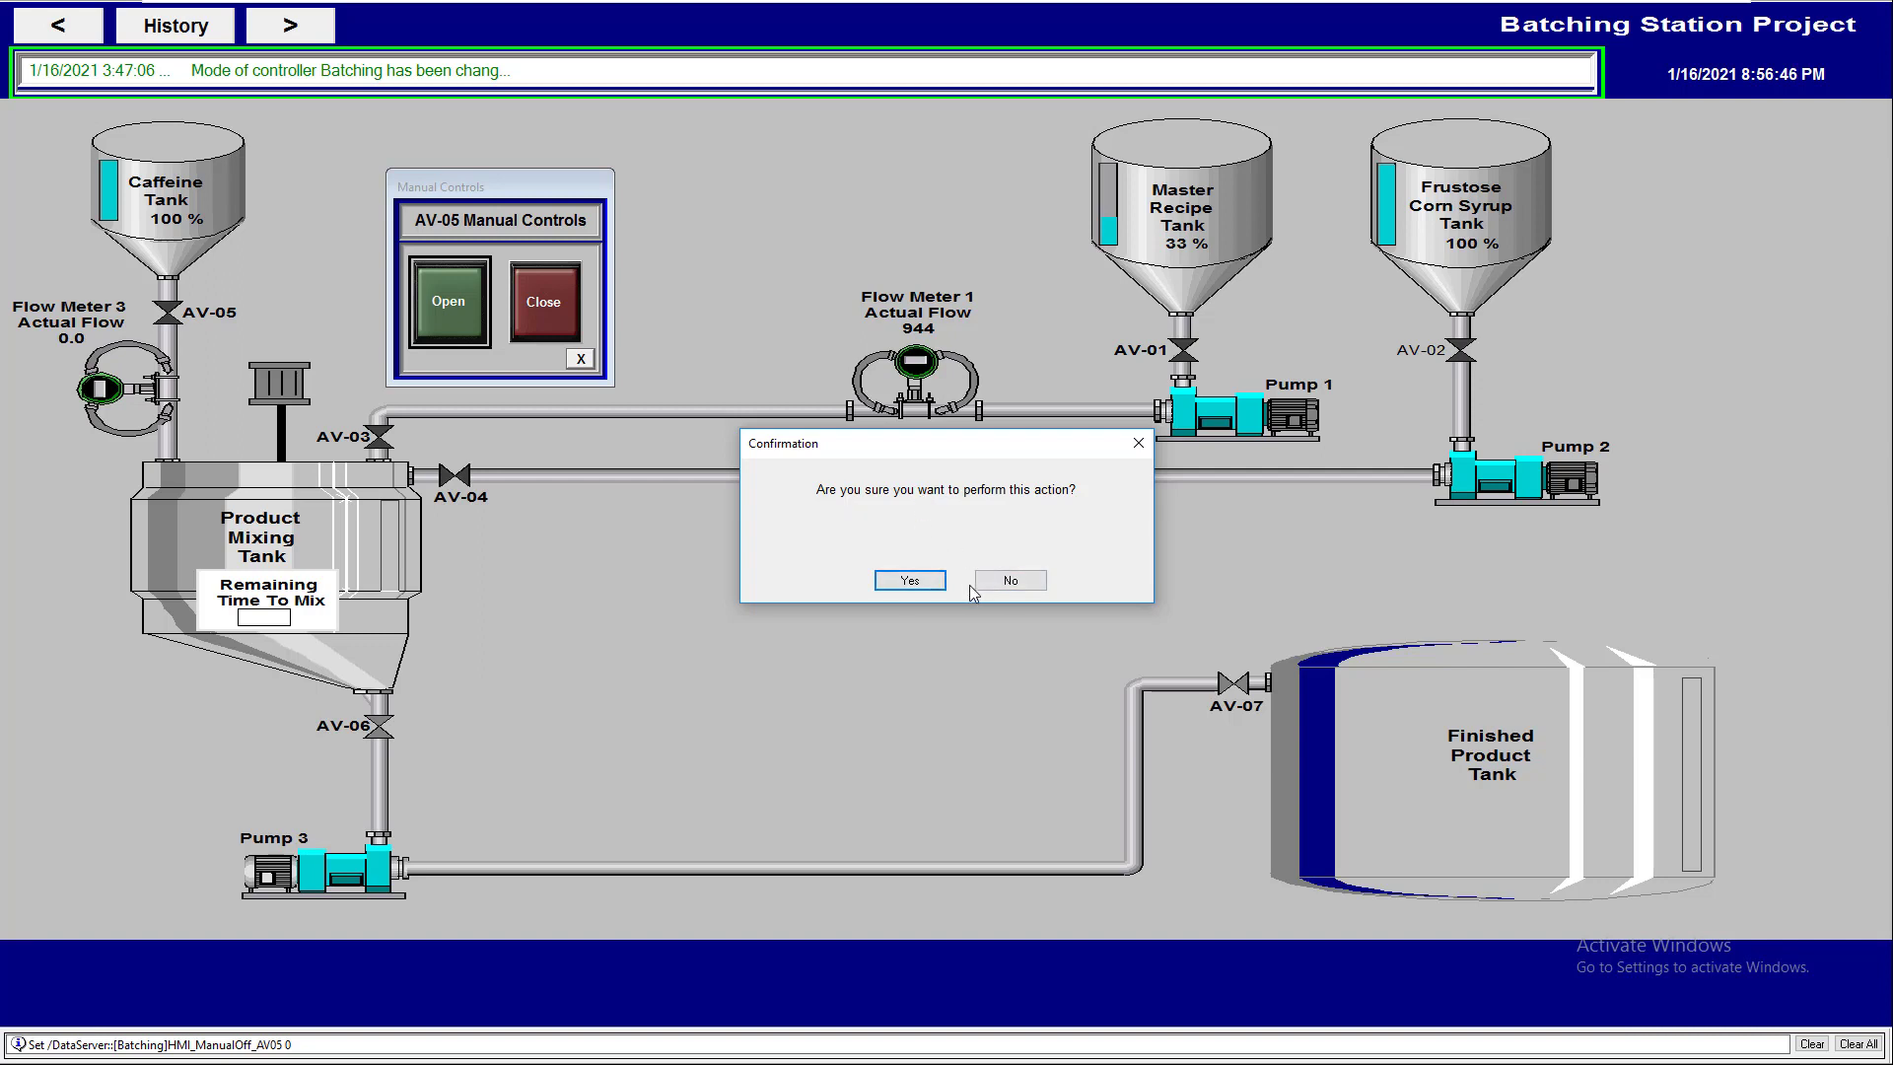
left_click(917, 582)
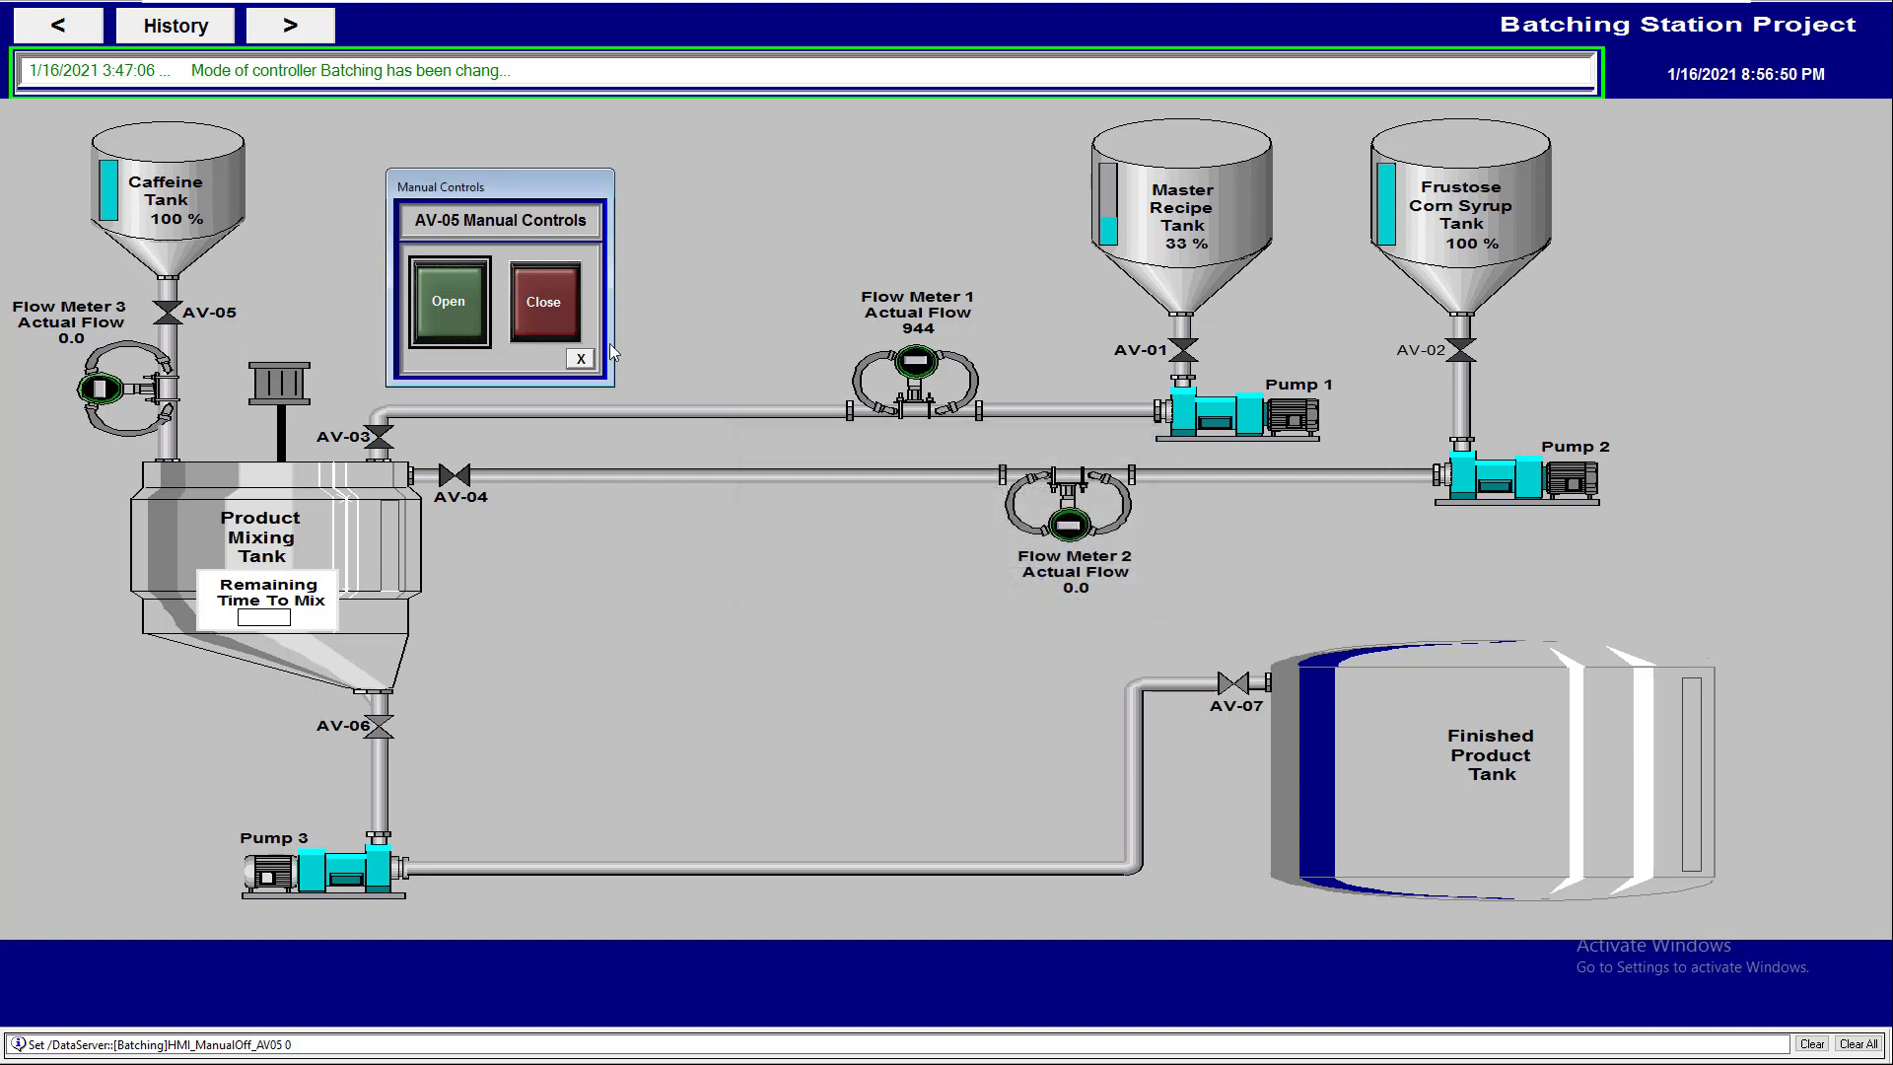
left_click(580, 359)
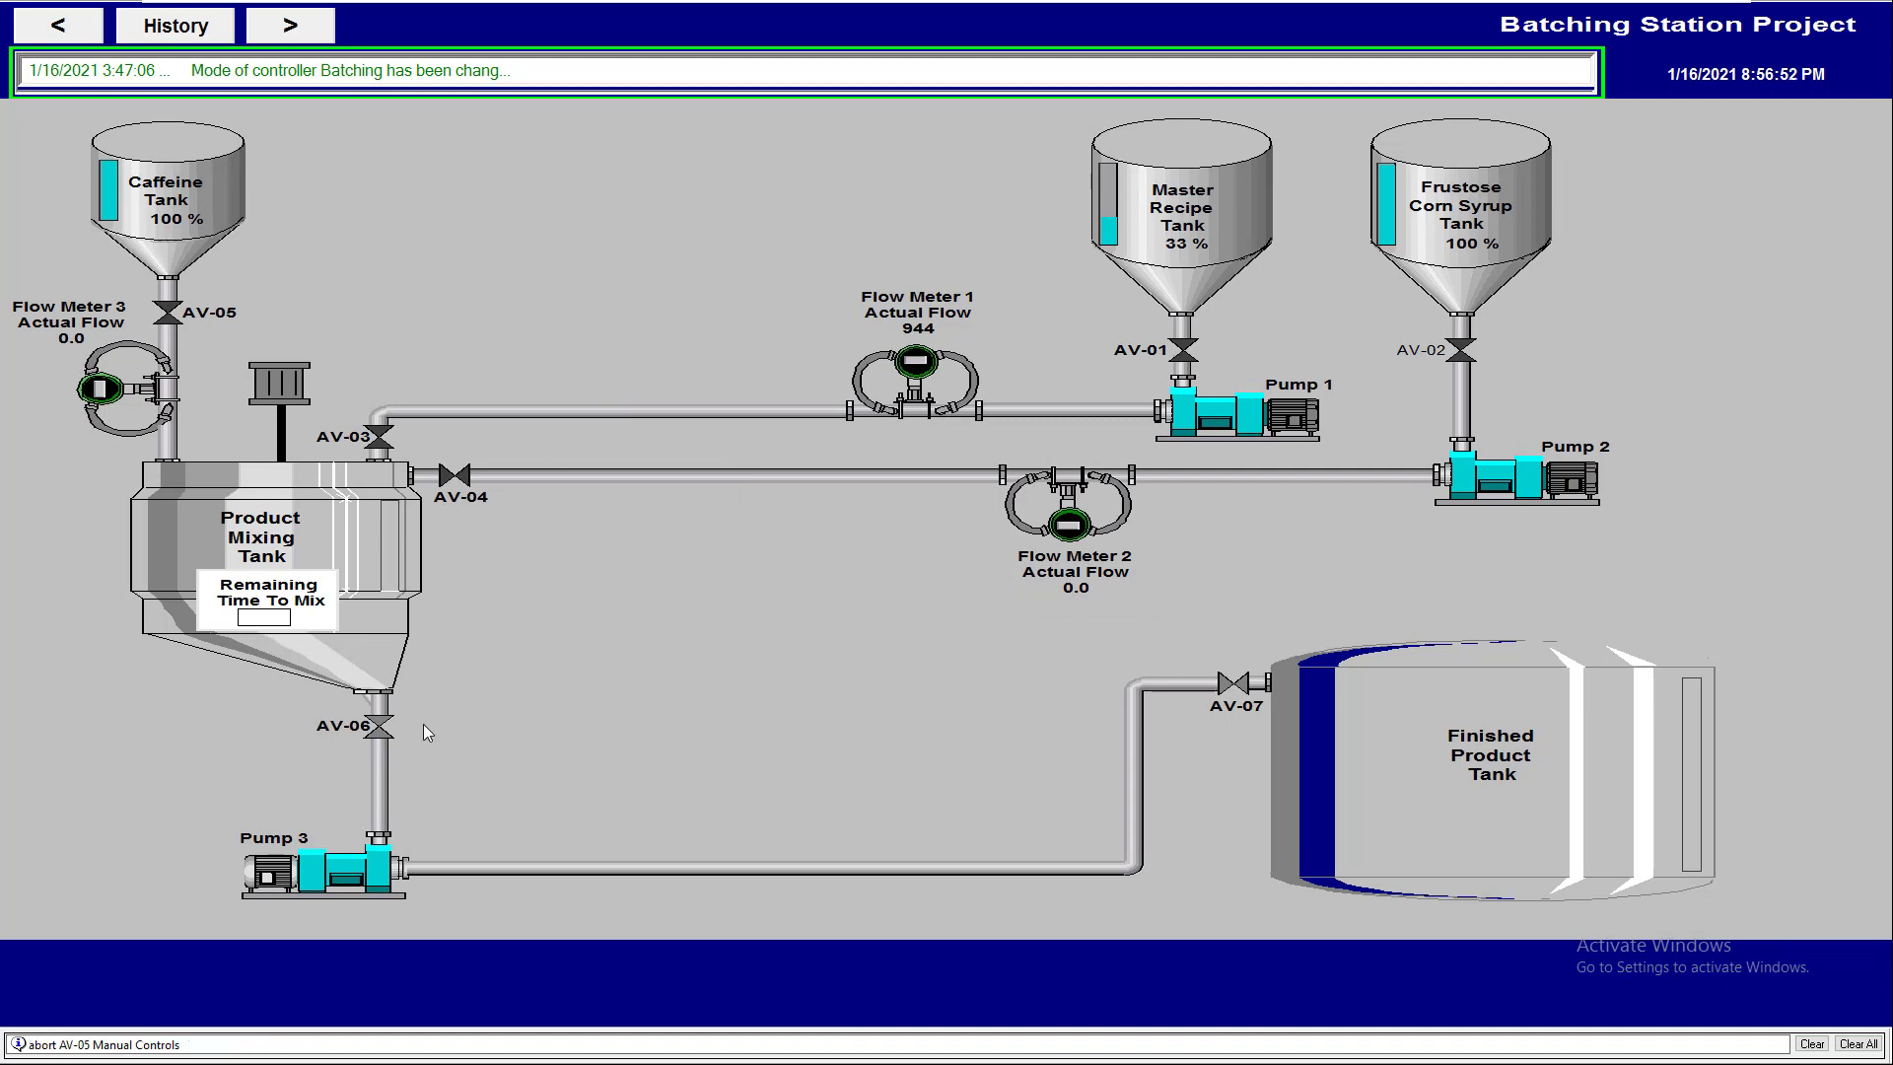
Step: Switch to View Studio and glance at the Open caption's properties without changing them
key("super")
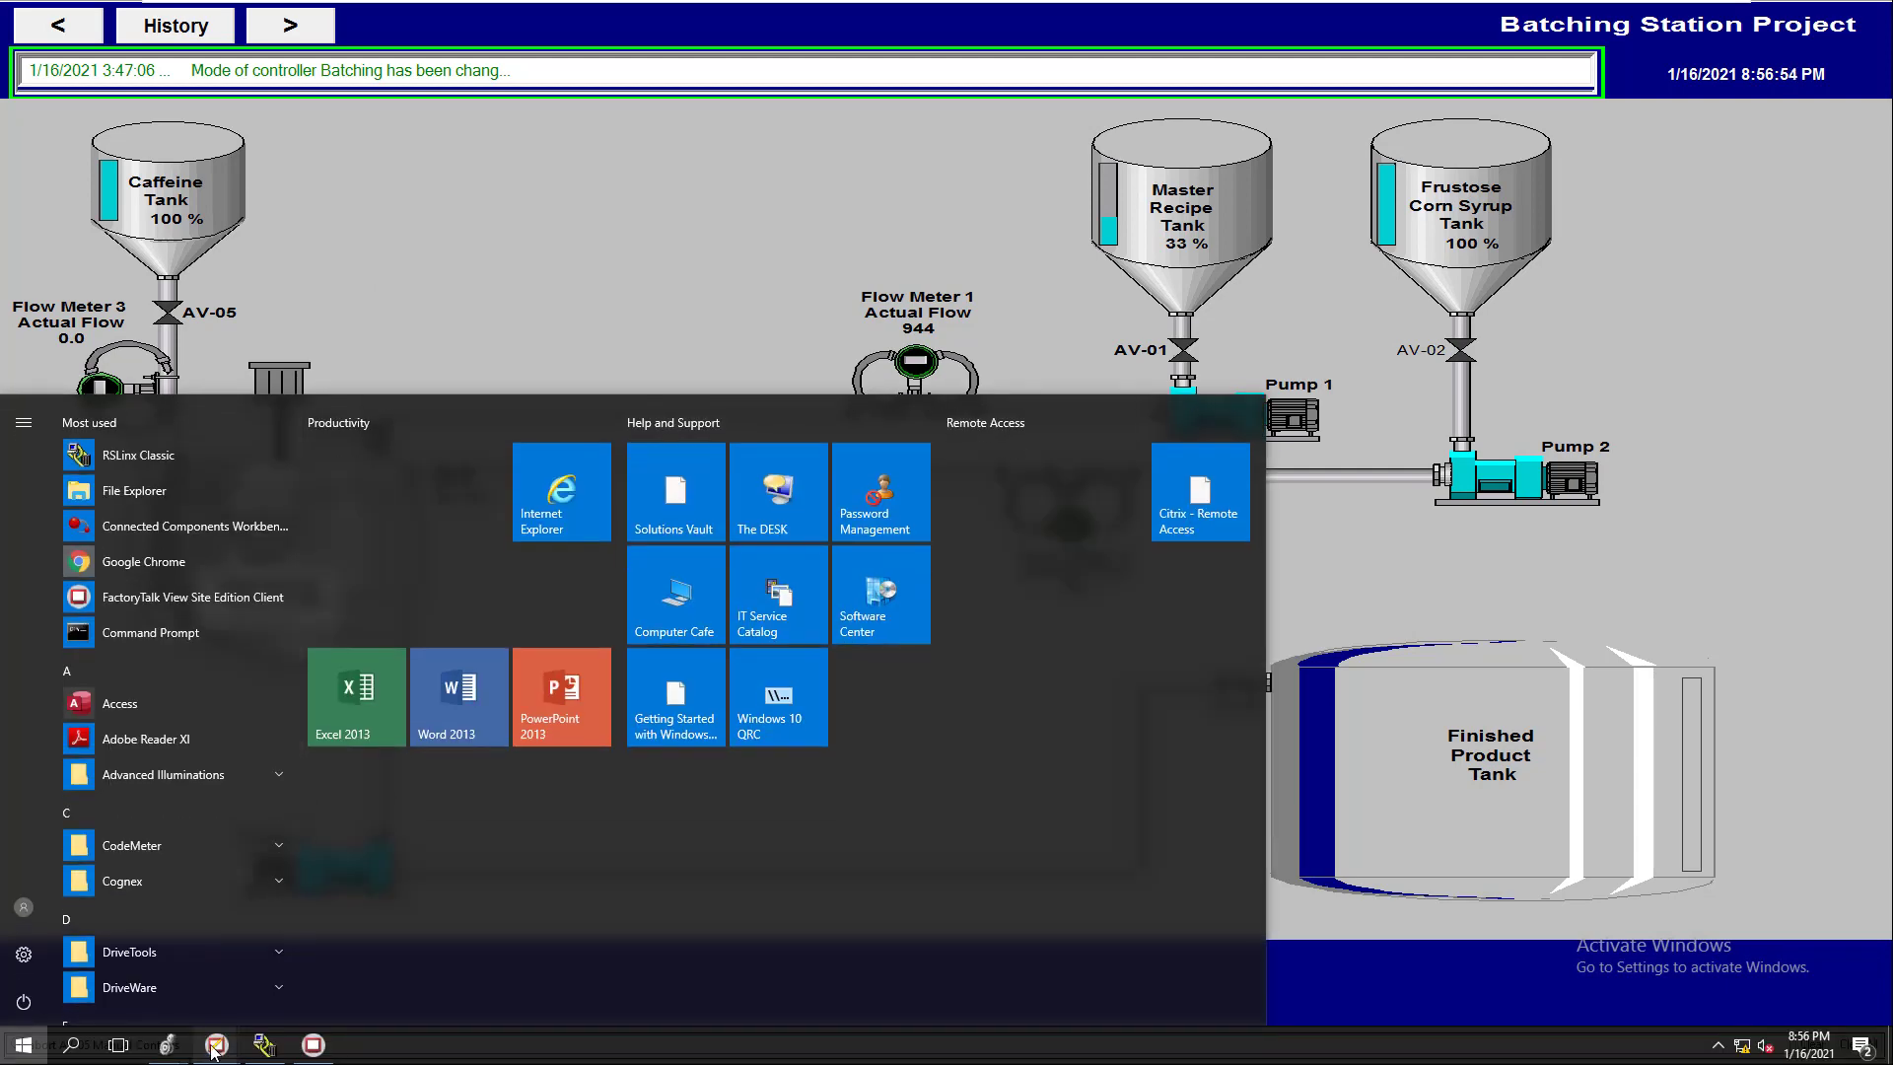
left_click(110, 967)
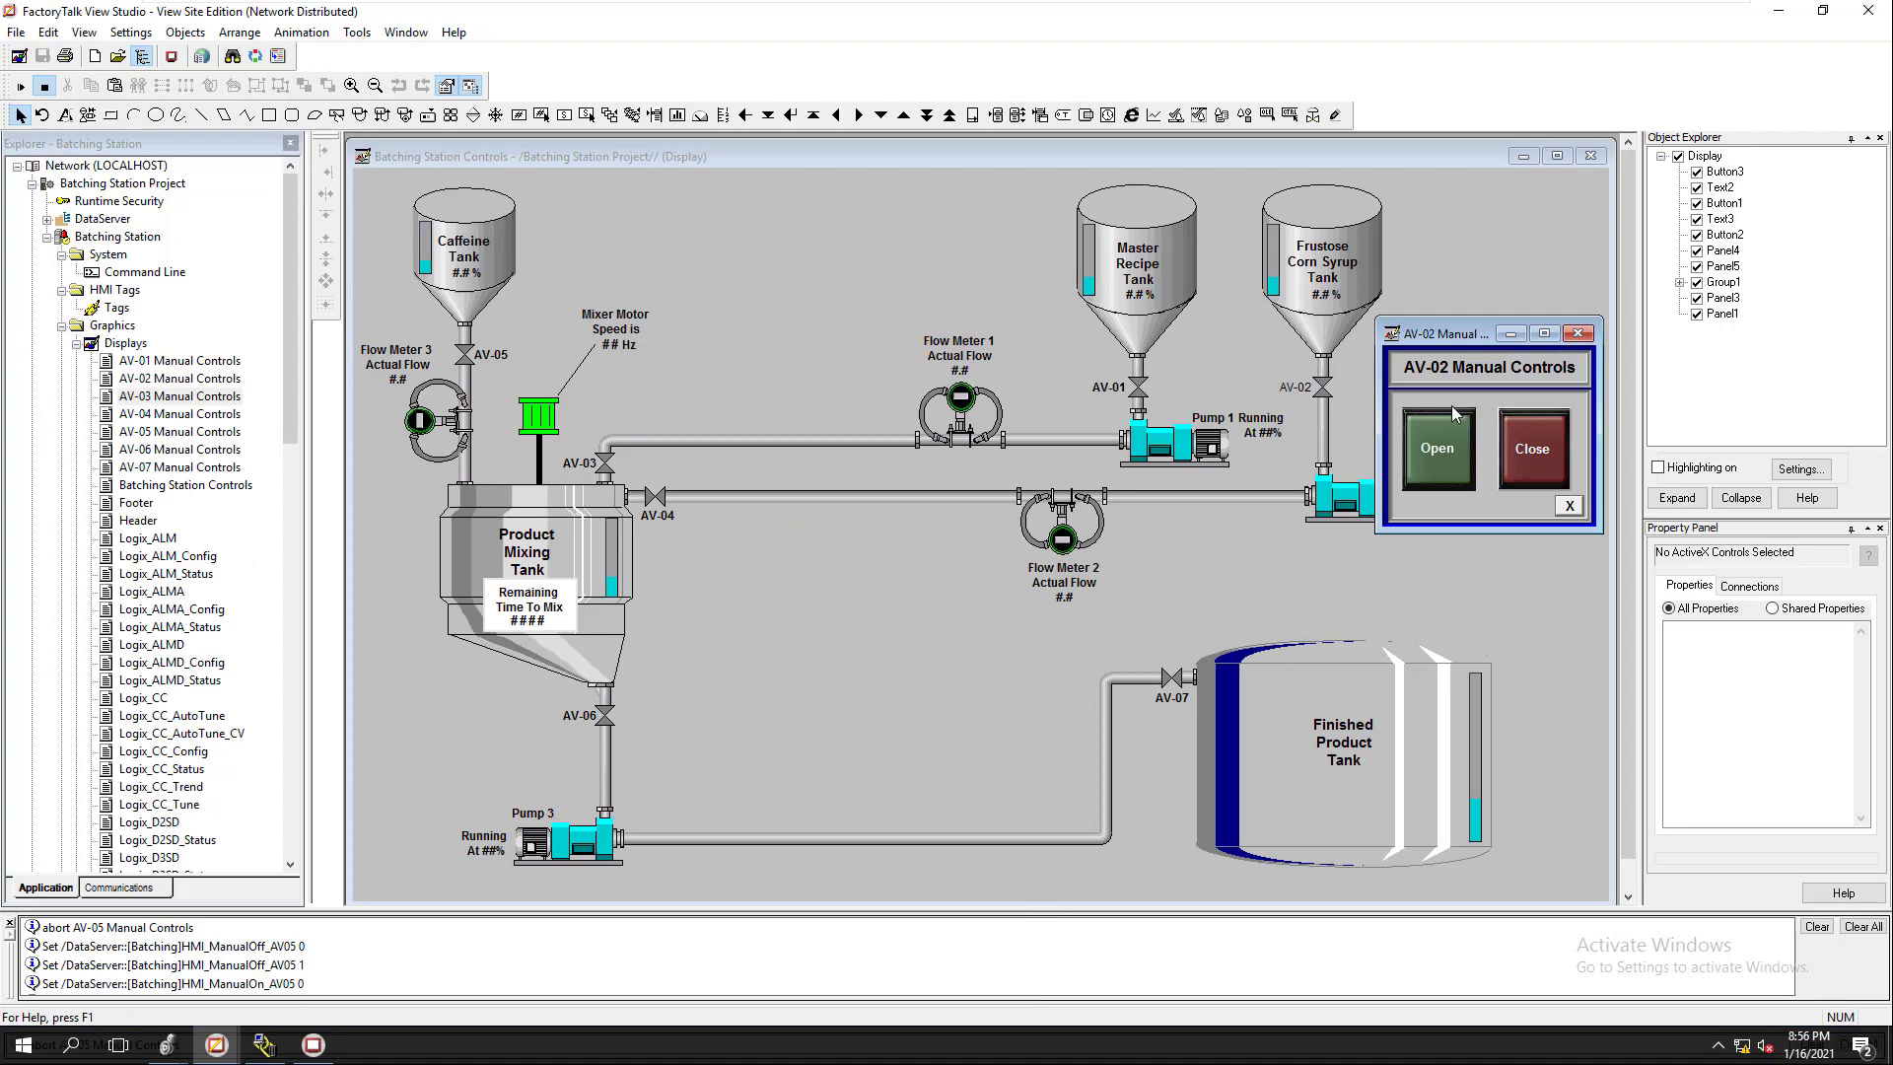
left_click(1445, 451)
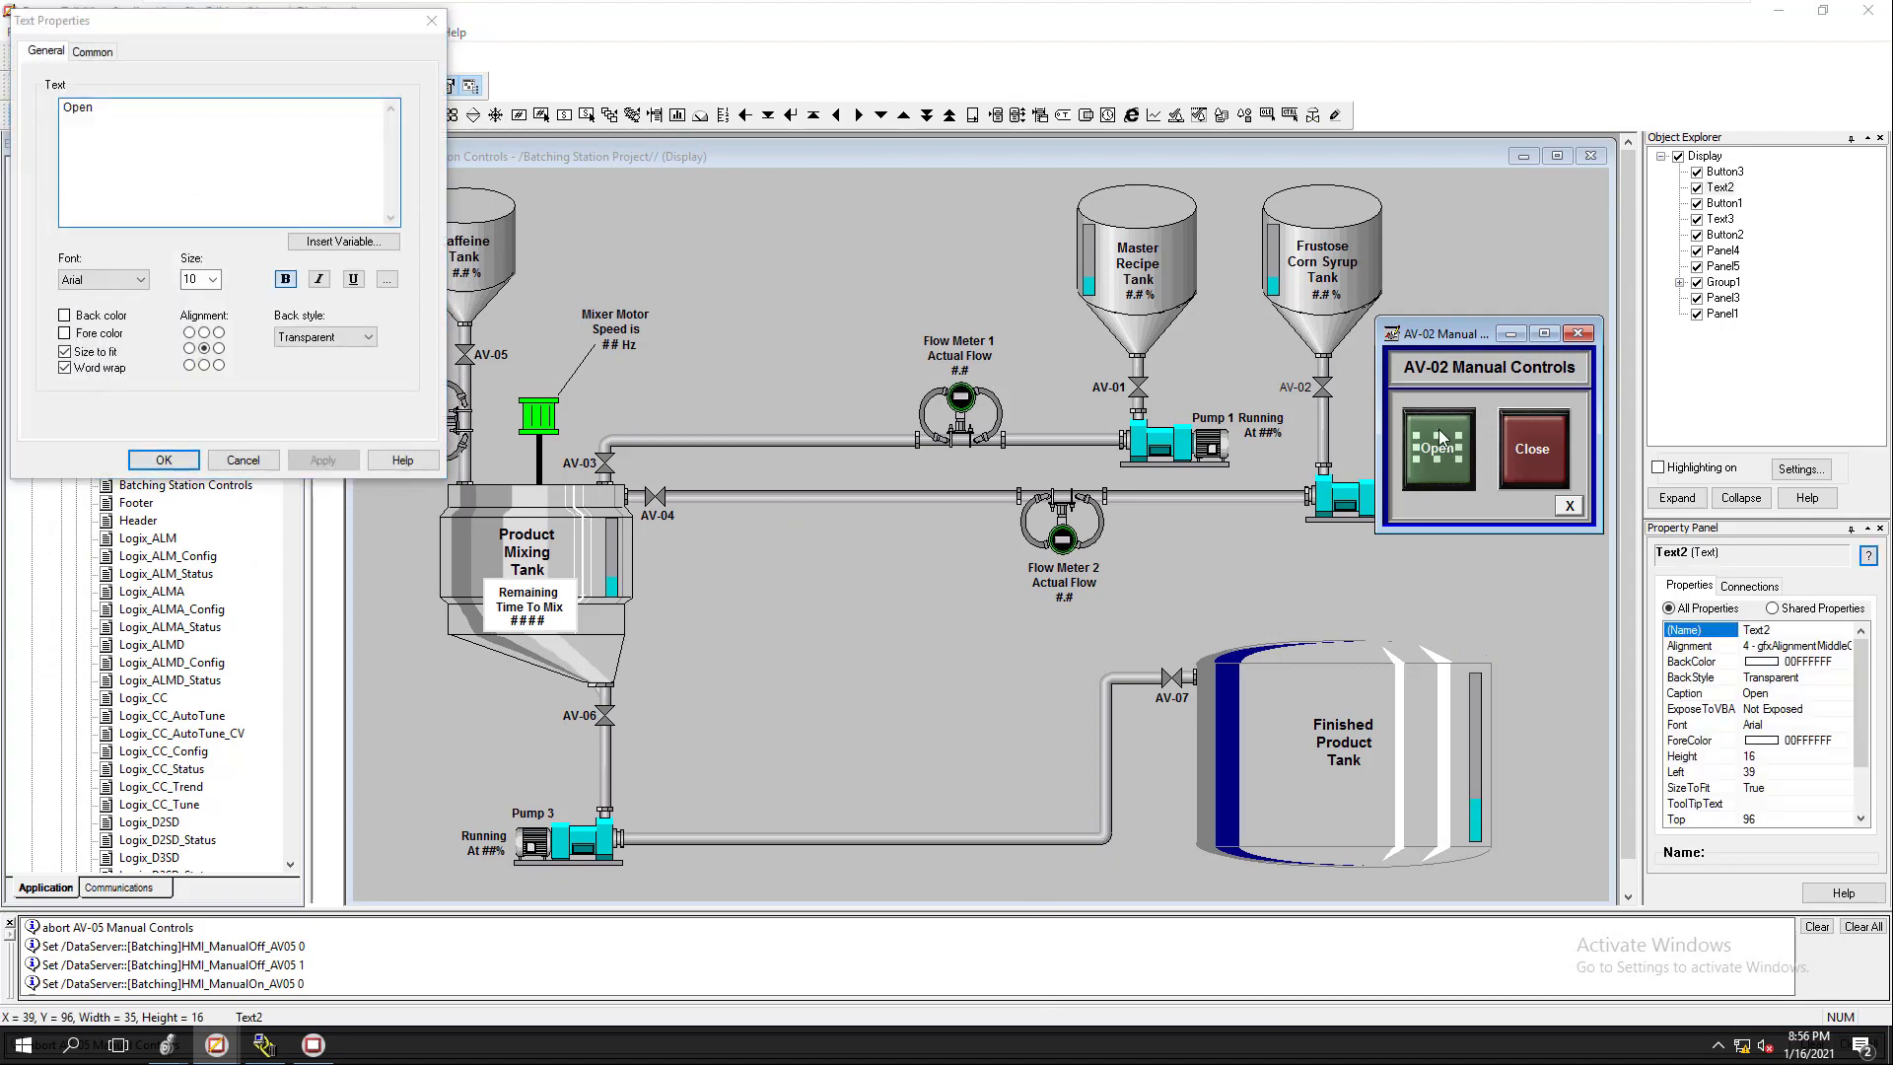
left_click(245, 462)
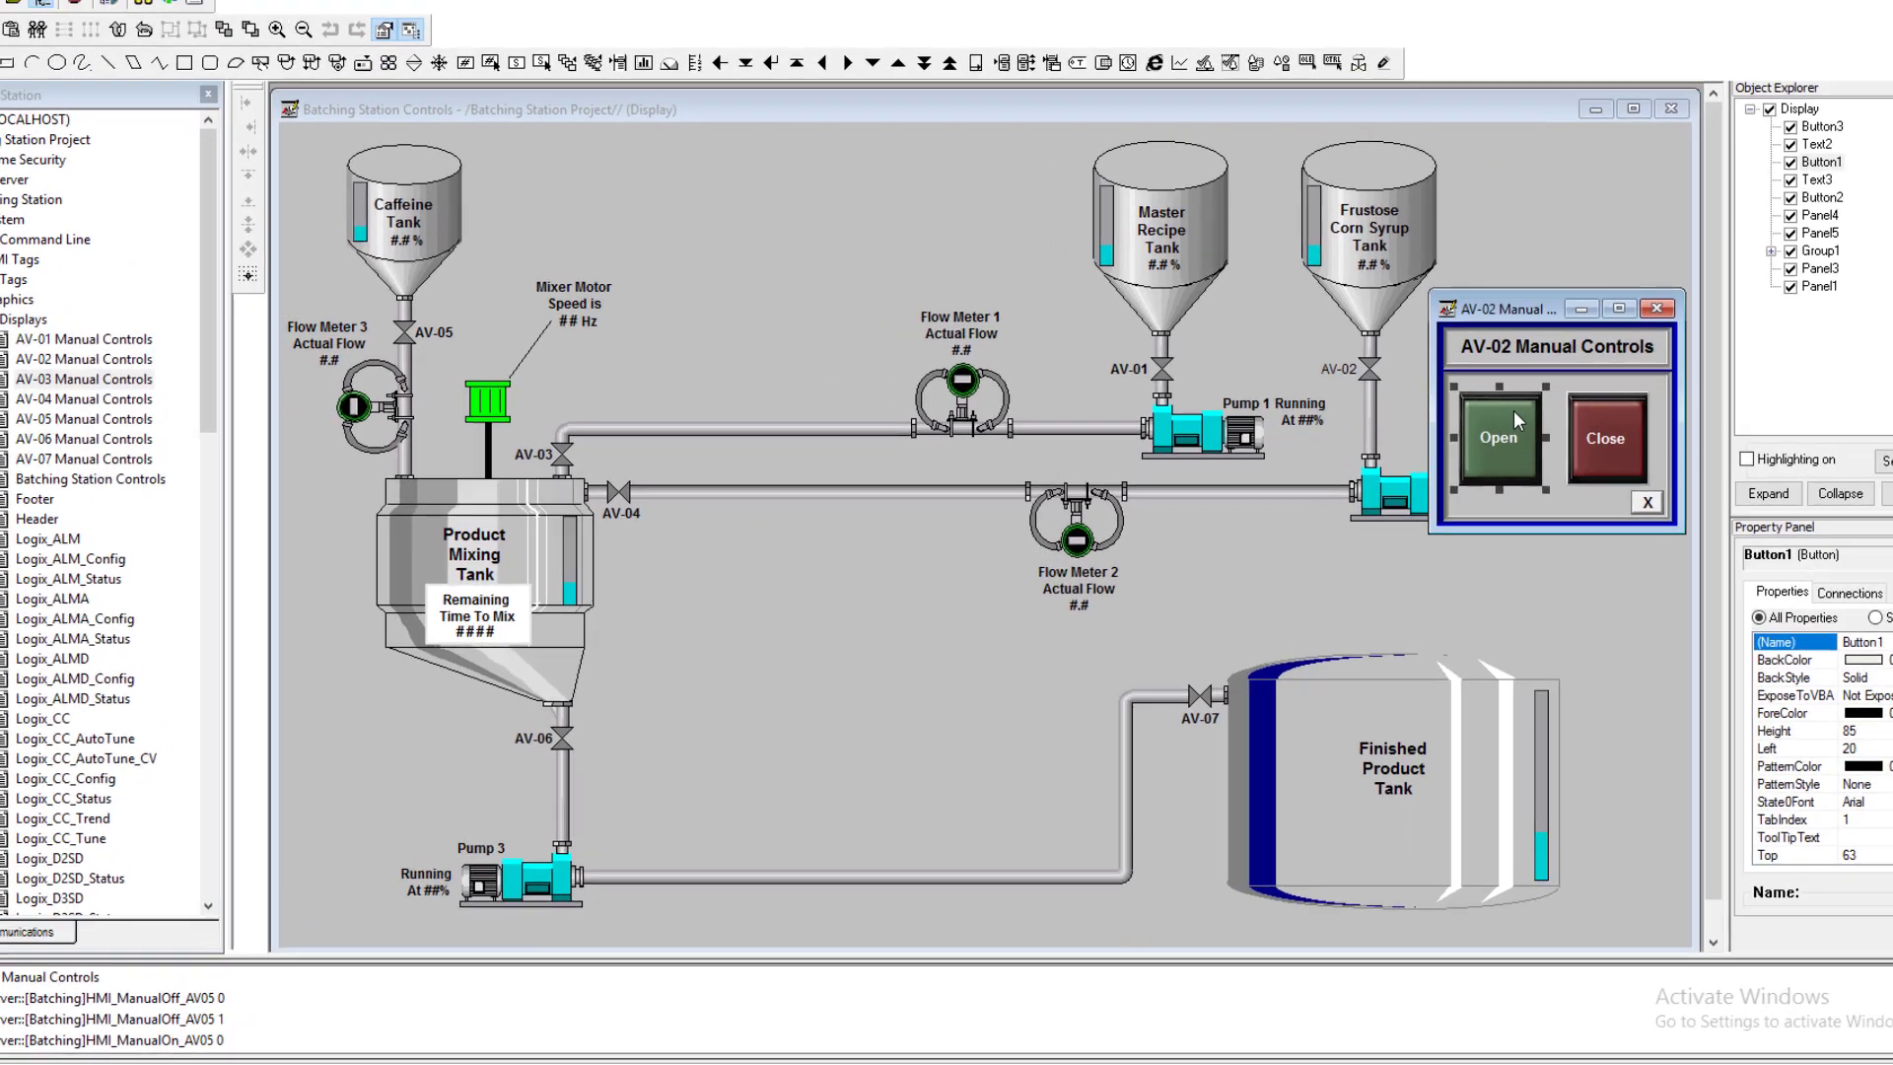
Step: Review the Open button's HMI_ManualOn_AV02 1 action and its Yes/No confirmation, then cancel
right_click(1459, 434)
left_click(1484, 435)
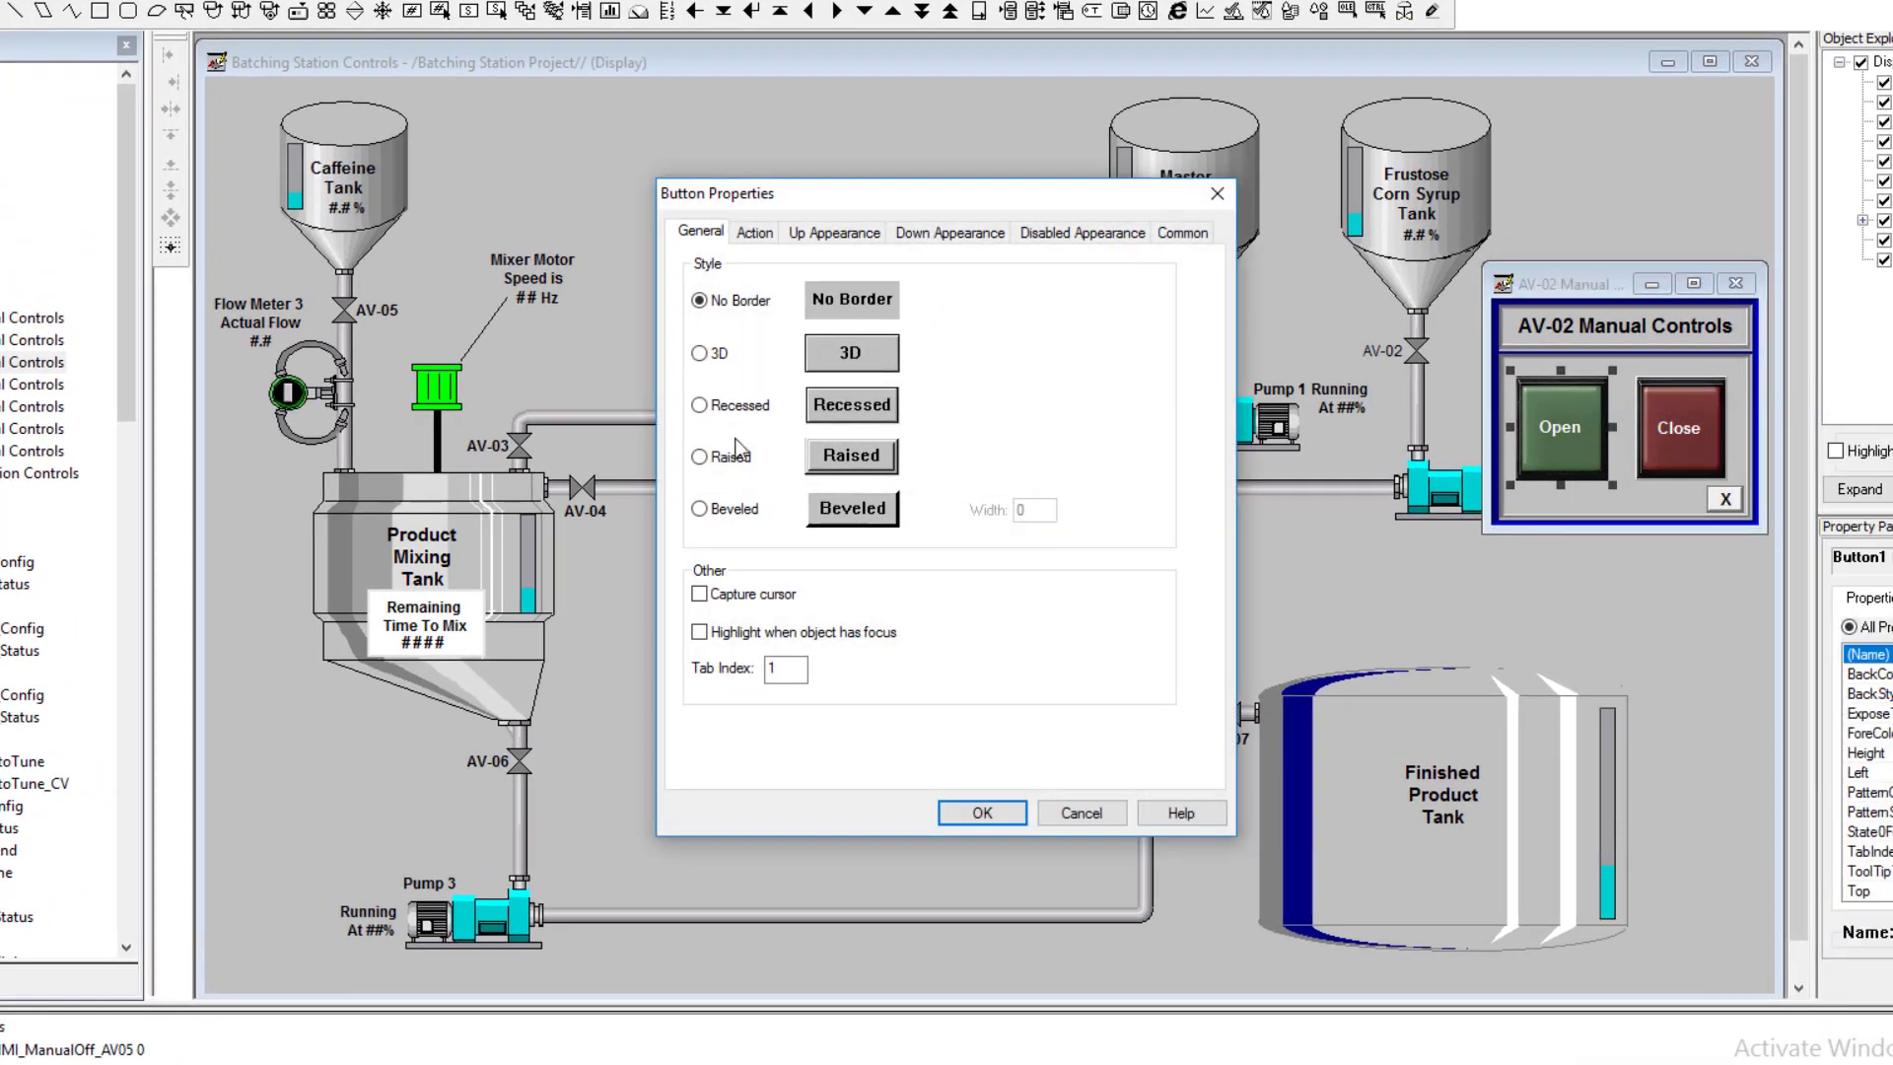
left_click(755, 234)
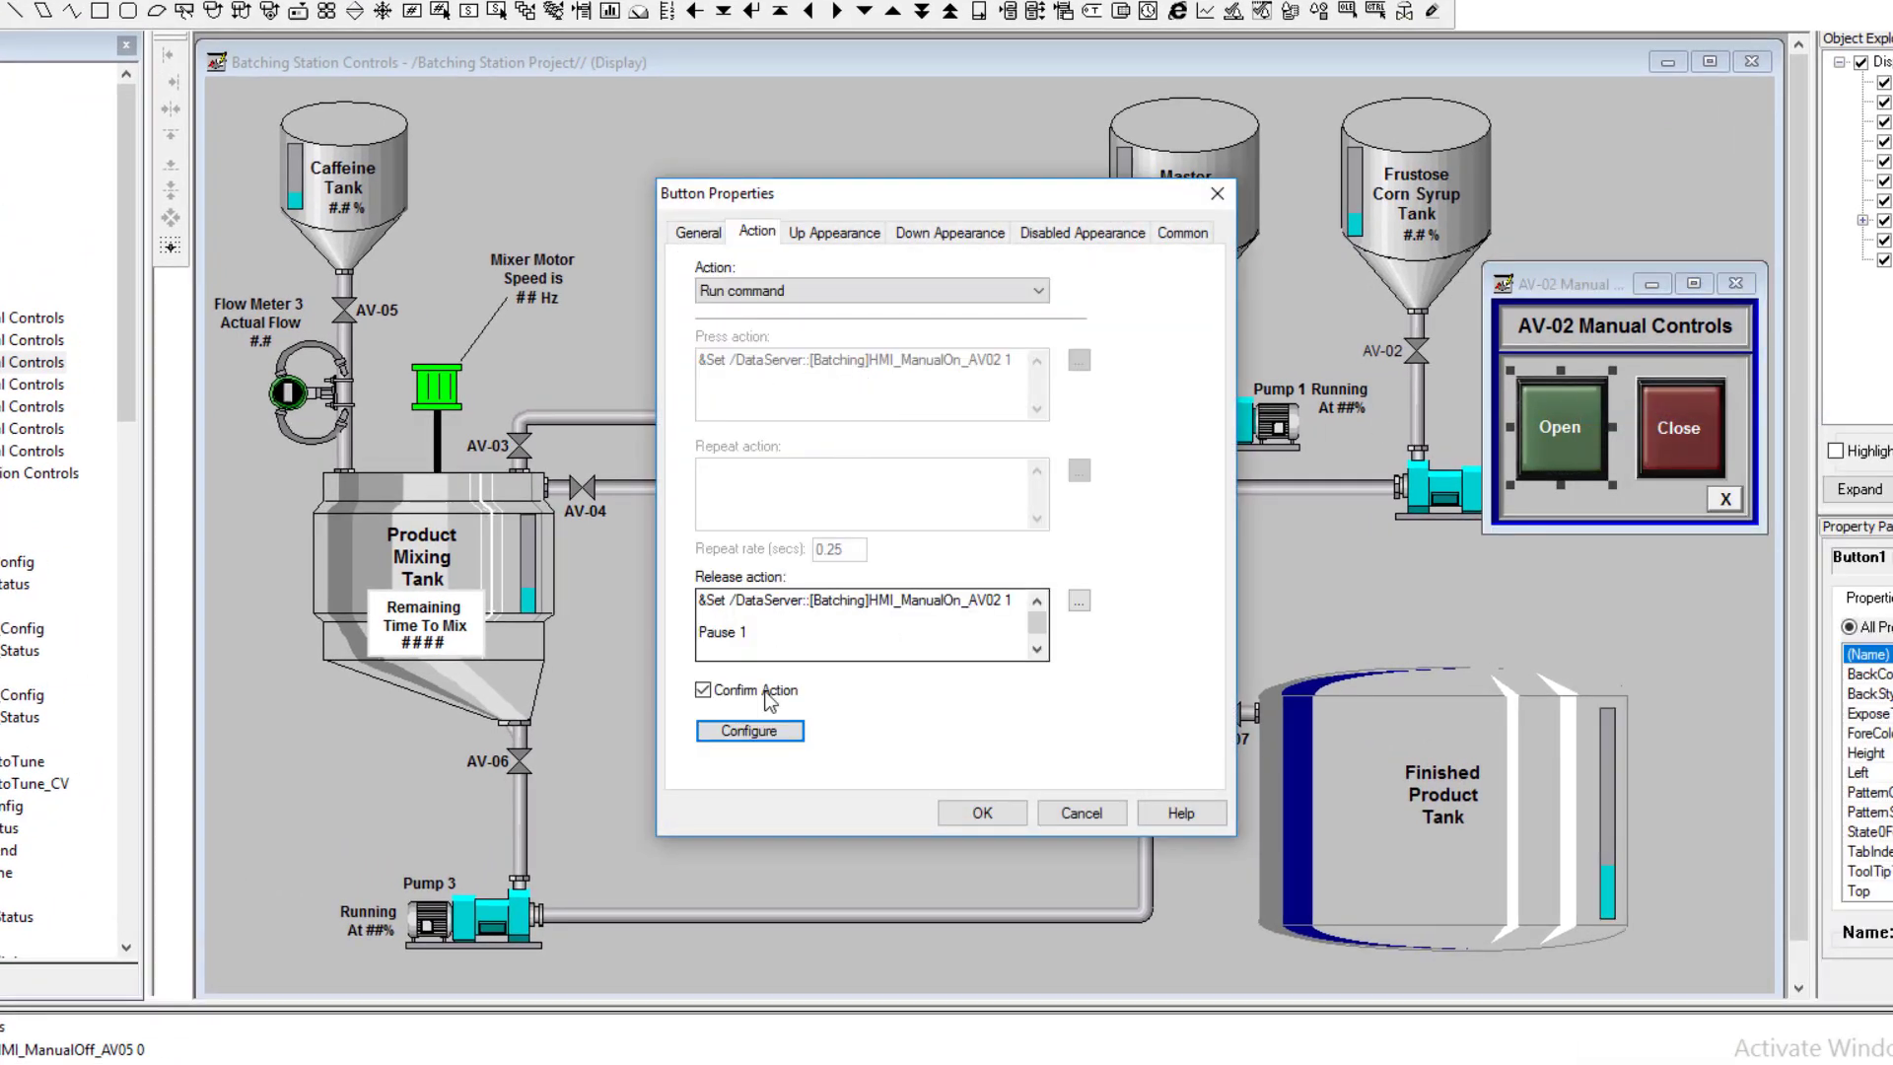
left_click(759, 735)
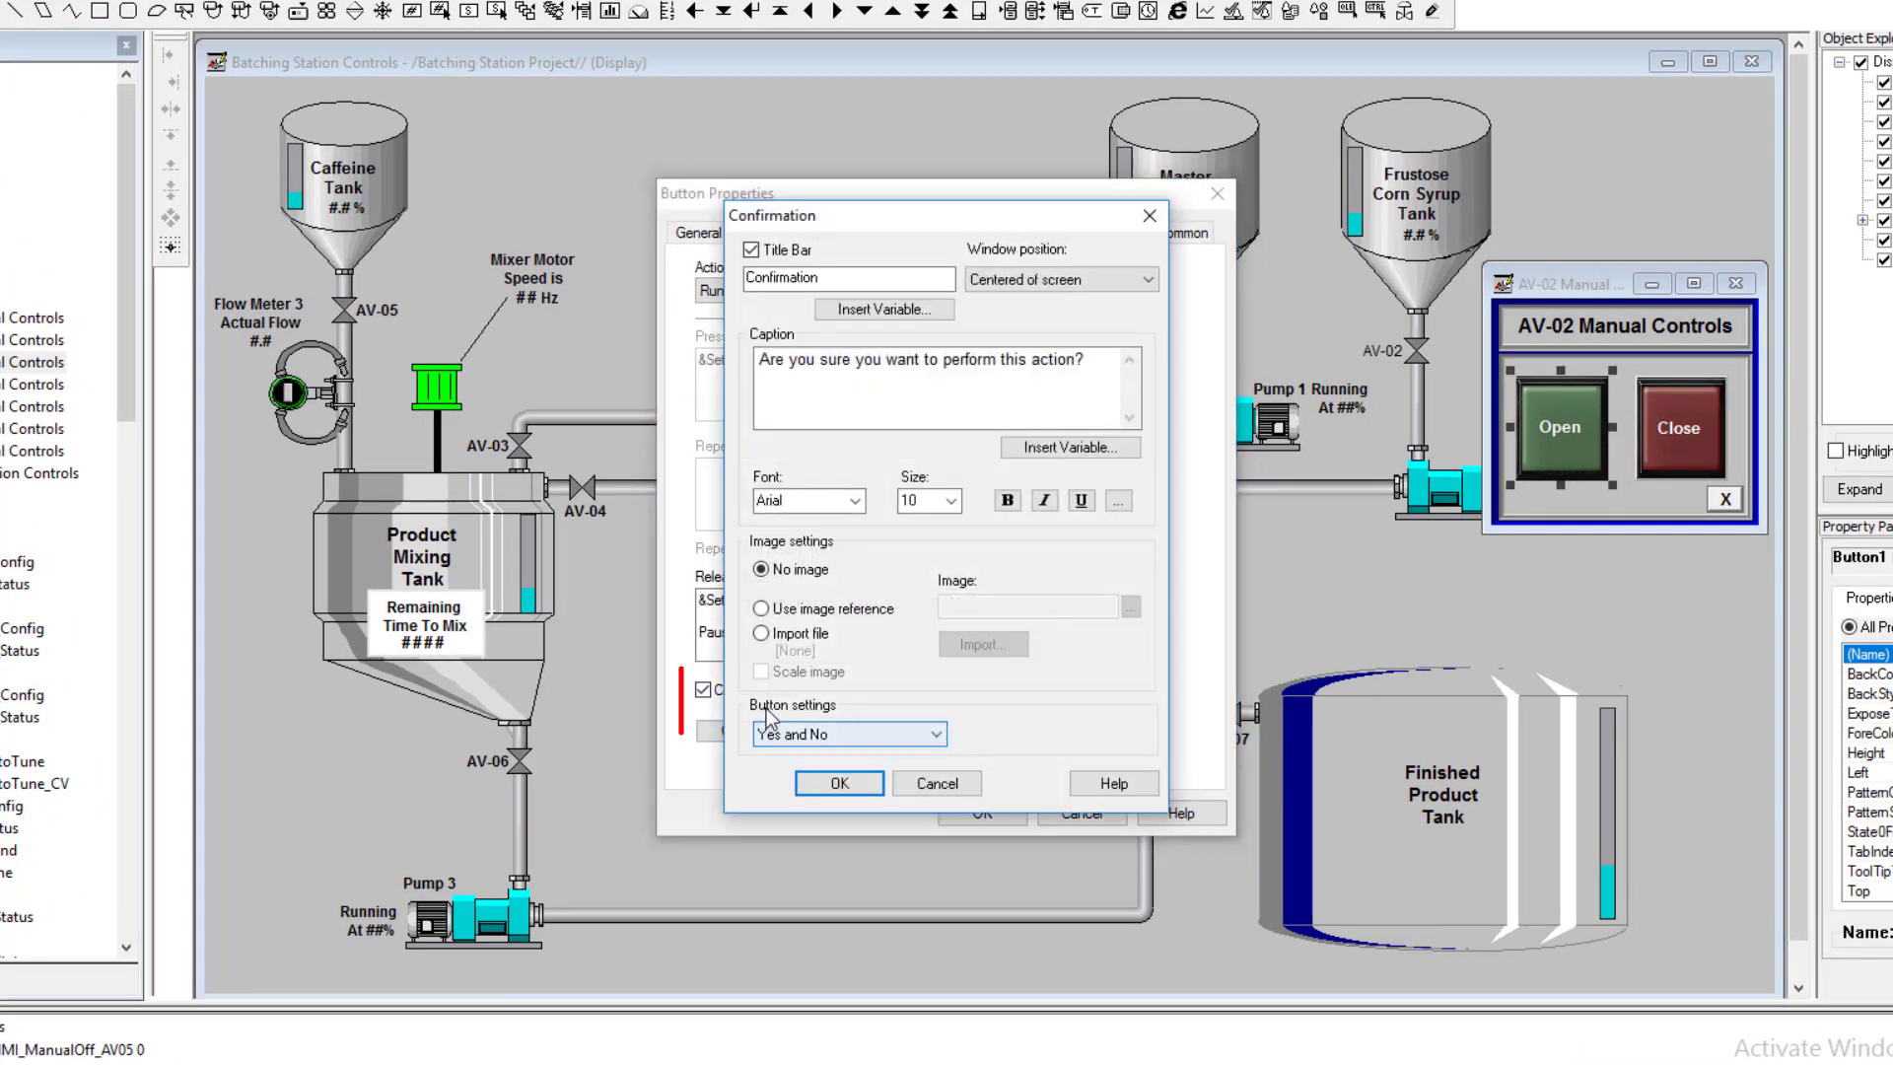
left_click(866, 732)
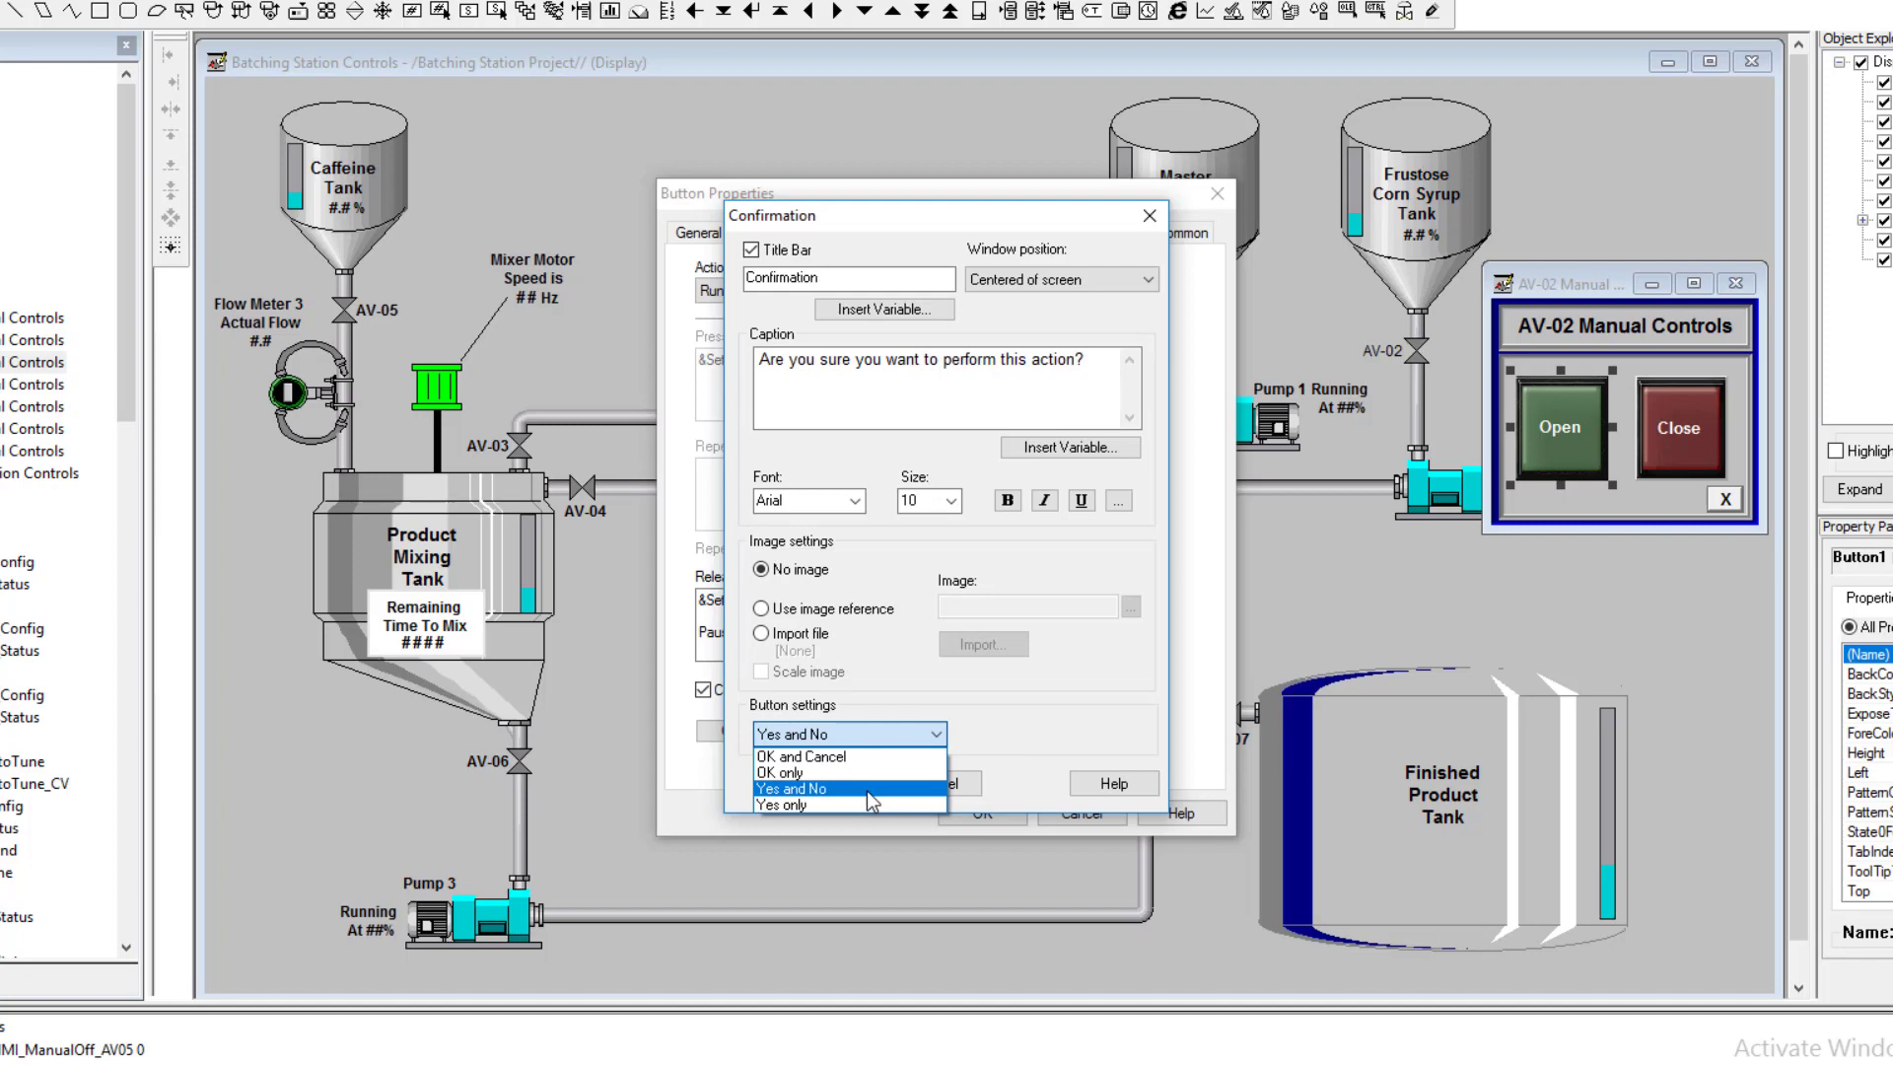
left_click(1025, 715)
left_click(949, 786)
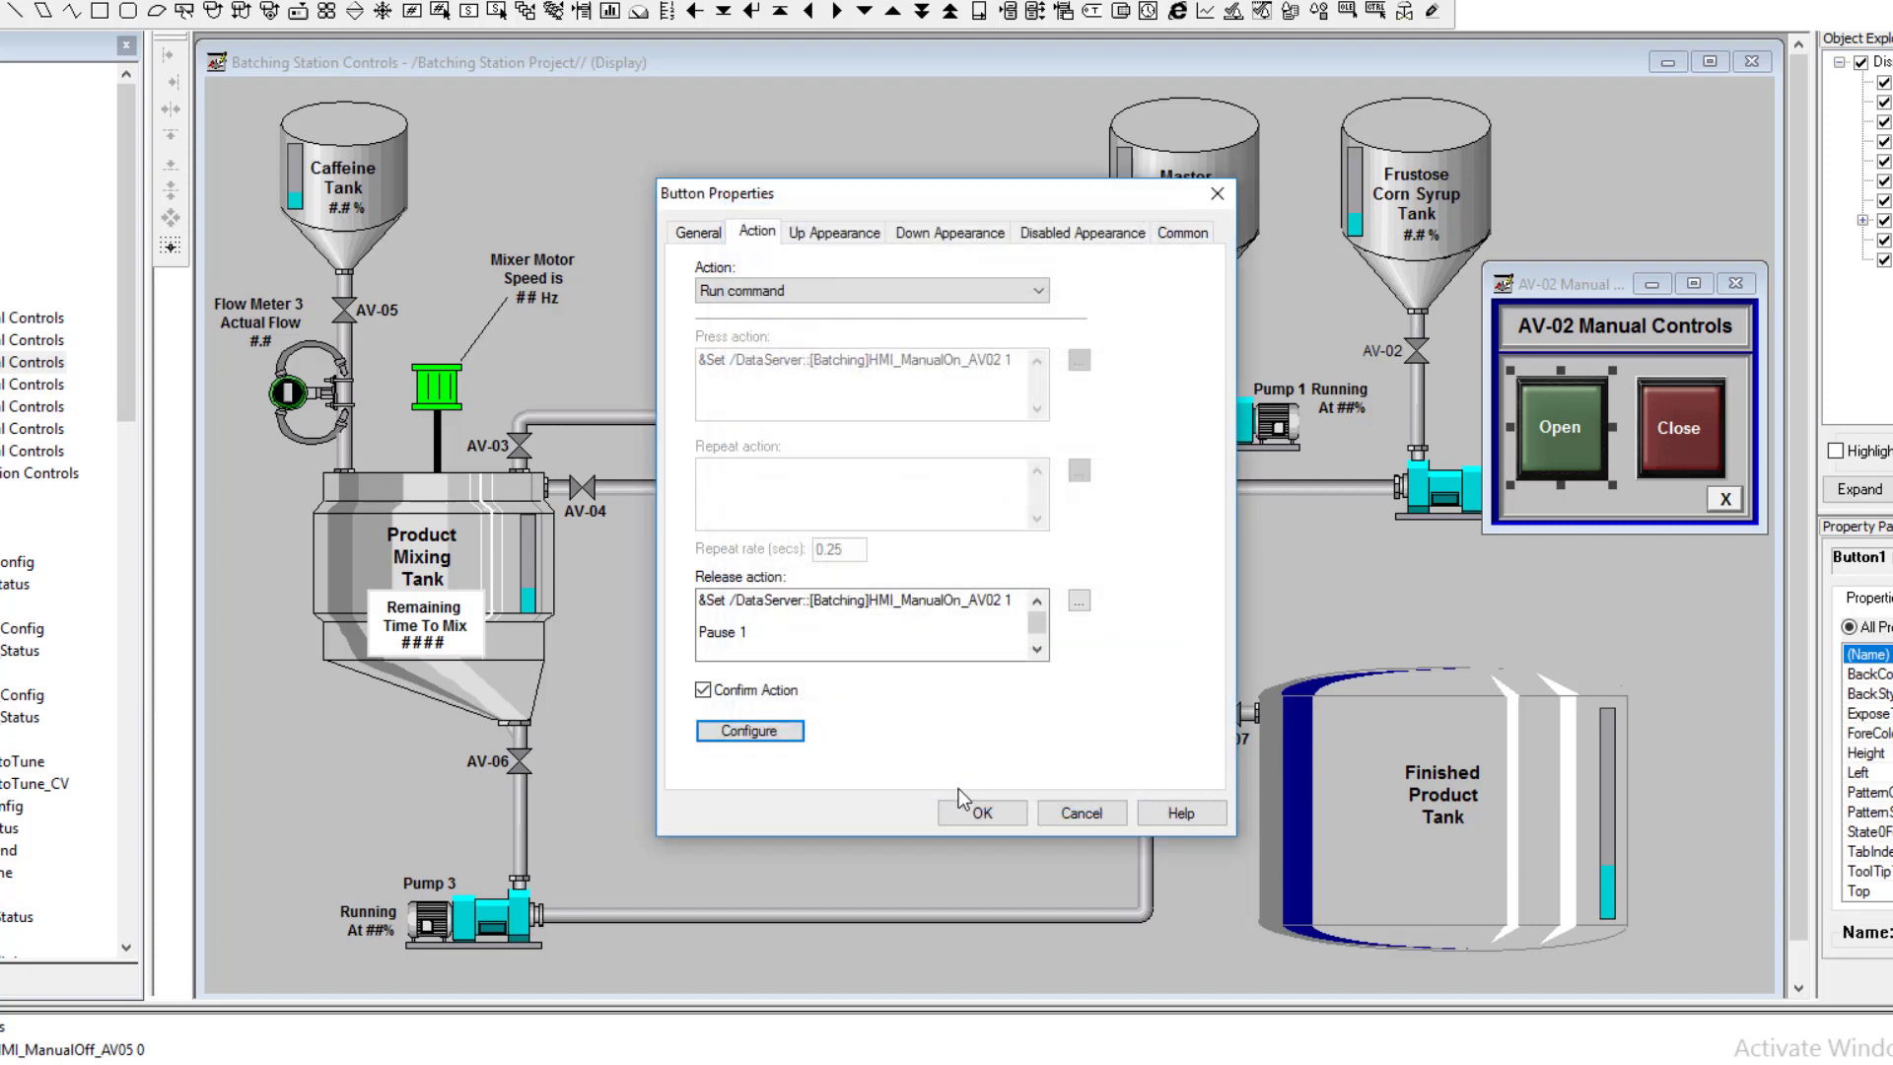
left_click(1078, 811)
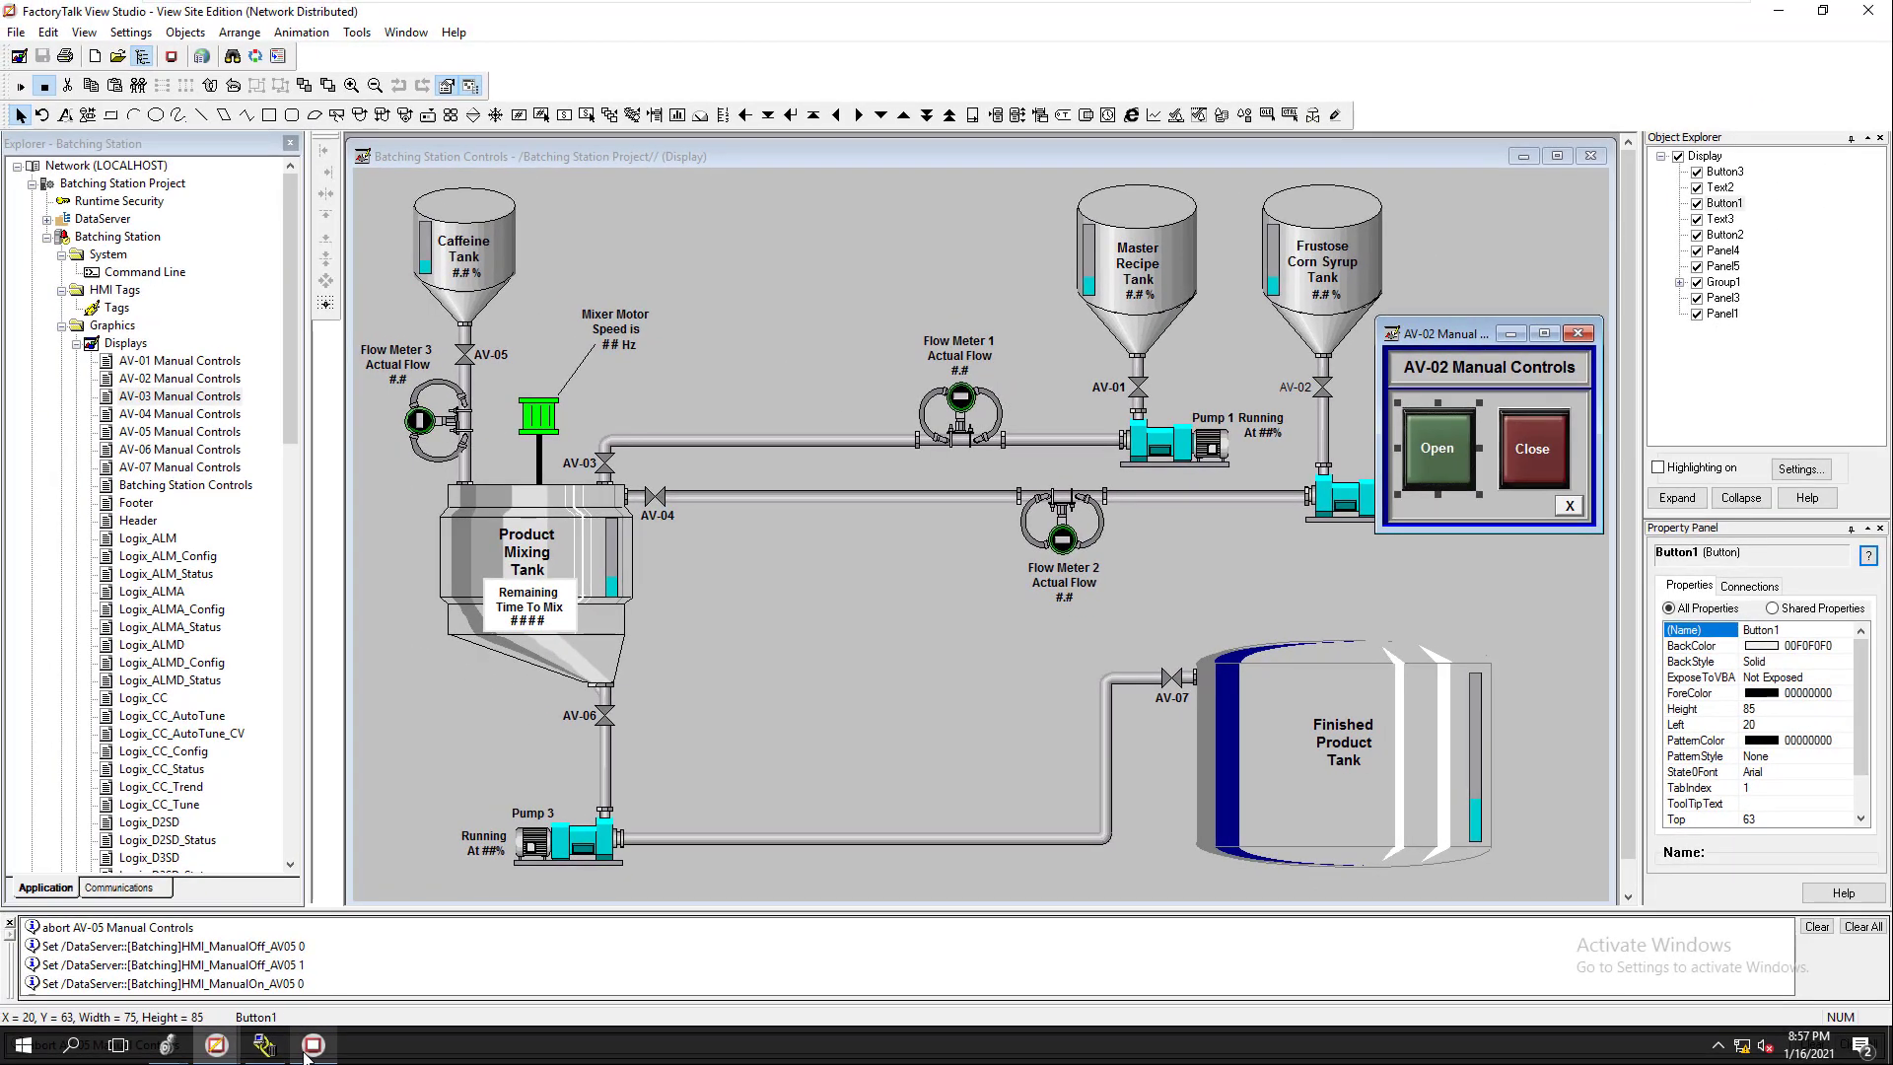
Step: From Mixer Manual Controls, press Start PB, then Stop PB, and close the popup
left_click(308, 1049)
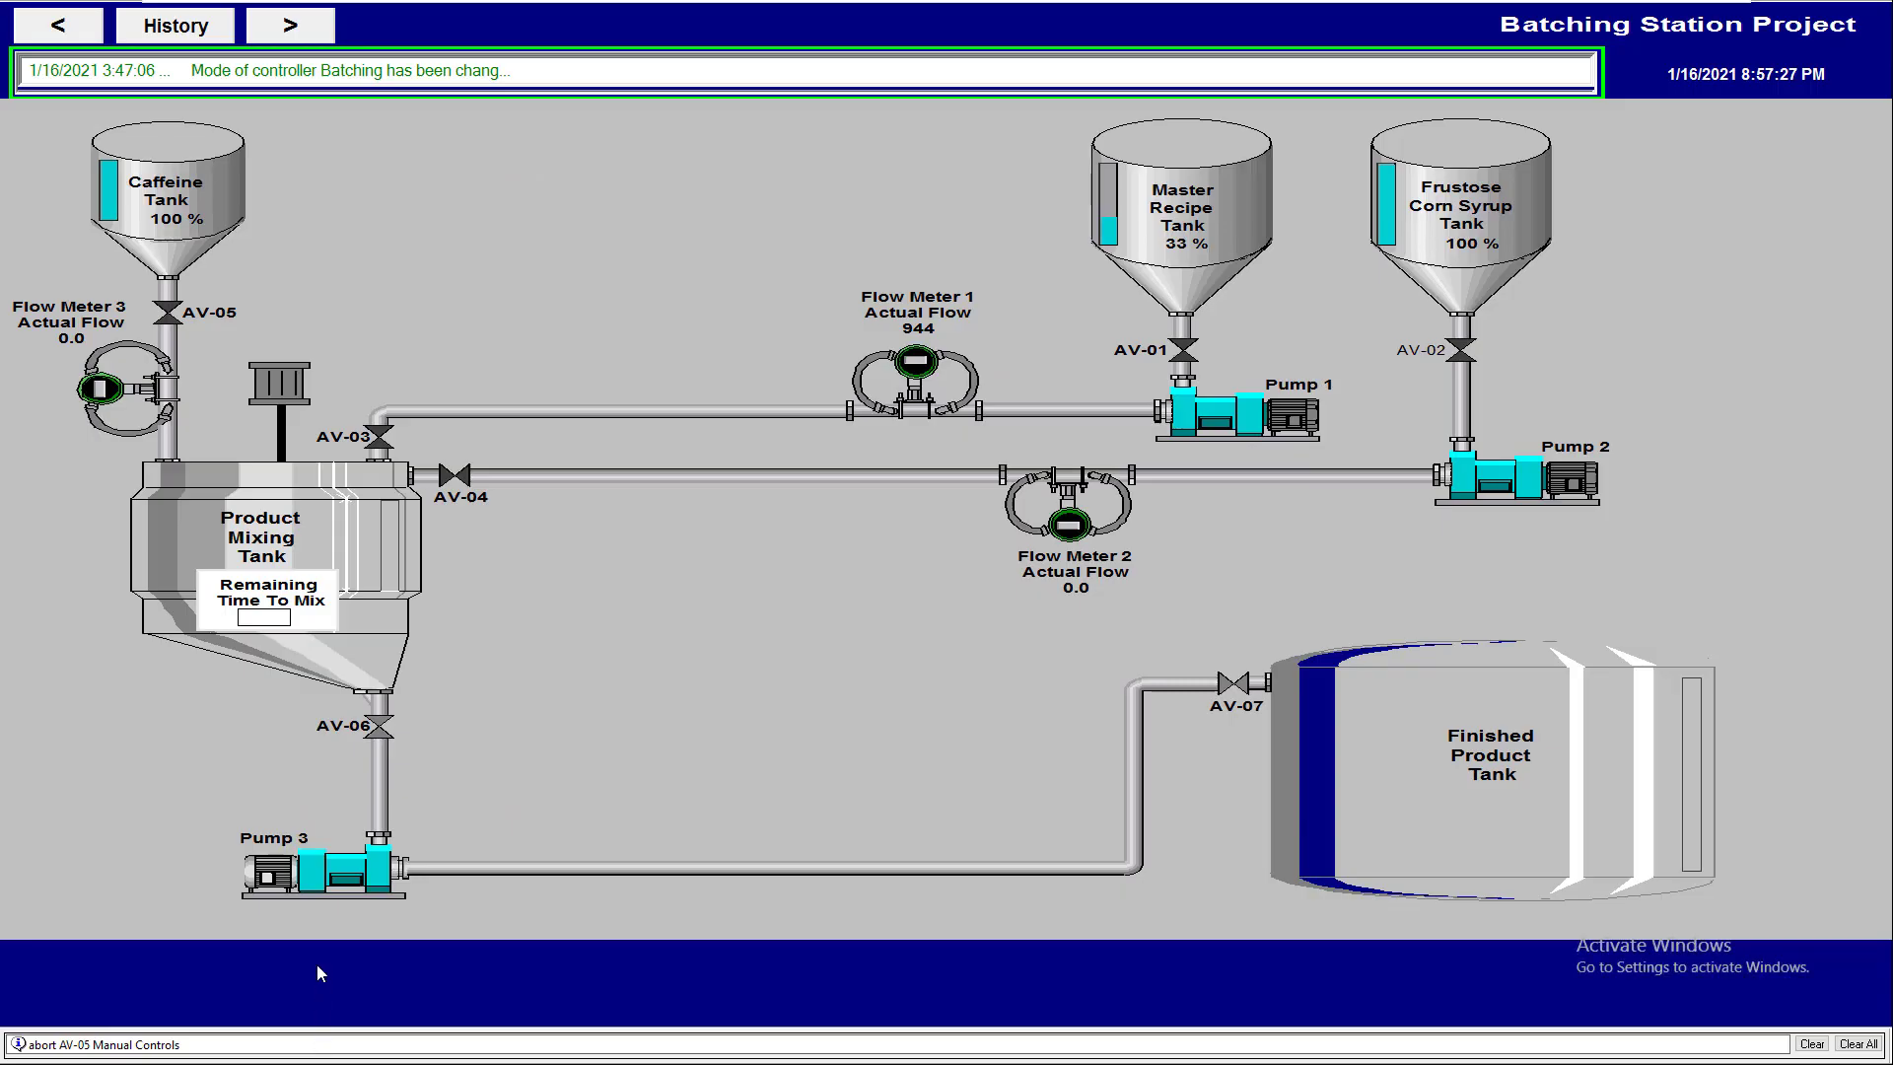
left_click(298, 390)
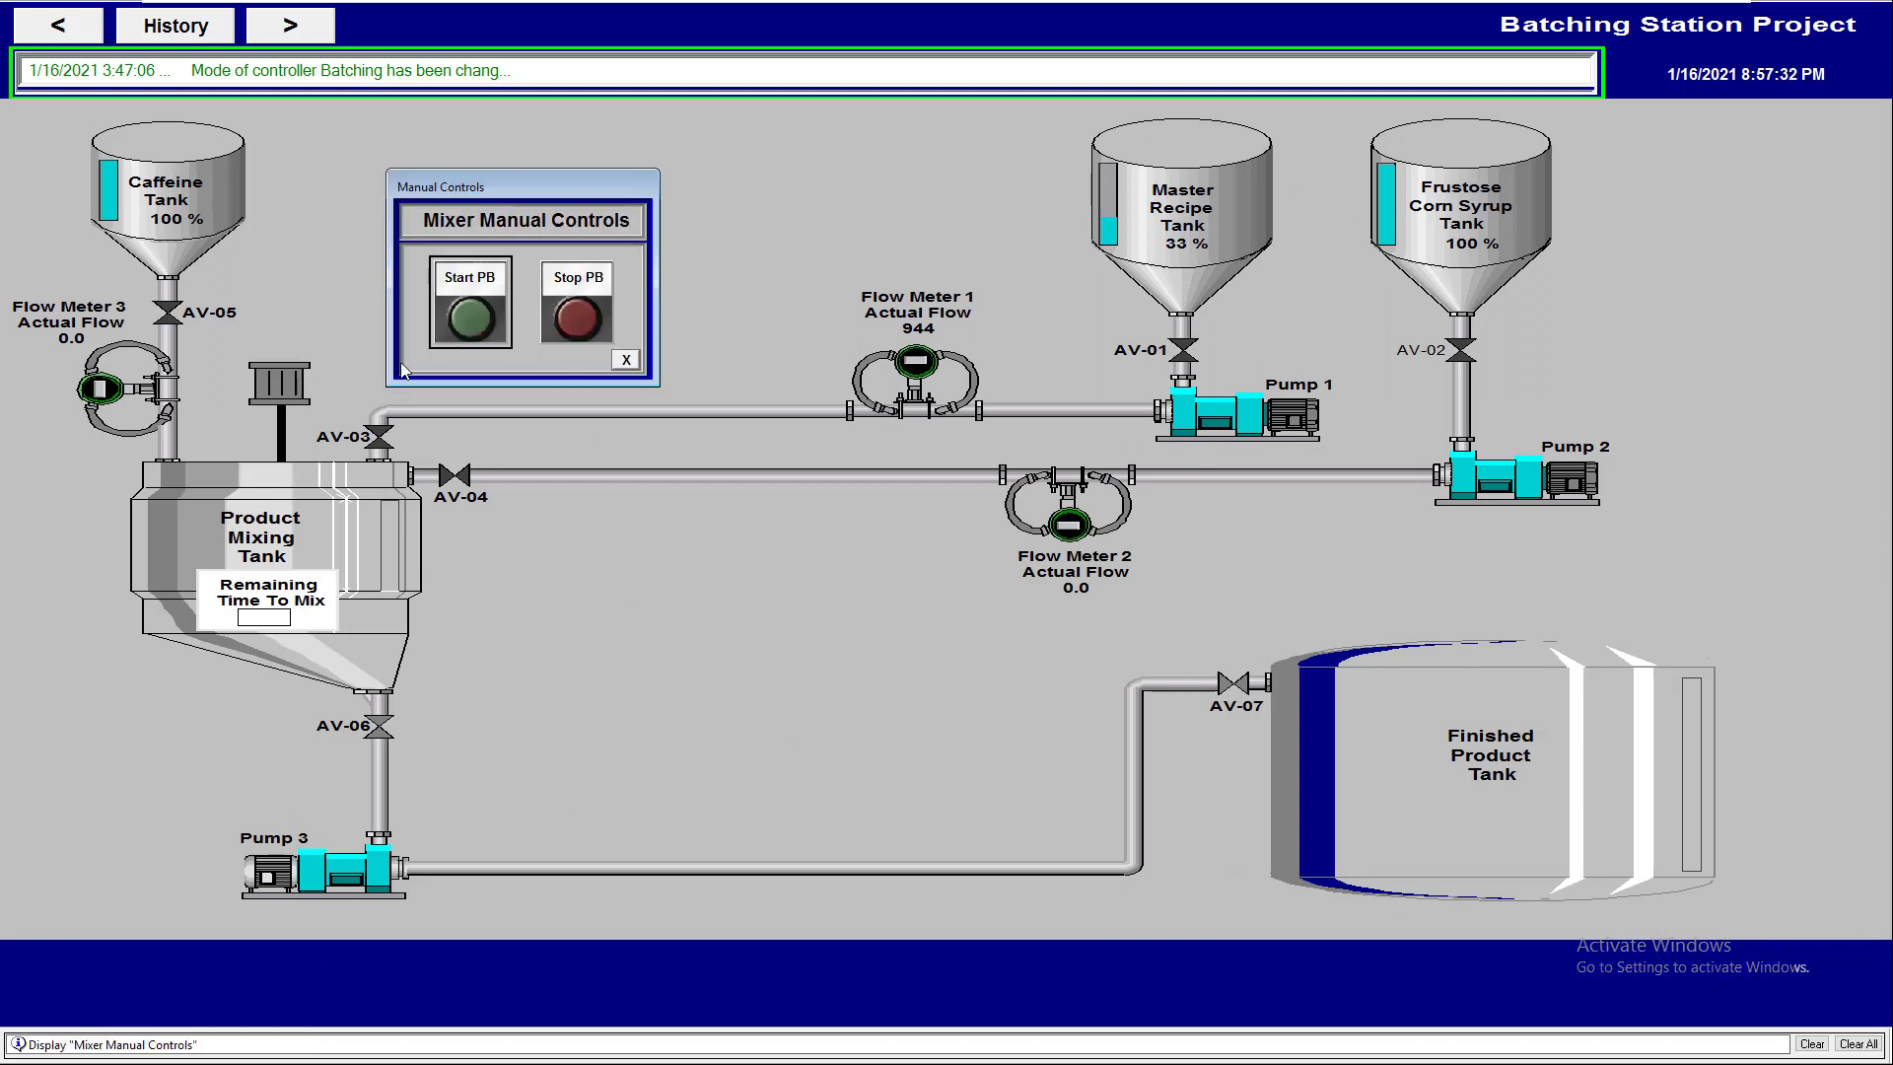
left_click(471, 323)
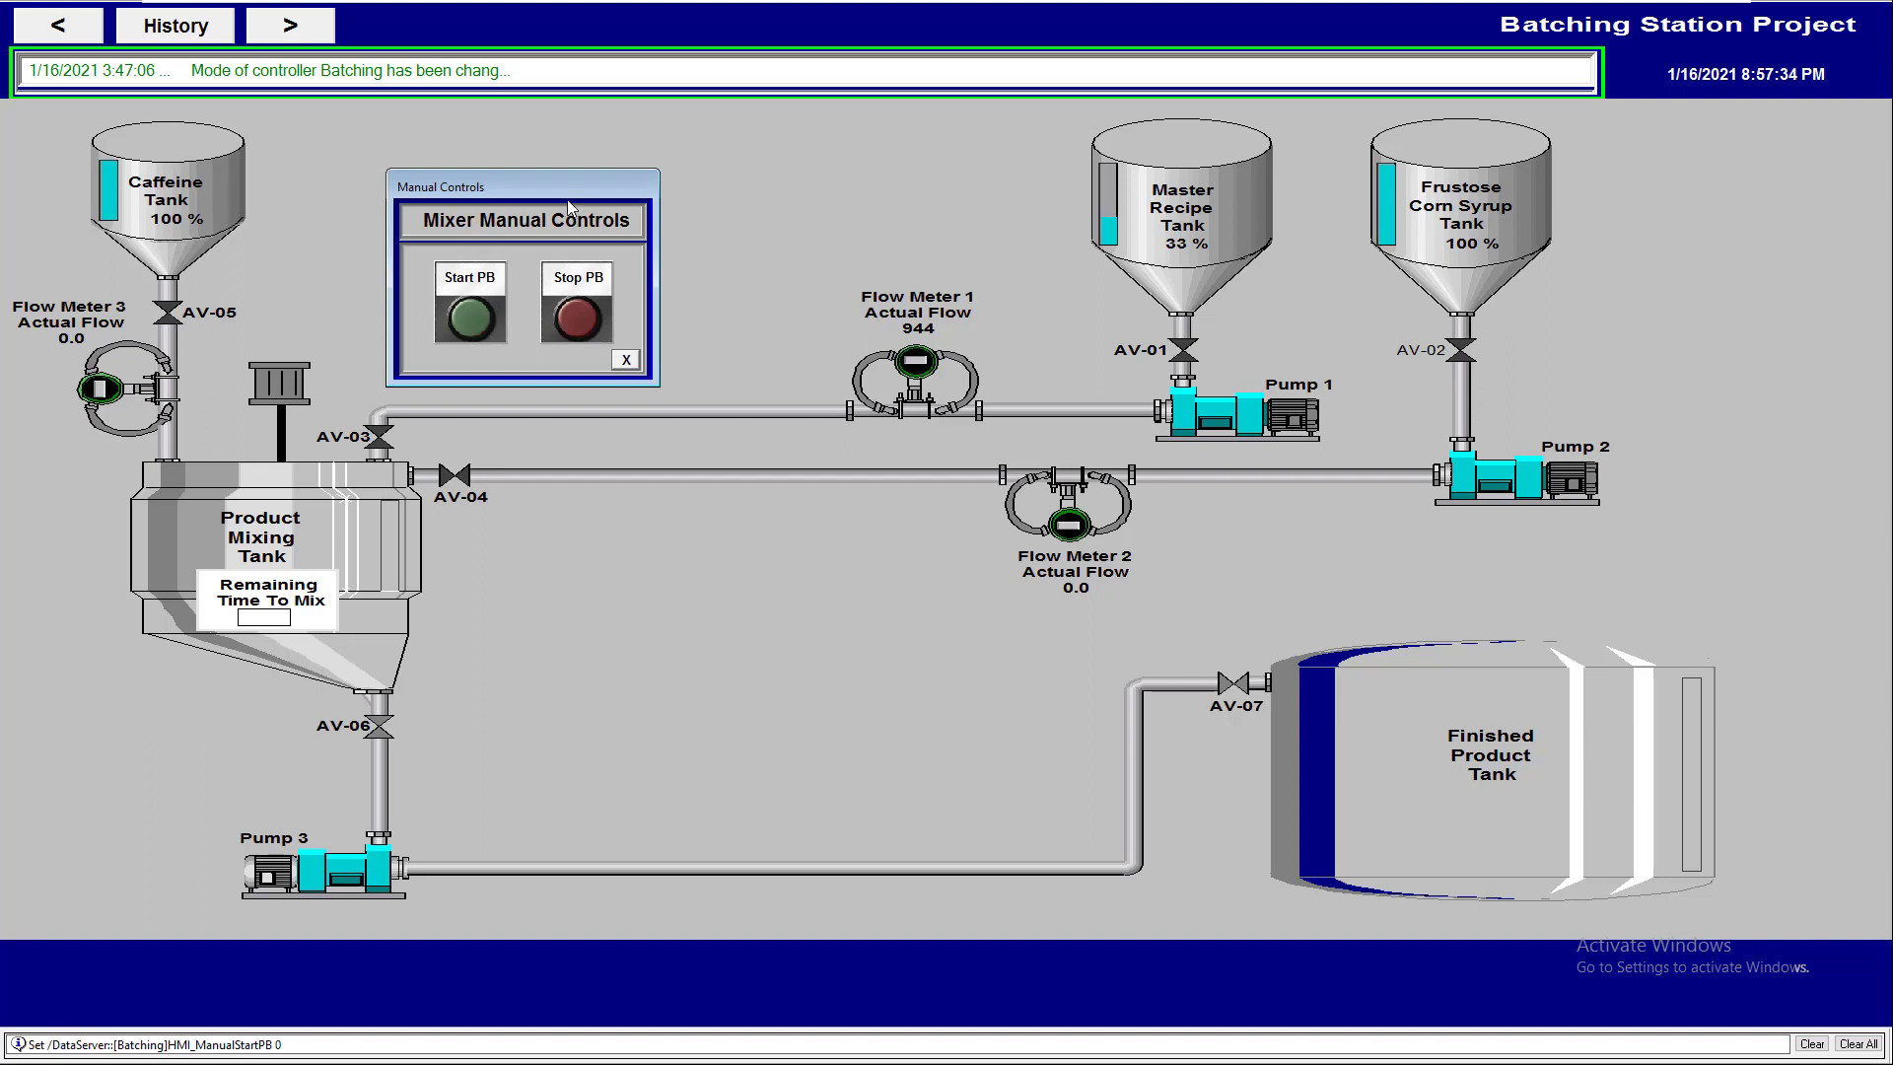
left_click_drag(566, 192, 715, 177)
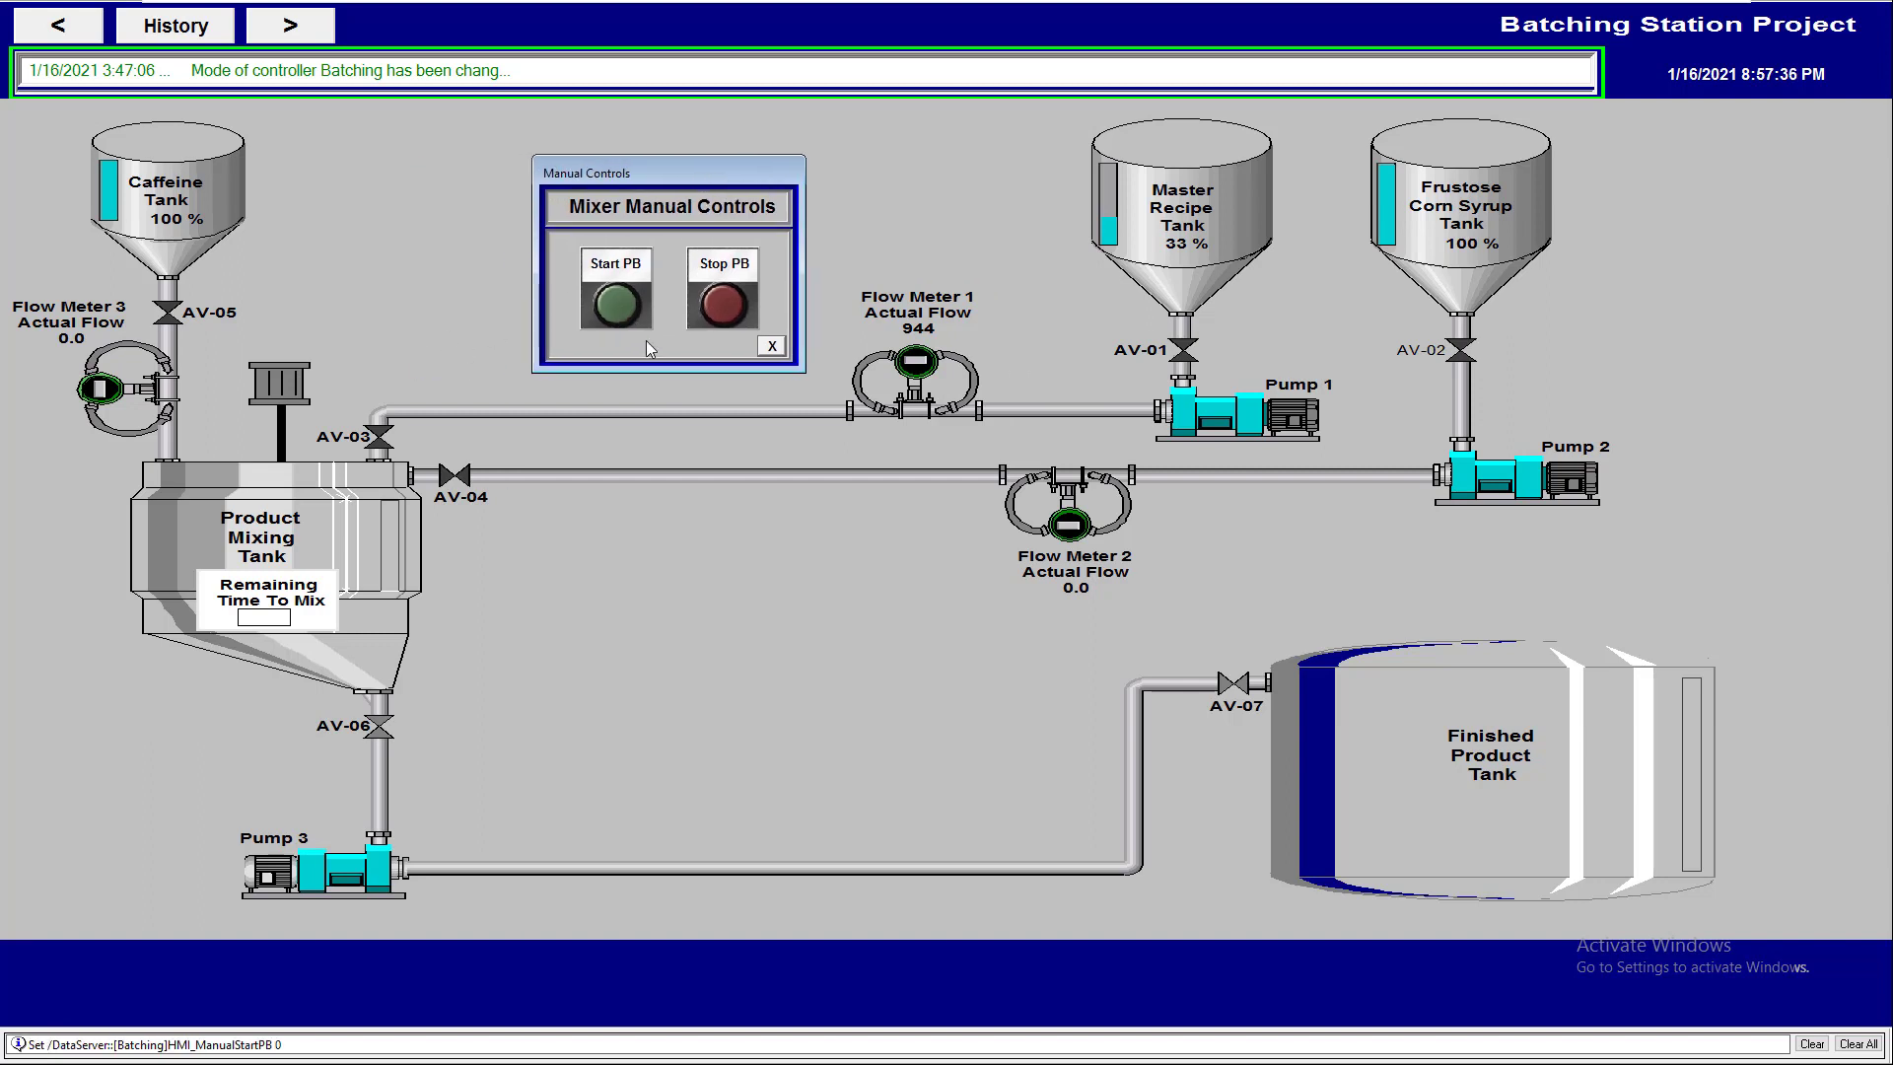
left_click(624, 307)
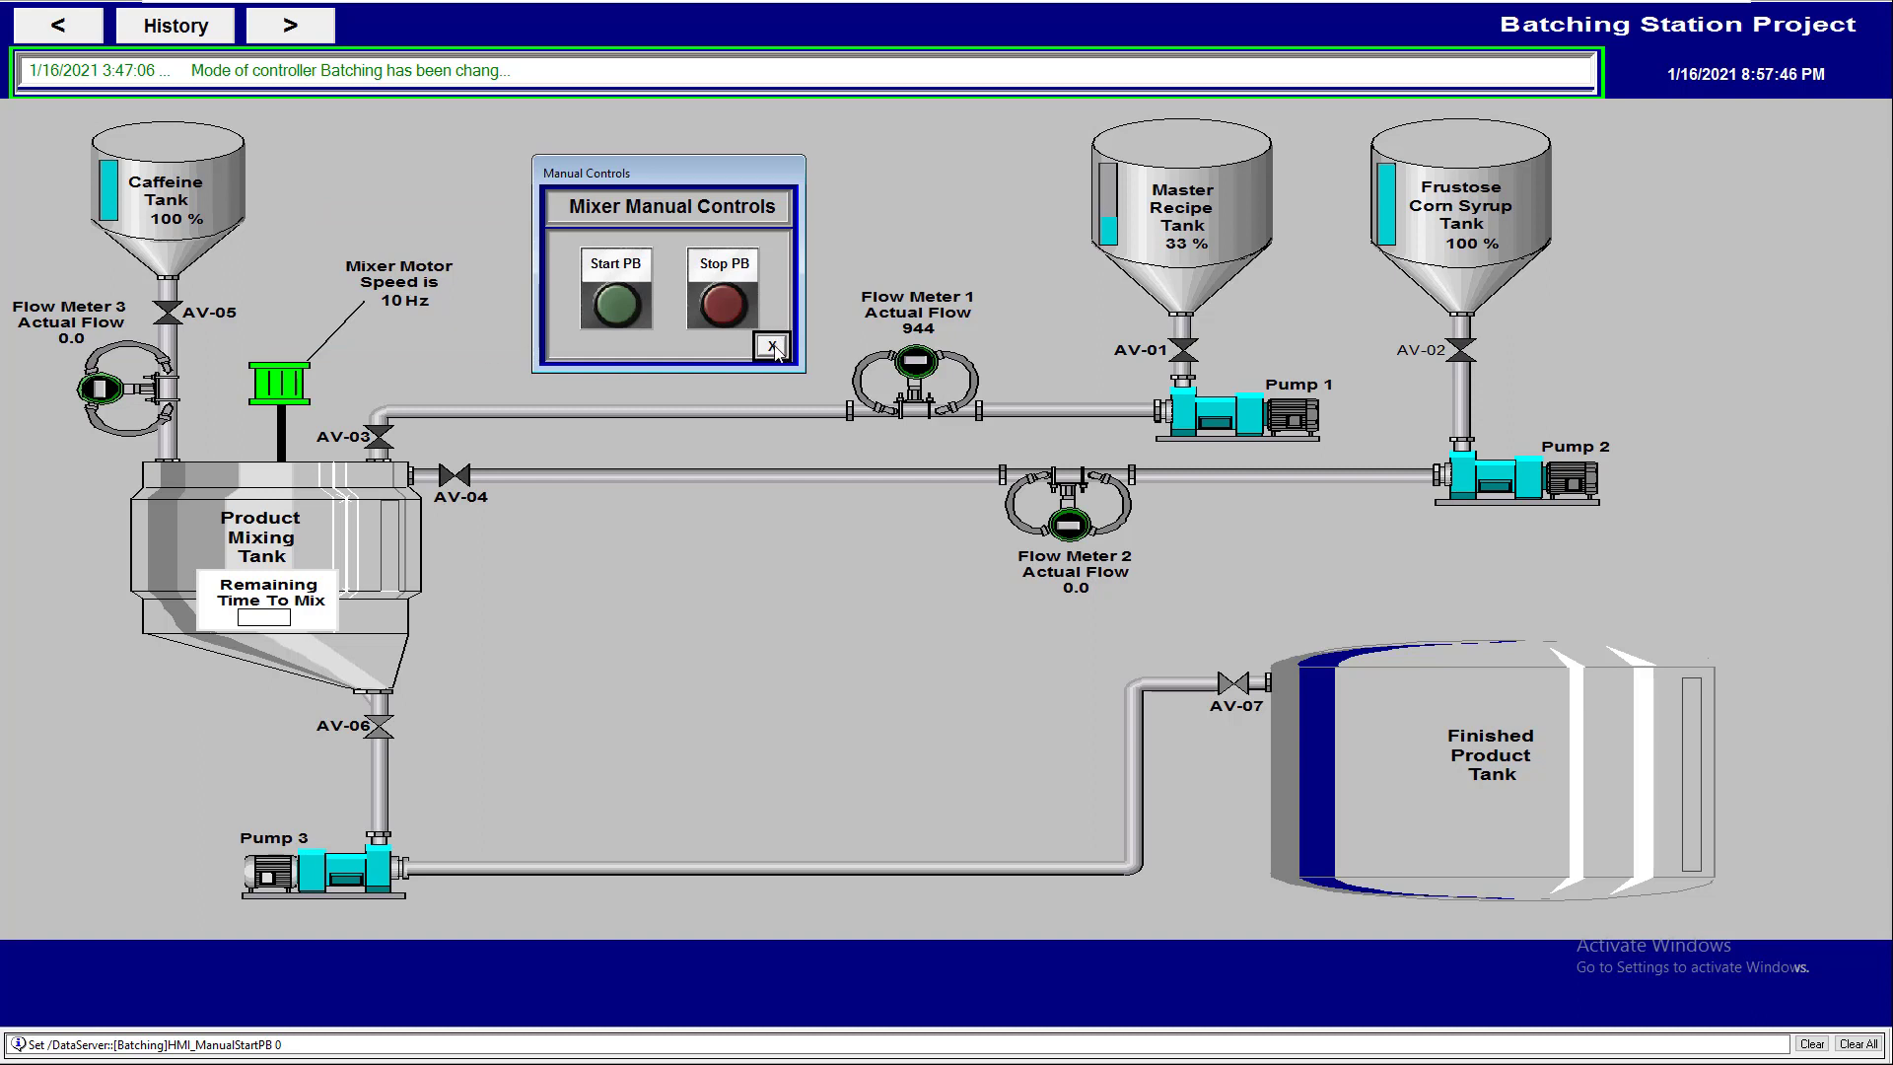
left_click(723, 301)
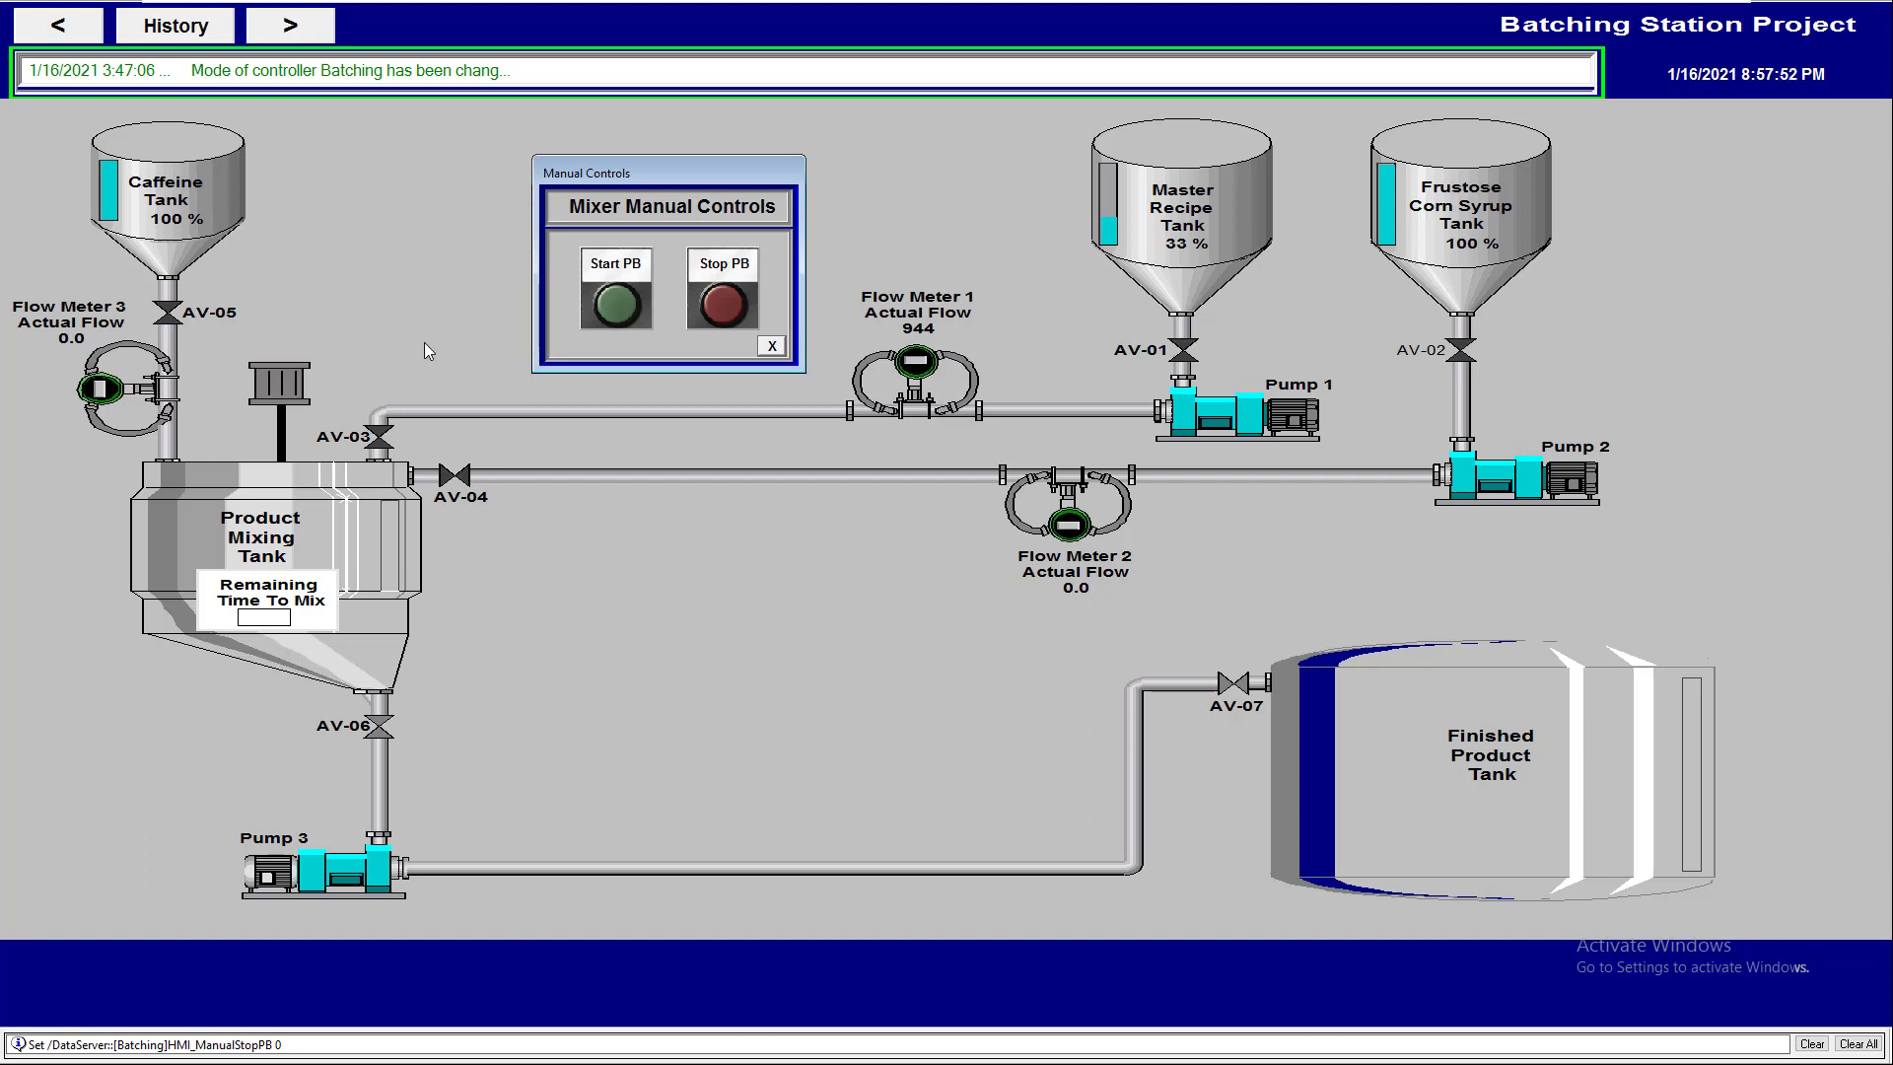
left_click(772, 346)
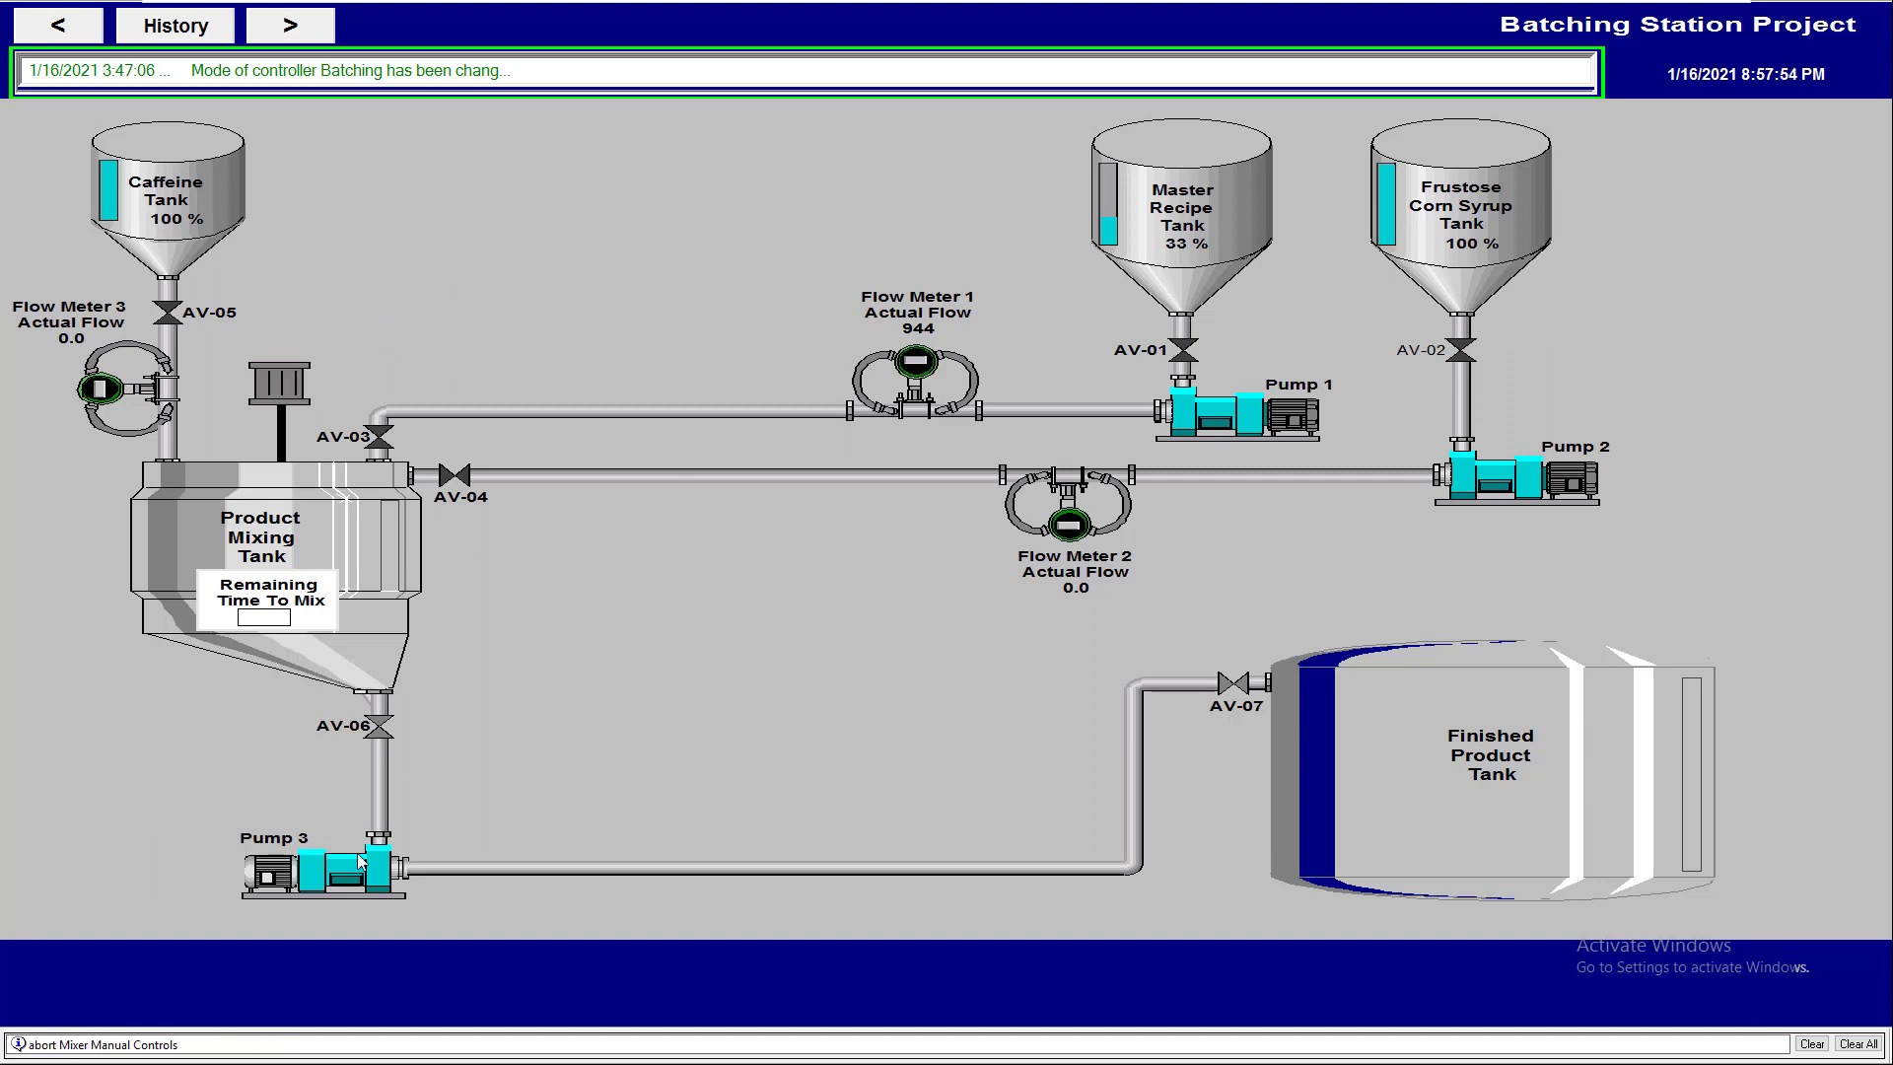
Step: Back in View Studio, close the AV-02 display and zoom into Batching Station Controls
key("super")
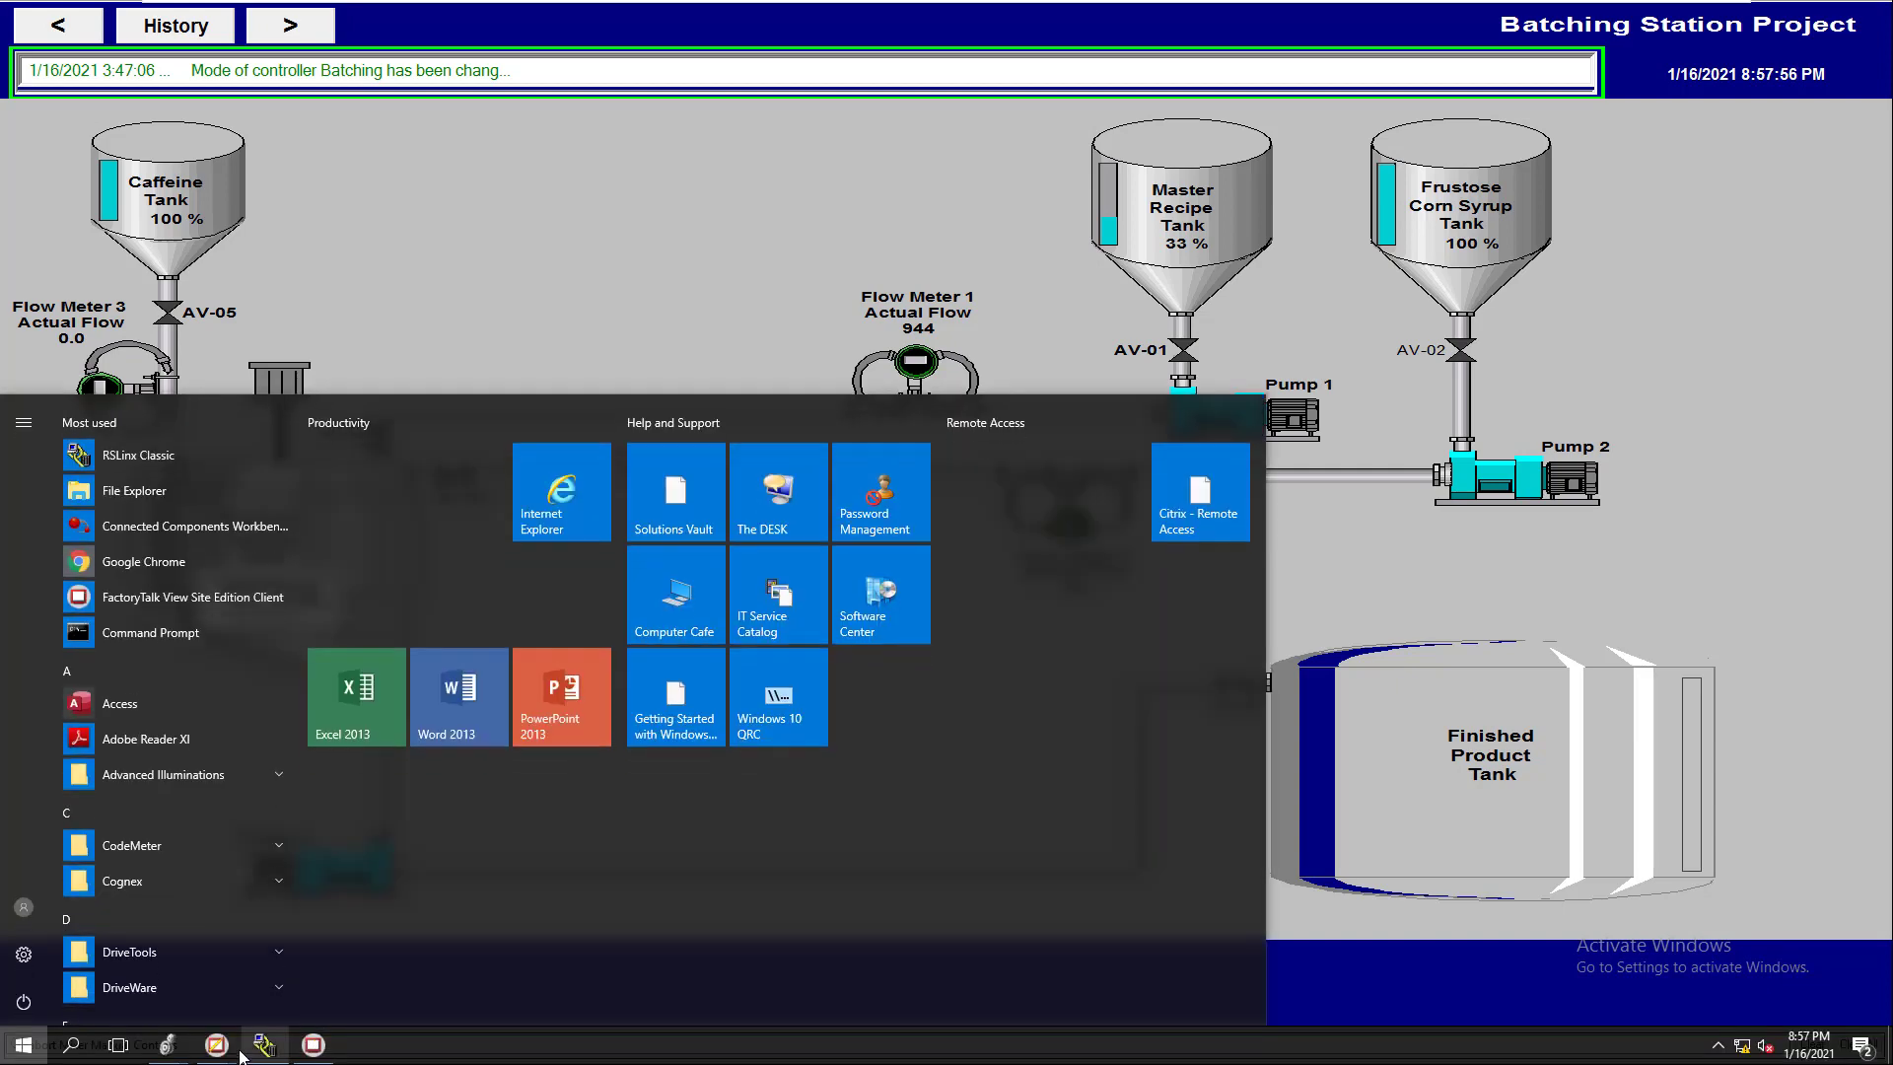
mouse_move(217, 1045)
left_click(133, 948)
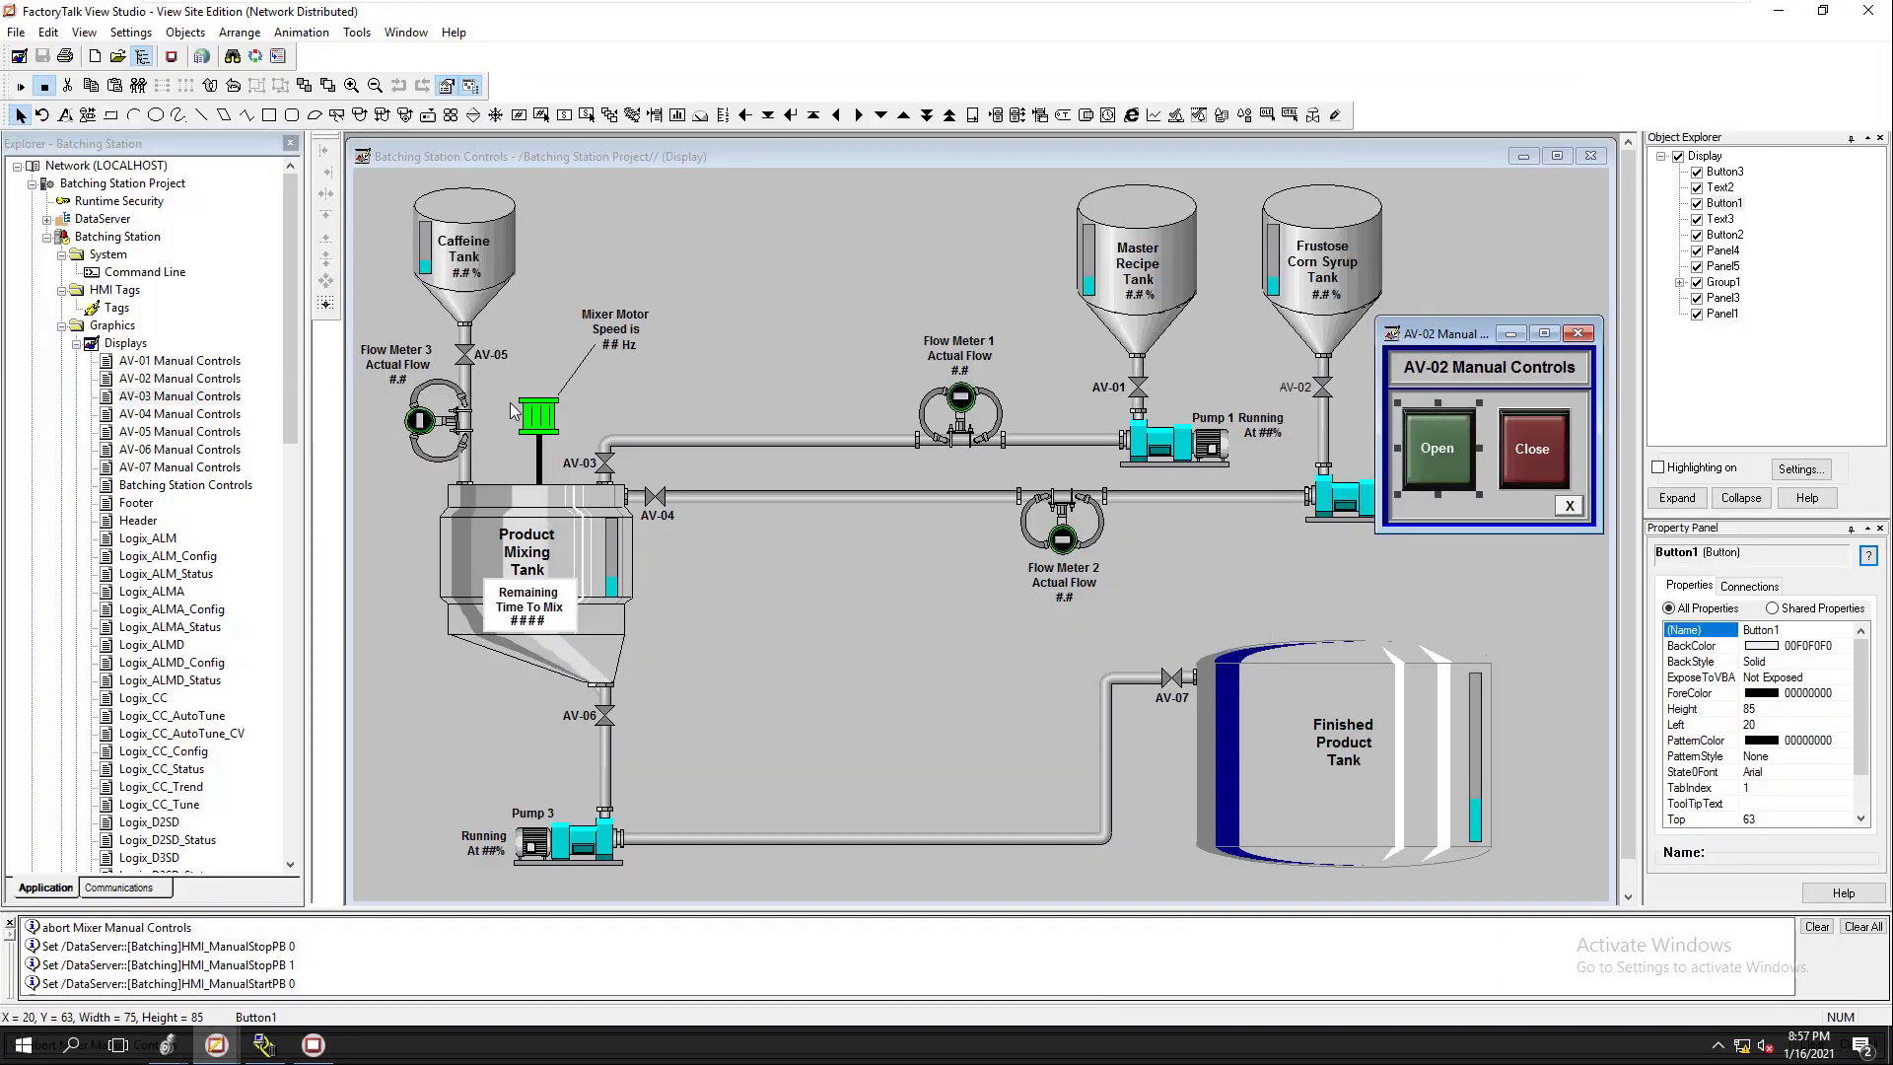
left_click(1579, 335)
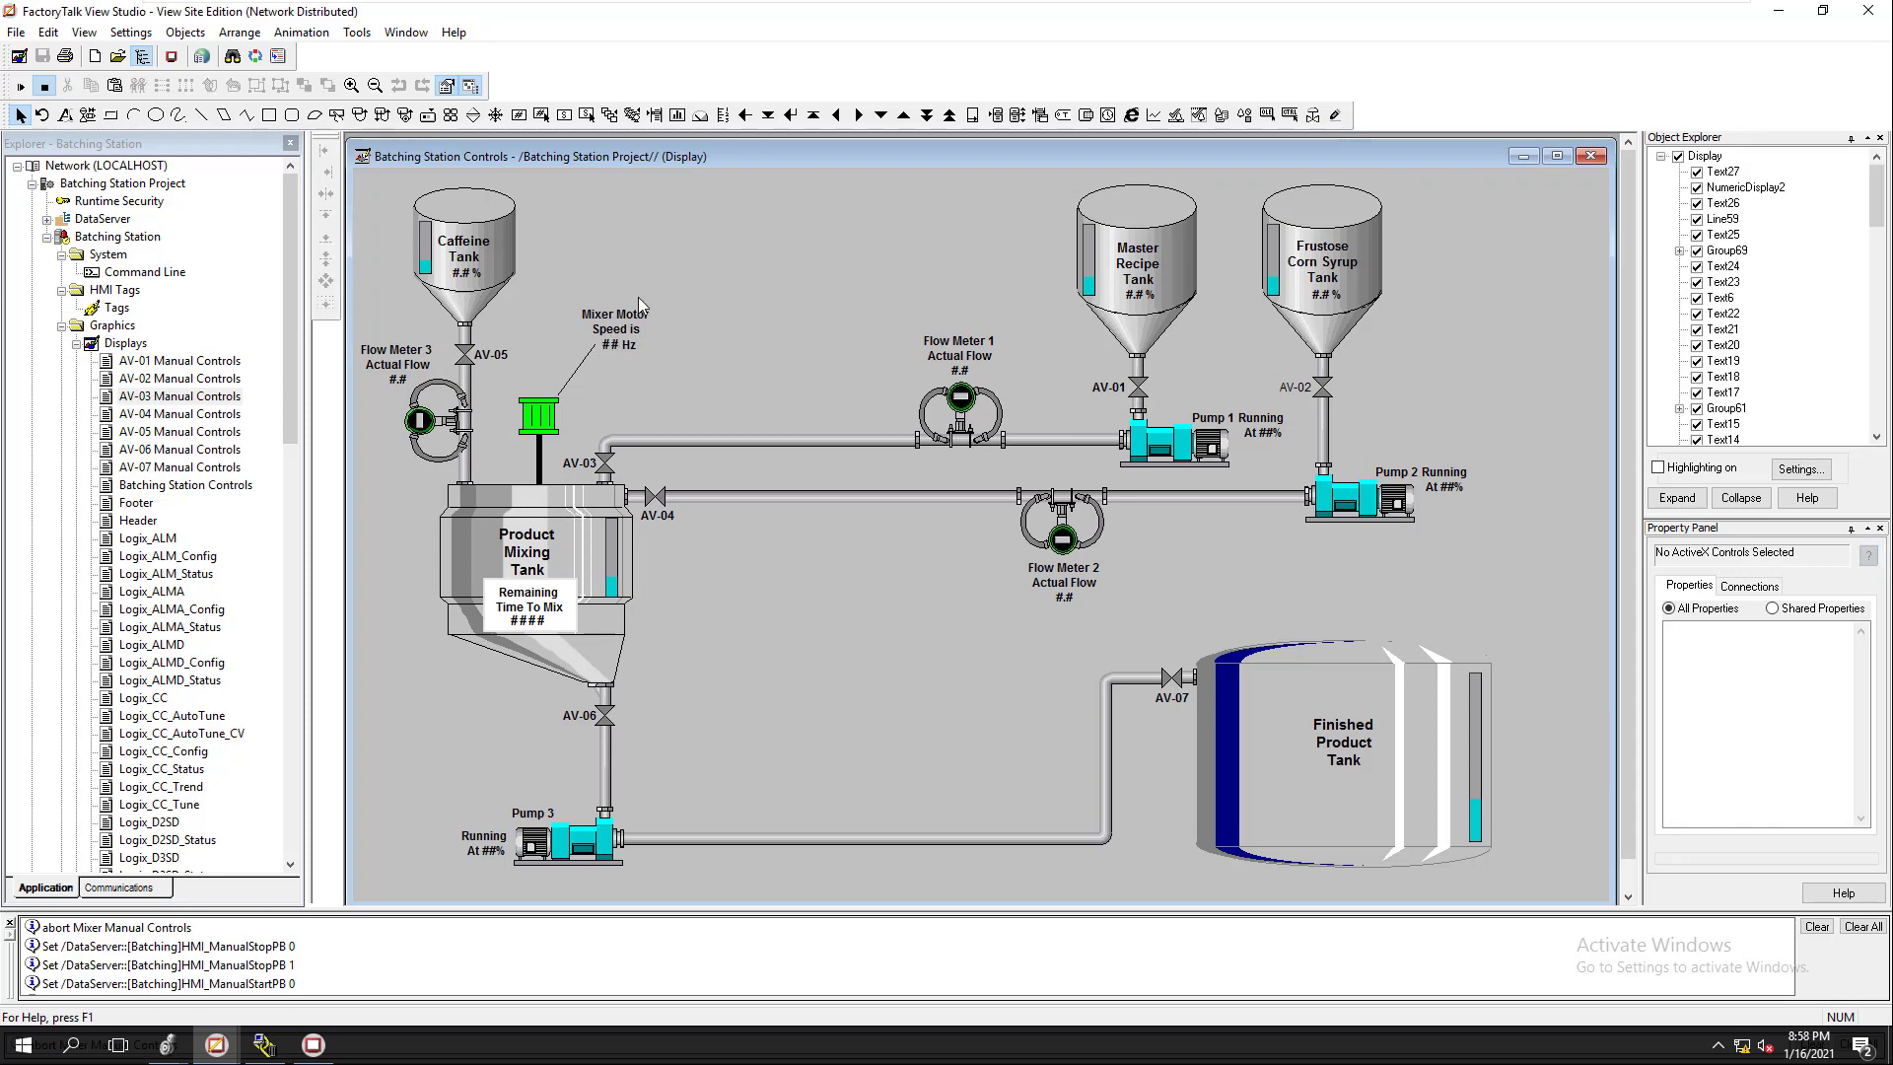
left_click(352, 84)
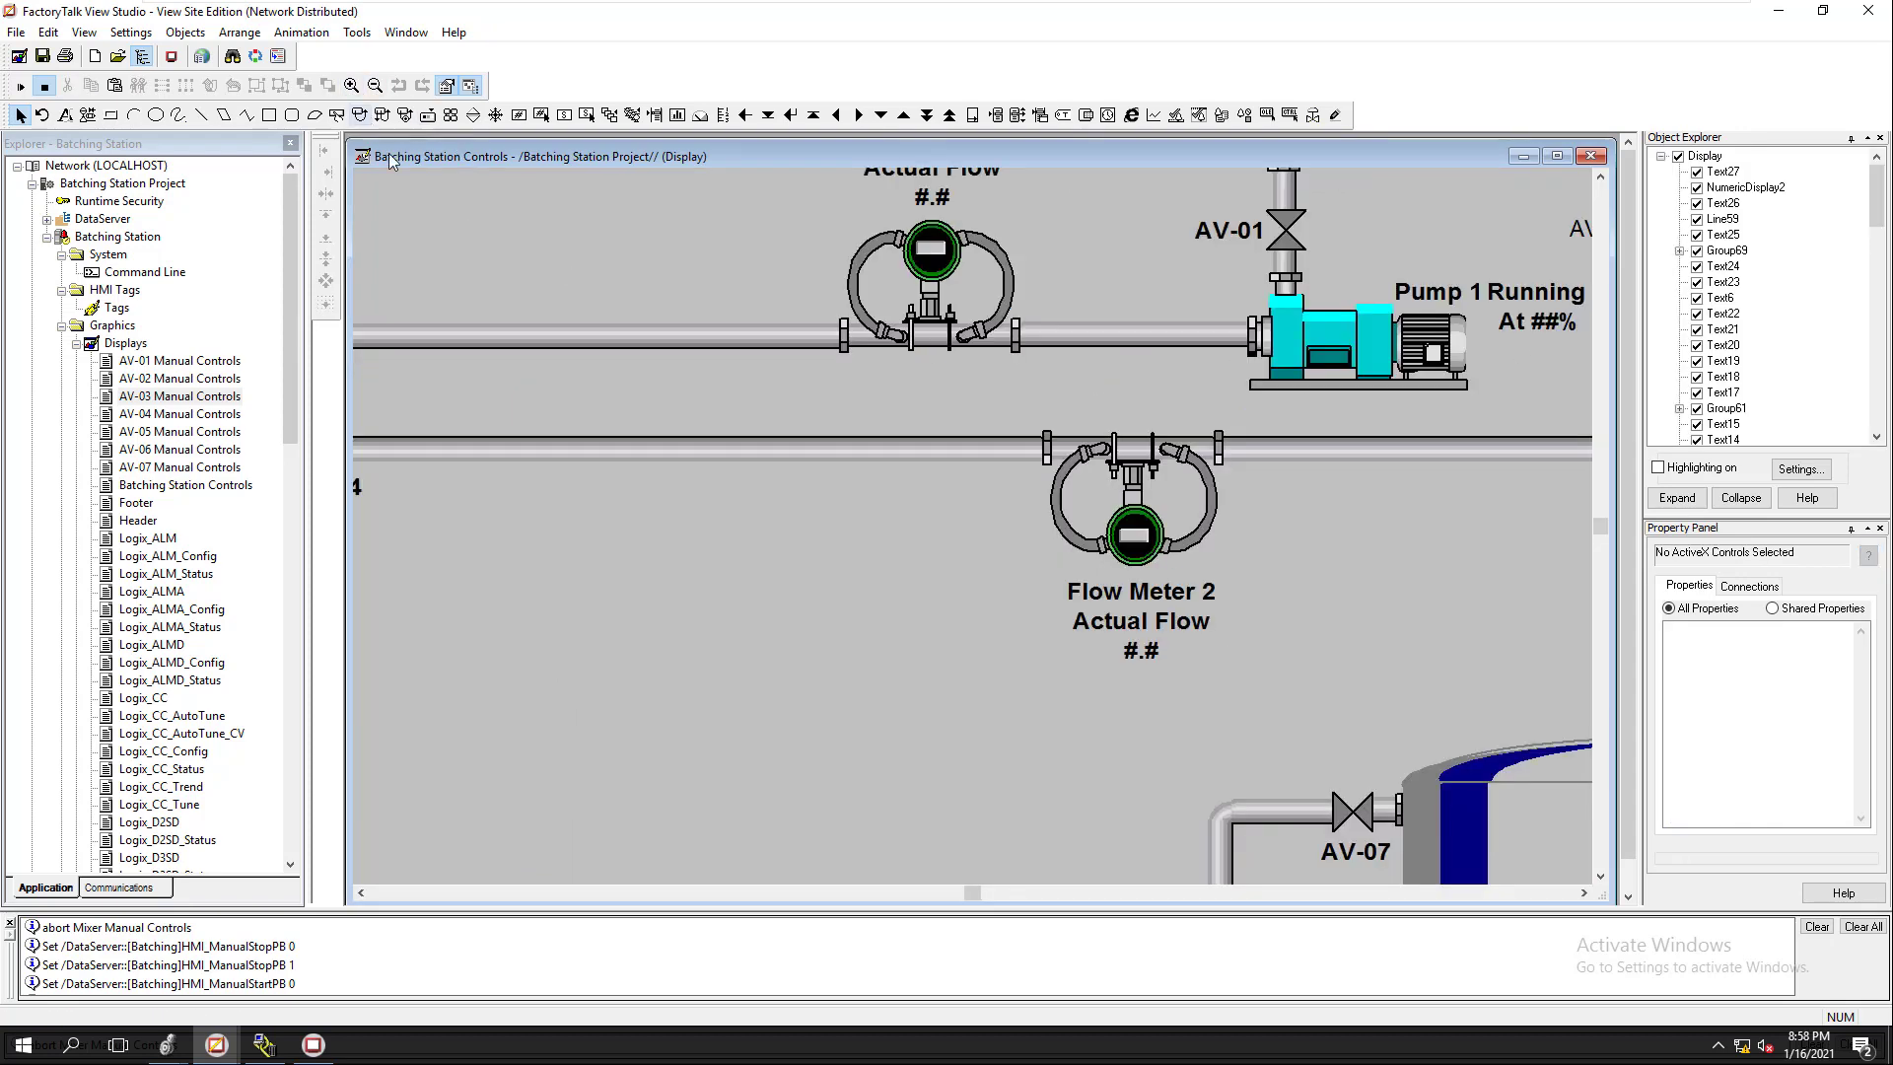
left_click_drag(972, 893, 534, 868)
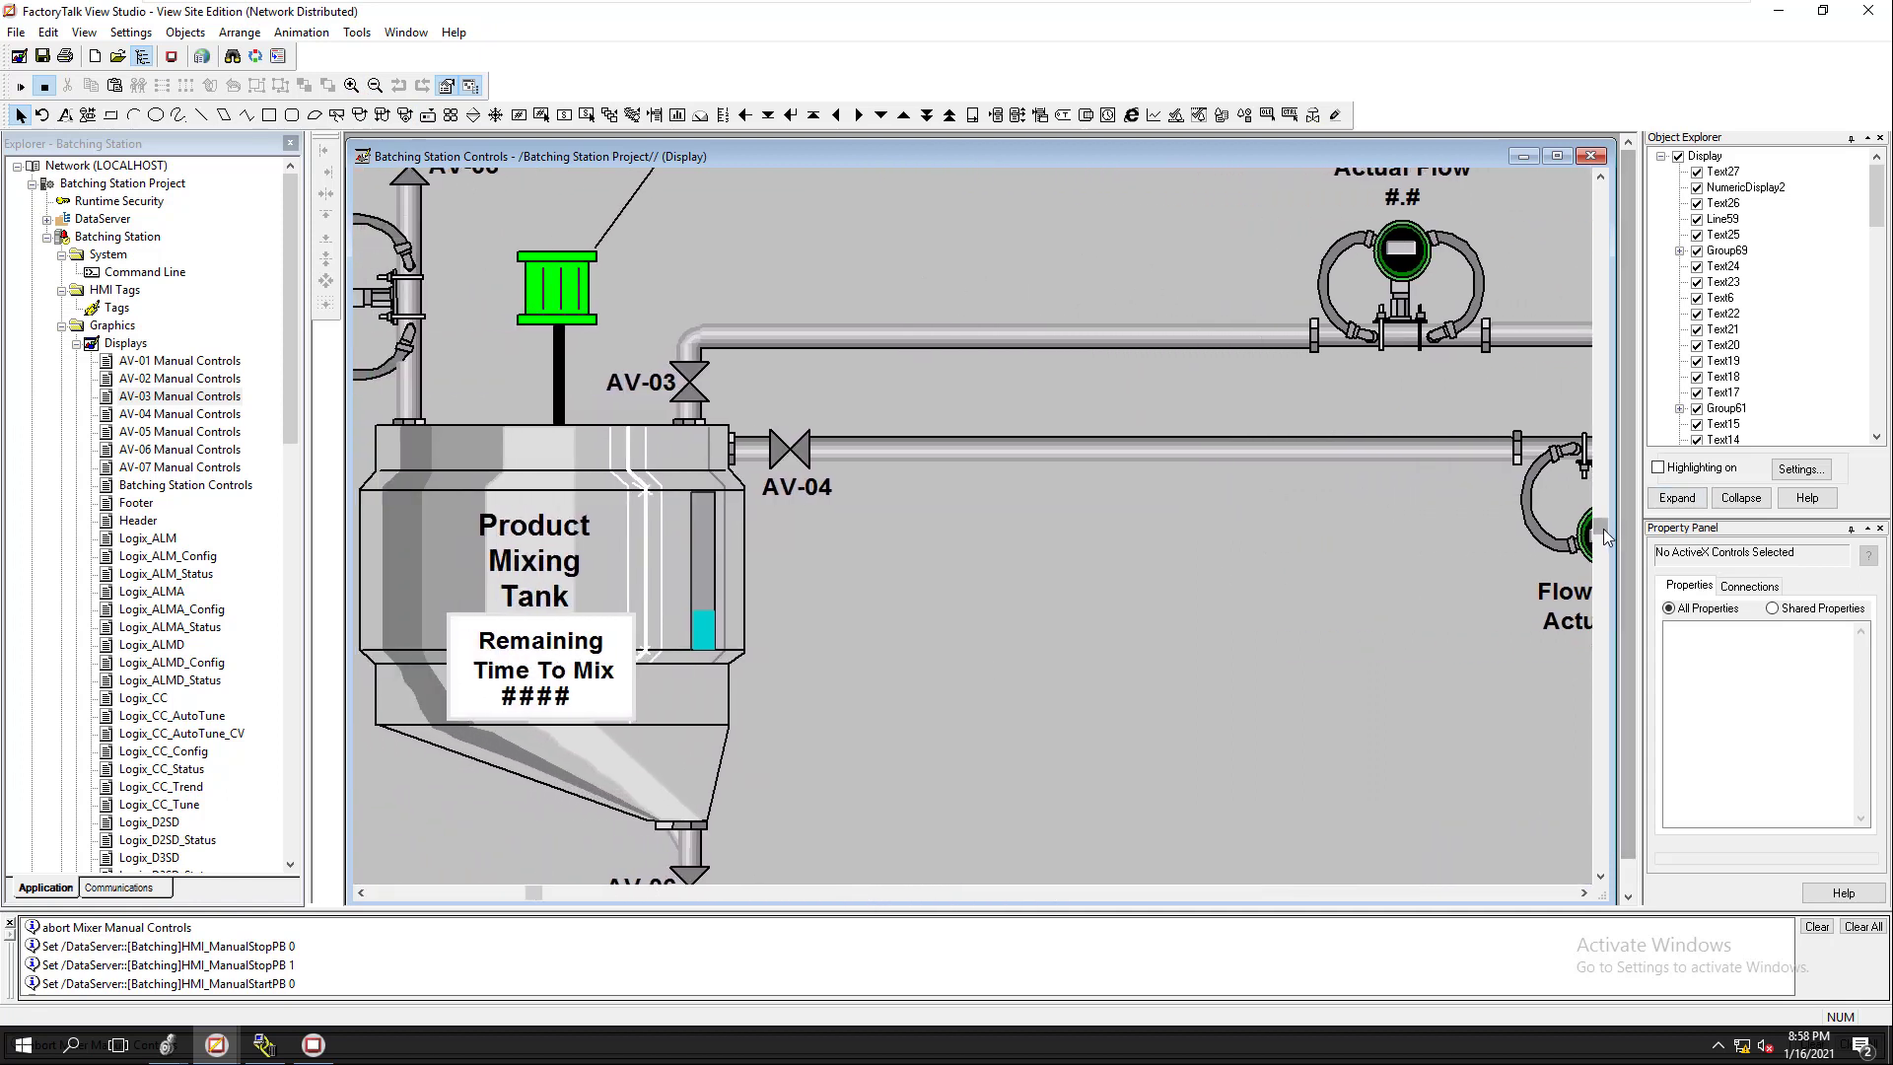
scroll(789, 375, "up", 3)
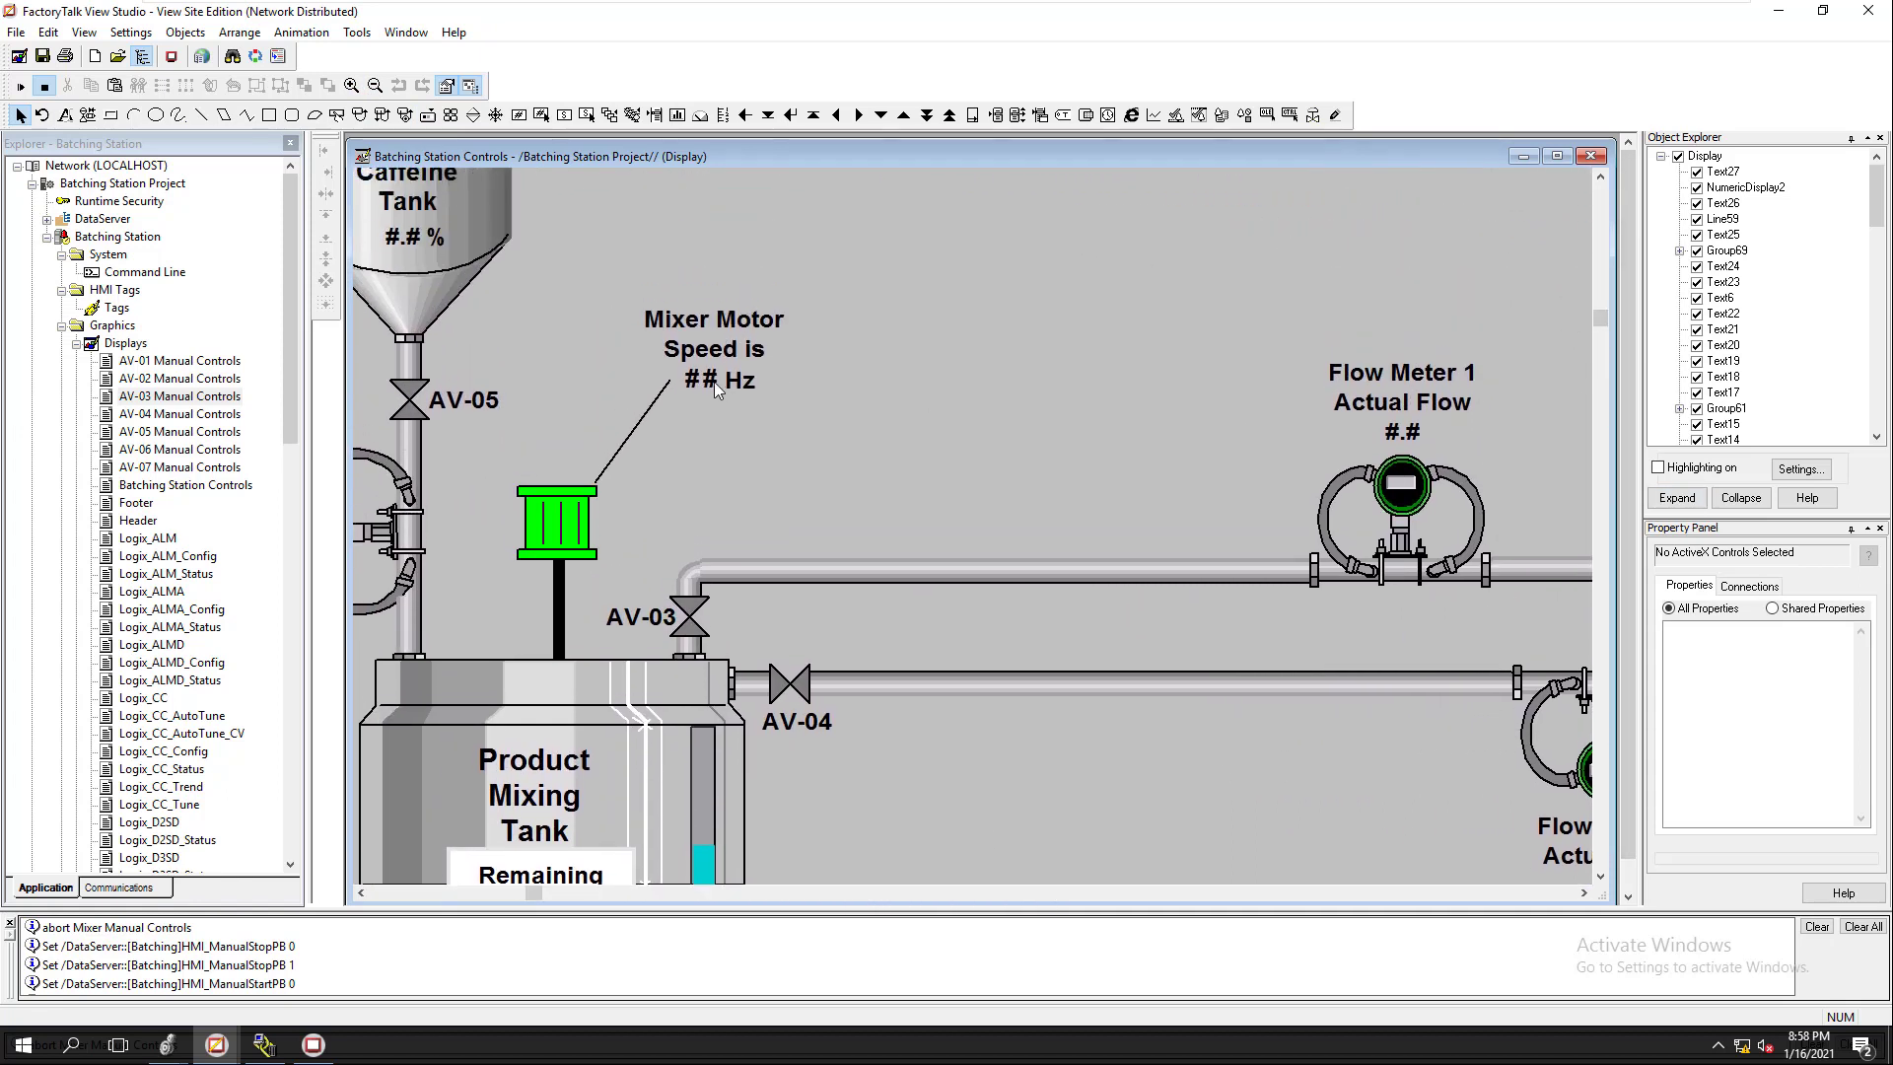
Step: Inspect the ## mixer speed numeric display's properties without changes
left_click(710, 388)
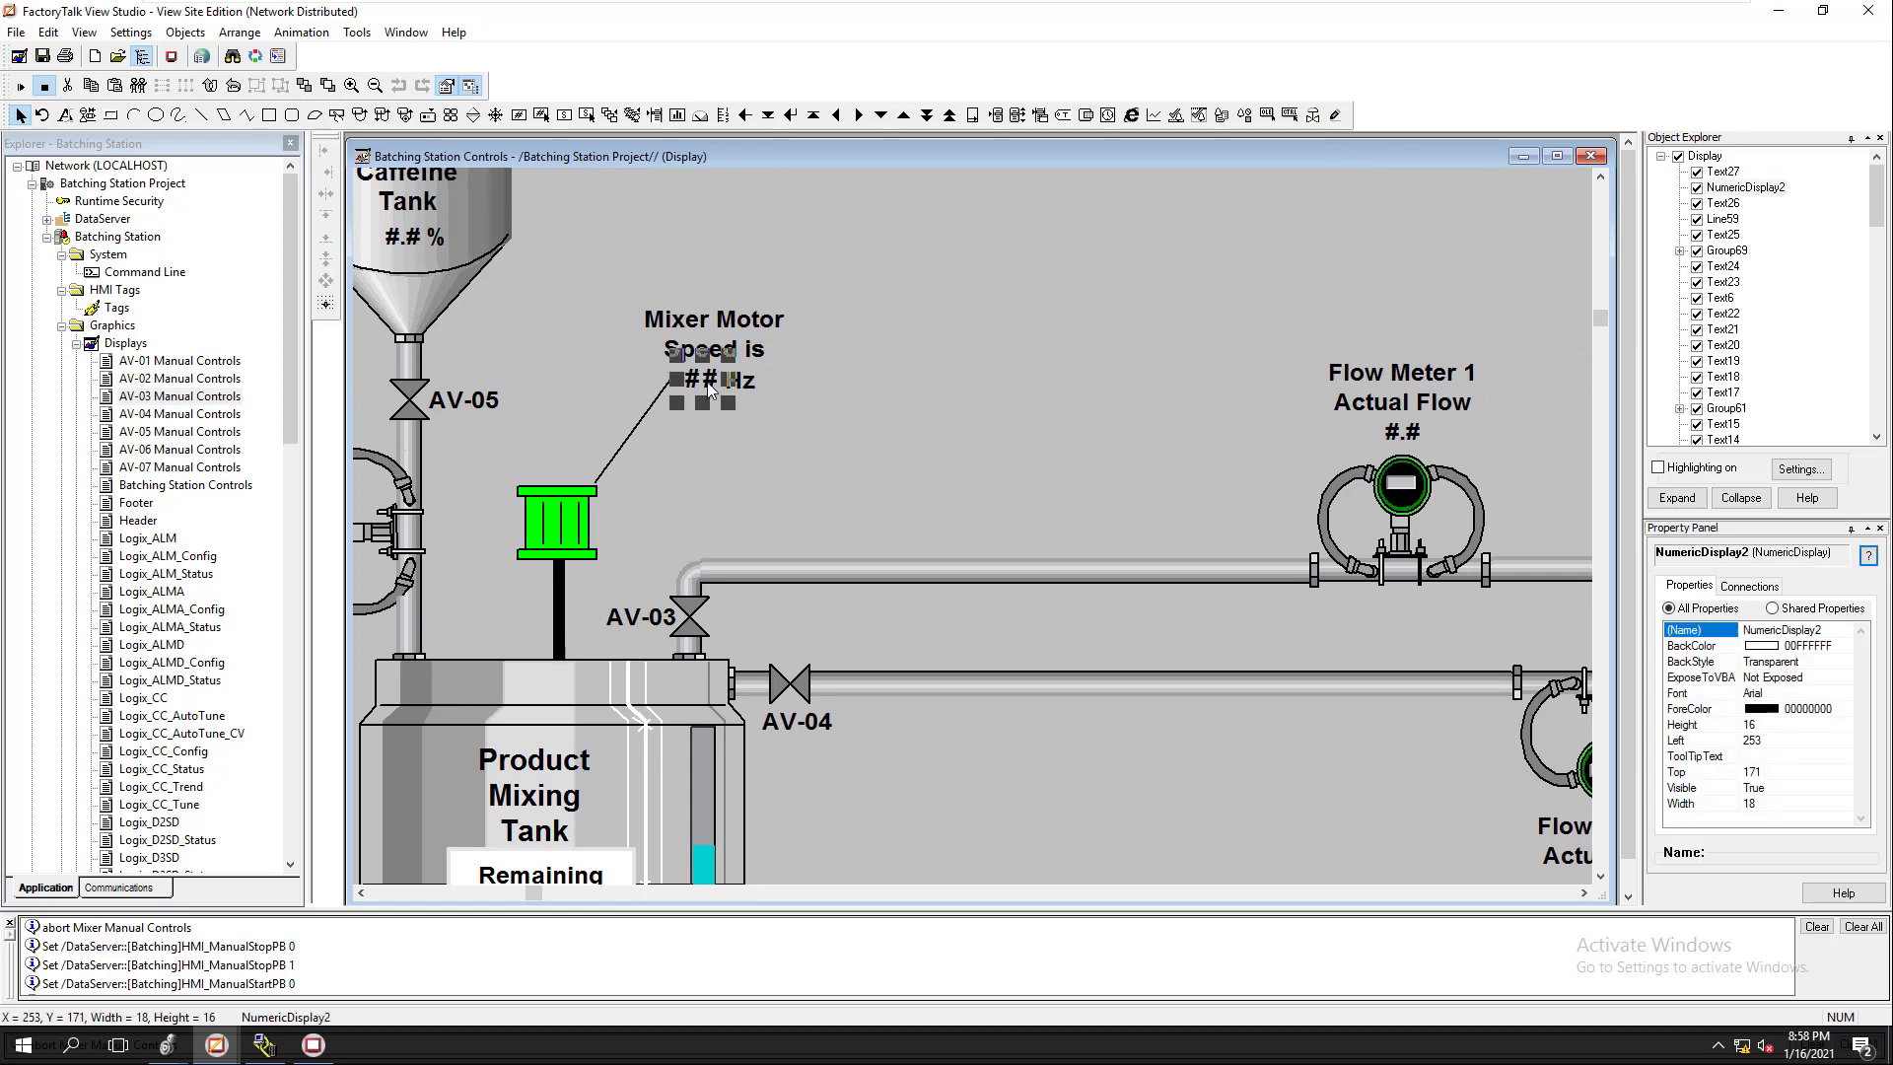
right_click(710, 388)
left_click(749, 396)
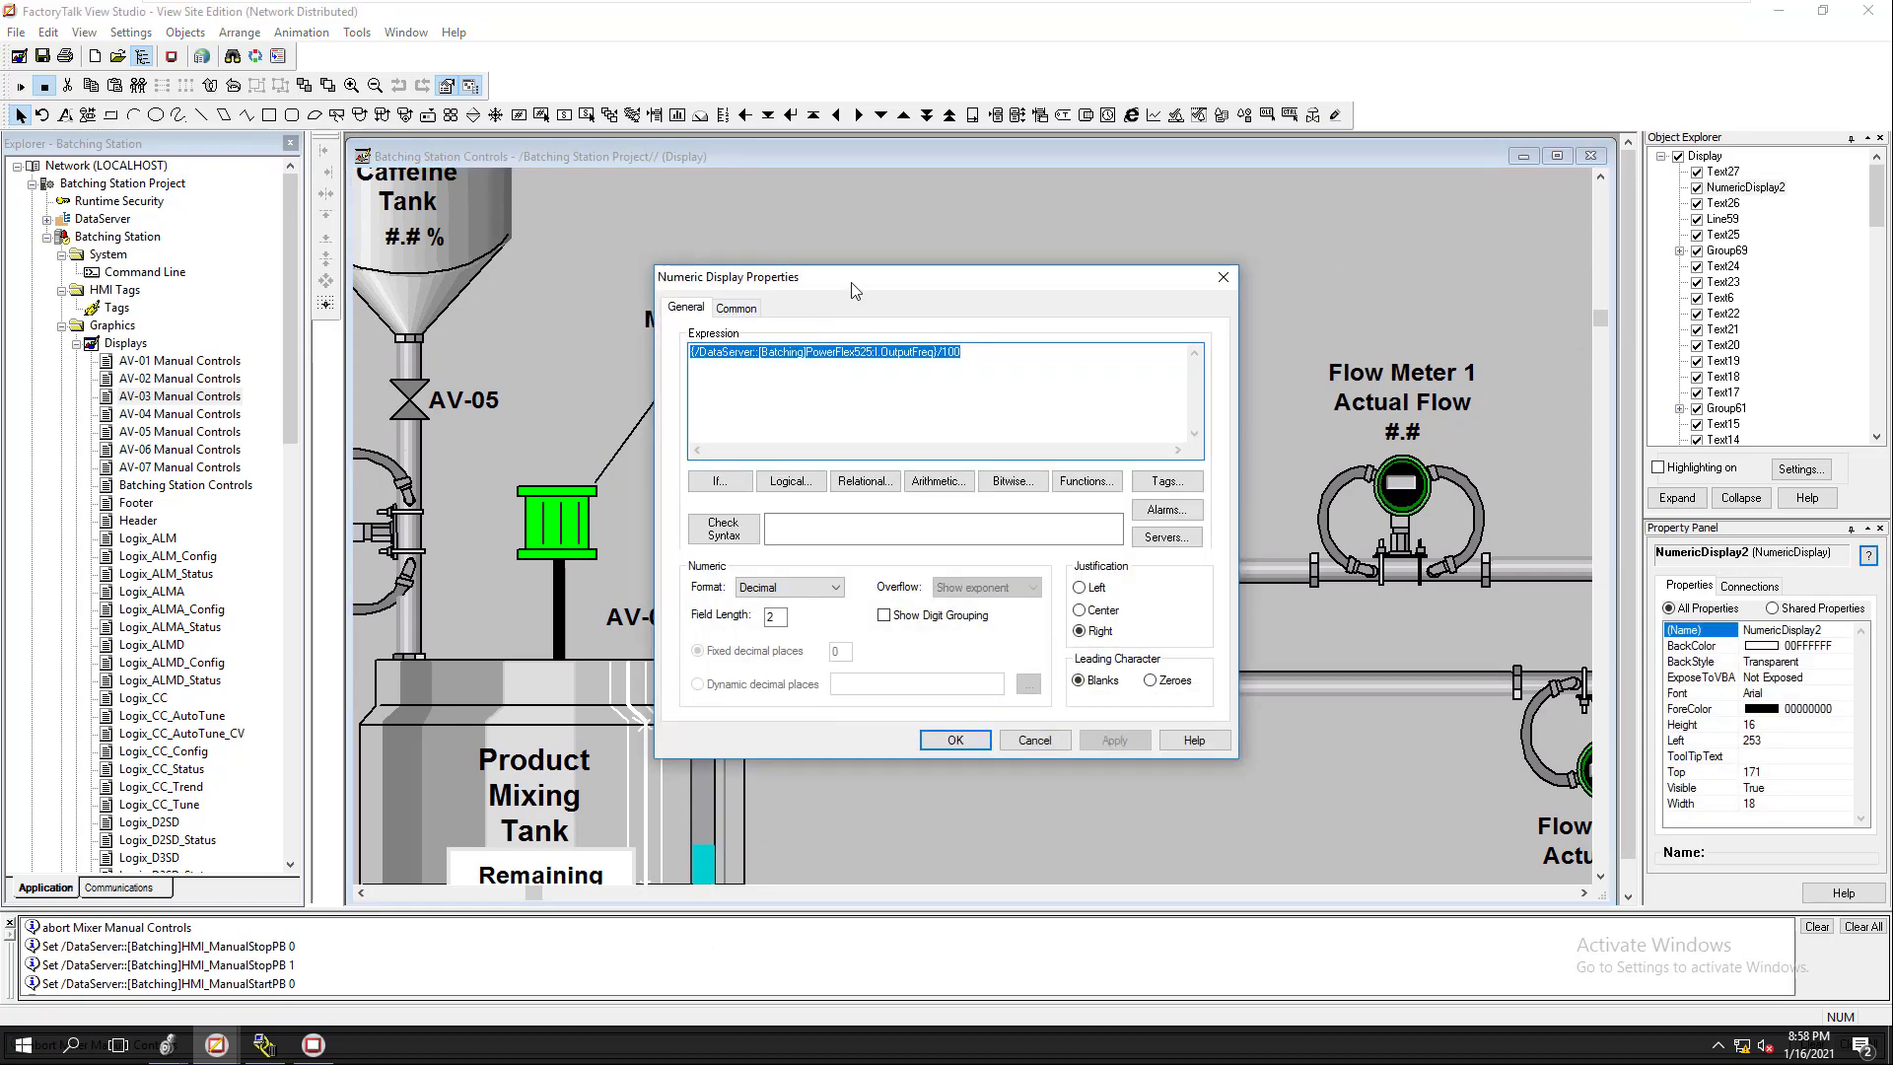
left_click_drag(849, 283, 985, 243)
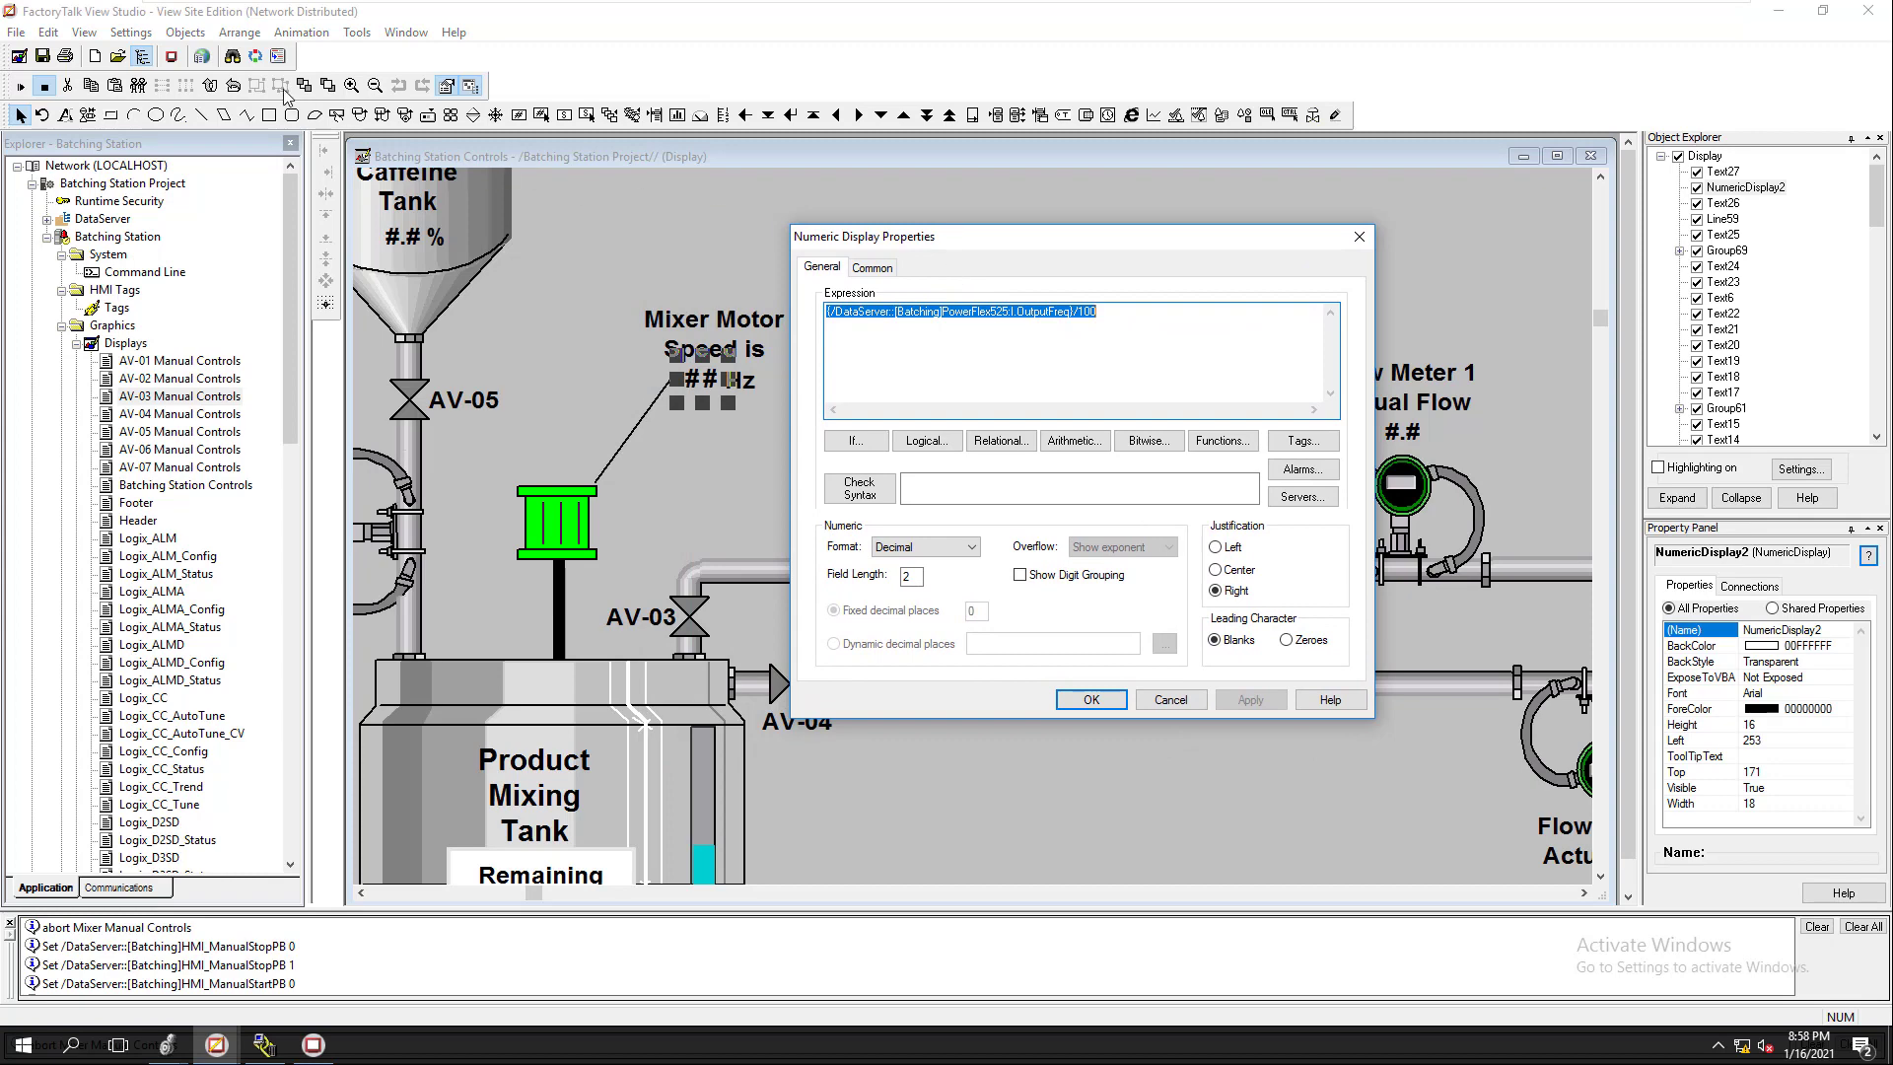
key("Return")
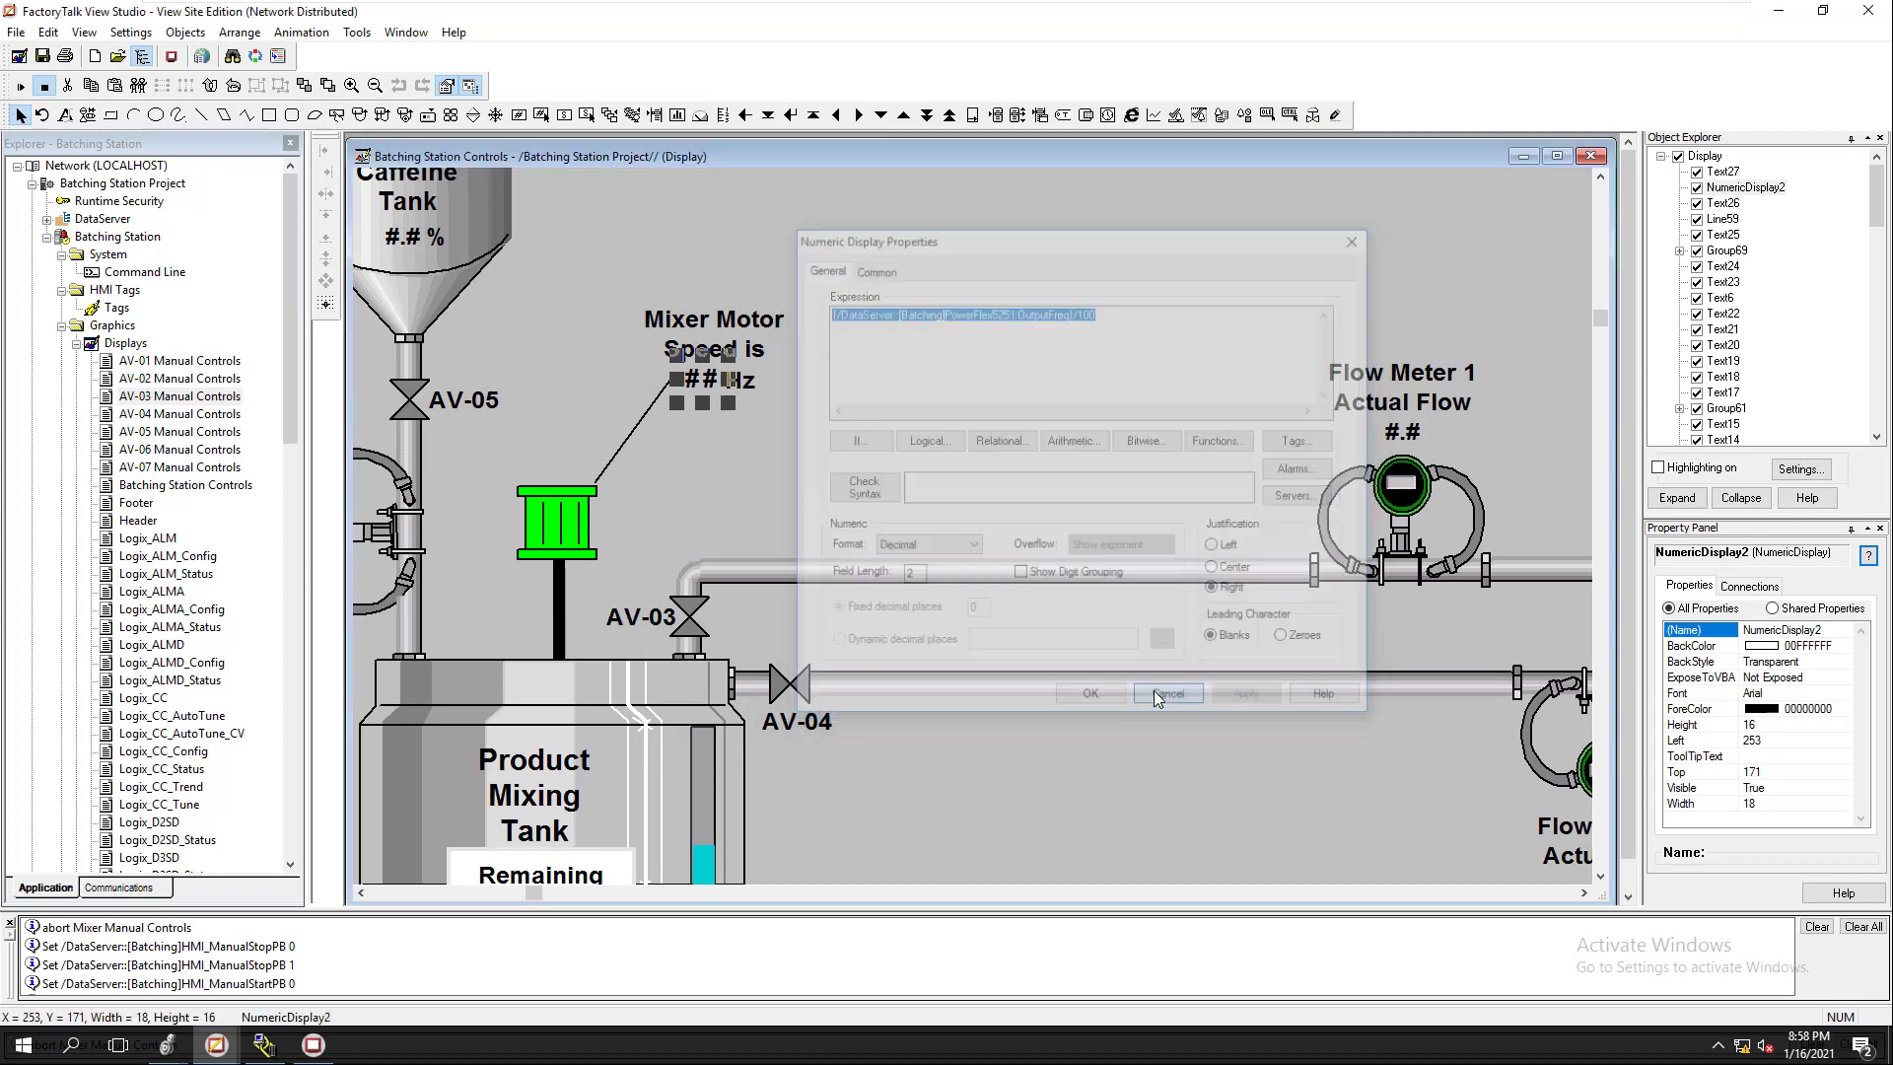
Step: Start placing a new numeric display, then cancel it
left_click(185, 32)
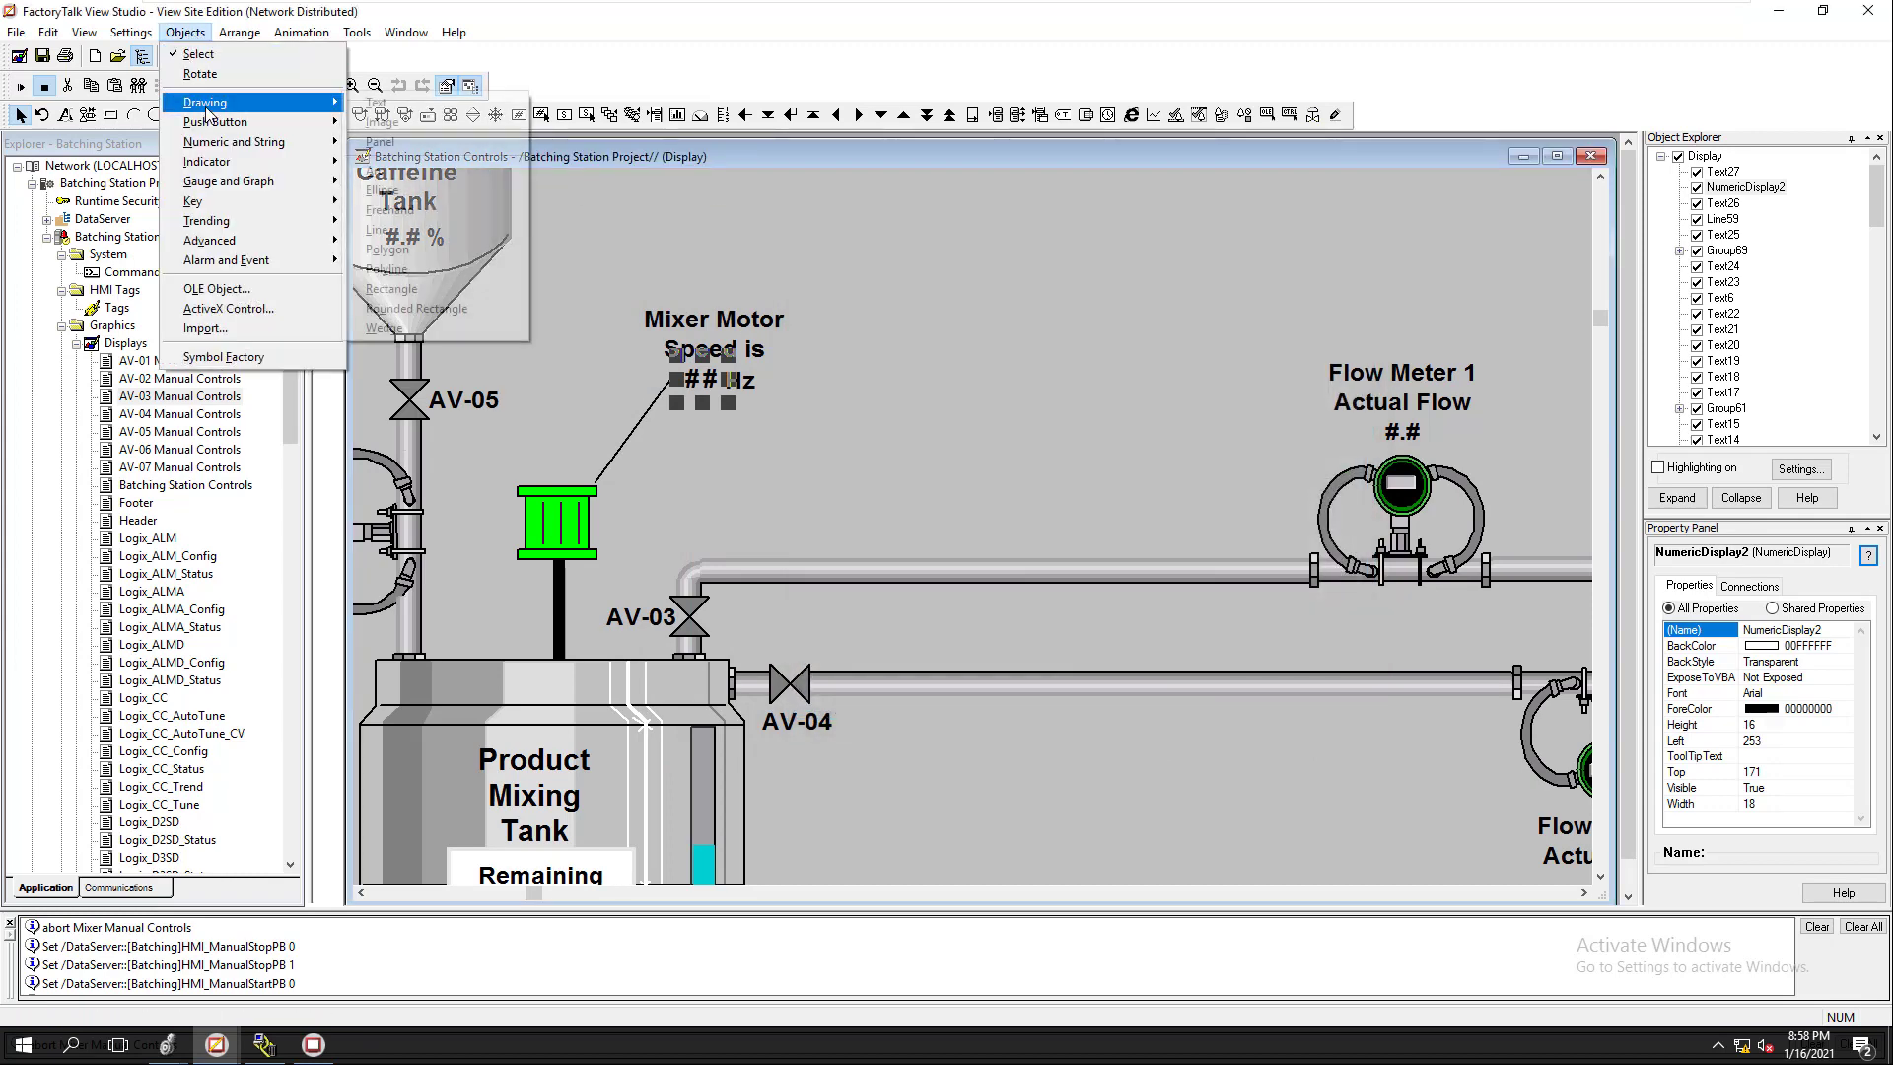
mouse_move(275, 144)
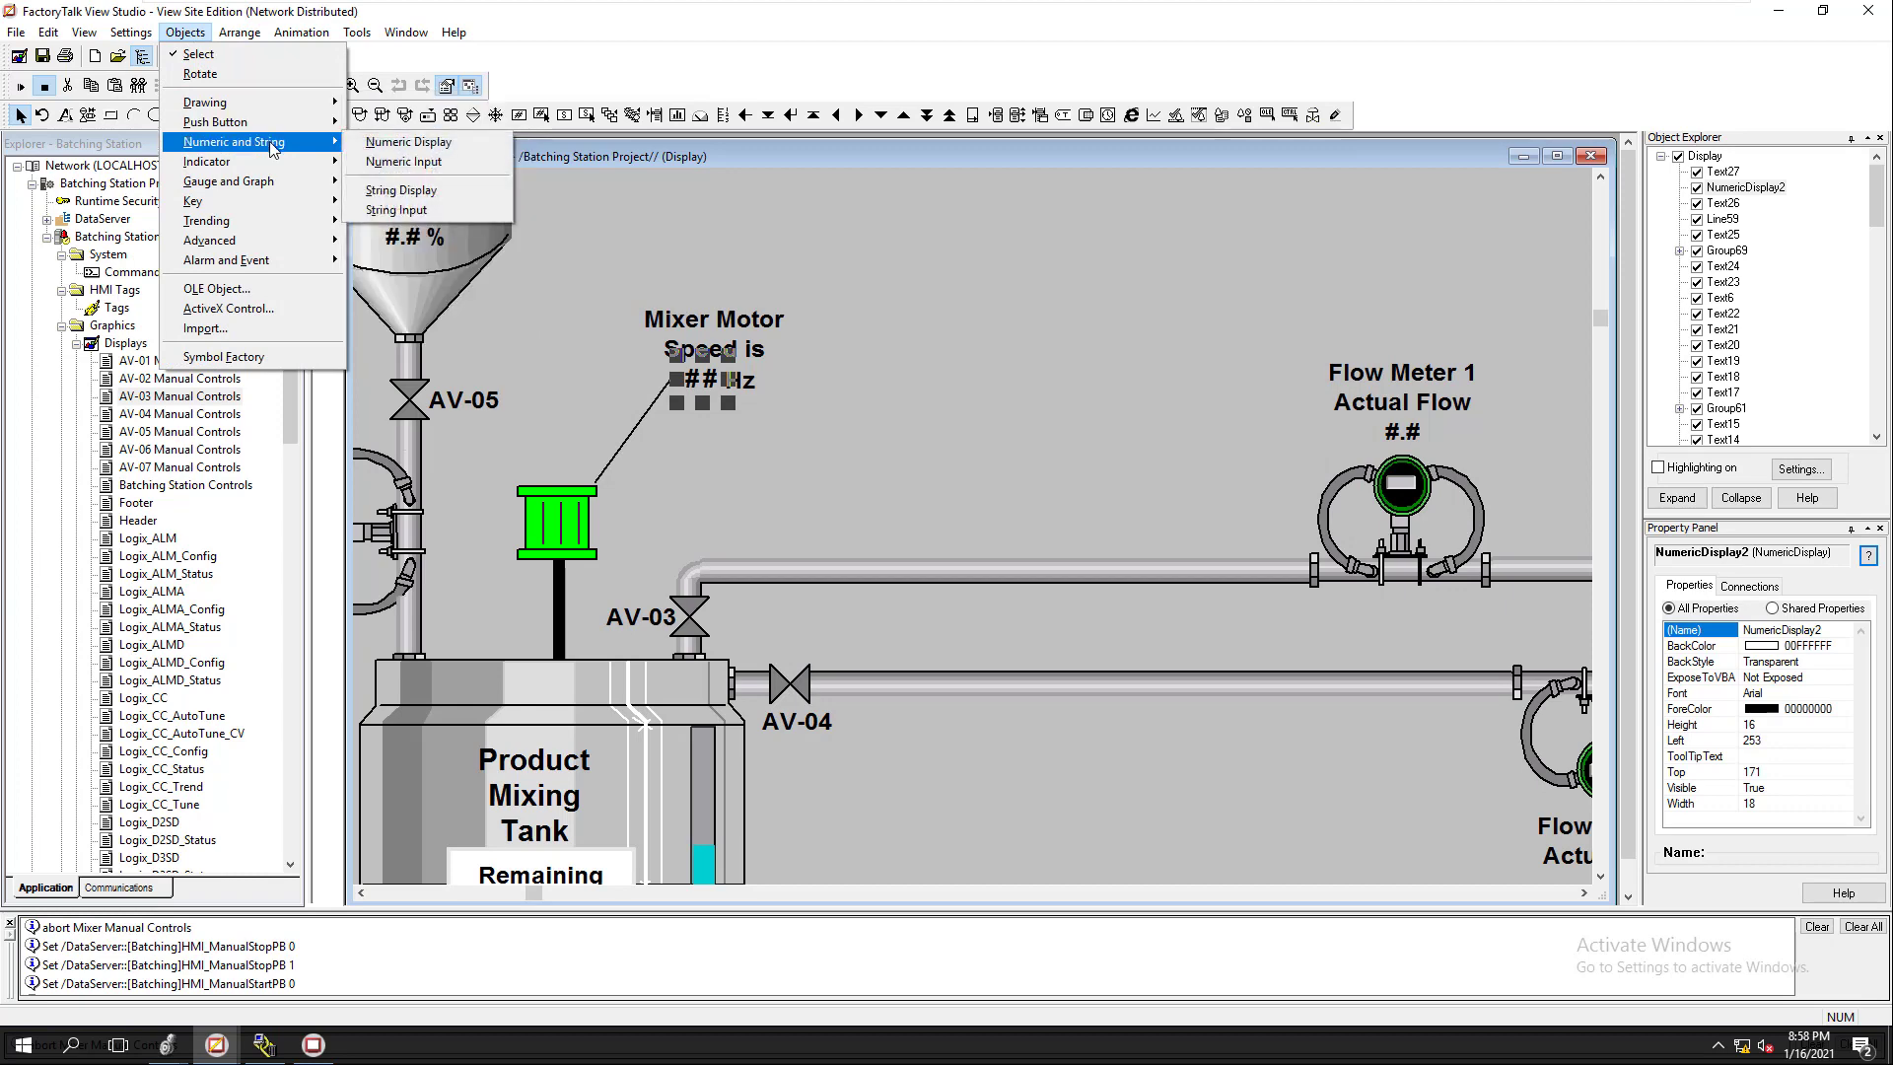
left_click(434, 145)
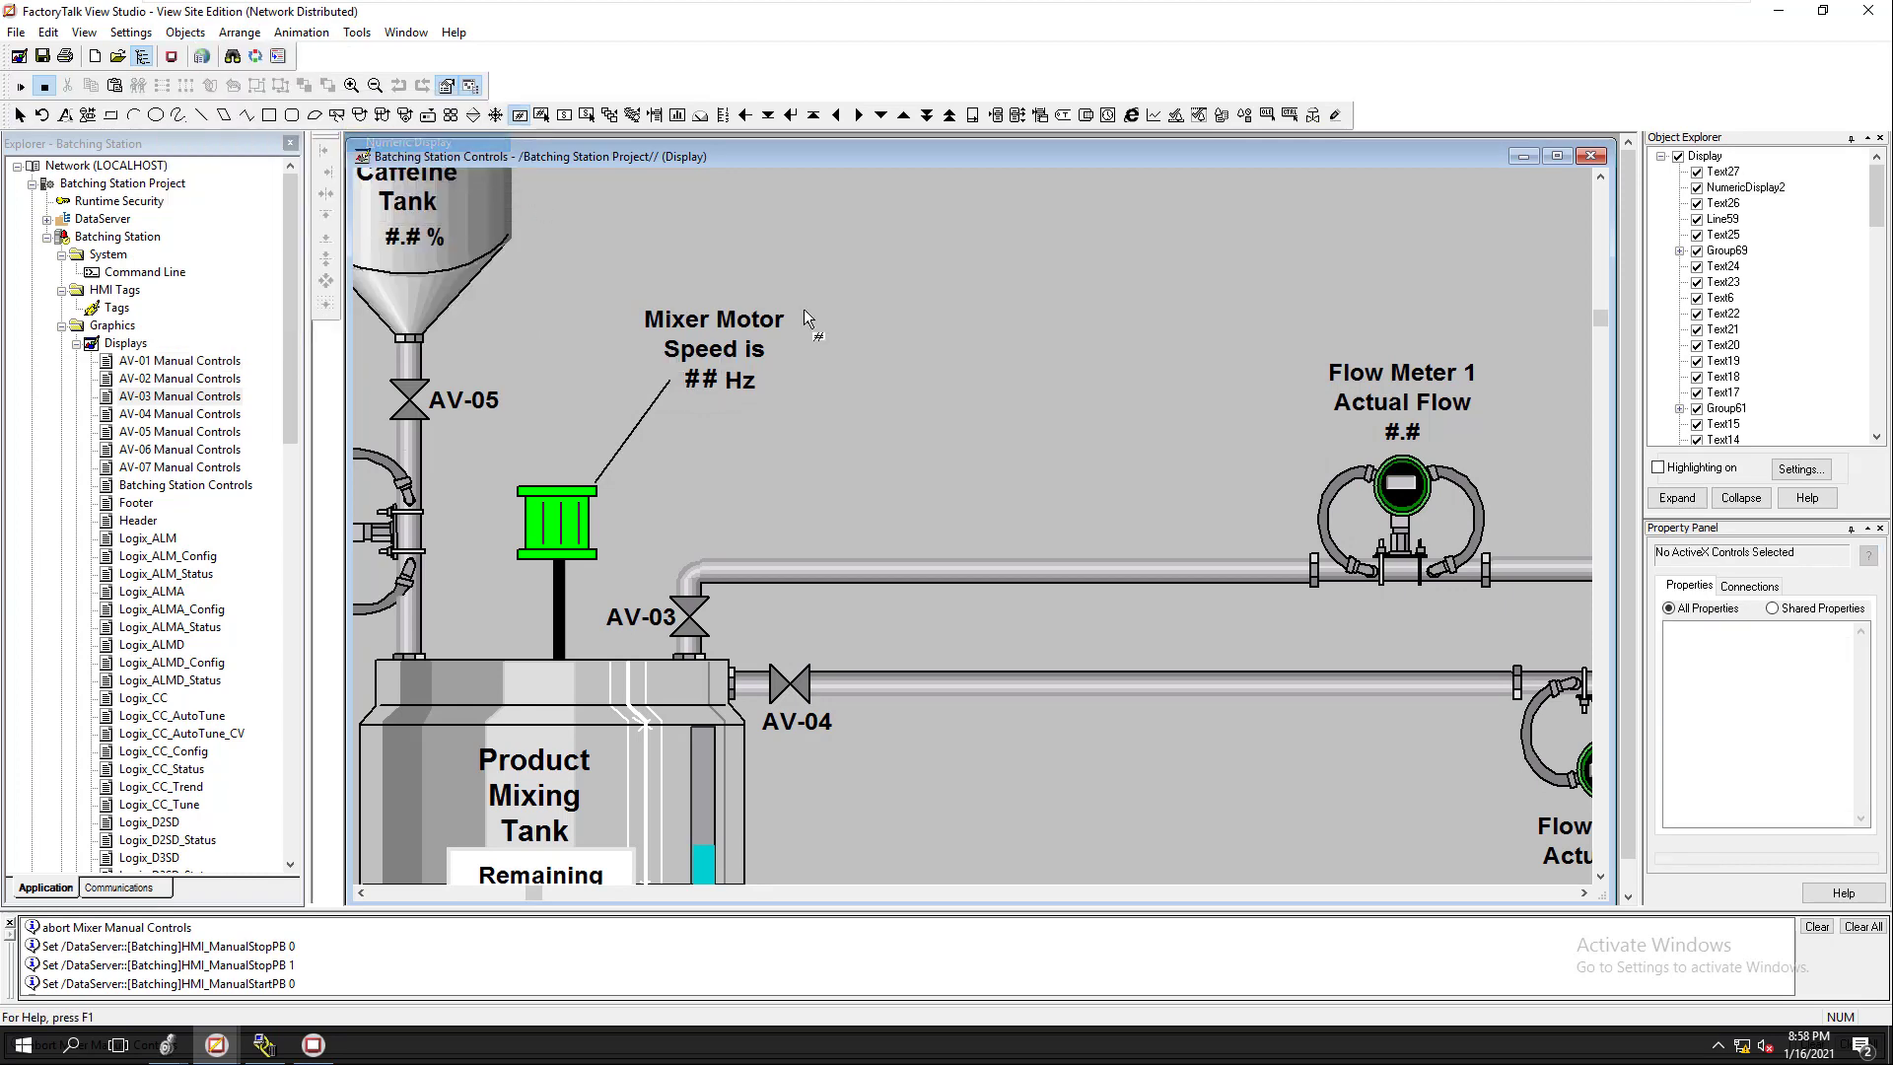
left_click(967, 380)
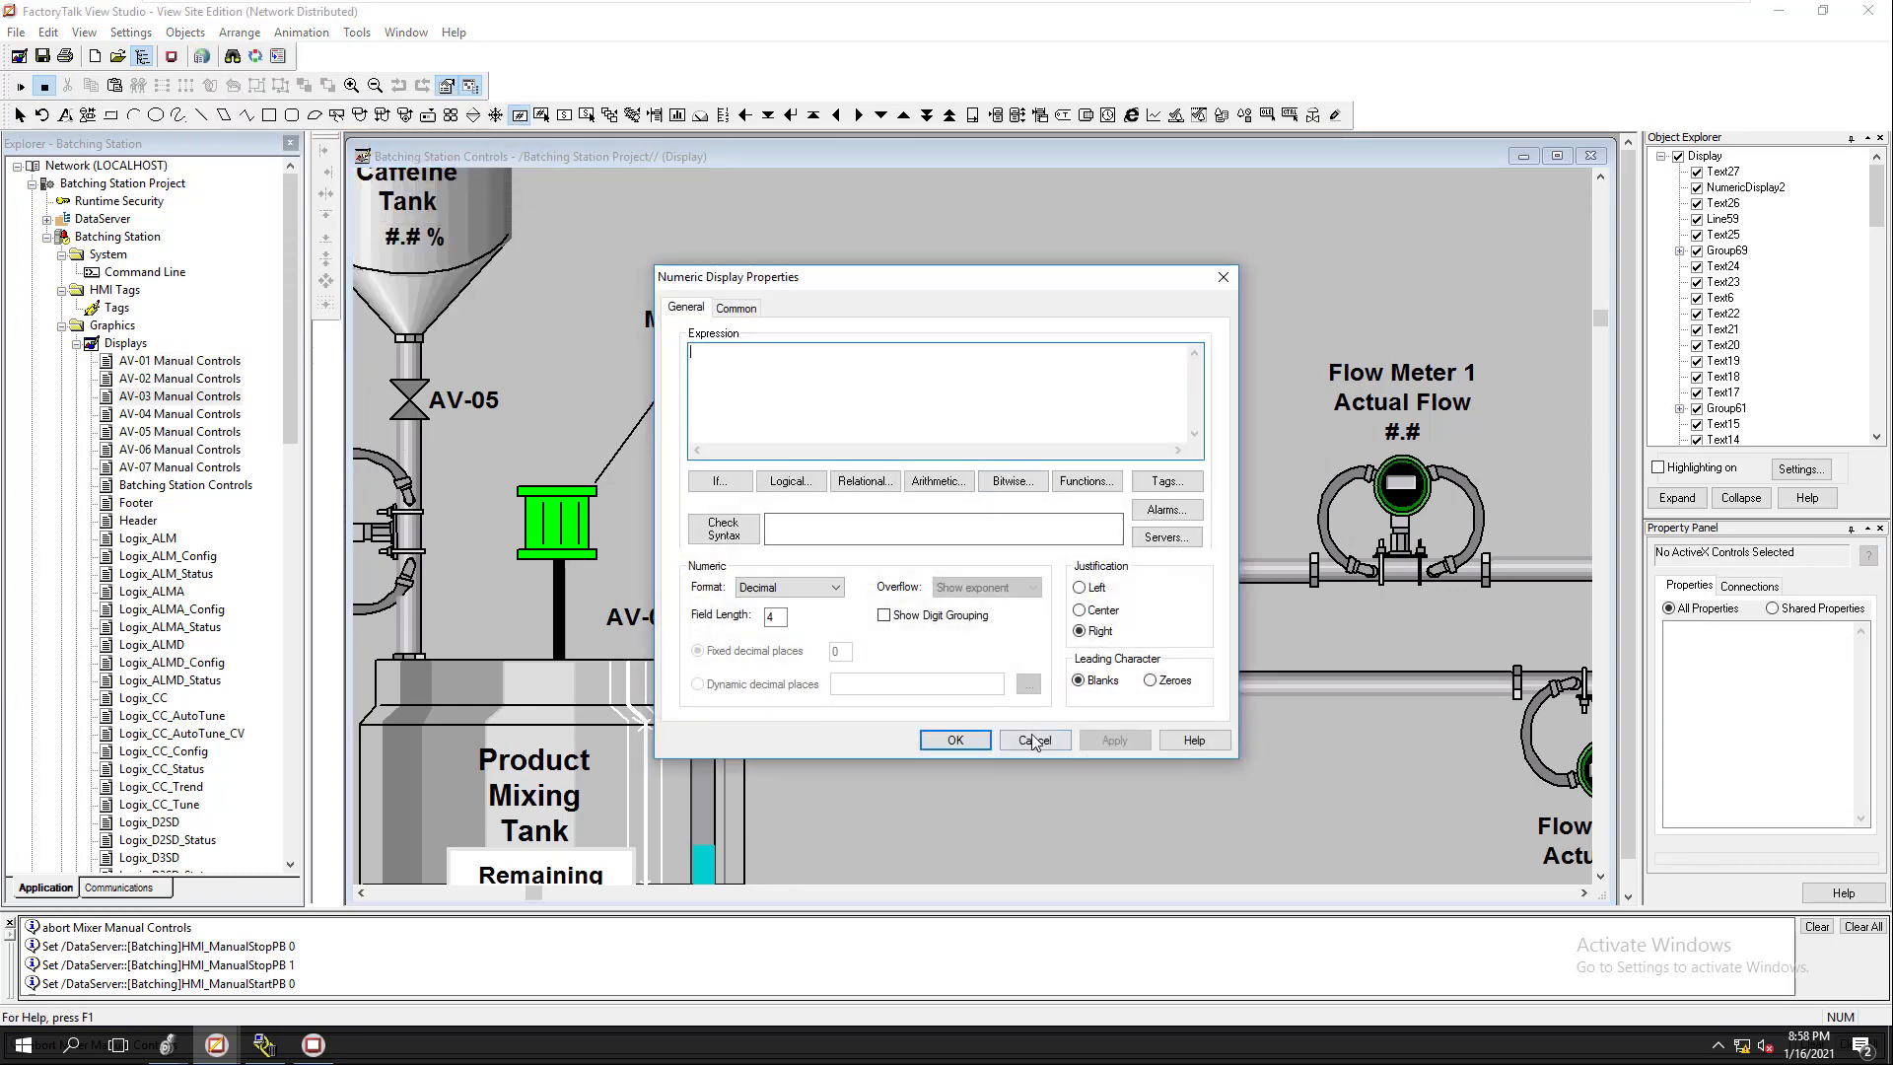
left_click(1033, 740)
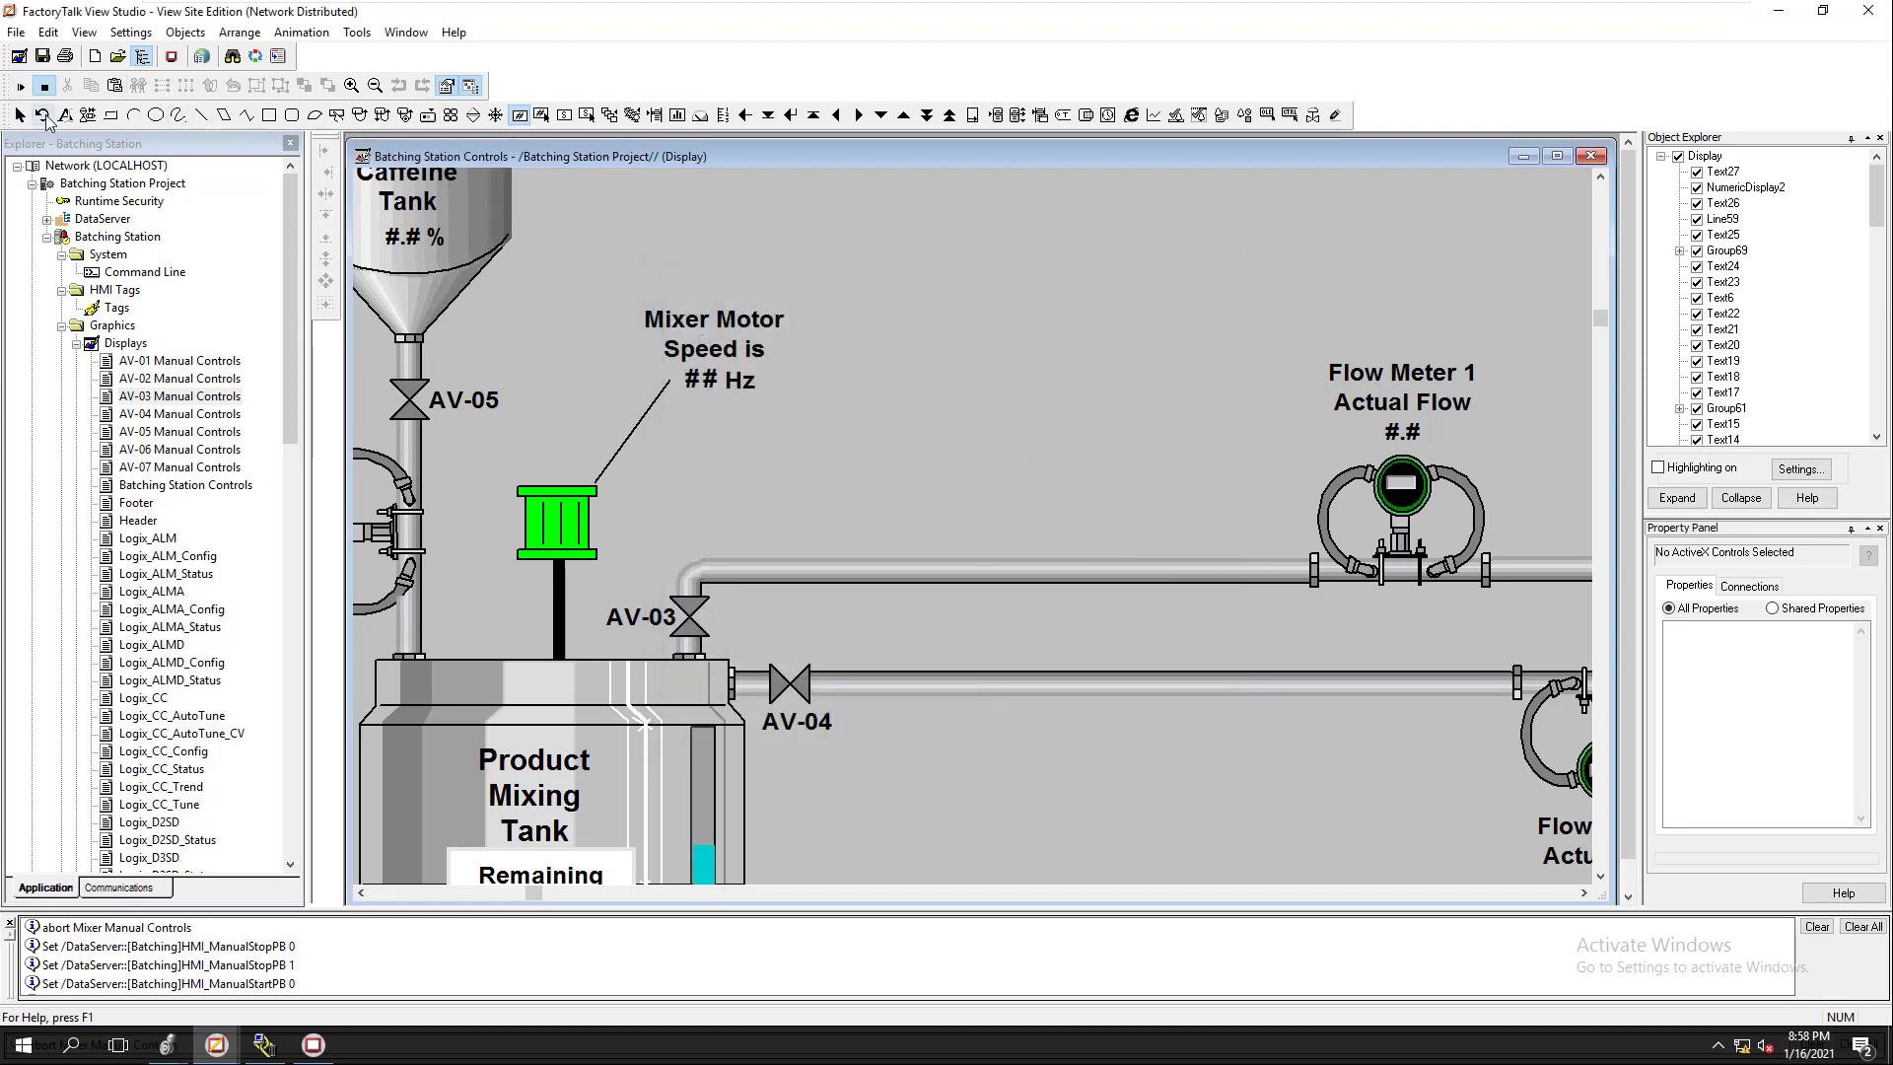
Step: Reopen the mixer speed display's properties and insert ':' before [Batching] in the expression
left_click(47, 32)
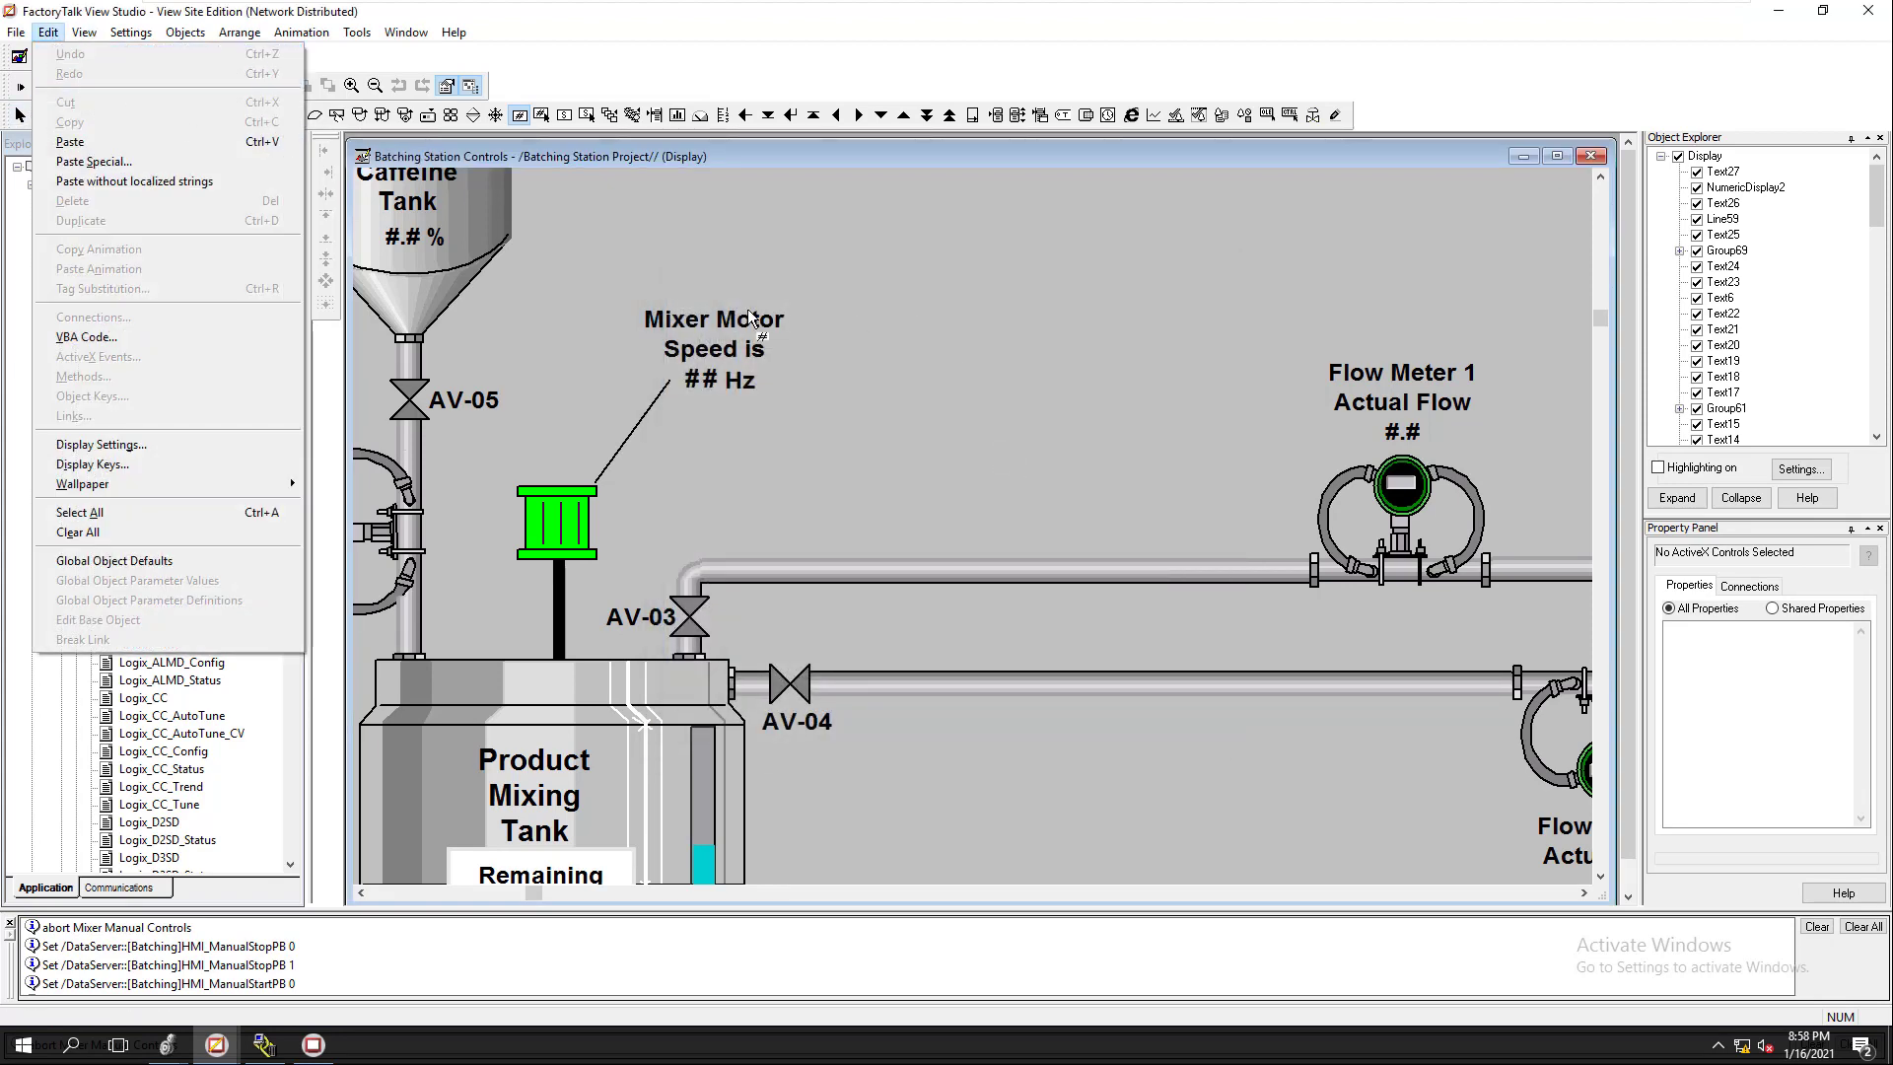
left_click(698, 392)
right_click(698, 392)
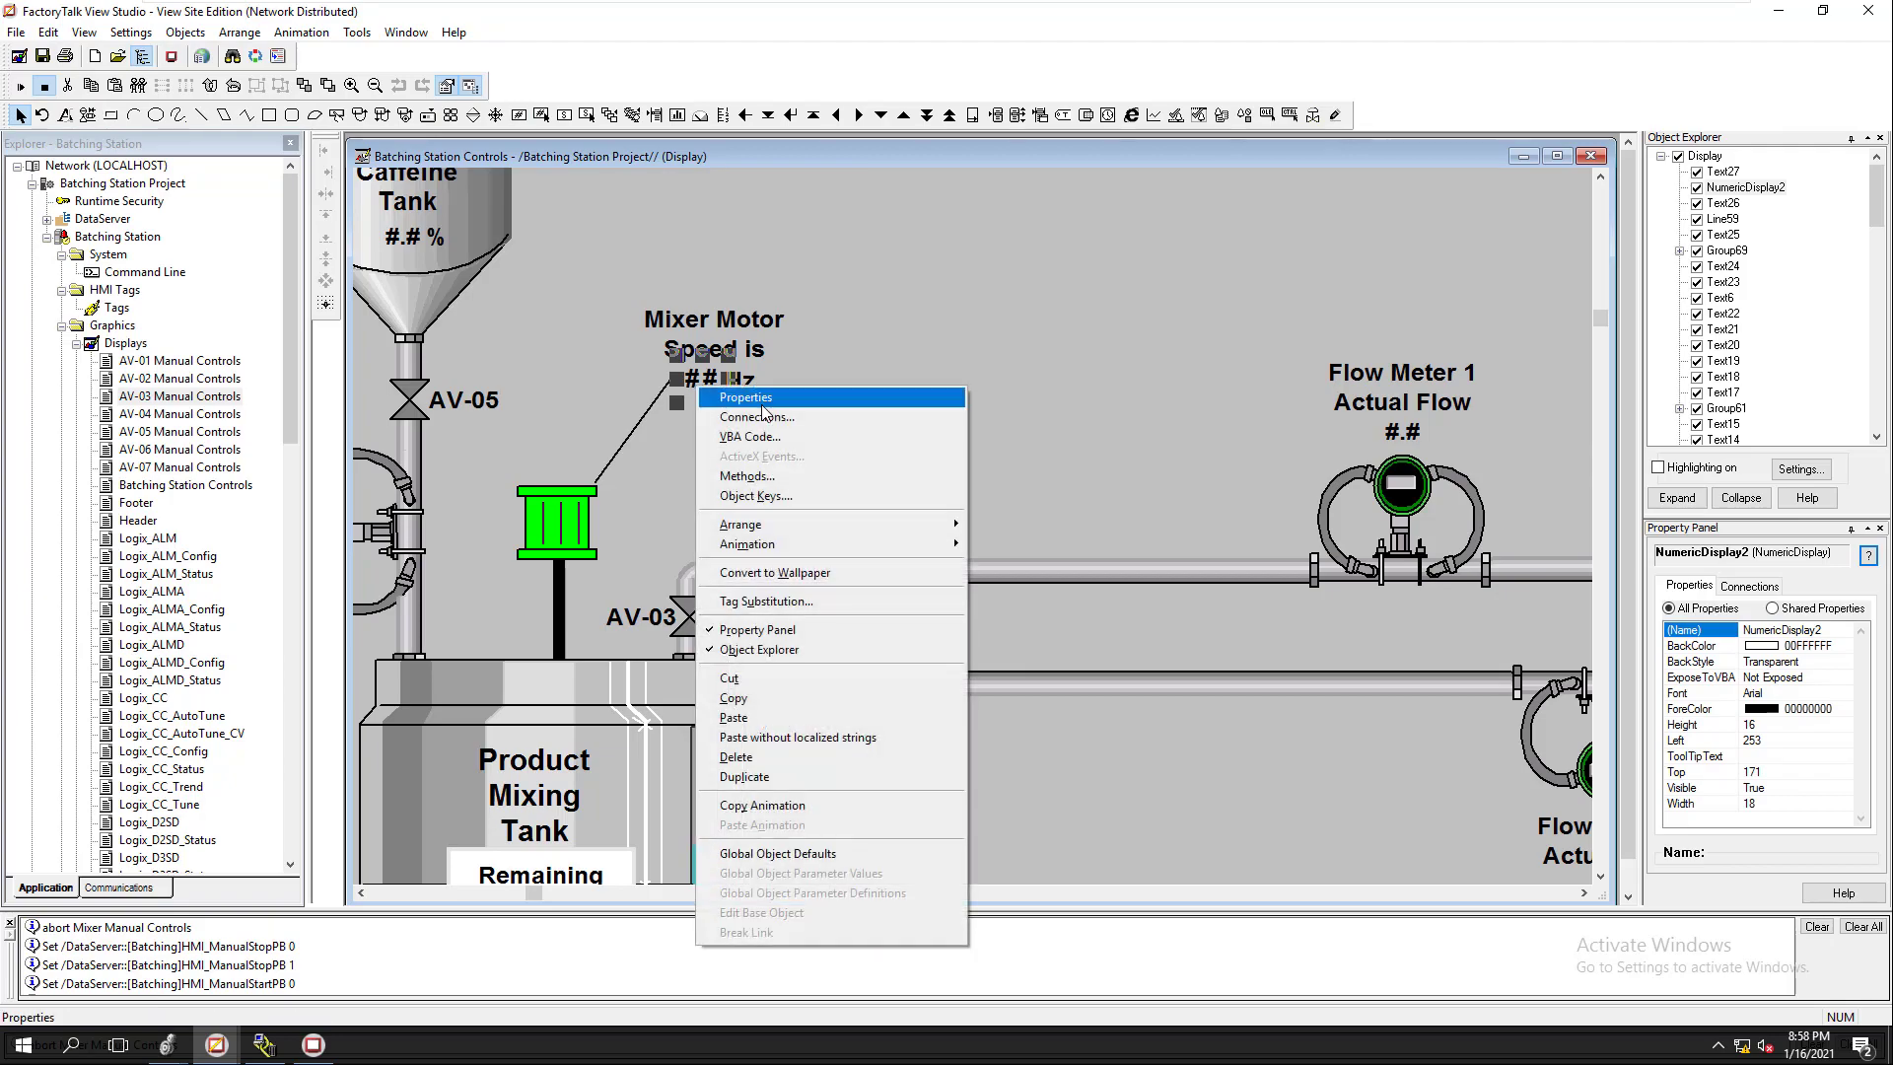
left_click(770, 397)
left_click(955, 373)
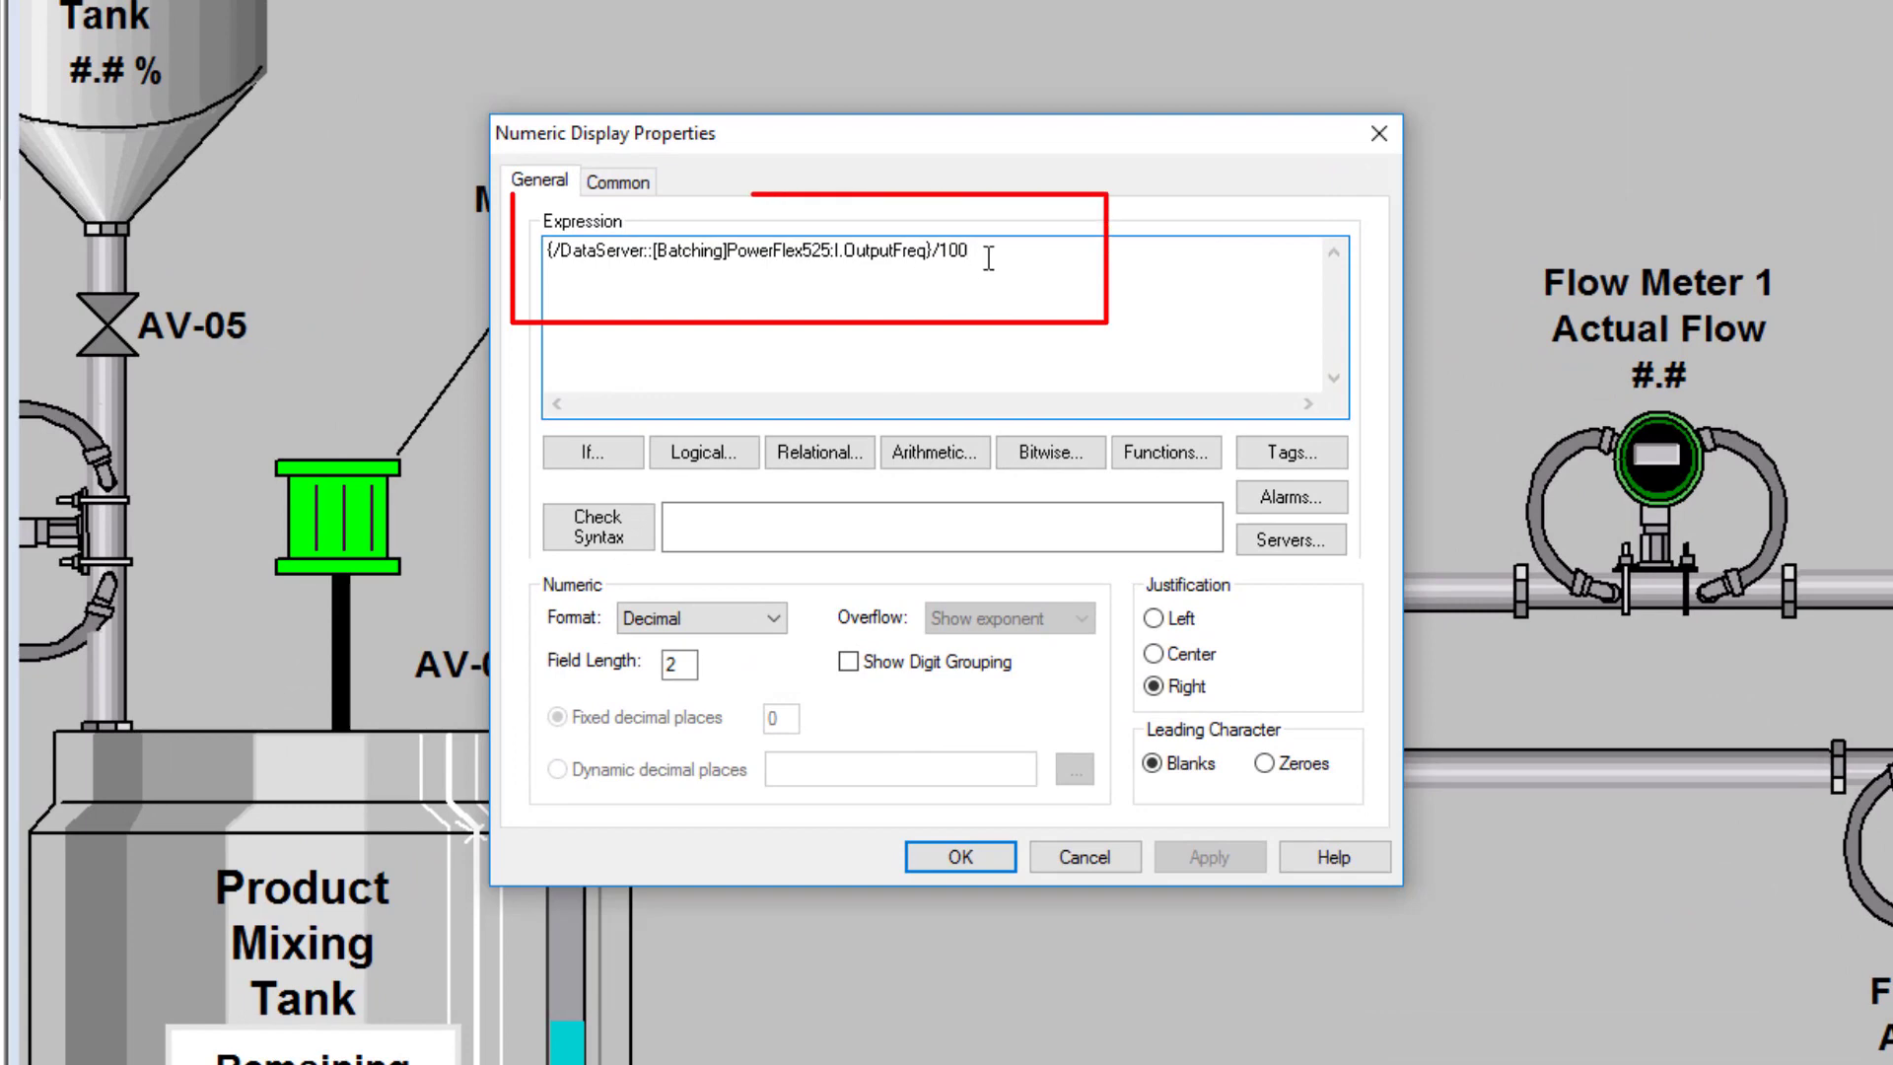
mouse_move(989, 259)
left_mouse_down()
mouse_move(641, 228)
mouse_move(652, 295)
left_mouse_up()
left_click(651, 295)
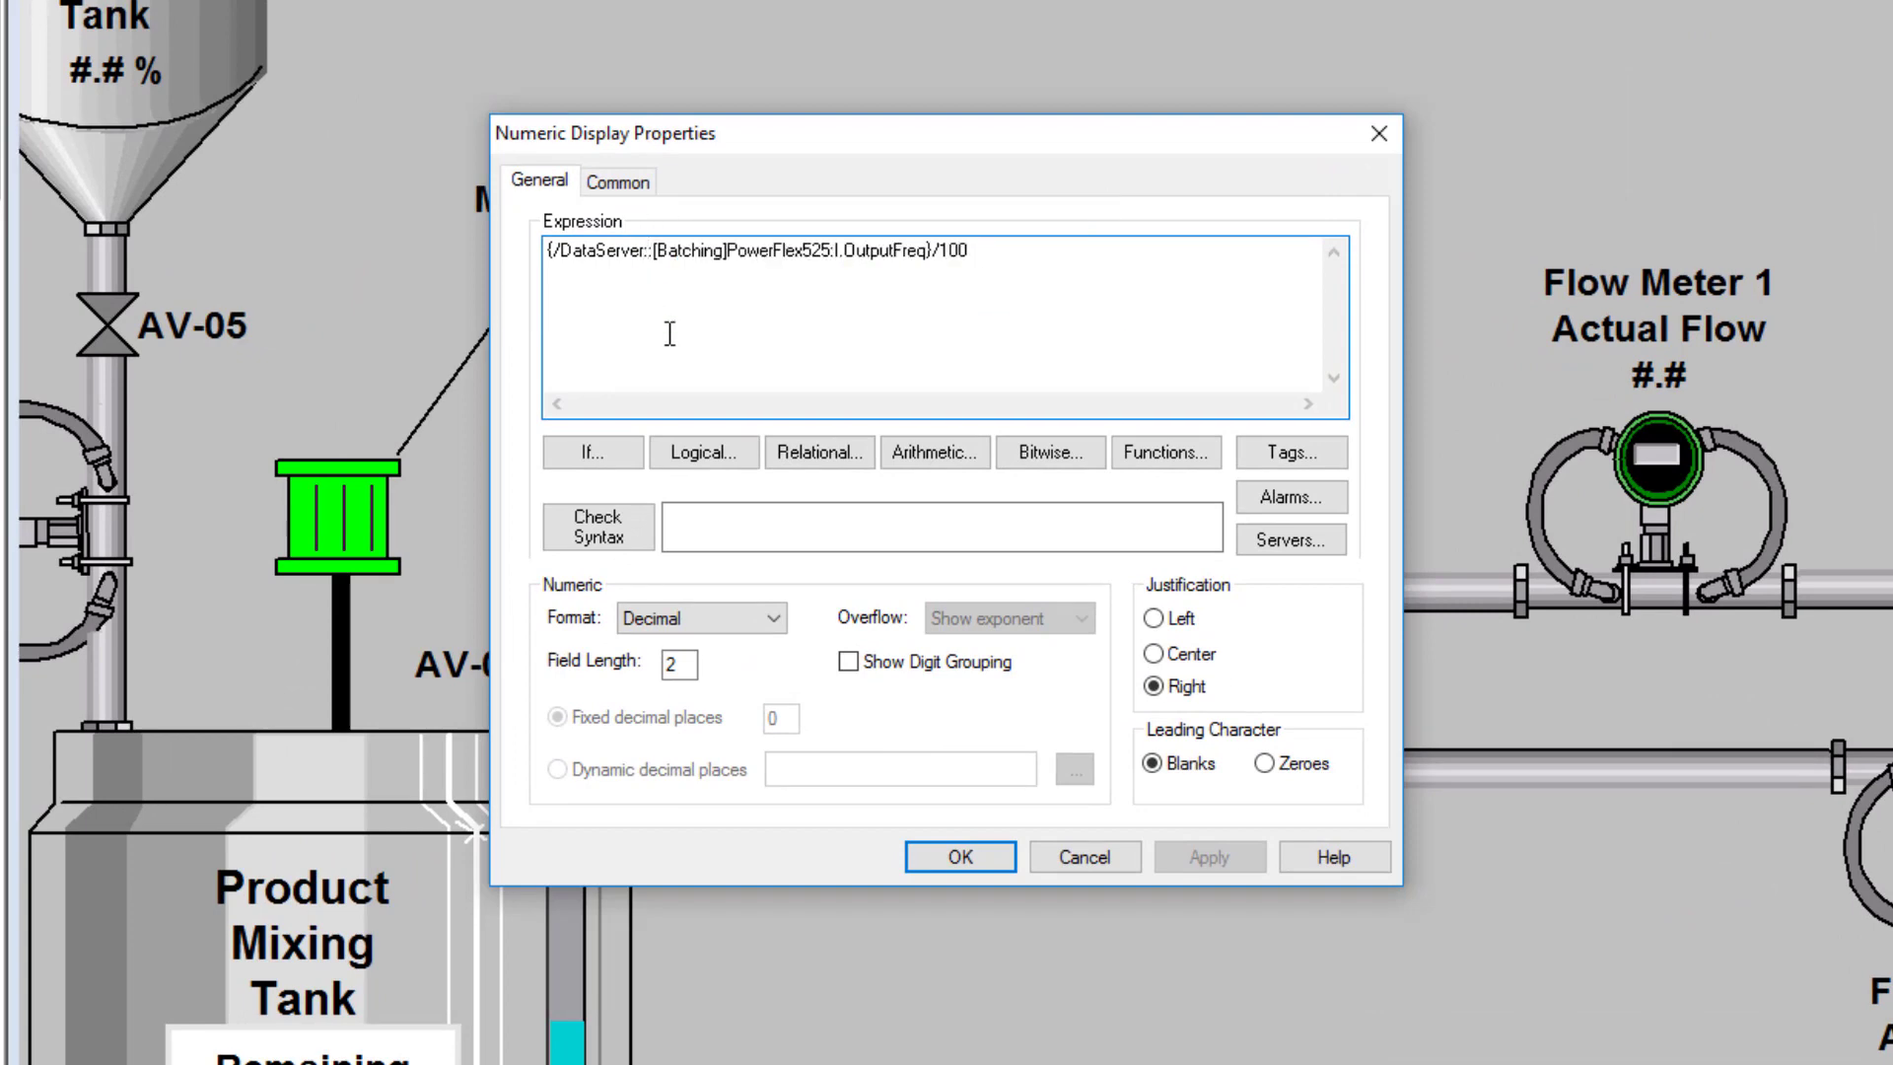
type(":")
Step: Check the expression reads {/DataServer::[Batching]PowerFlex525:I.OutputFreq}/100
left_click_drag(1021, 255, 697, 325)
left_click(715, 253)
left_click_drag(927, 255, 696, 257)
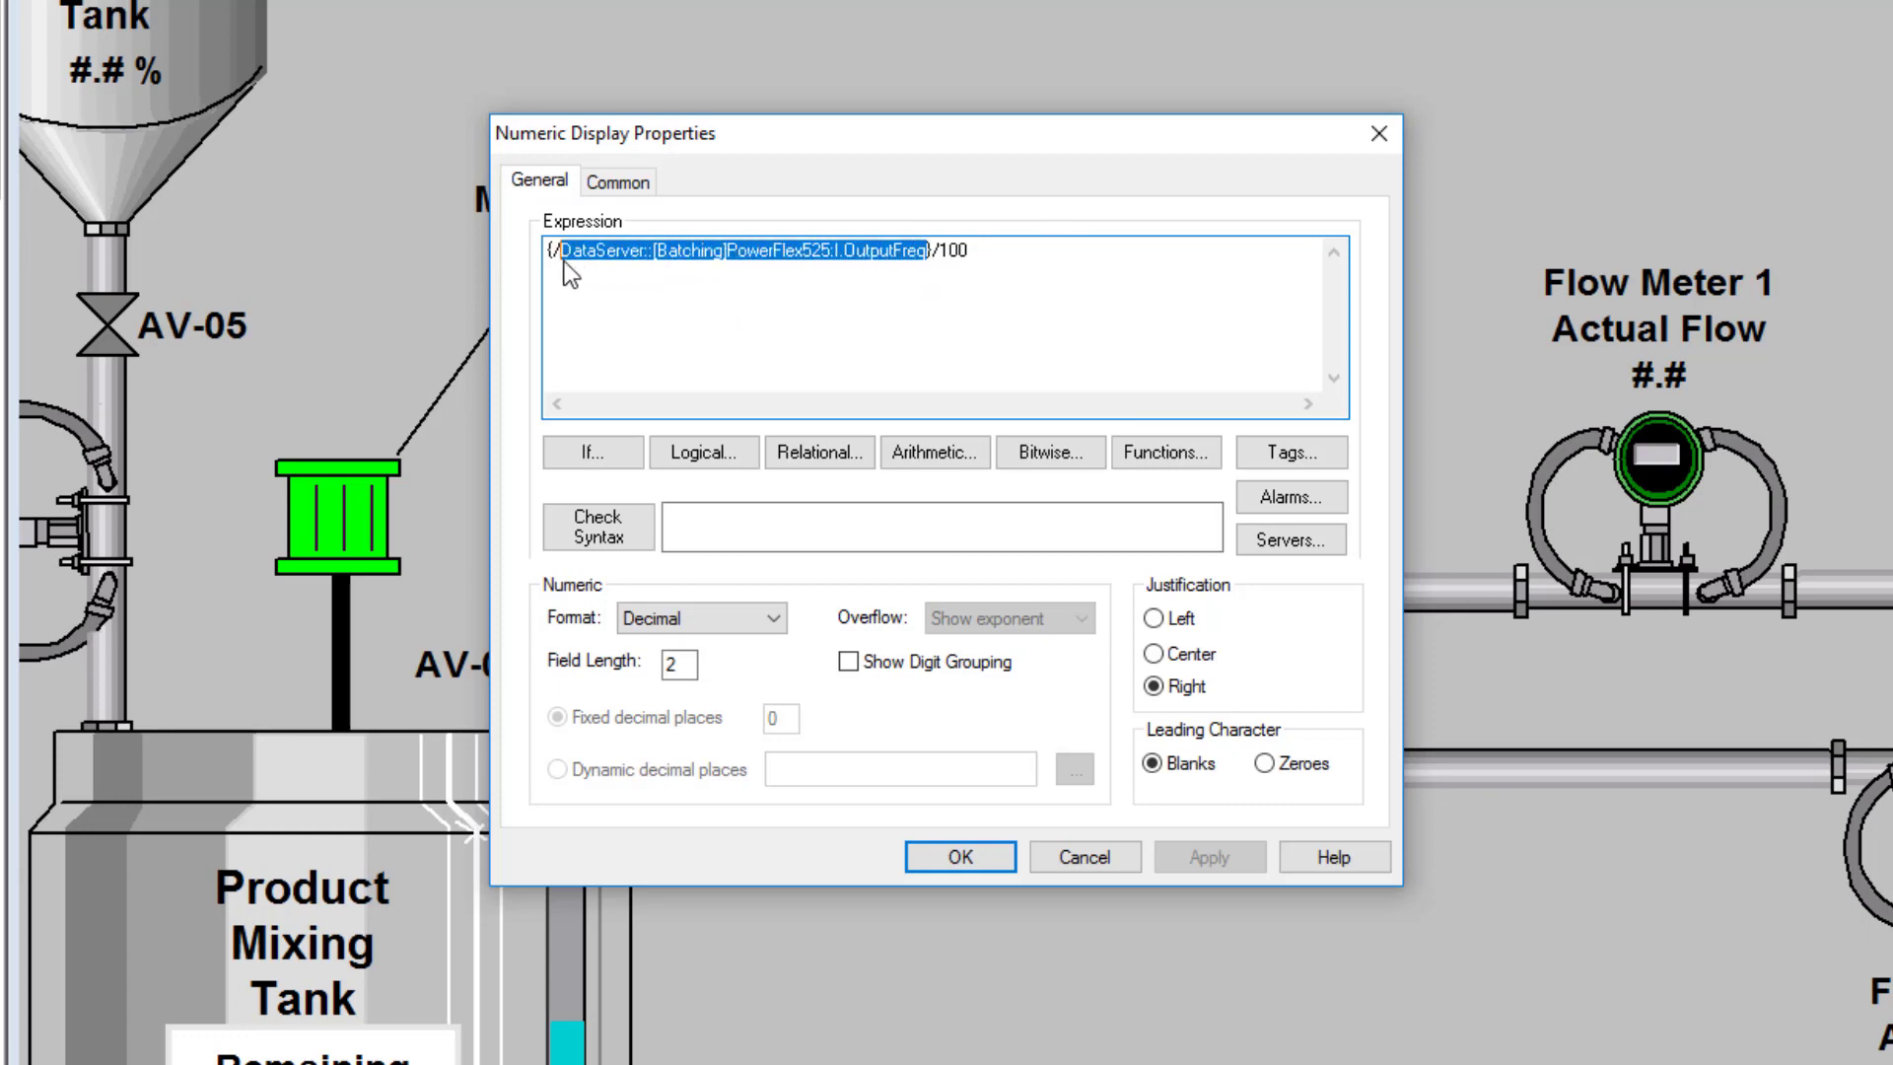
left_click_drag(550, 262, 545, 259)
left_click(984, 251)
double_click(982, 251)
left_click(933, 286)
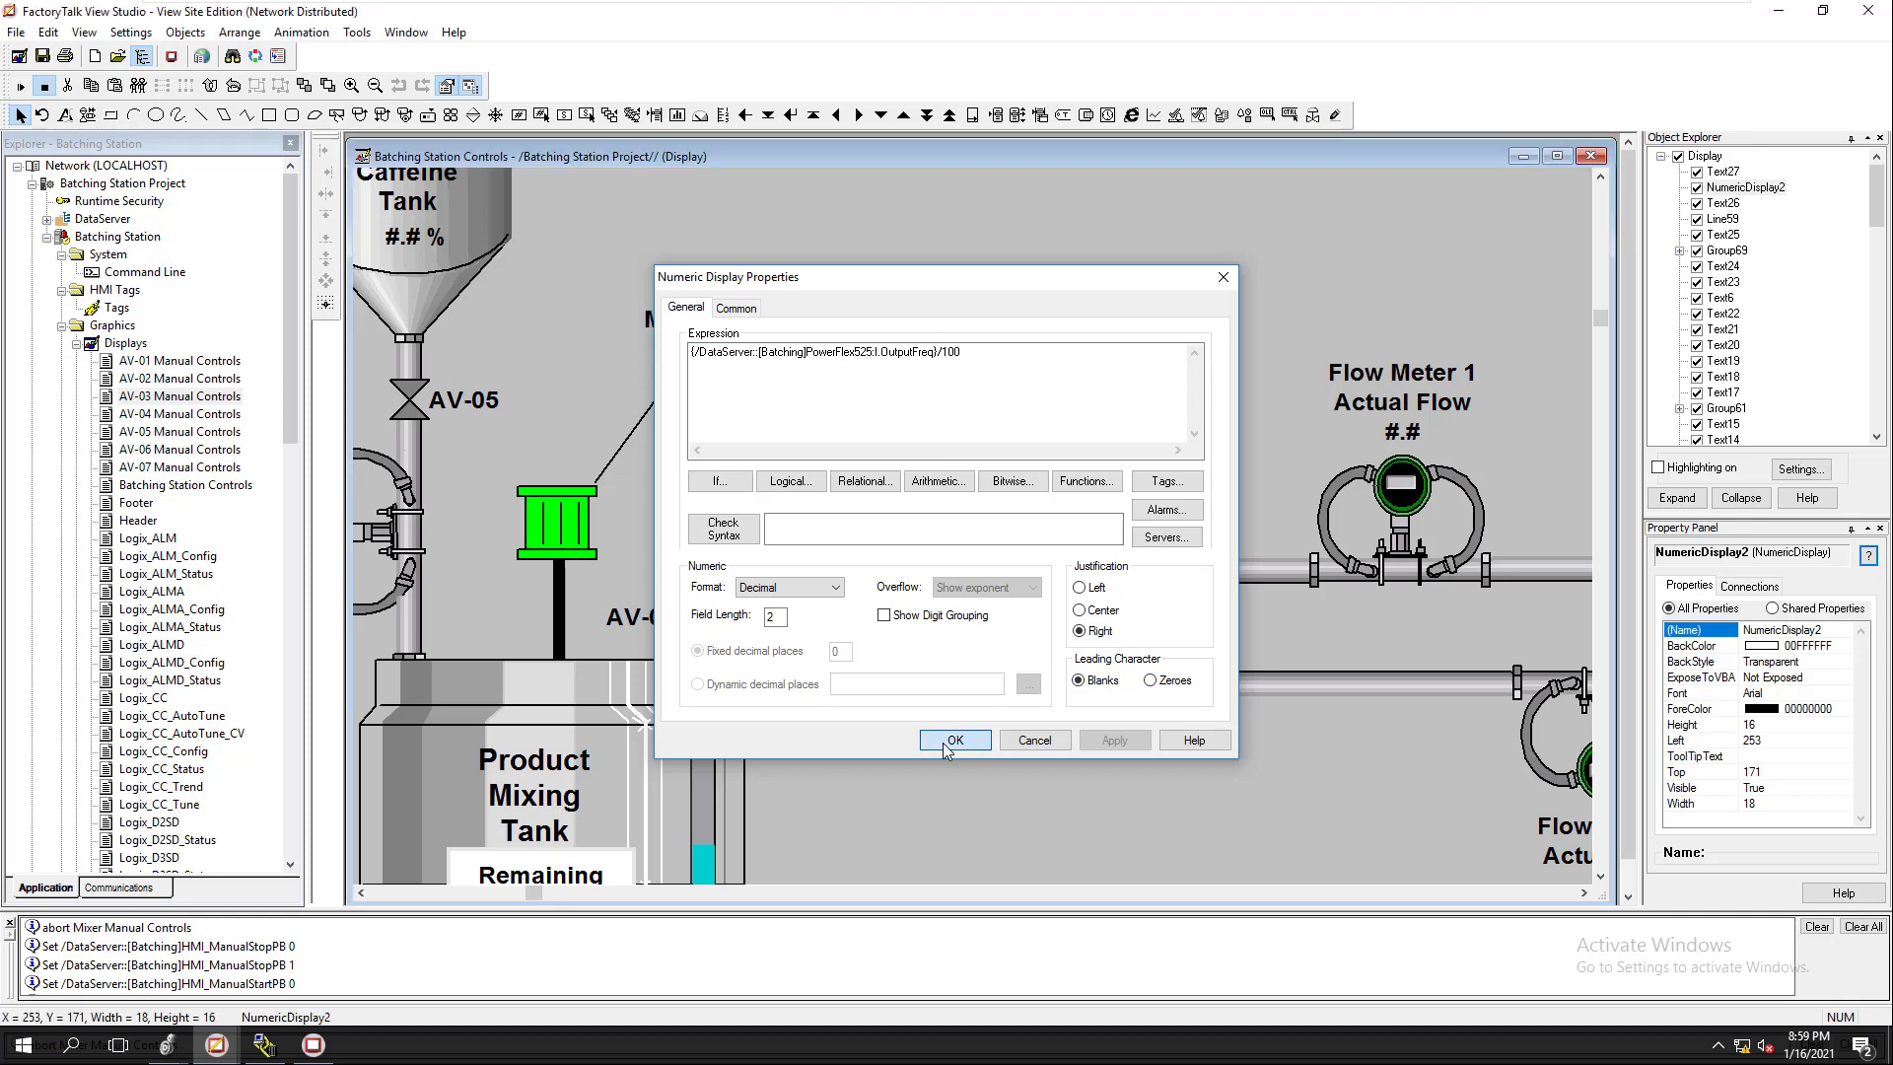
Step: Confirm the mixer speed expression and inspect the Flow Meter 1 Actual Flow text's embedded tag
left_click(951, 792)
left_click(742, 475)
left_click(1416, 437)
right_click(1416, 438)
left_click(1449, 443)
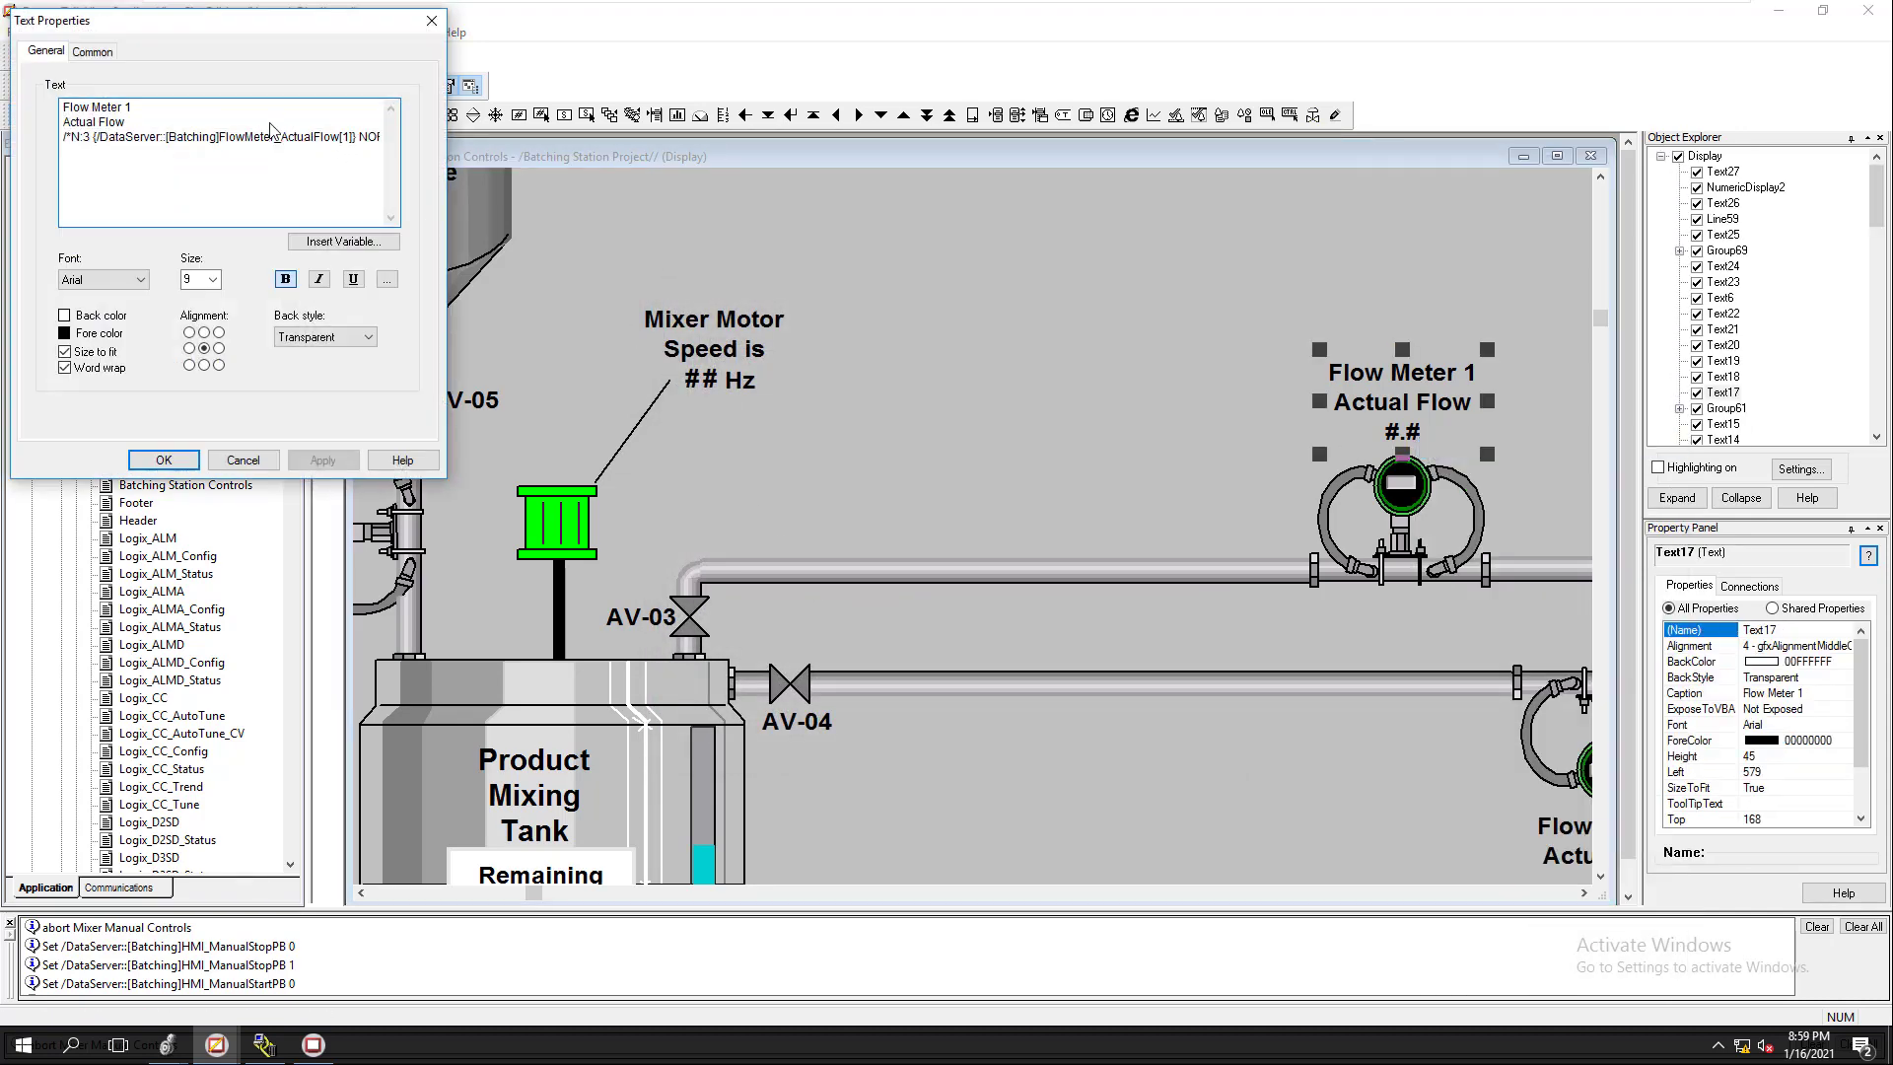
triple_click(273, 143)
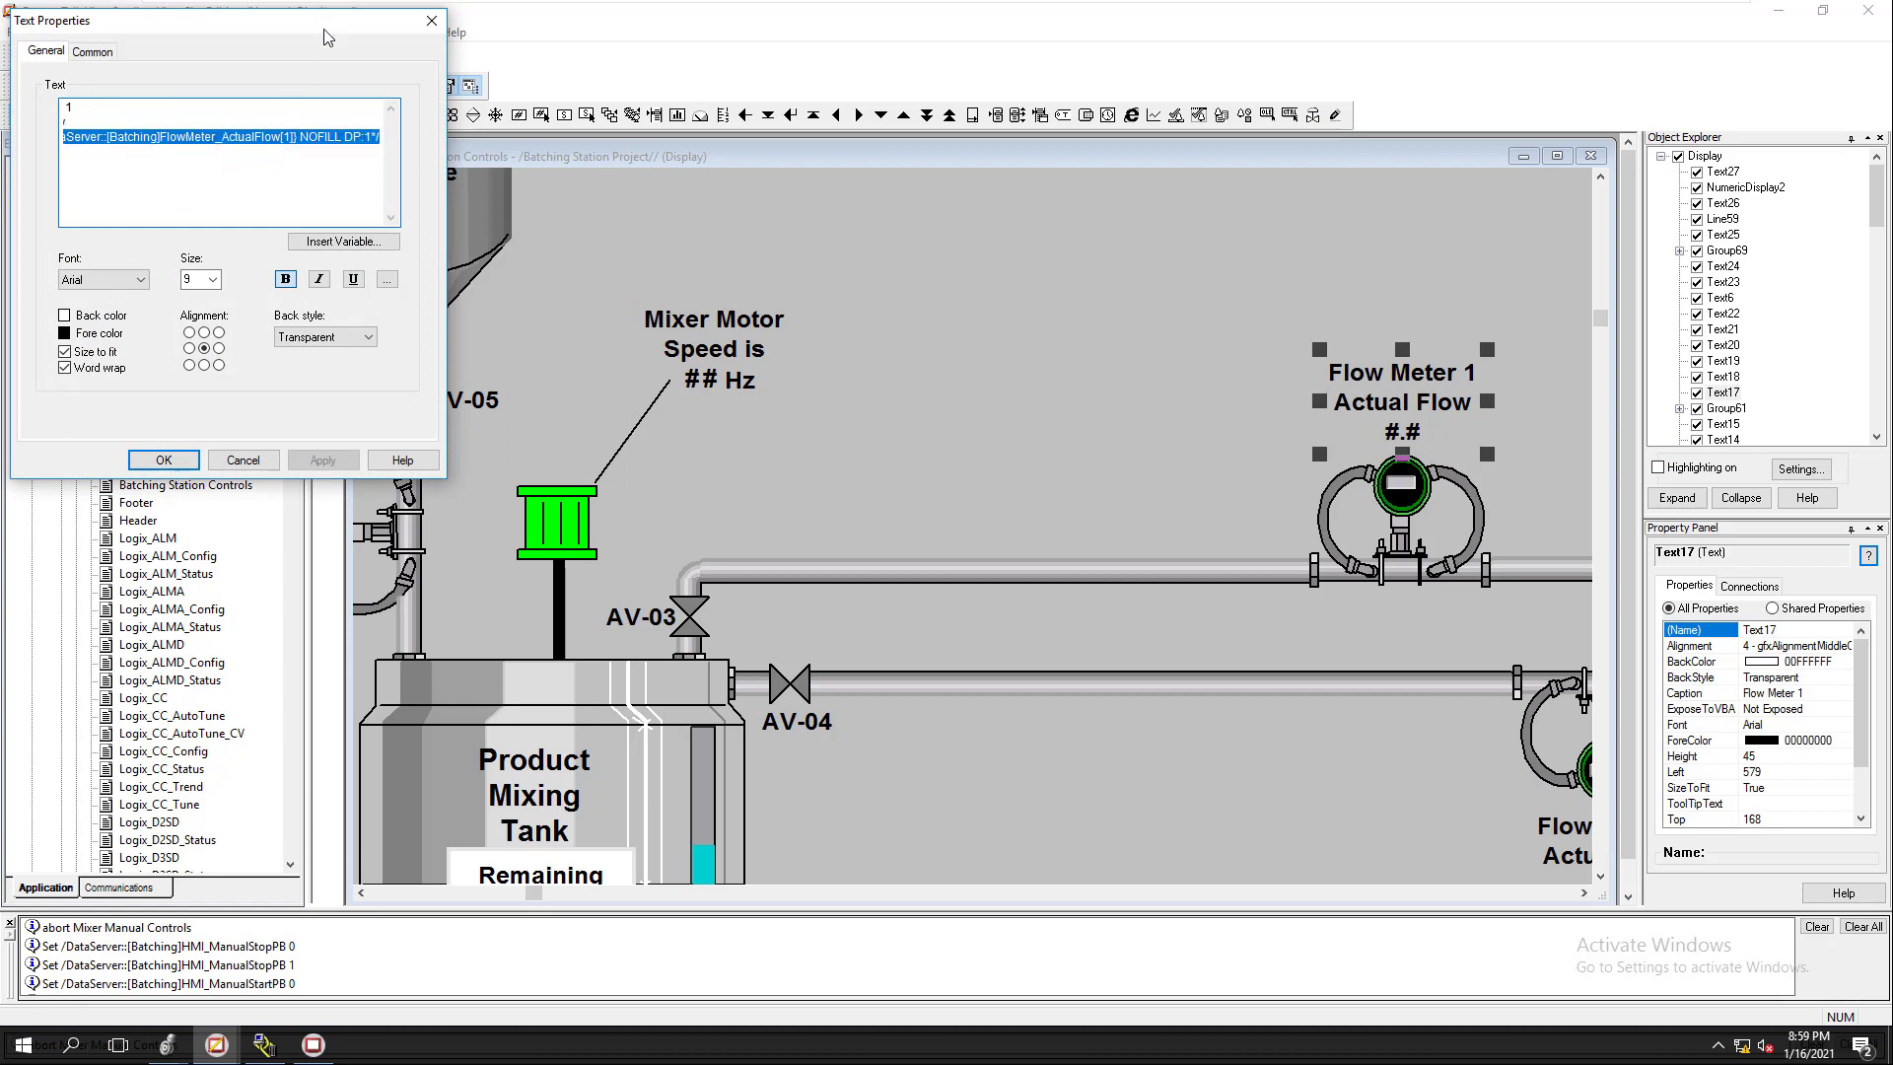
left_click_drag(325, 22, 698, 187)
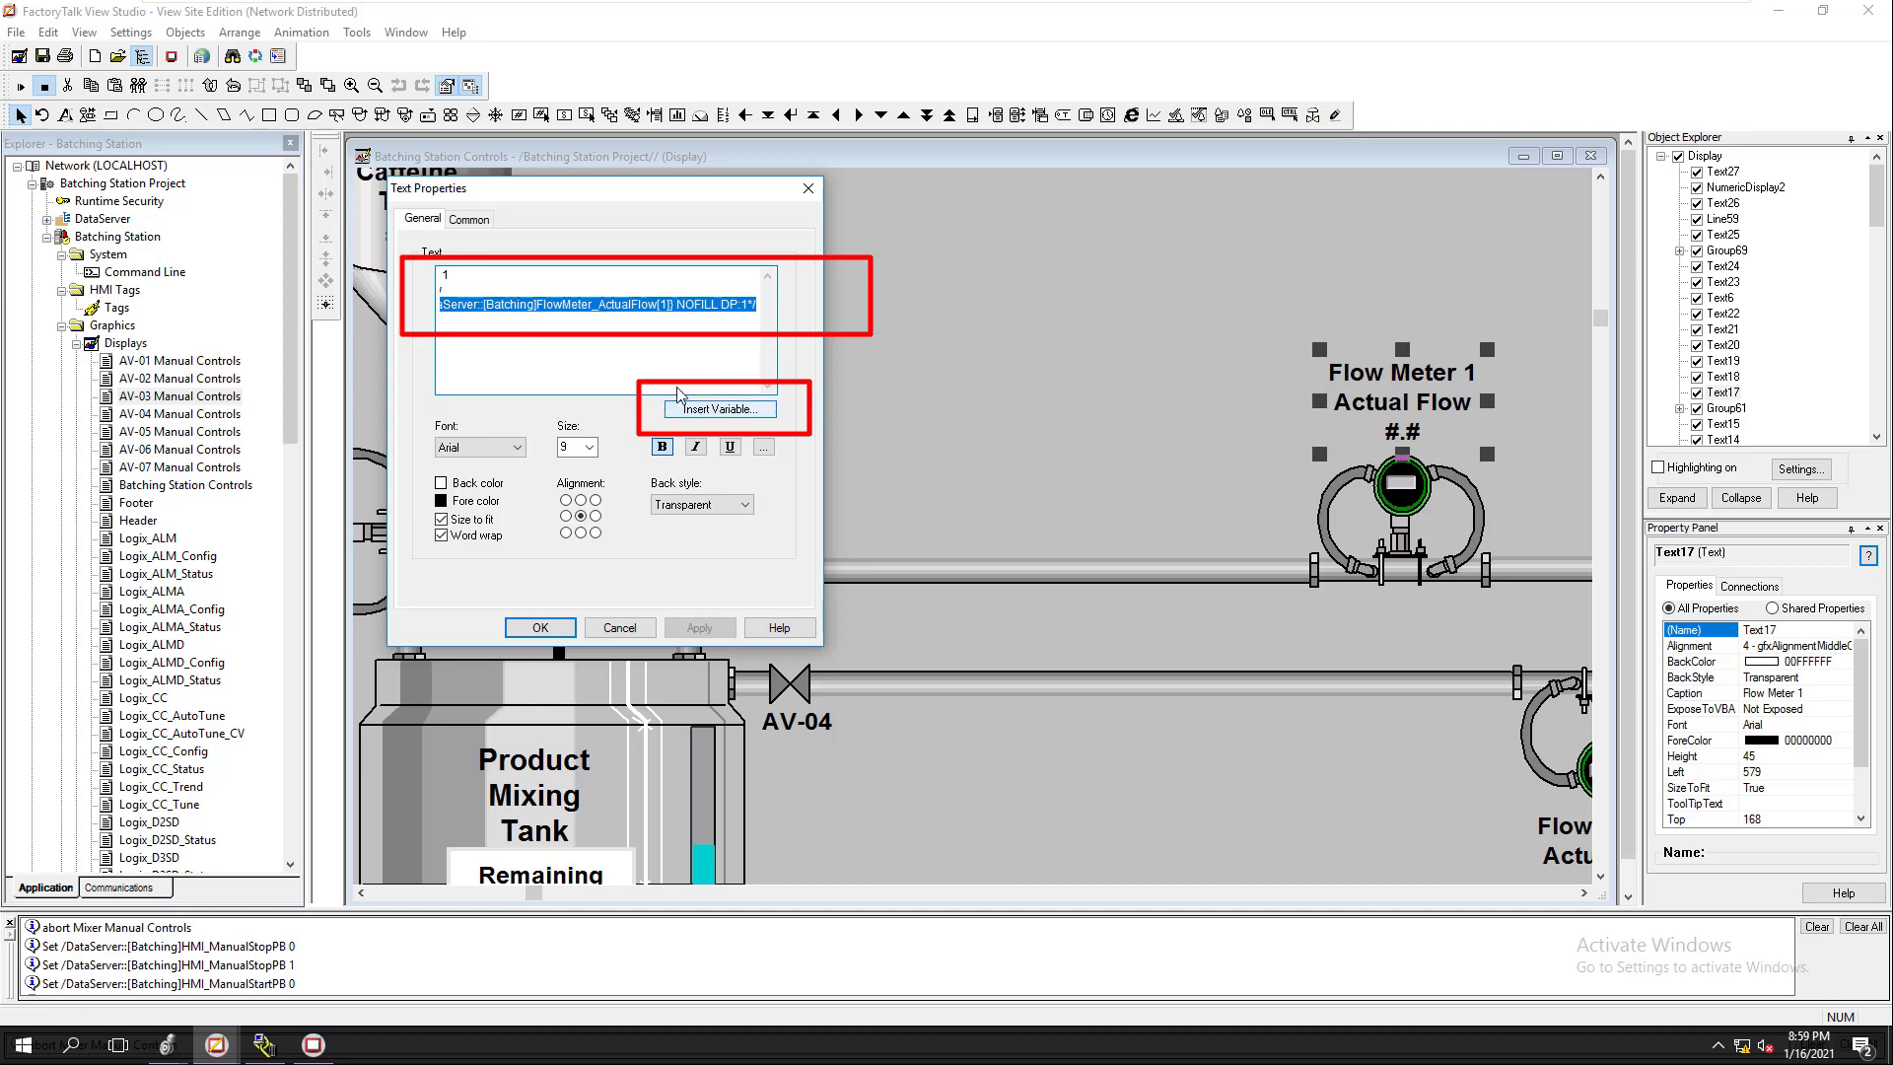
left_click(619, 629)
left_click(903, 440)
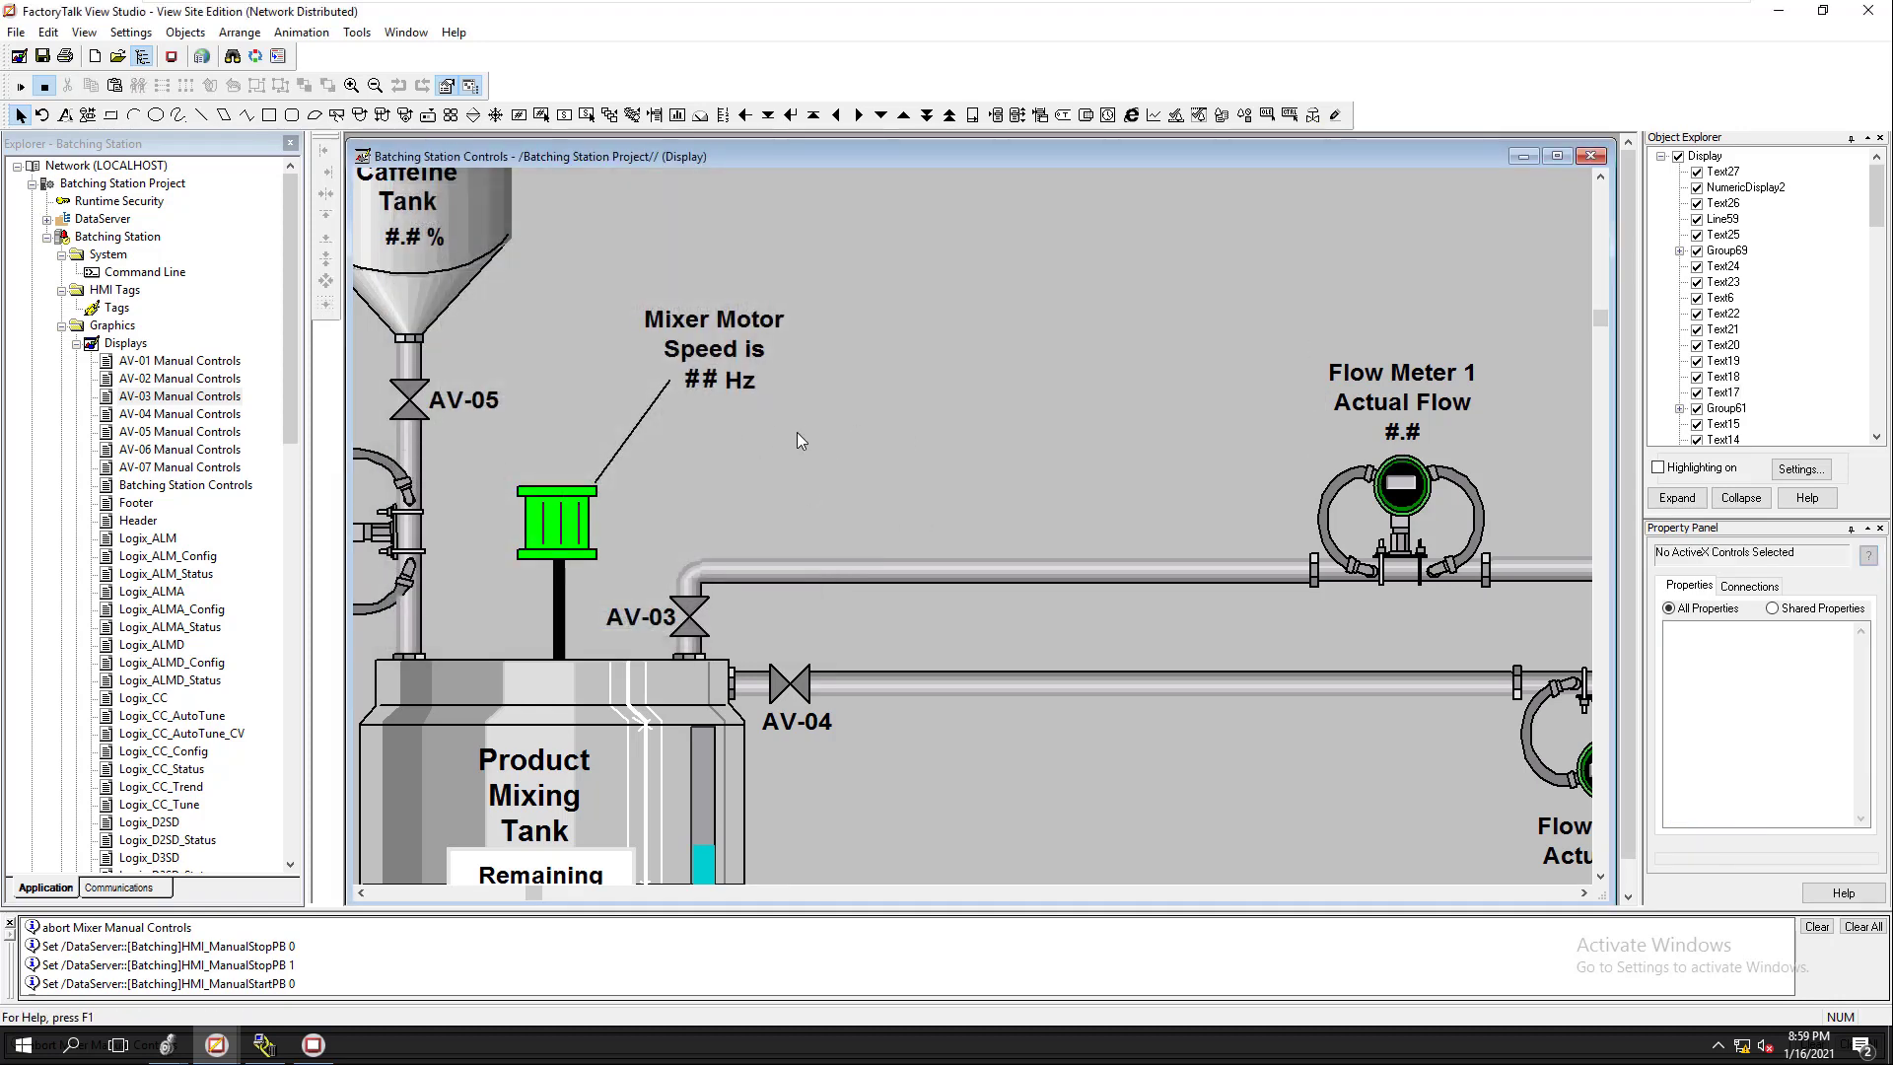
Step: Recheck the mixer speed readout's properties without changes and save the Batching Station Controls display
left_click(708, 382)
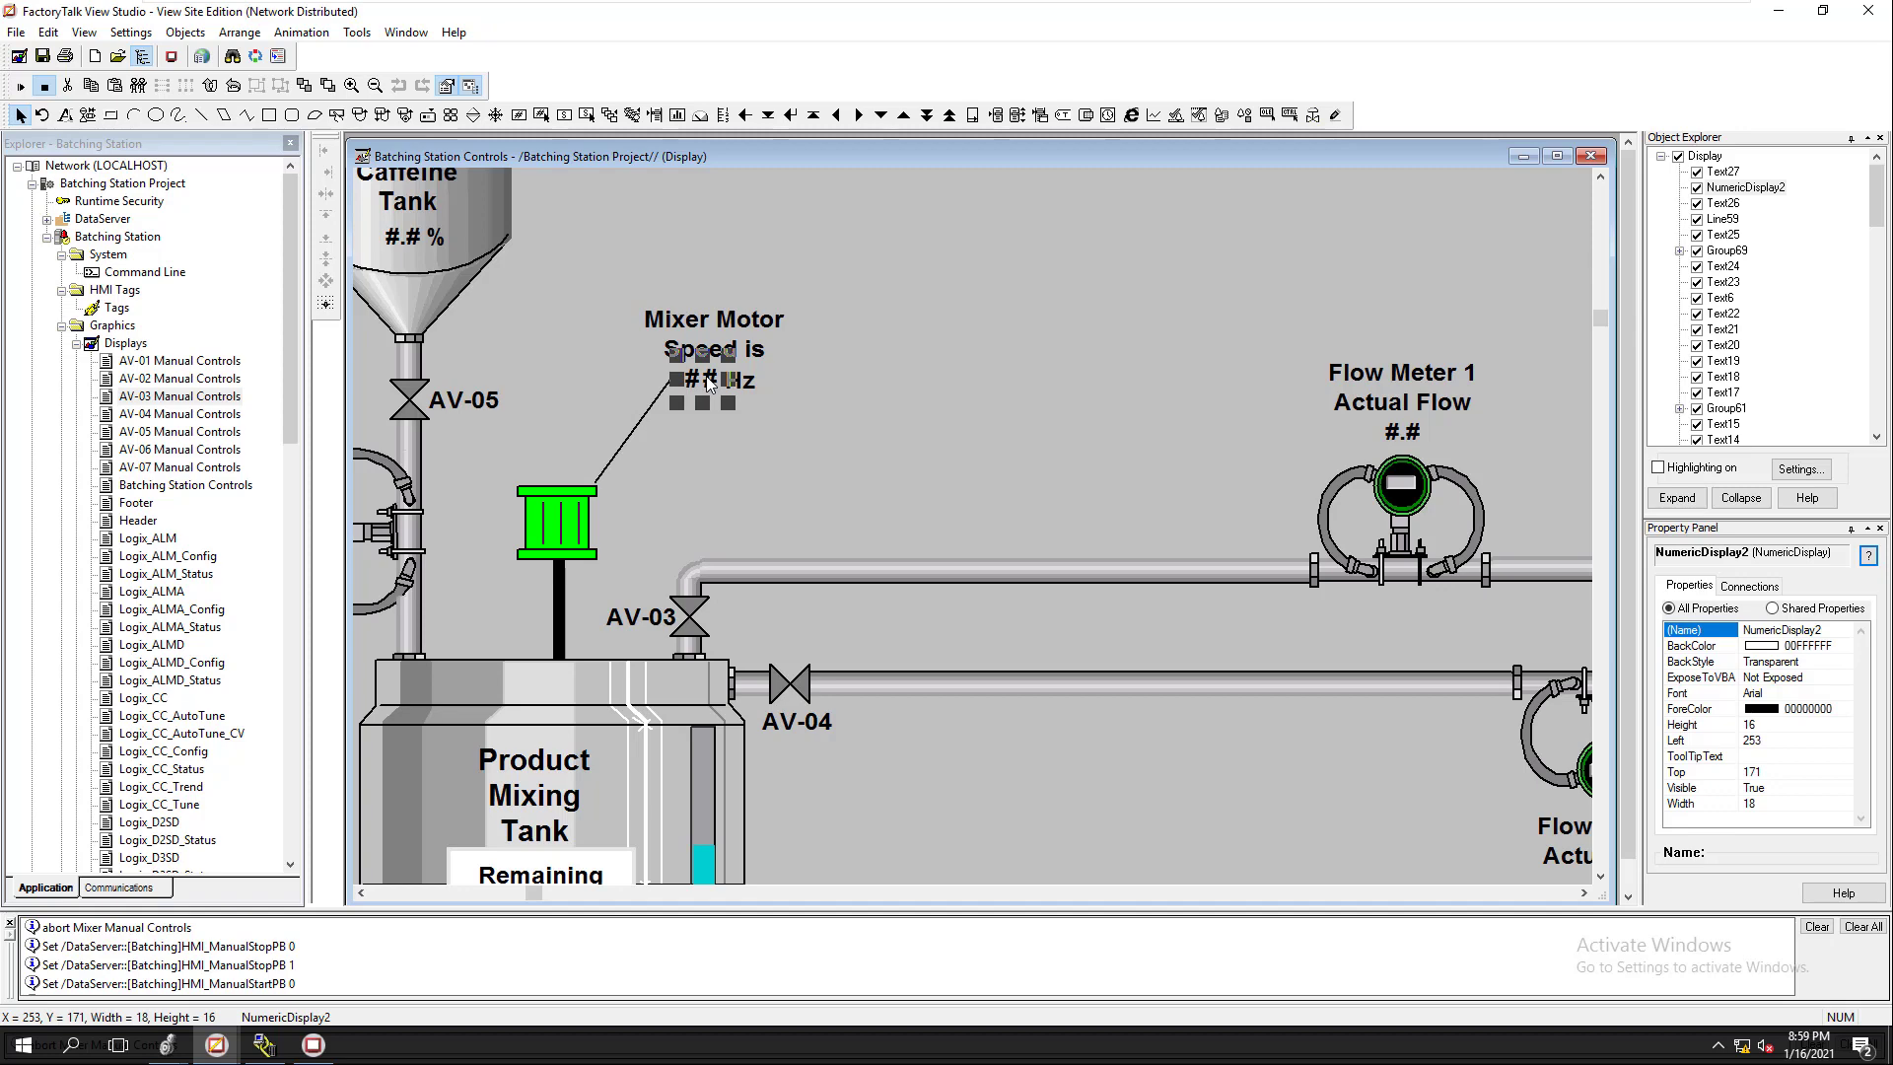
right_click(708, 382)
left_click(740, 389)
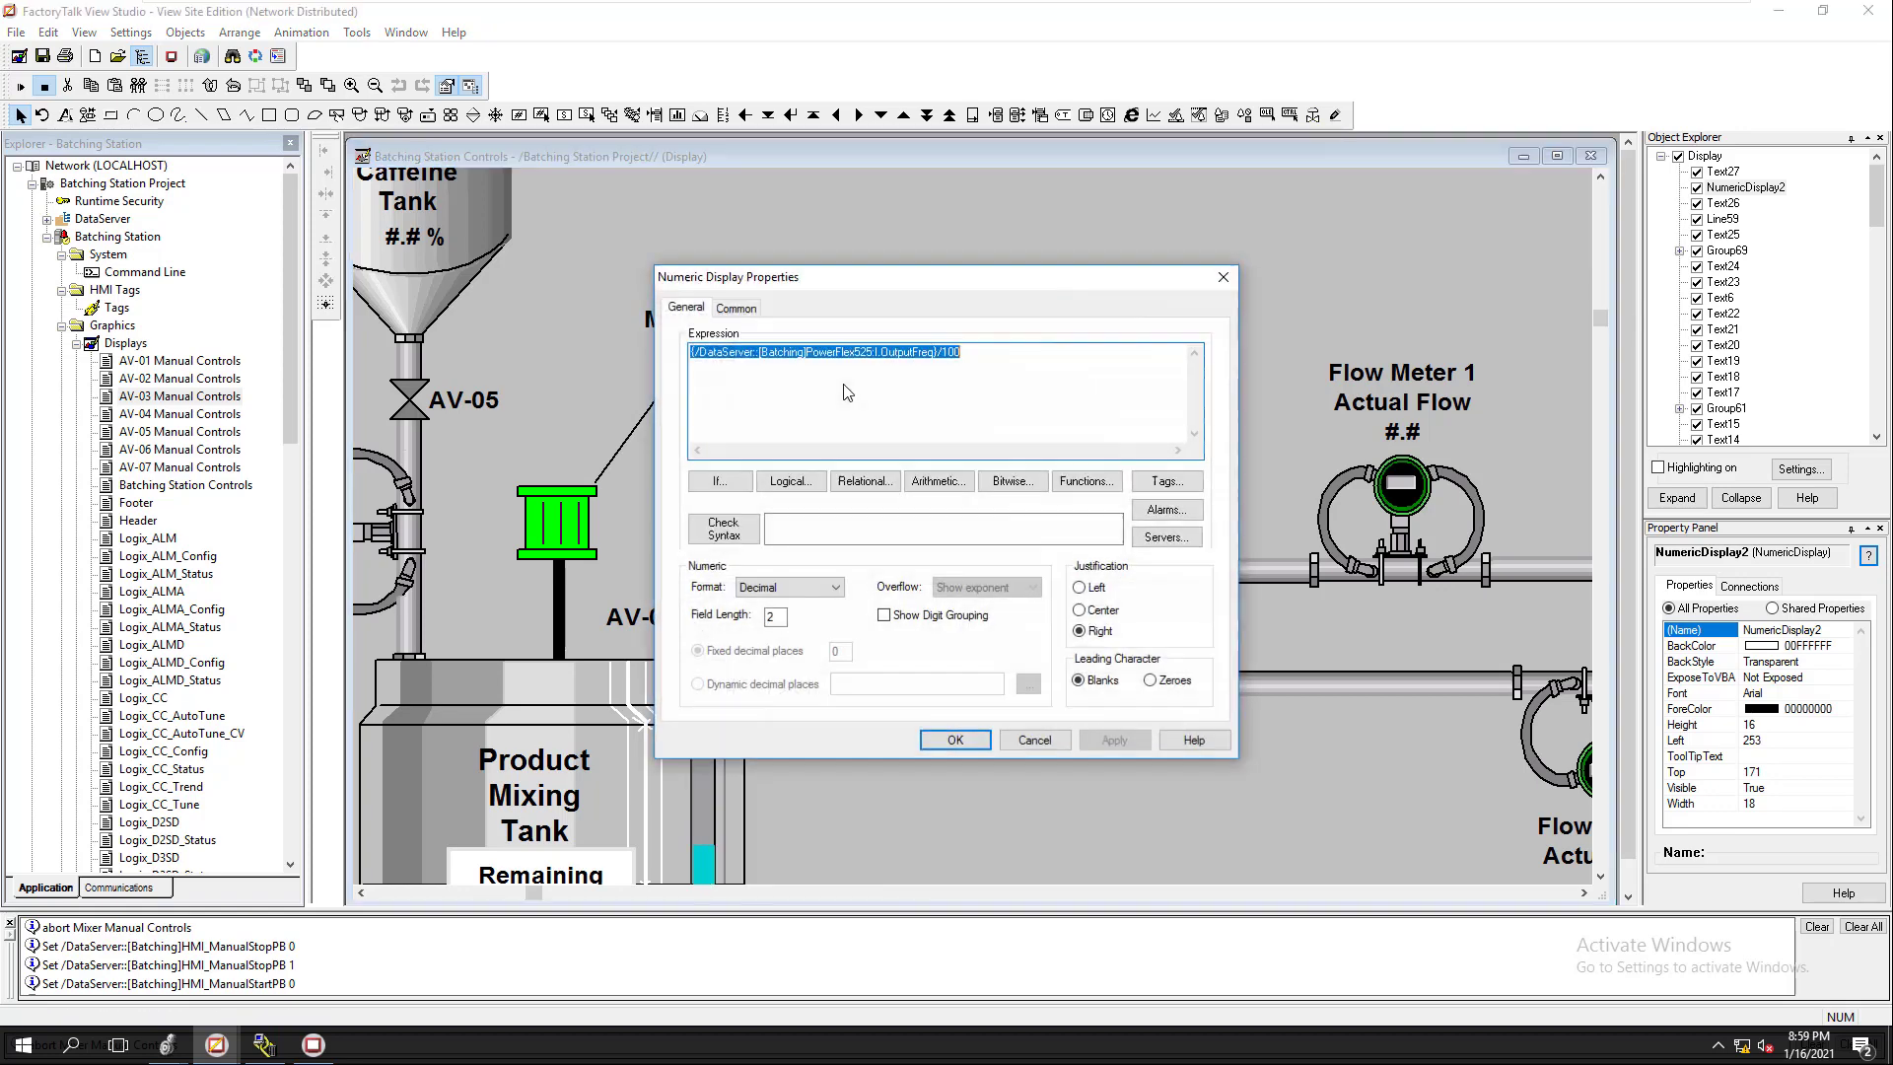
left_click(1035, 741)
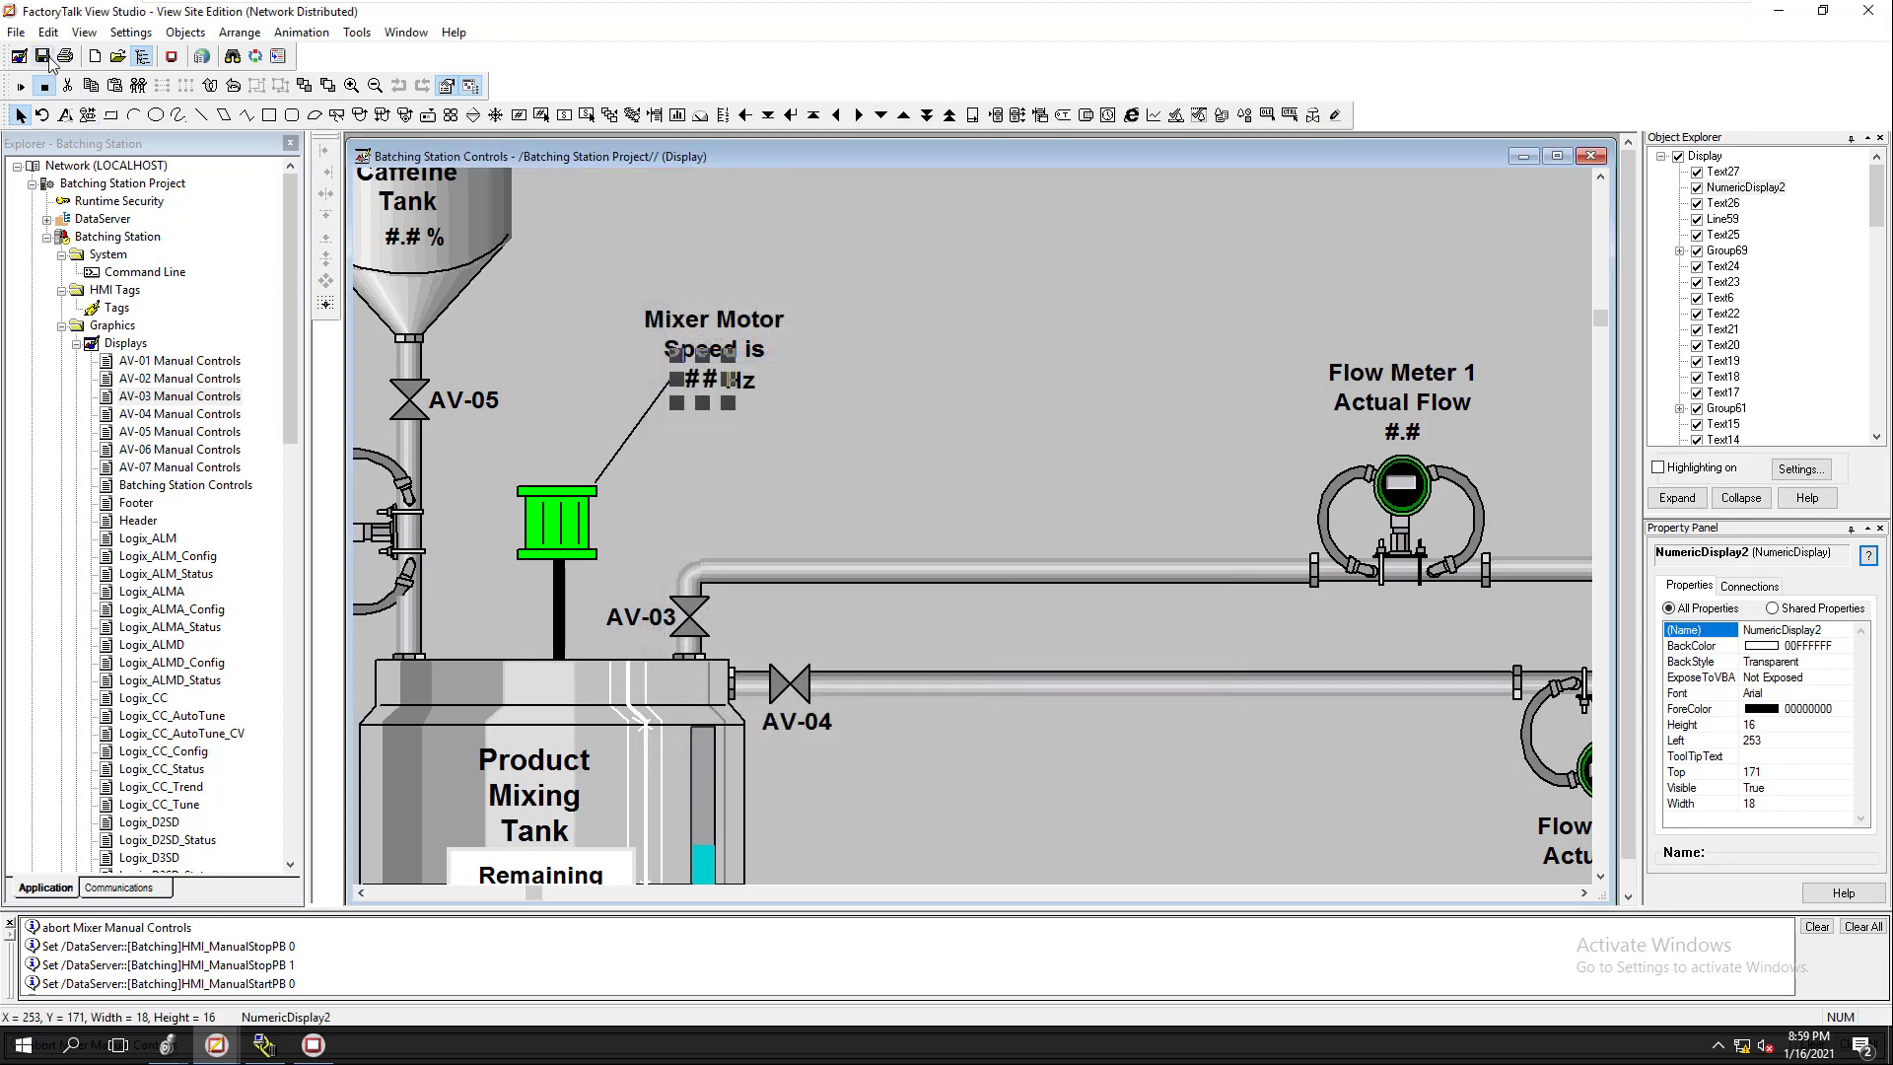
left_click(43, 56)
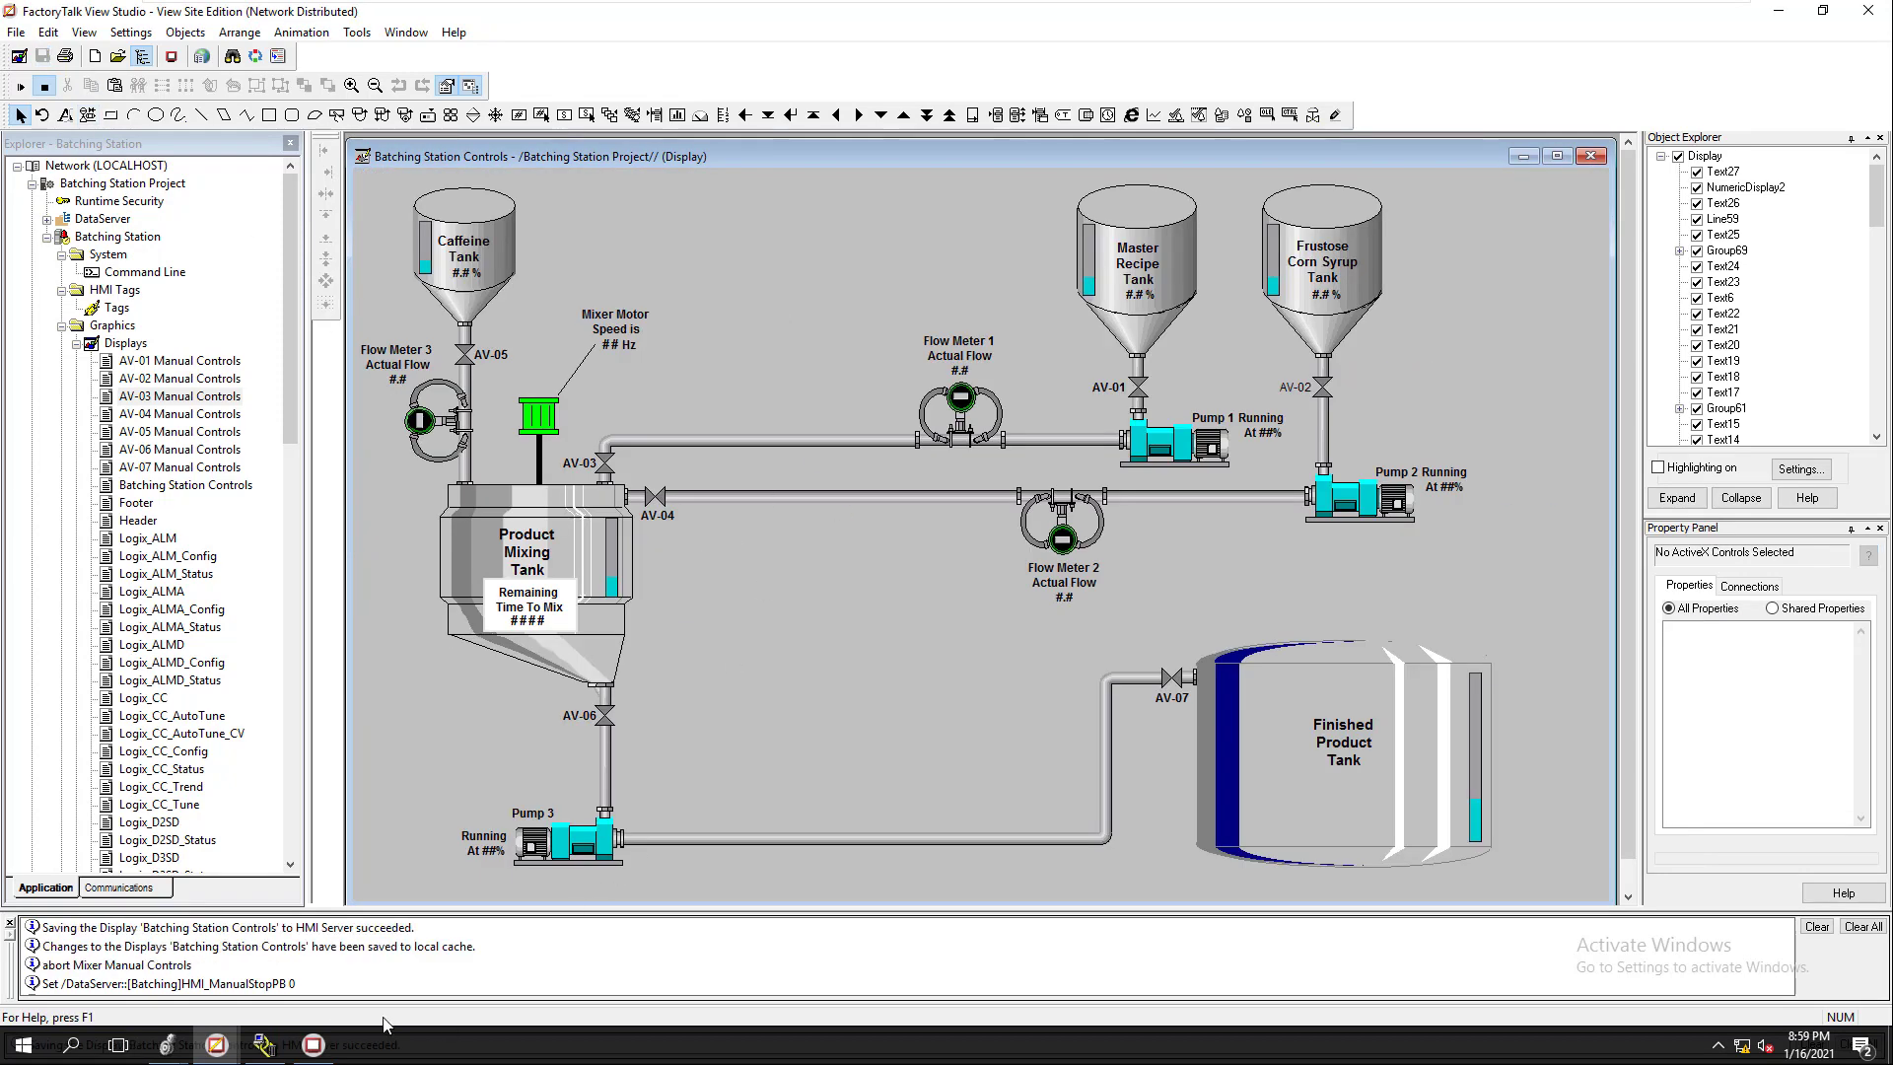
Step: Start the mixer with Start PB, watch the speed reach 10 Hz, then stop it with Stop PB
left_click(312, 1047)
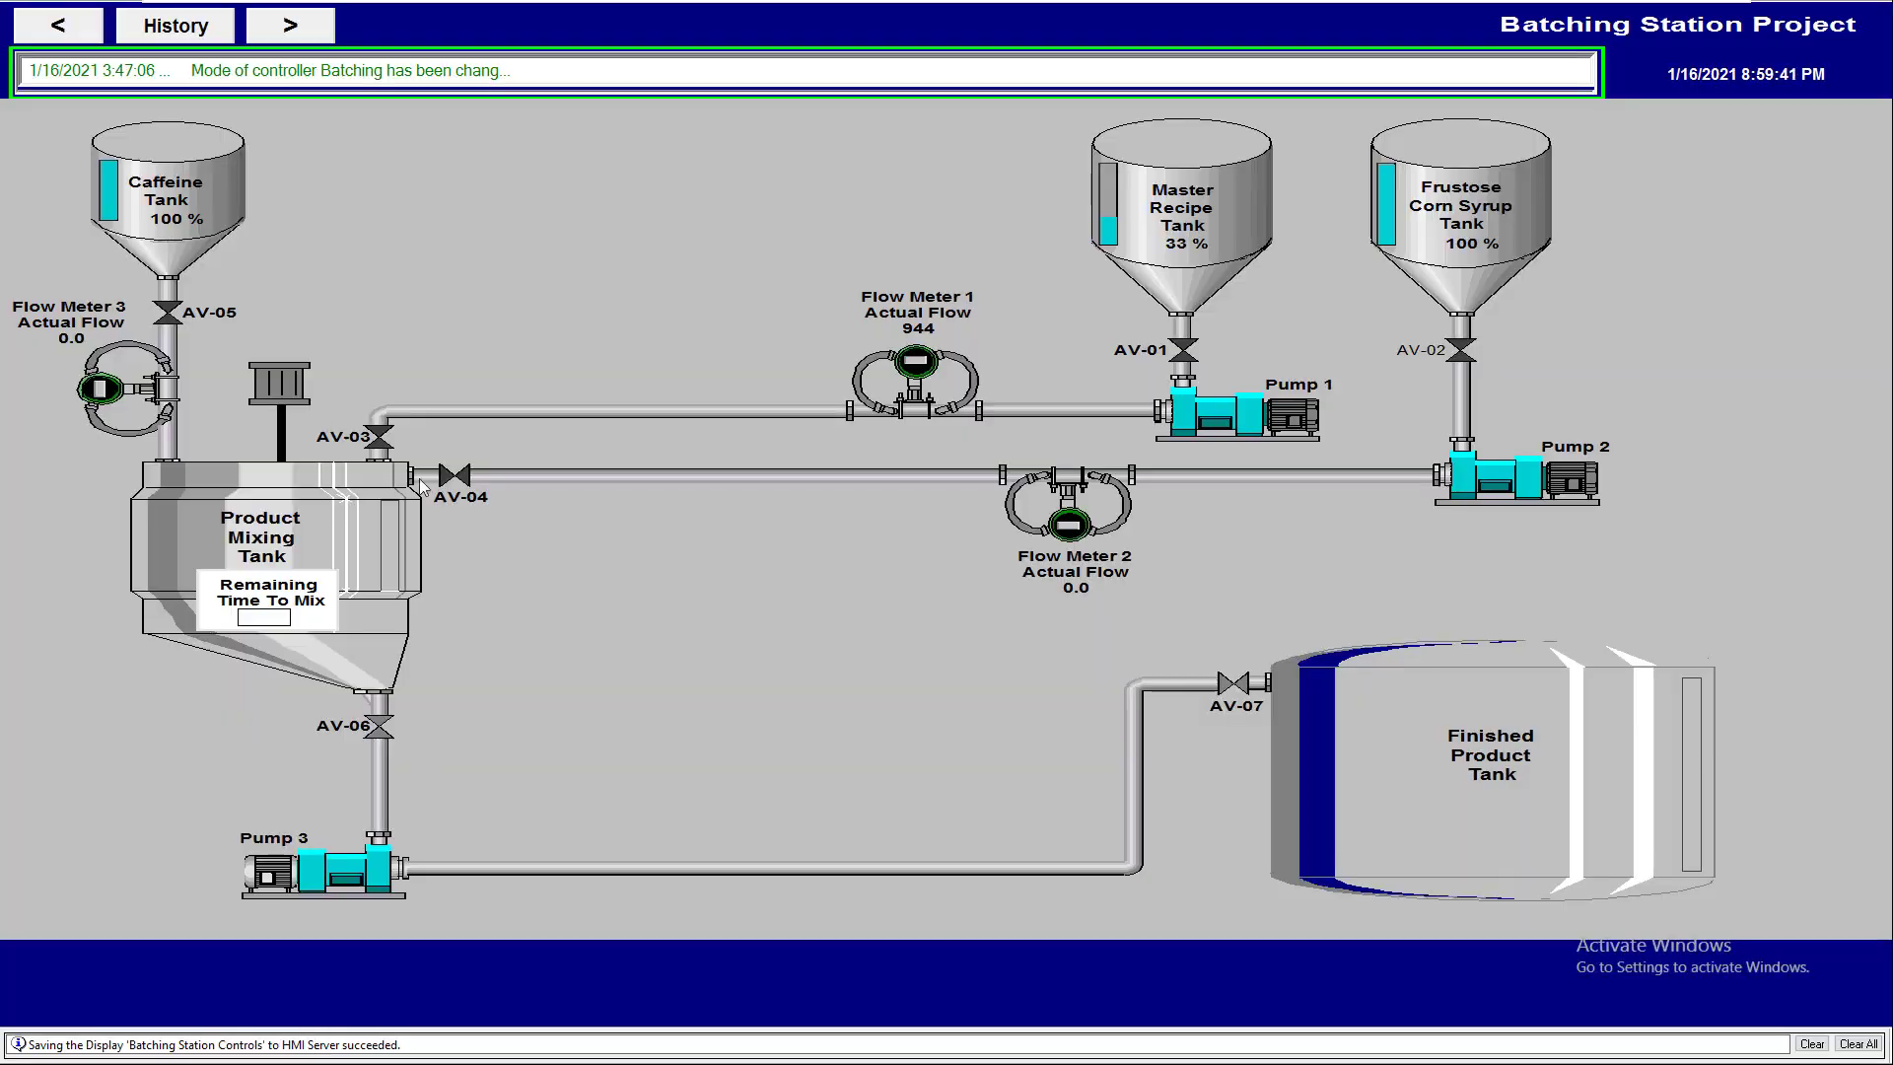
left_click(276, 387)
left_click(447, 330)
left_click(626, 360)
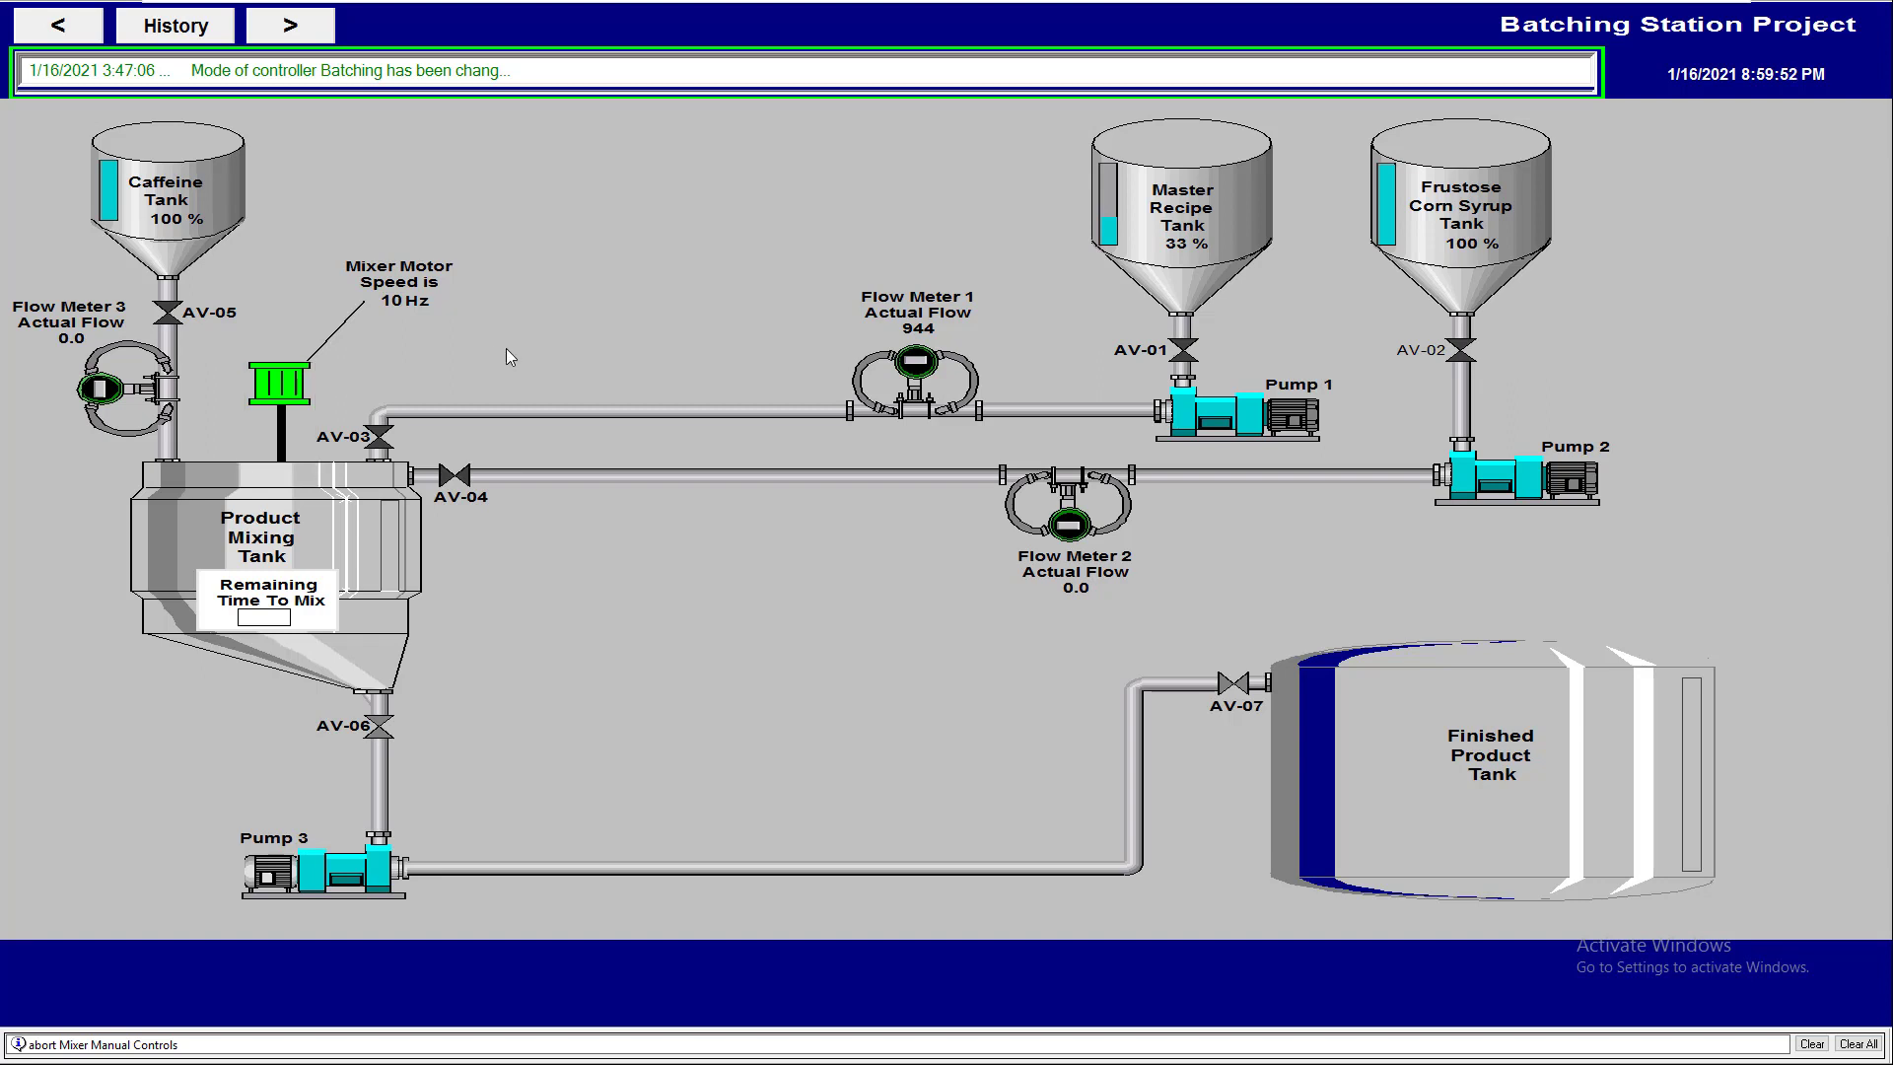
left_click(291, 381)
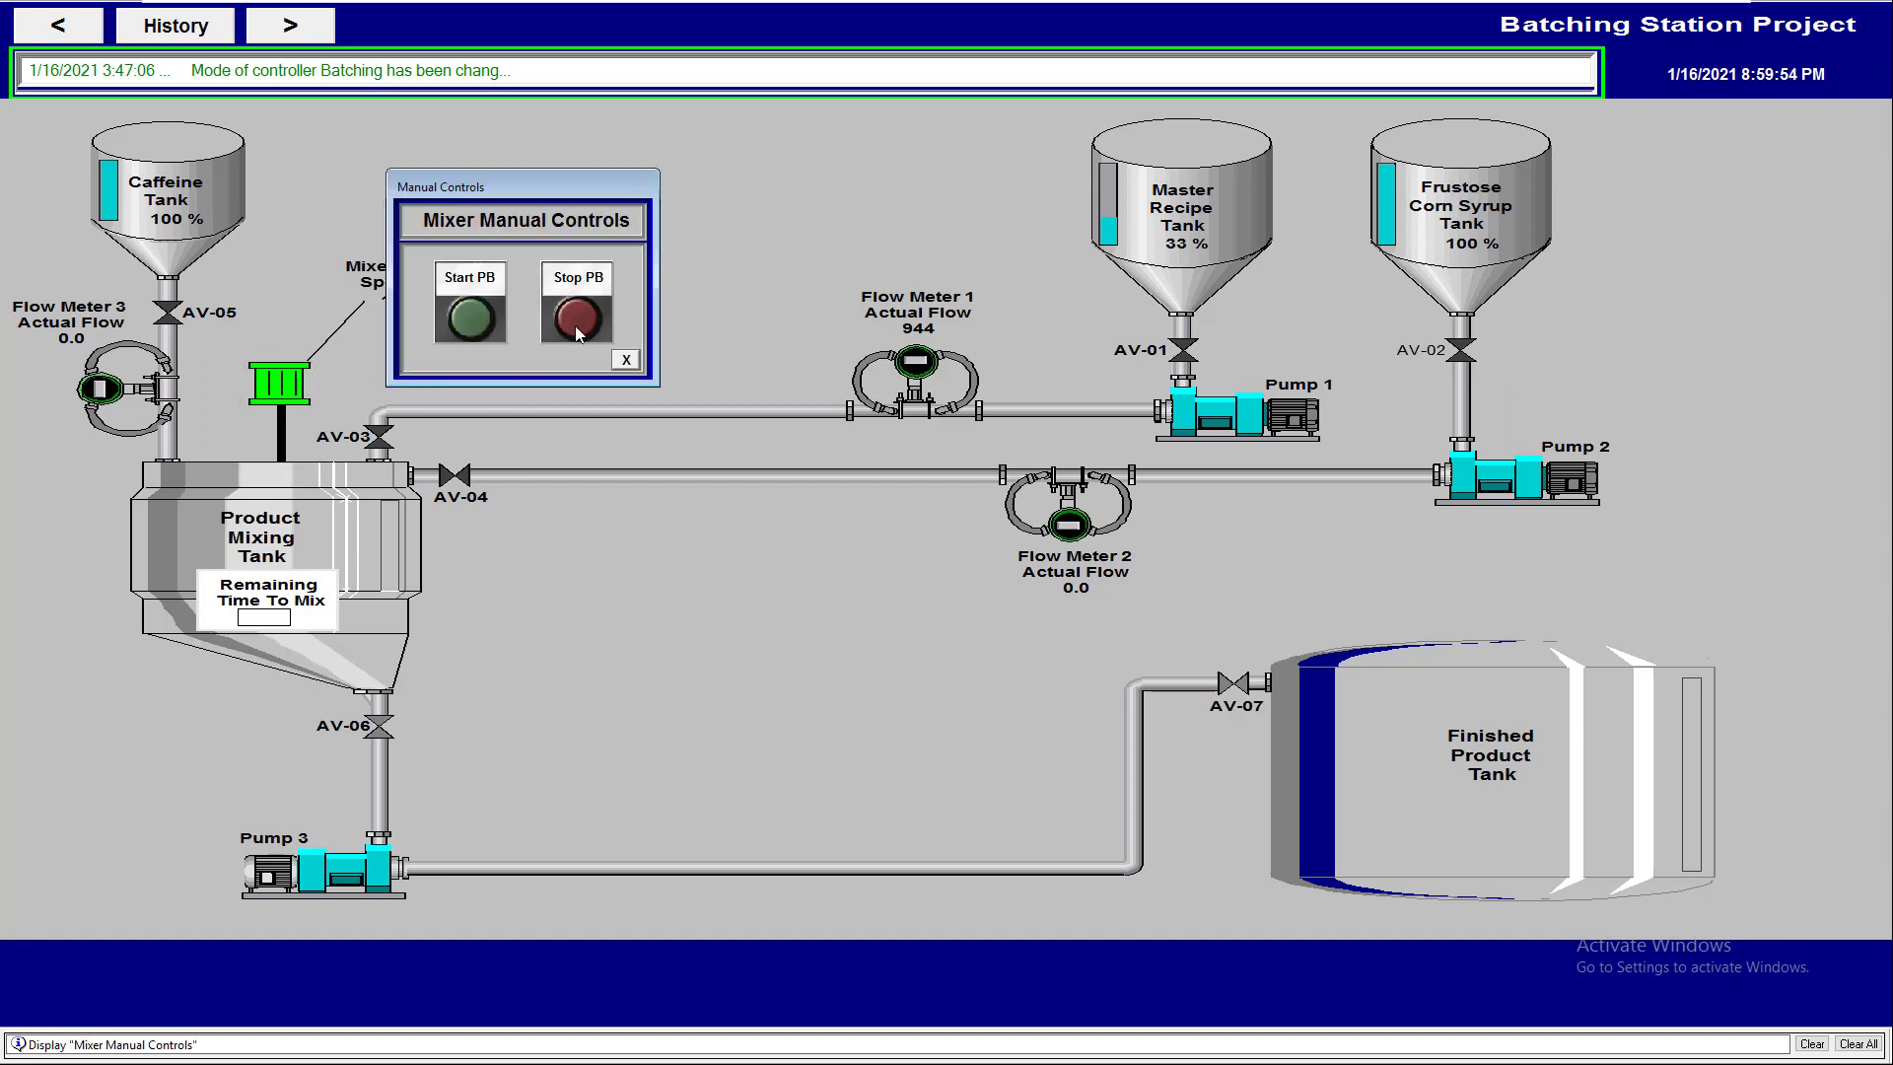
left_click(578, 323)
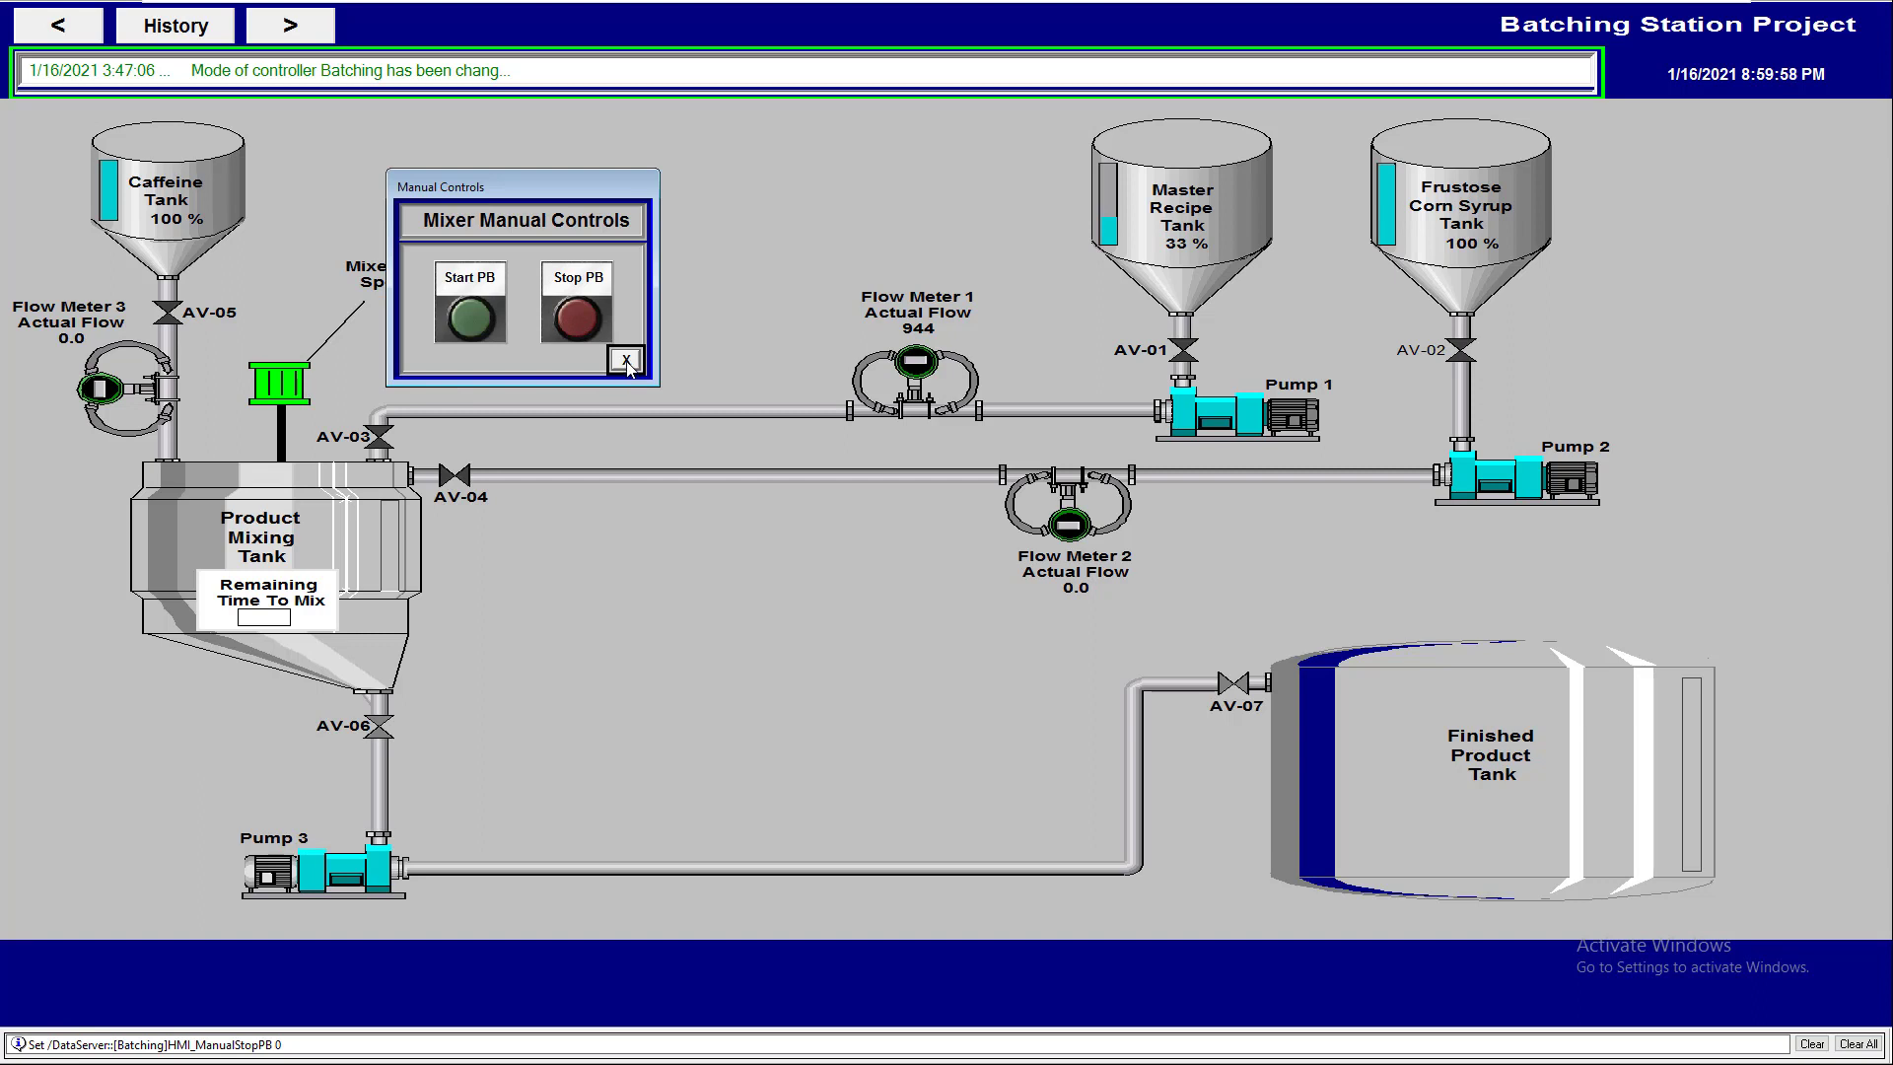
left_click(571, 323)
left_click(611, 600)
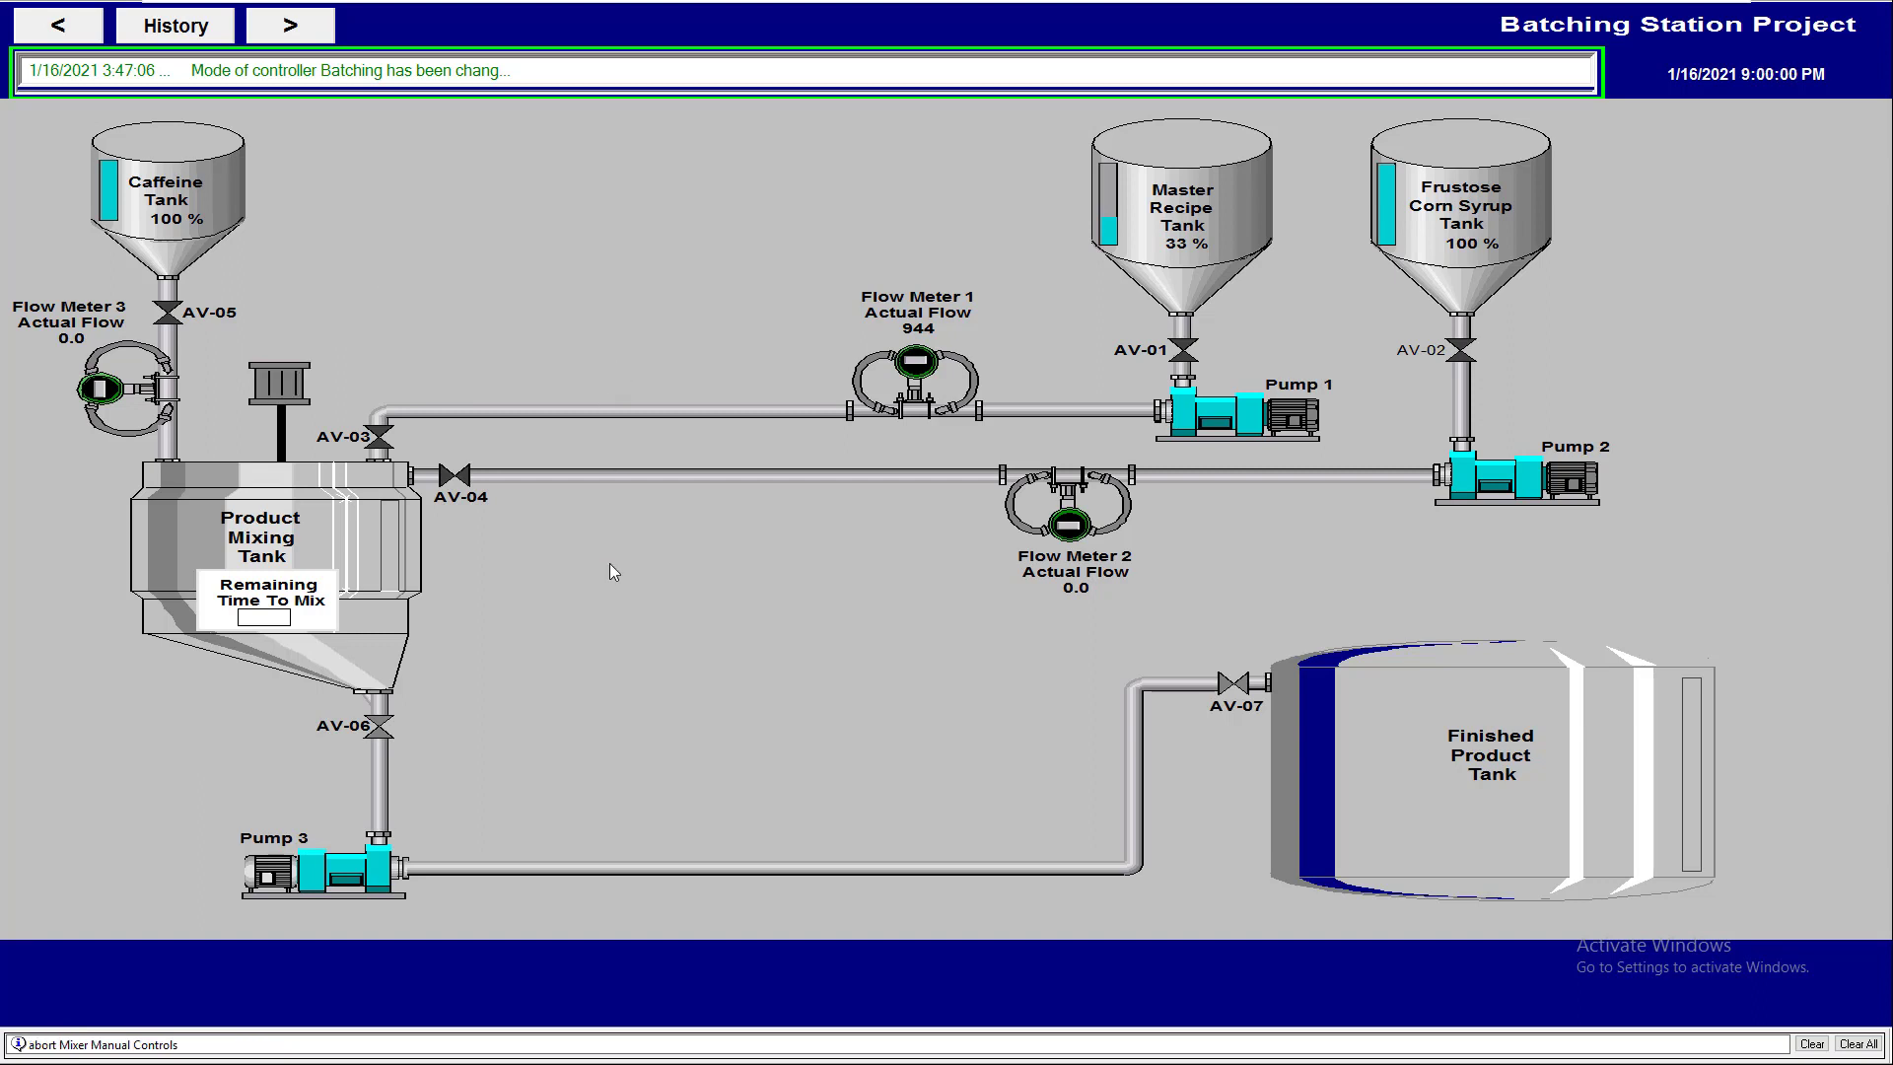
key("super")
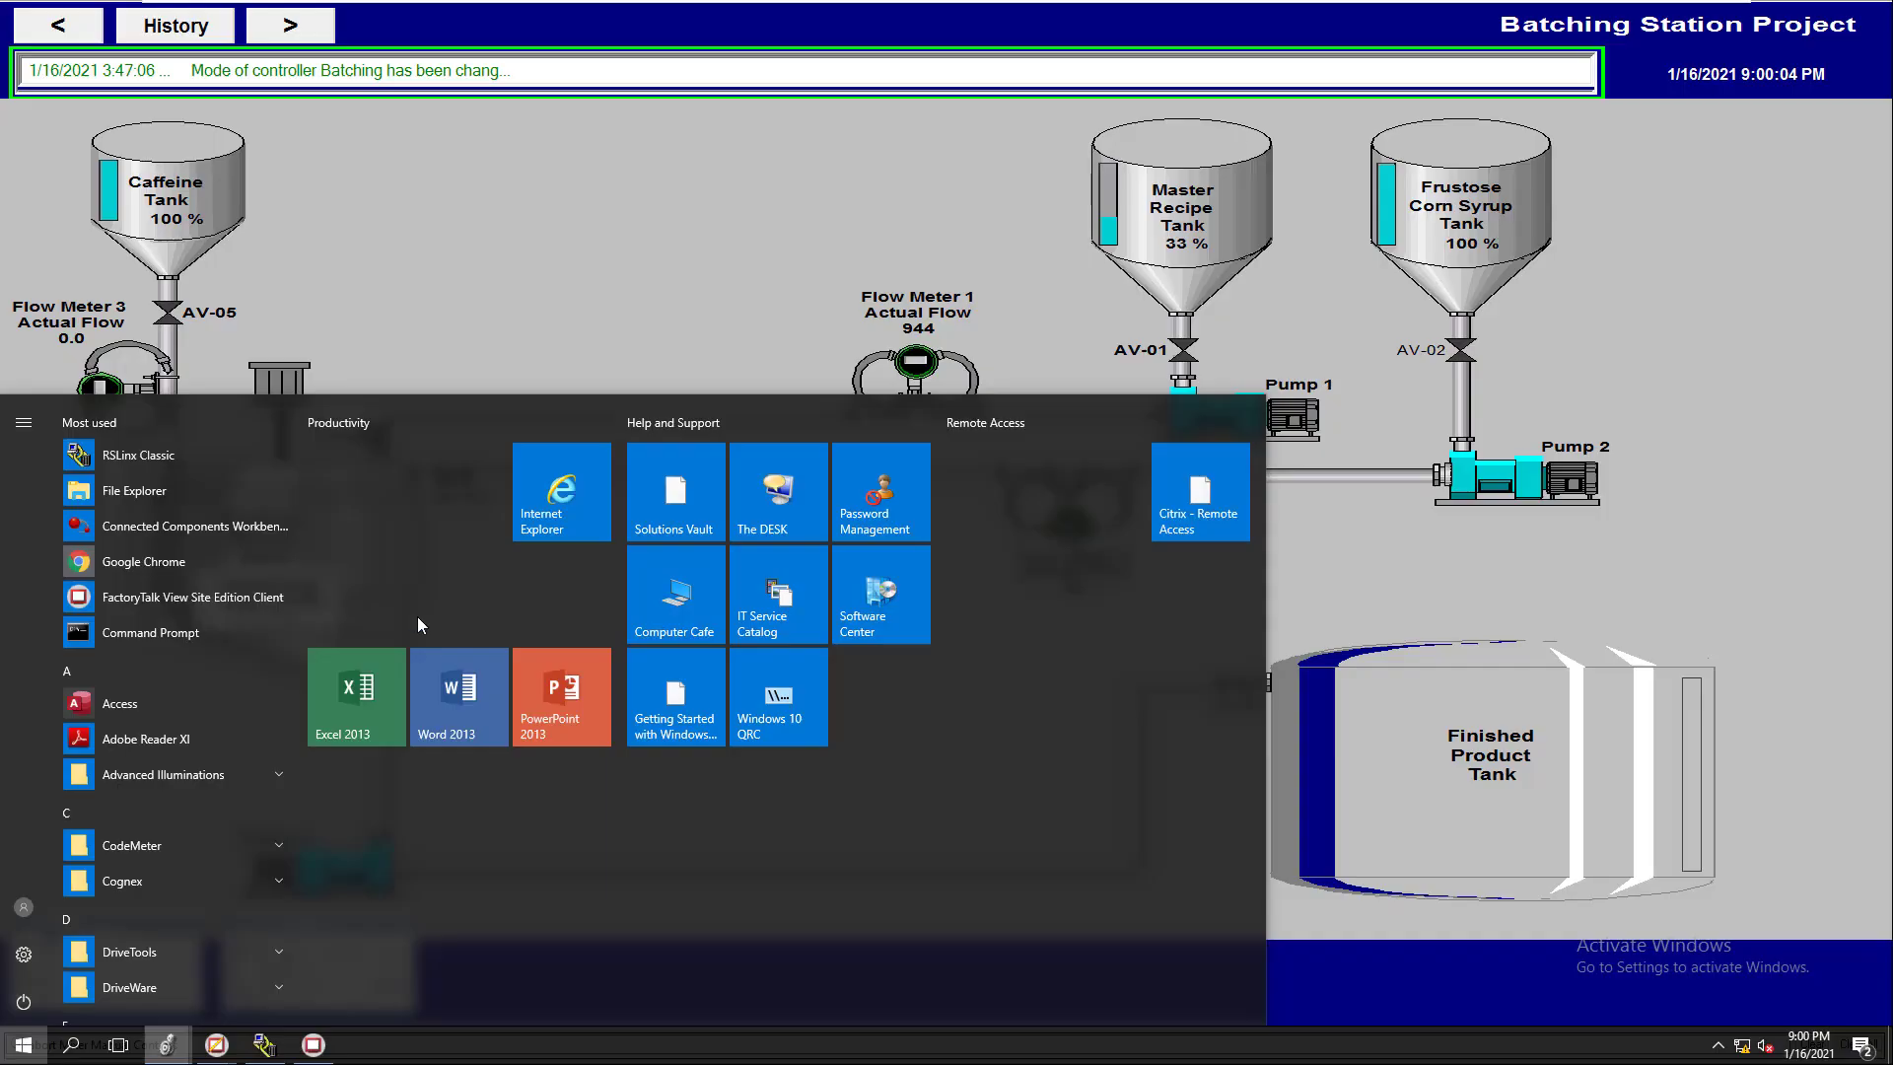
Step: In Logix Designer's Controller Tags, expand PowerFlex525:I and select the OutputFreq tag
key("alt+Tab")
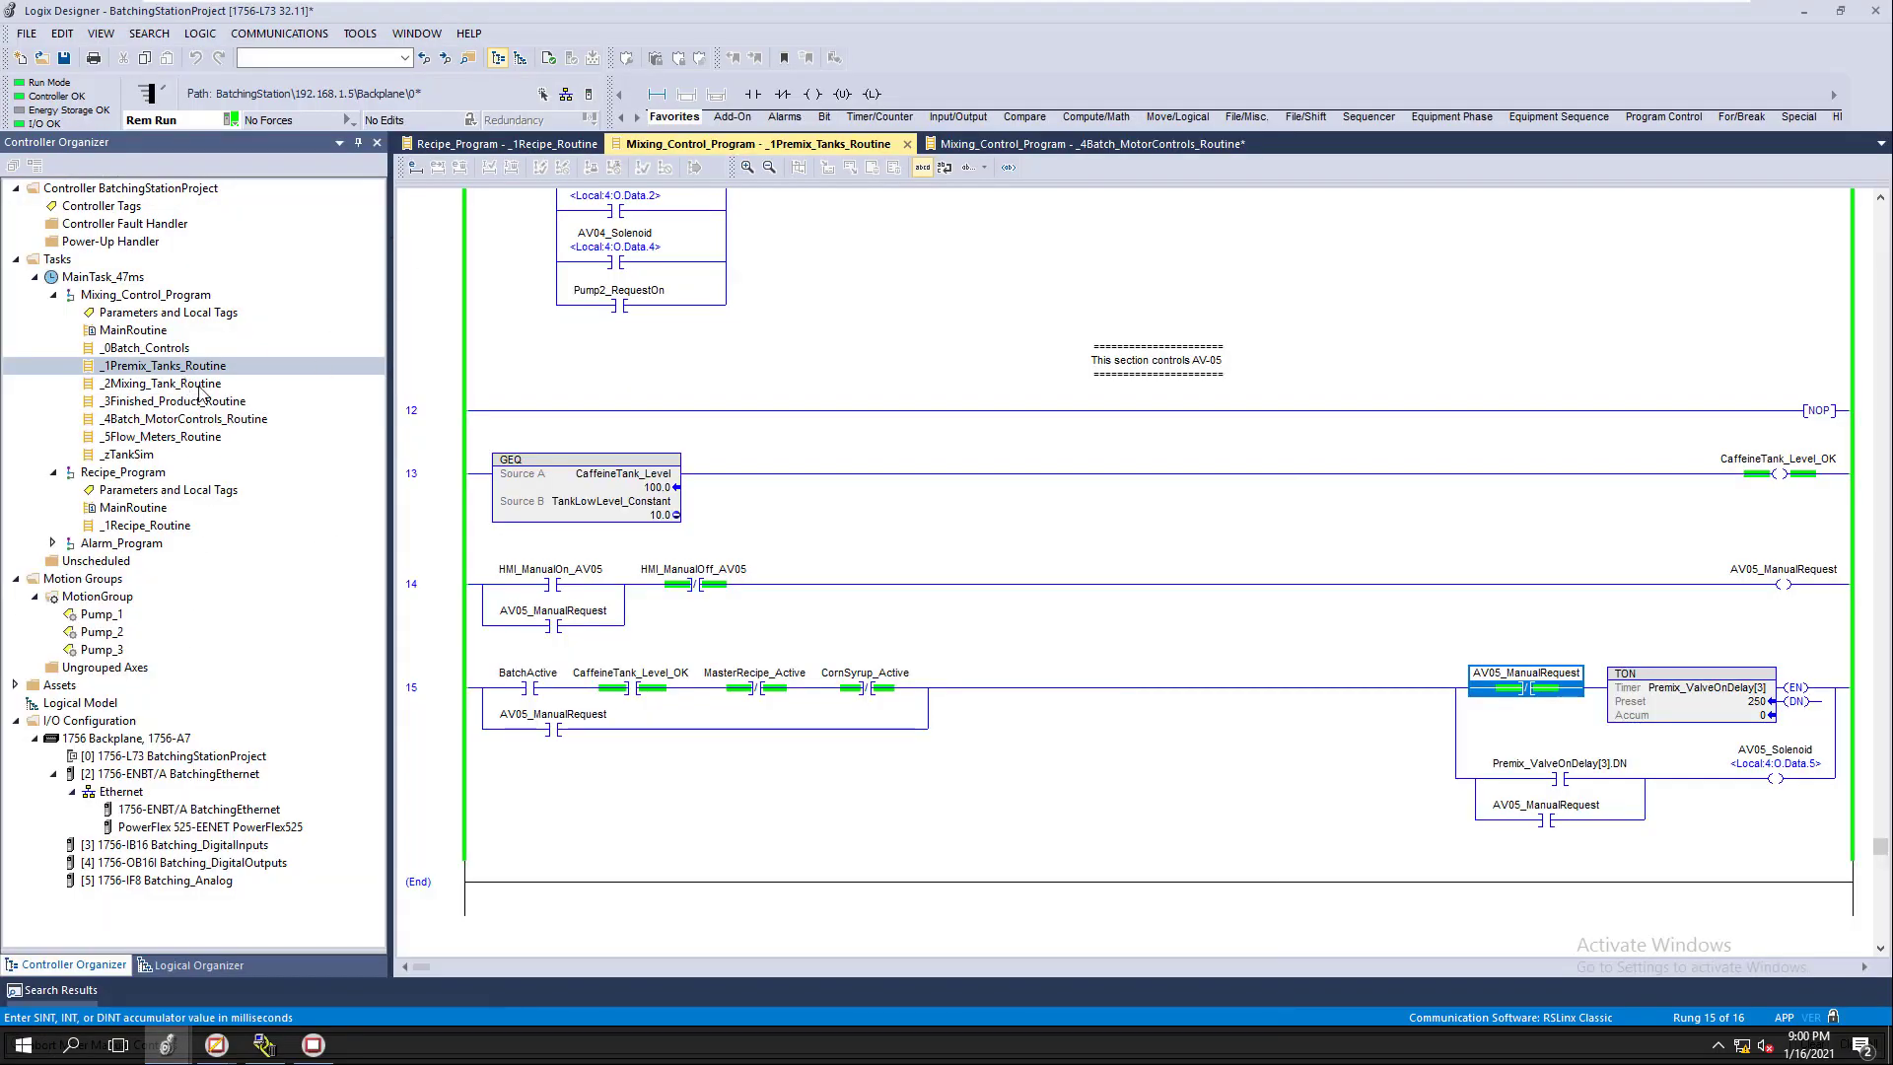
left_click(126, 207)
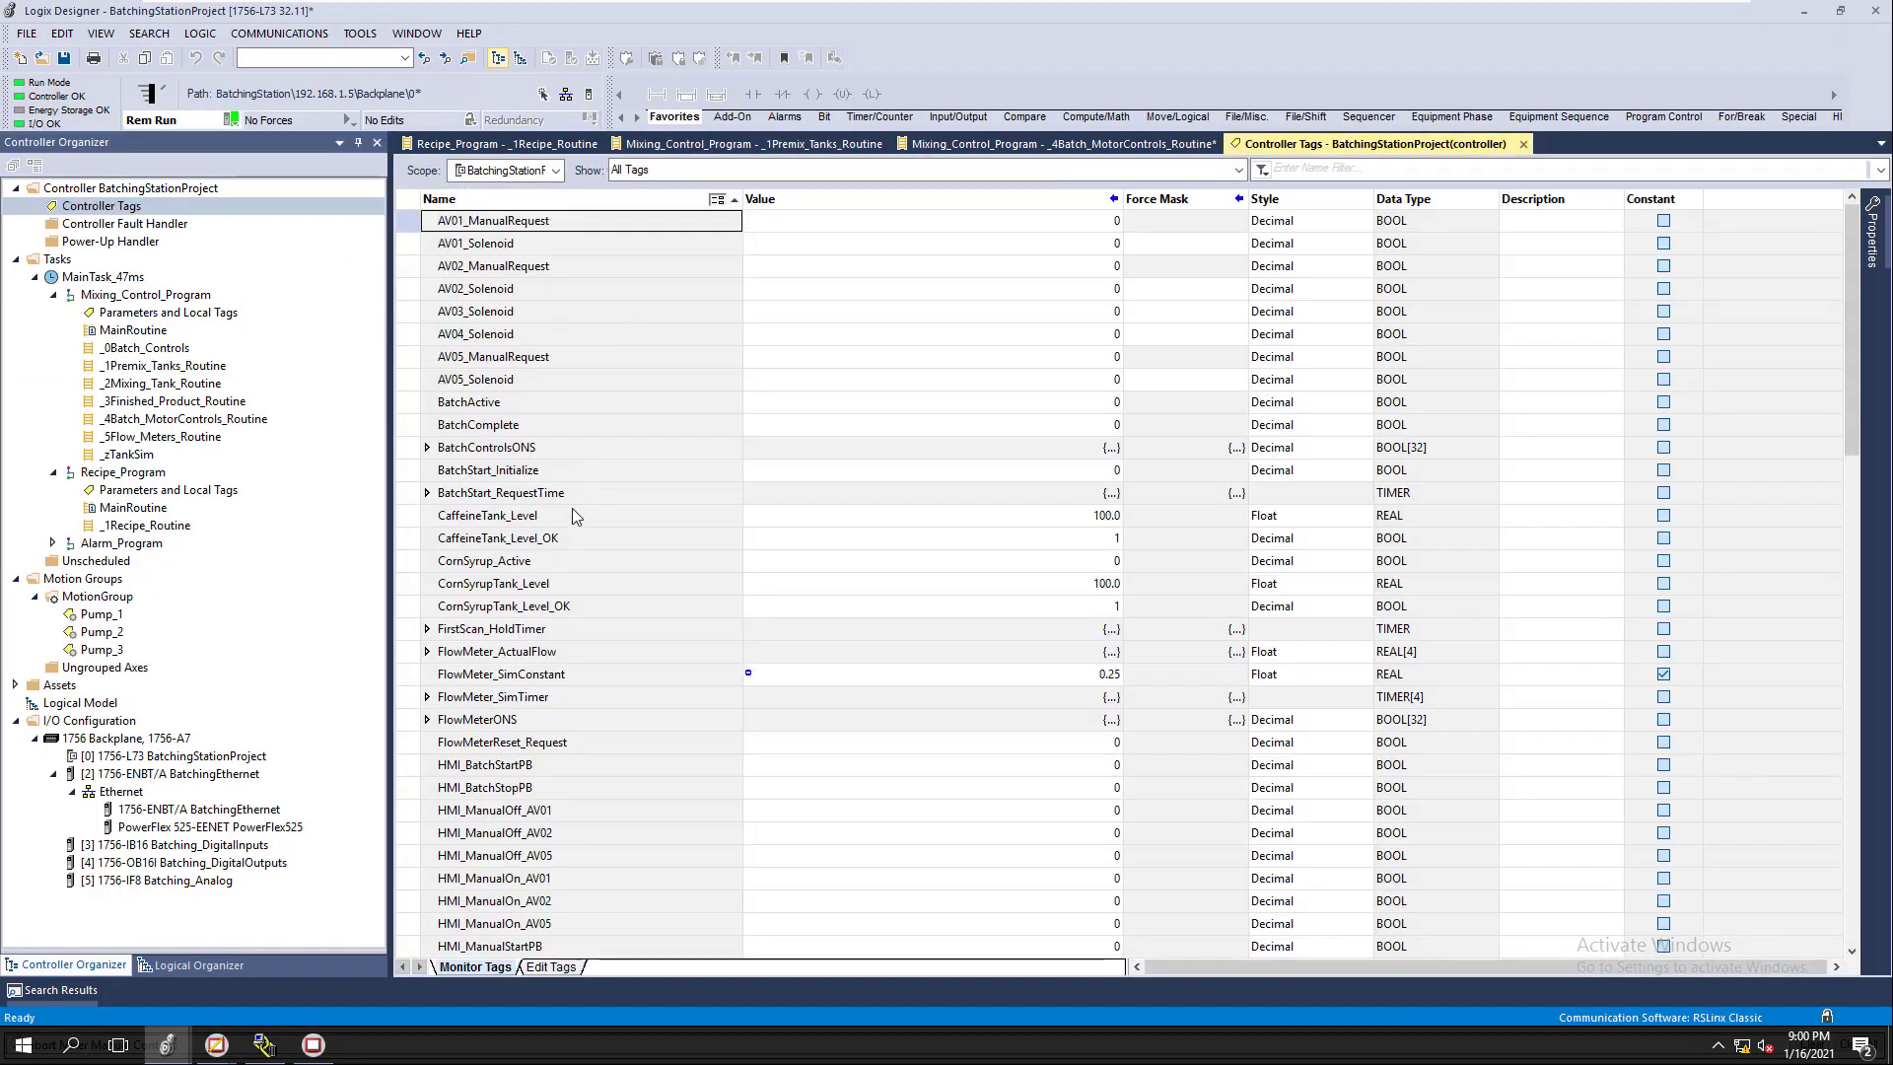
scroll(303, 503, "down", 11)
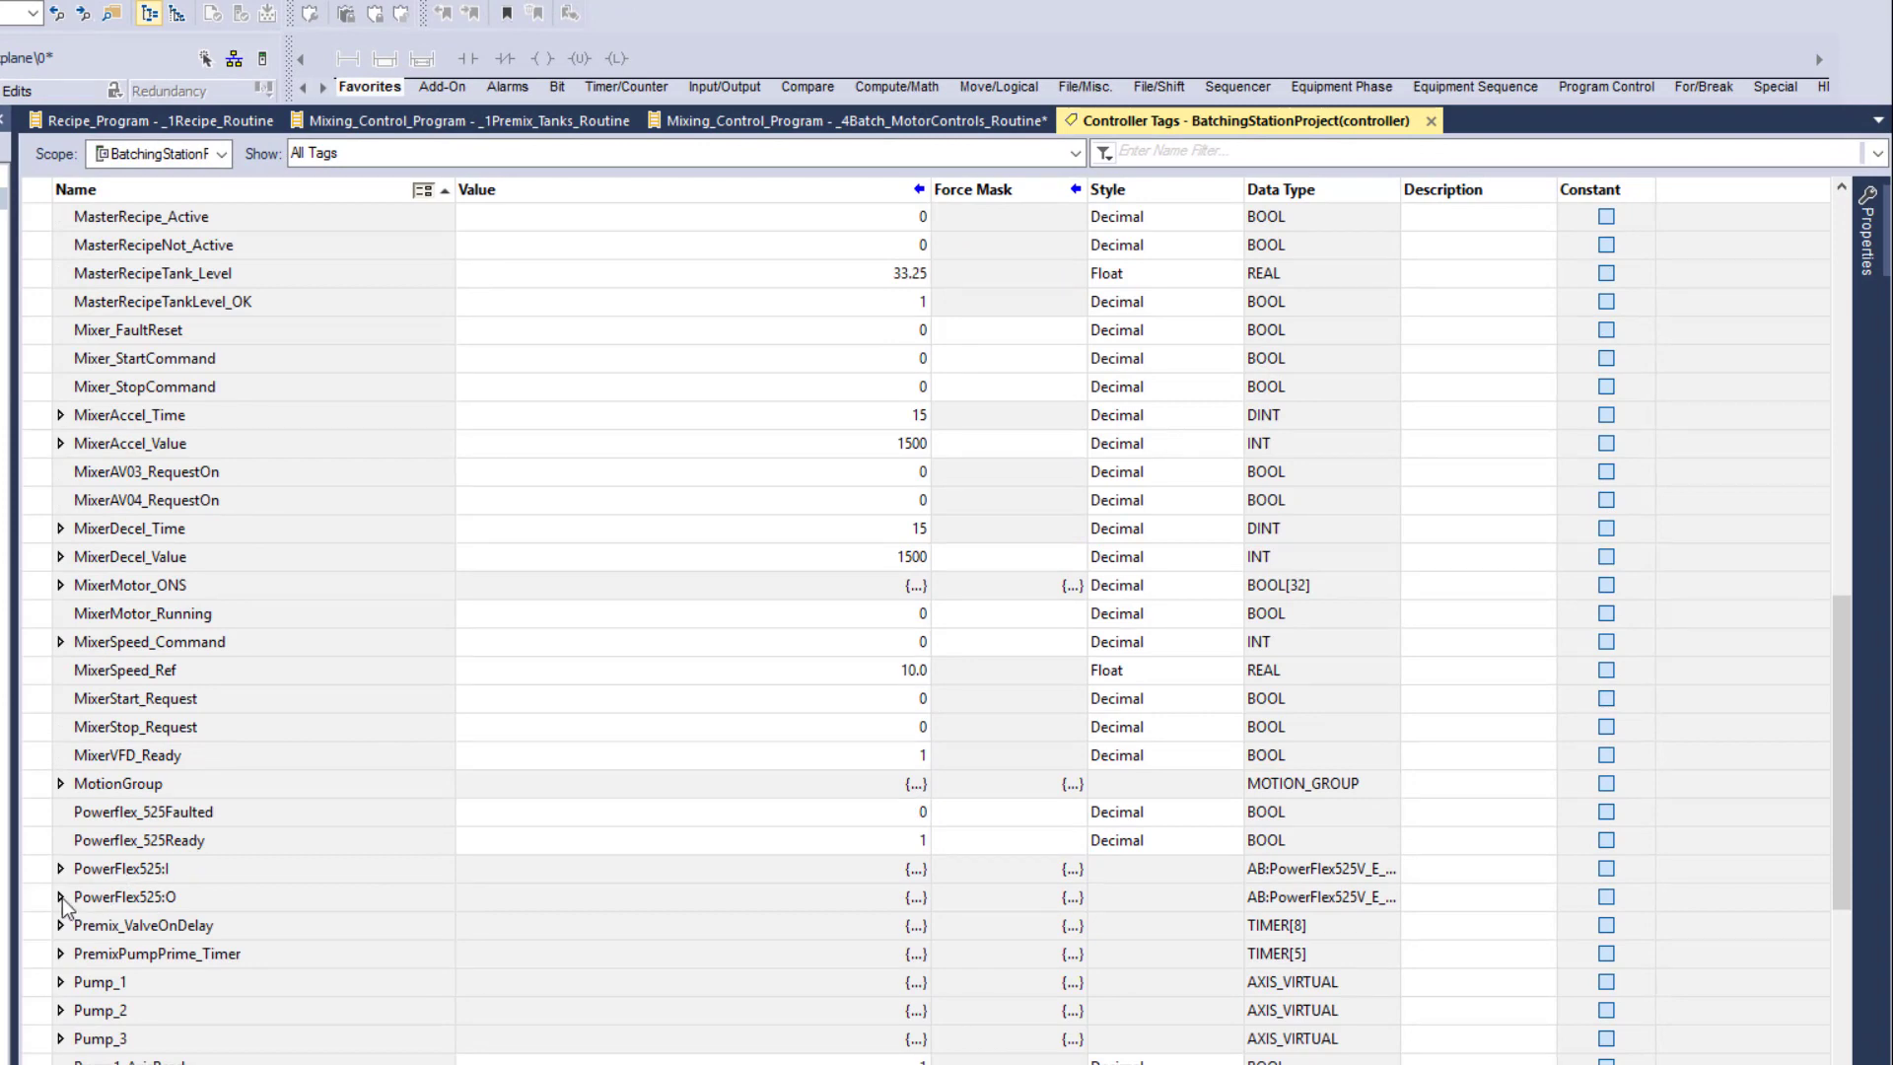
left_click(61, 869)
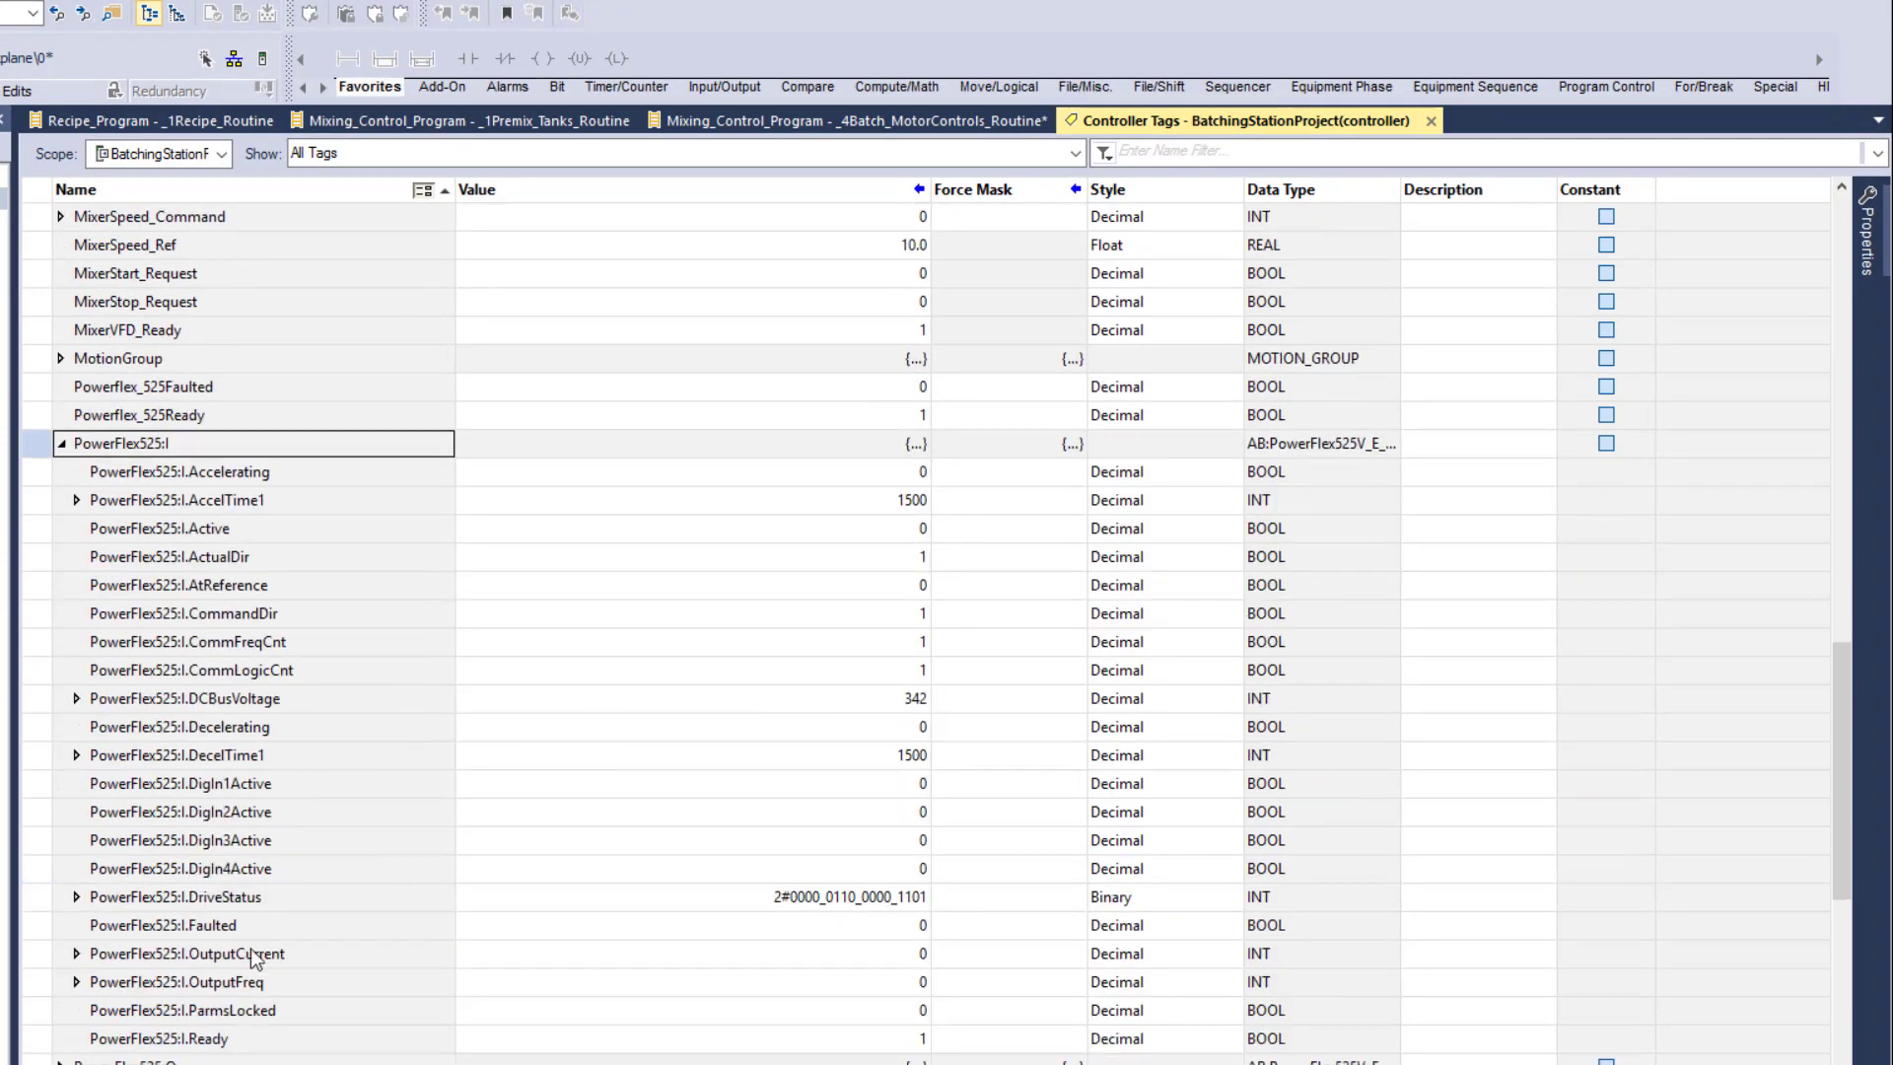
left_click(42, 990)
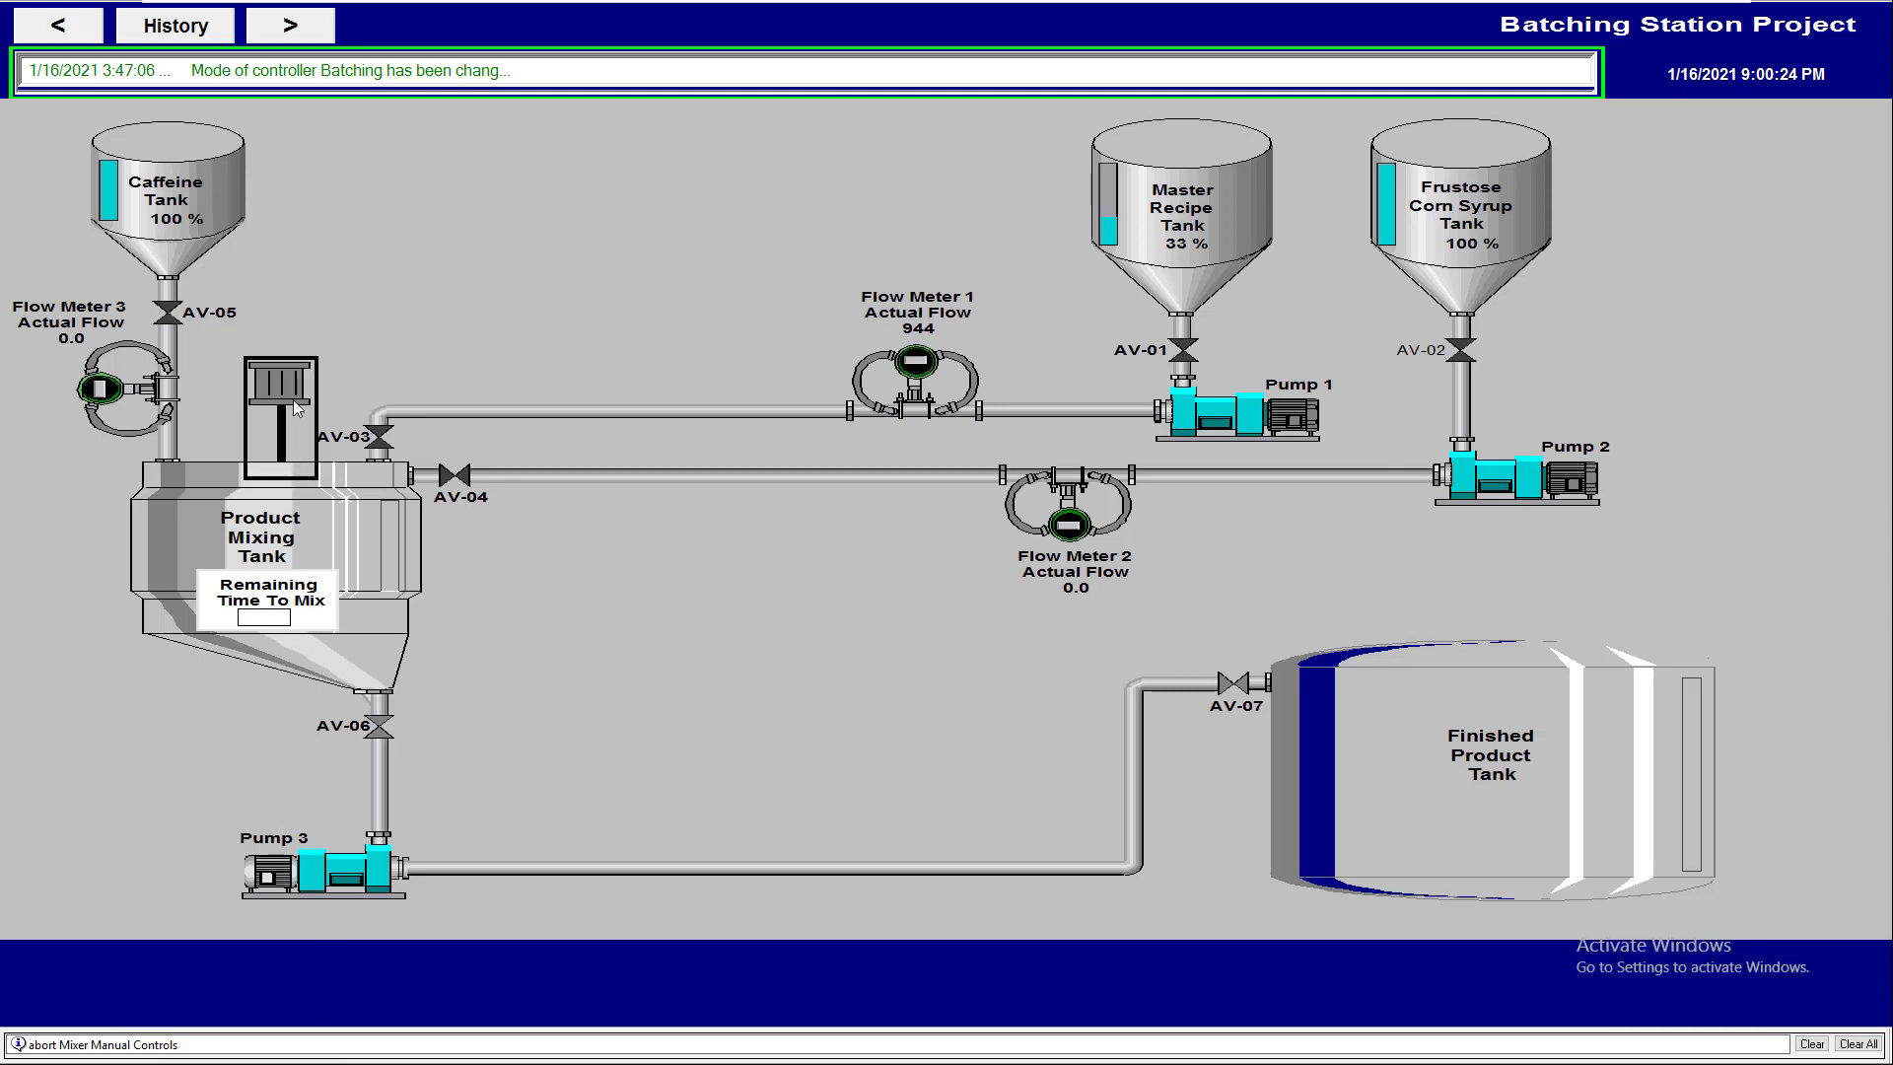
Step: Start the mixer from the HMI's Mixer Manual Controls and confirm OutputFreq reads 1000
left_click(295, 387)
left_click(462, 326)
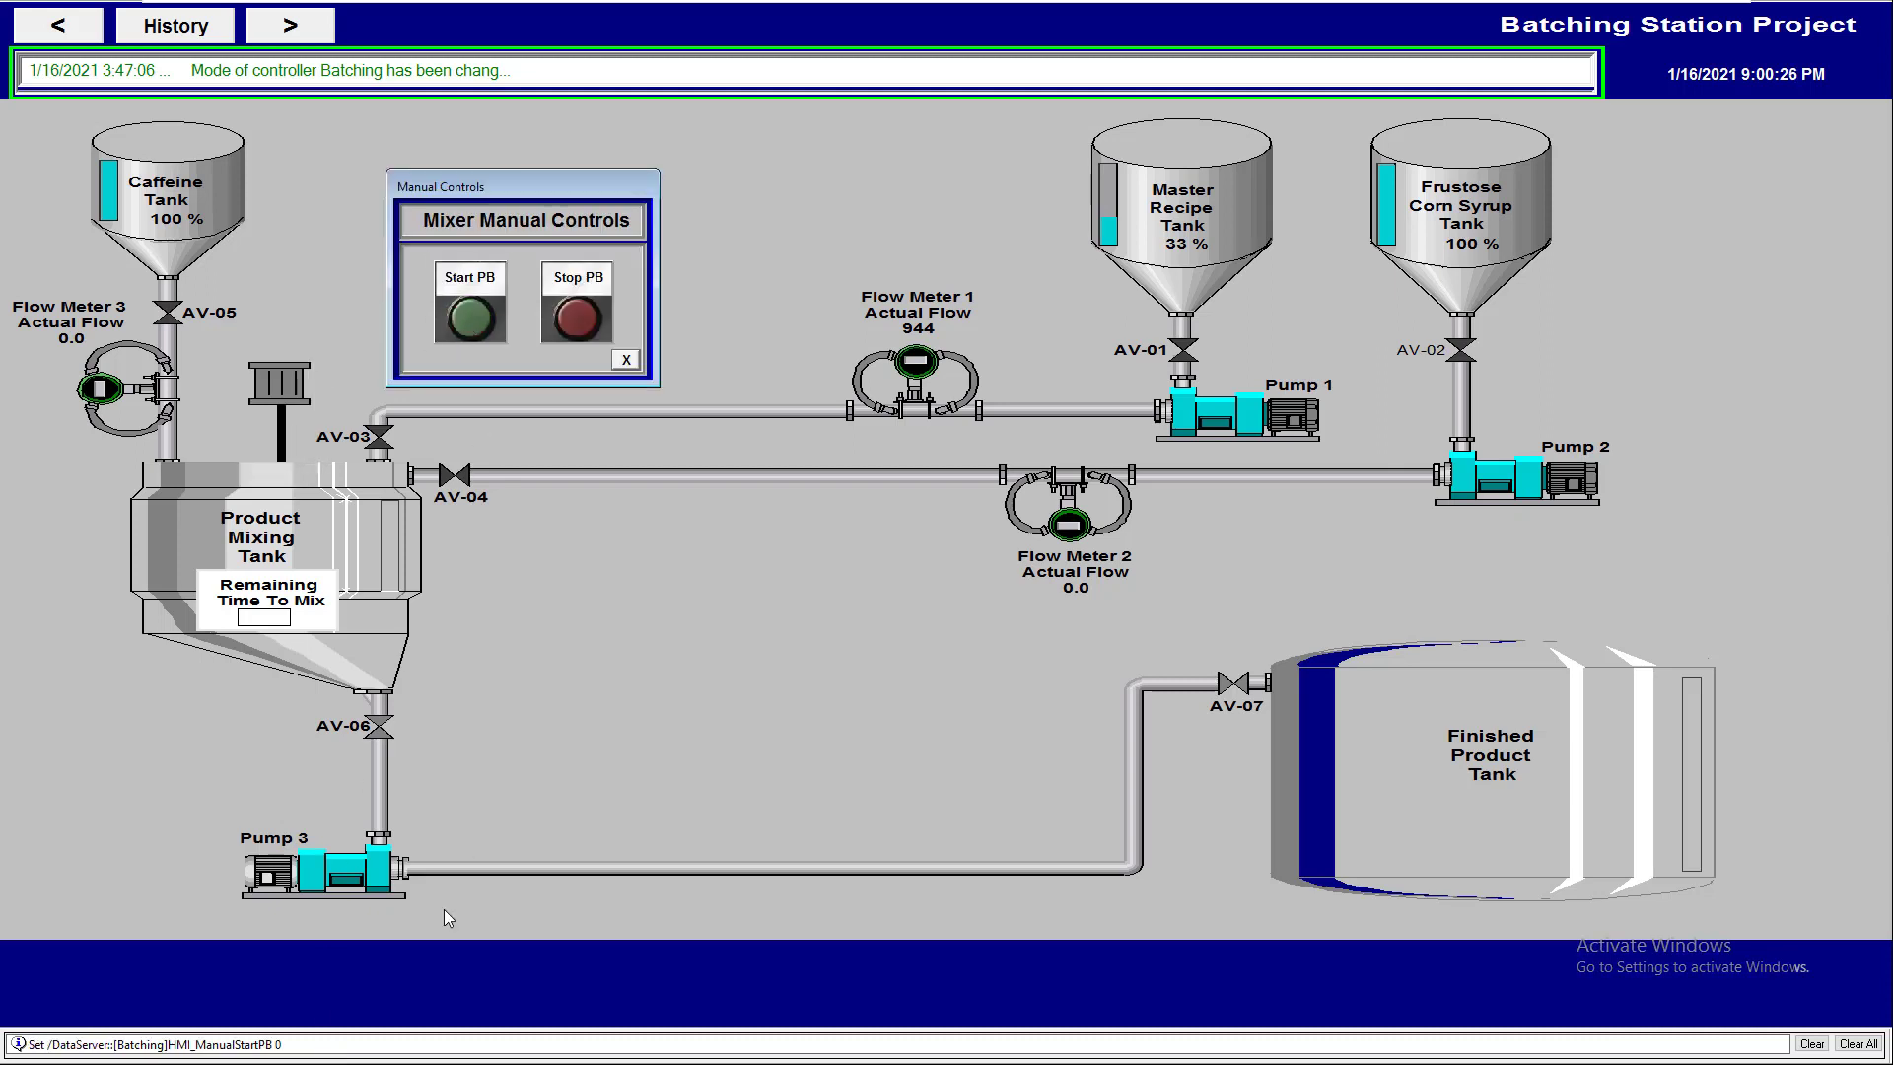
key("super")
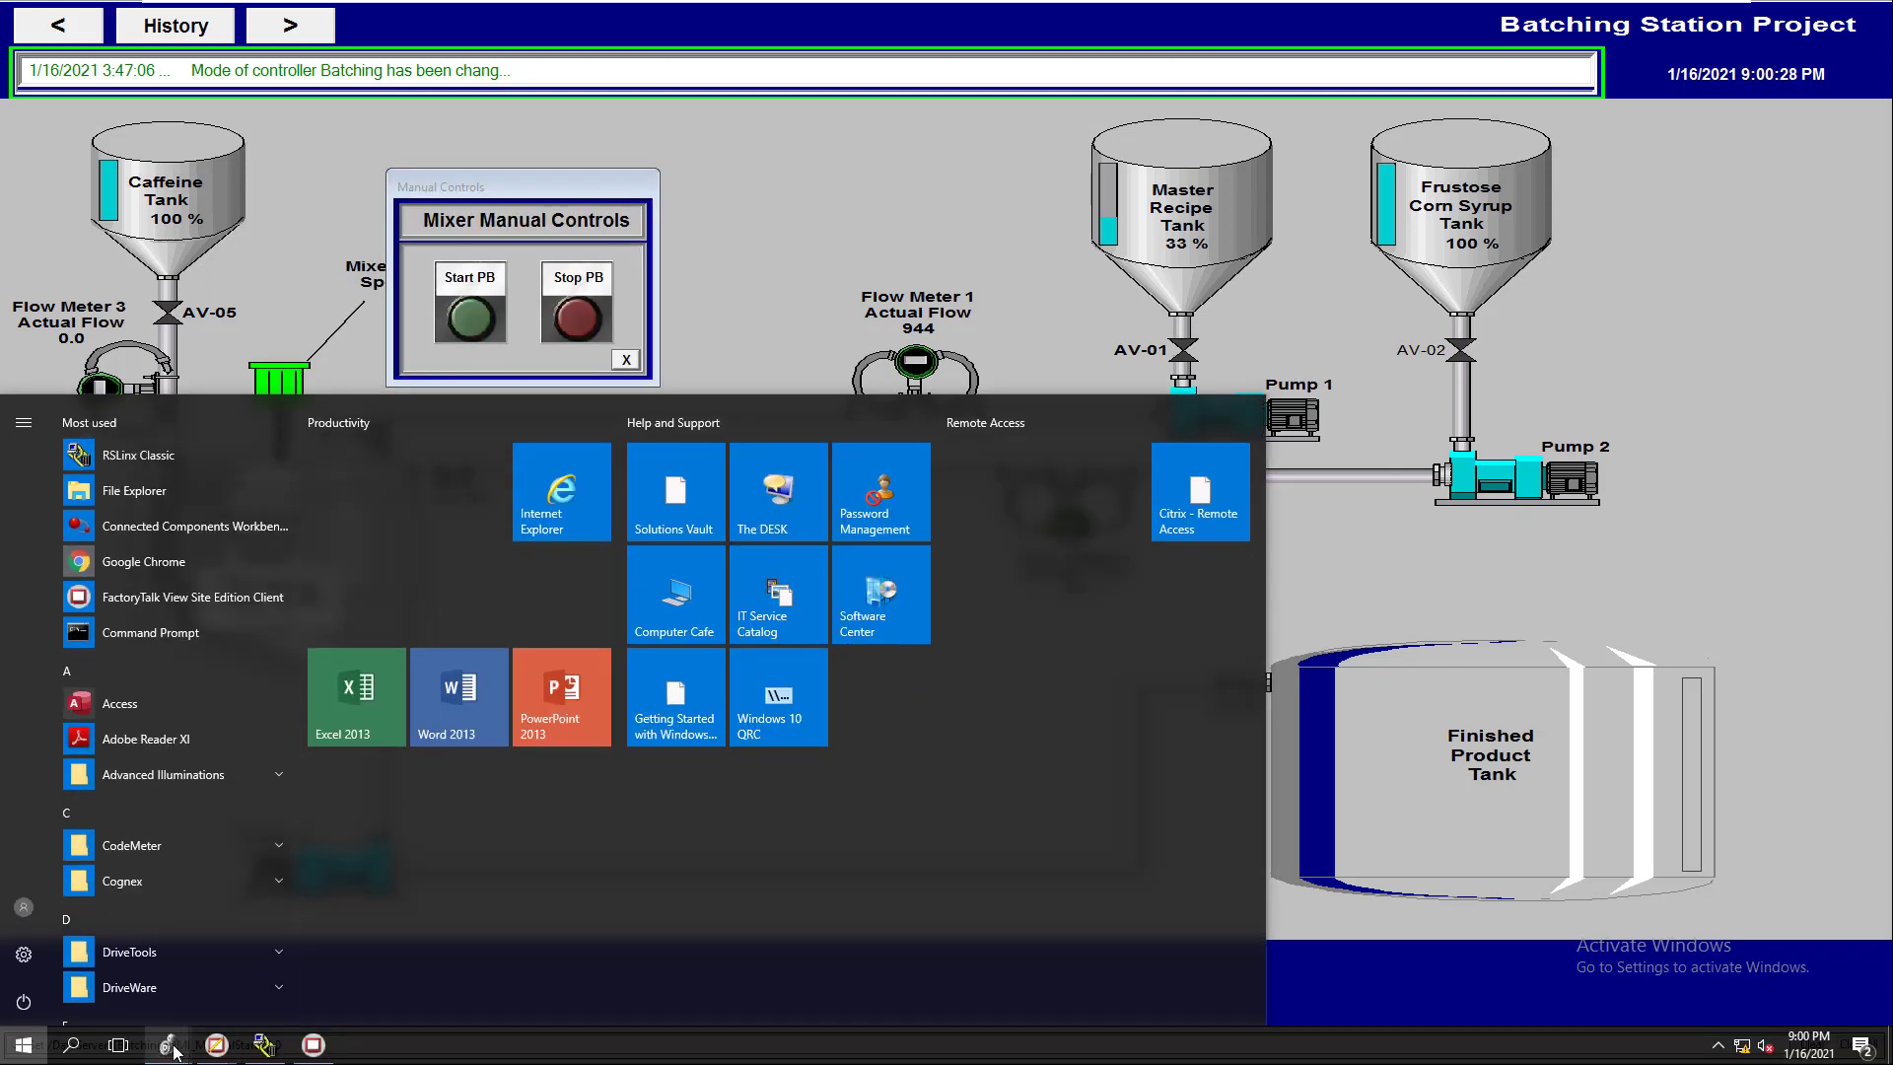
mouse_move(175, 1050)
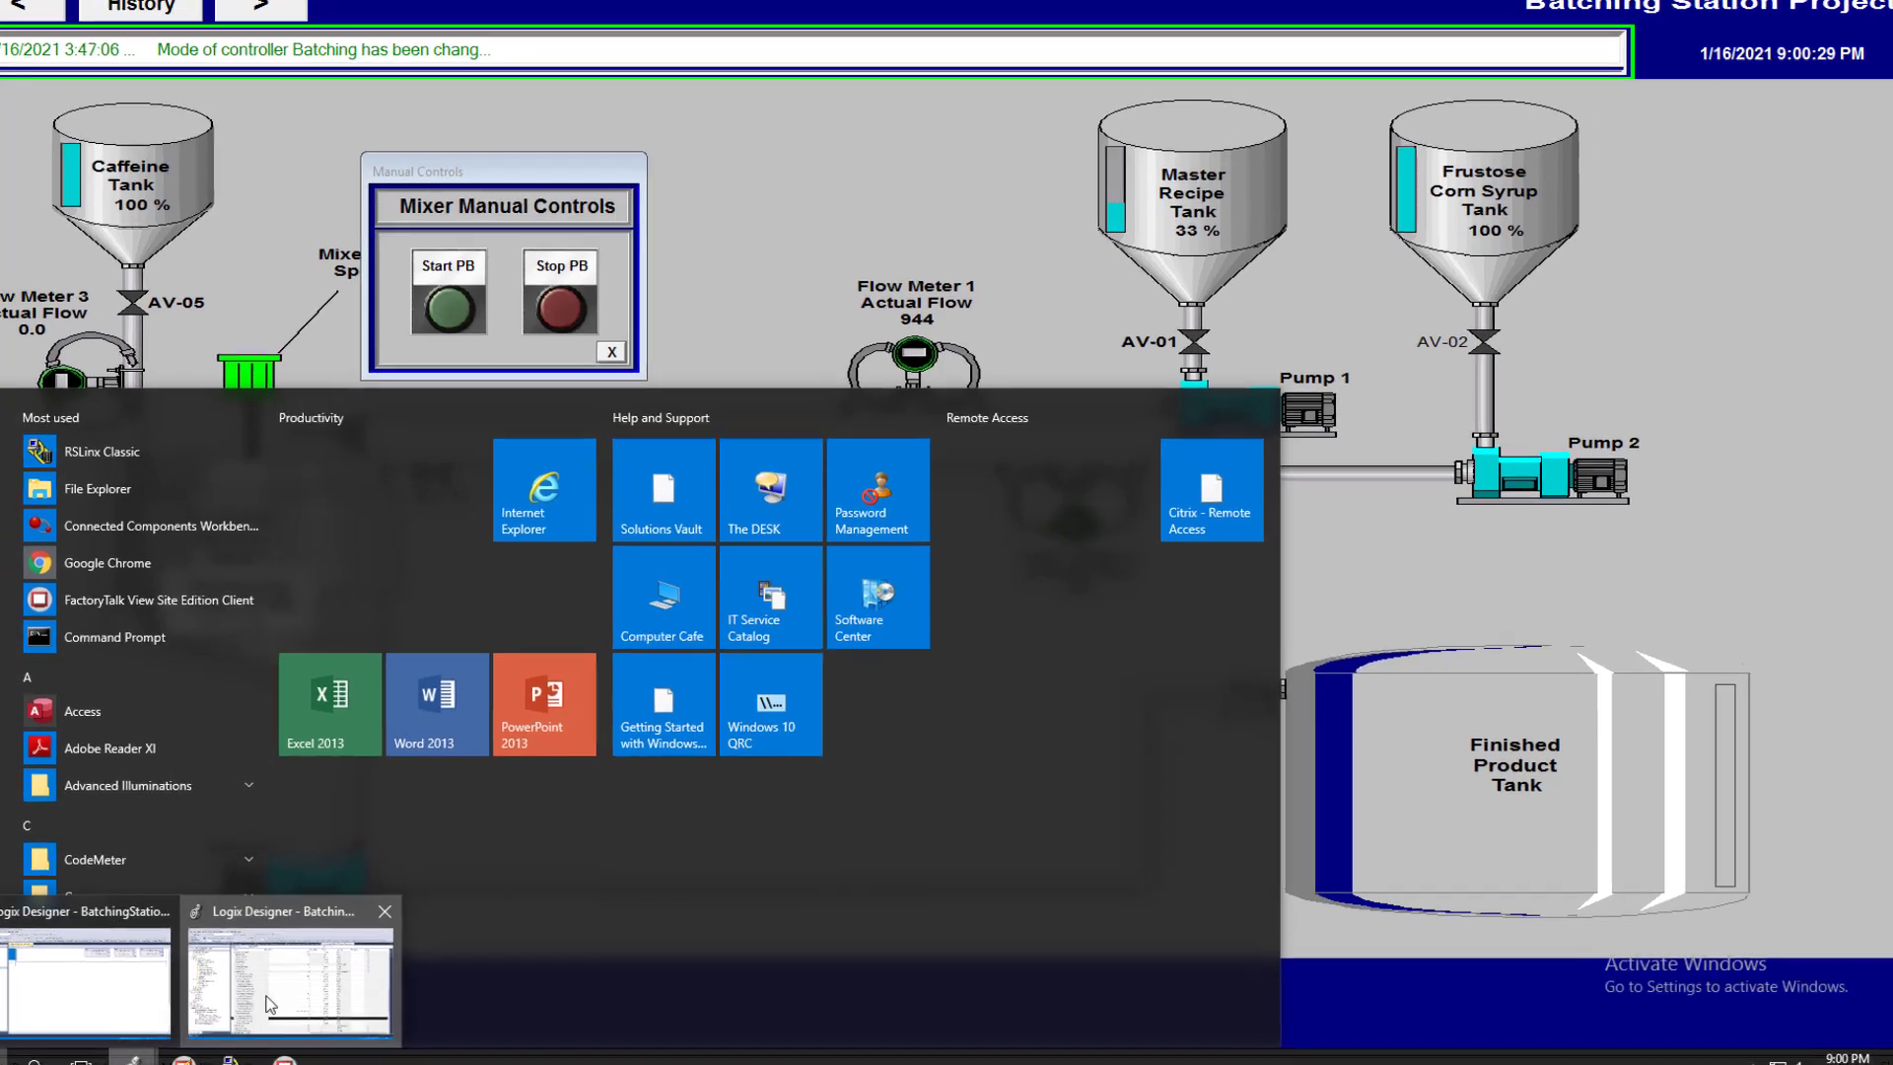
left_click(270, 1004)
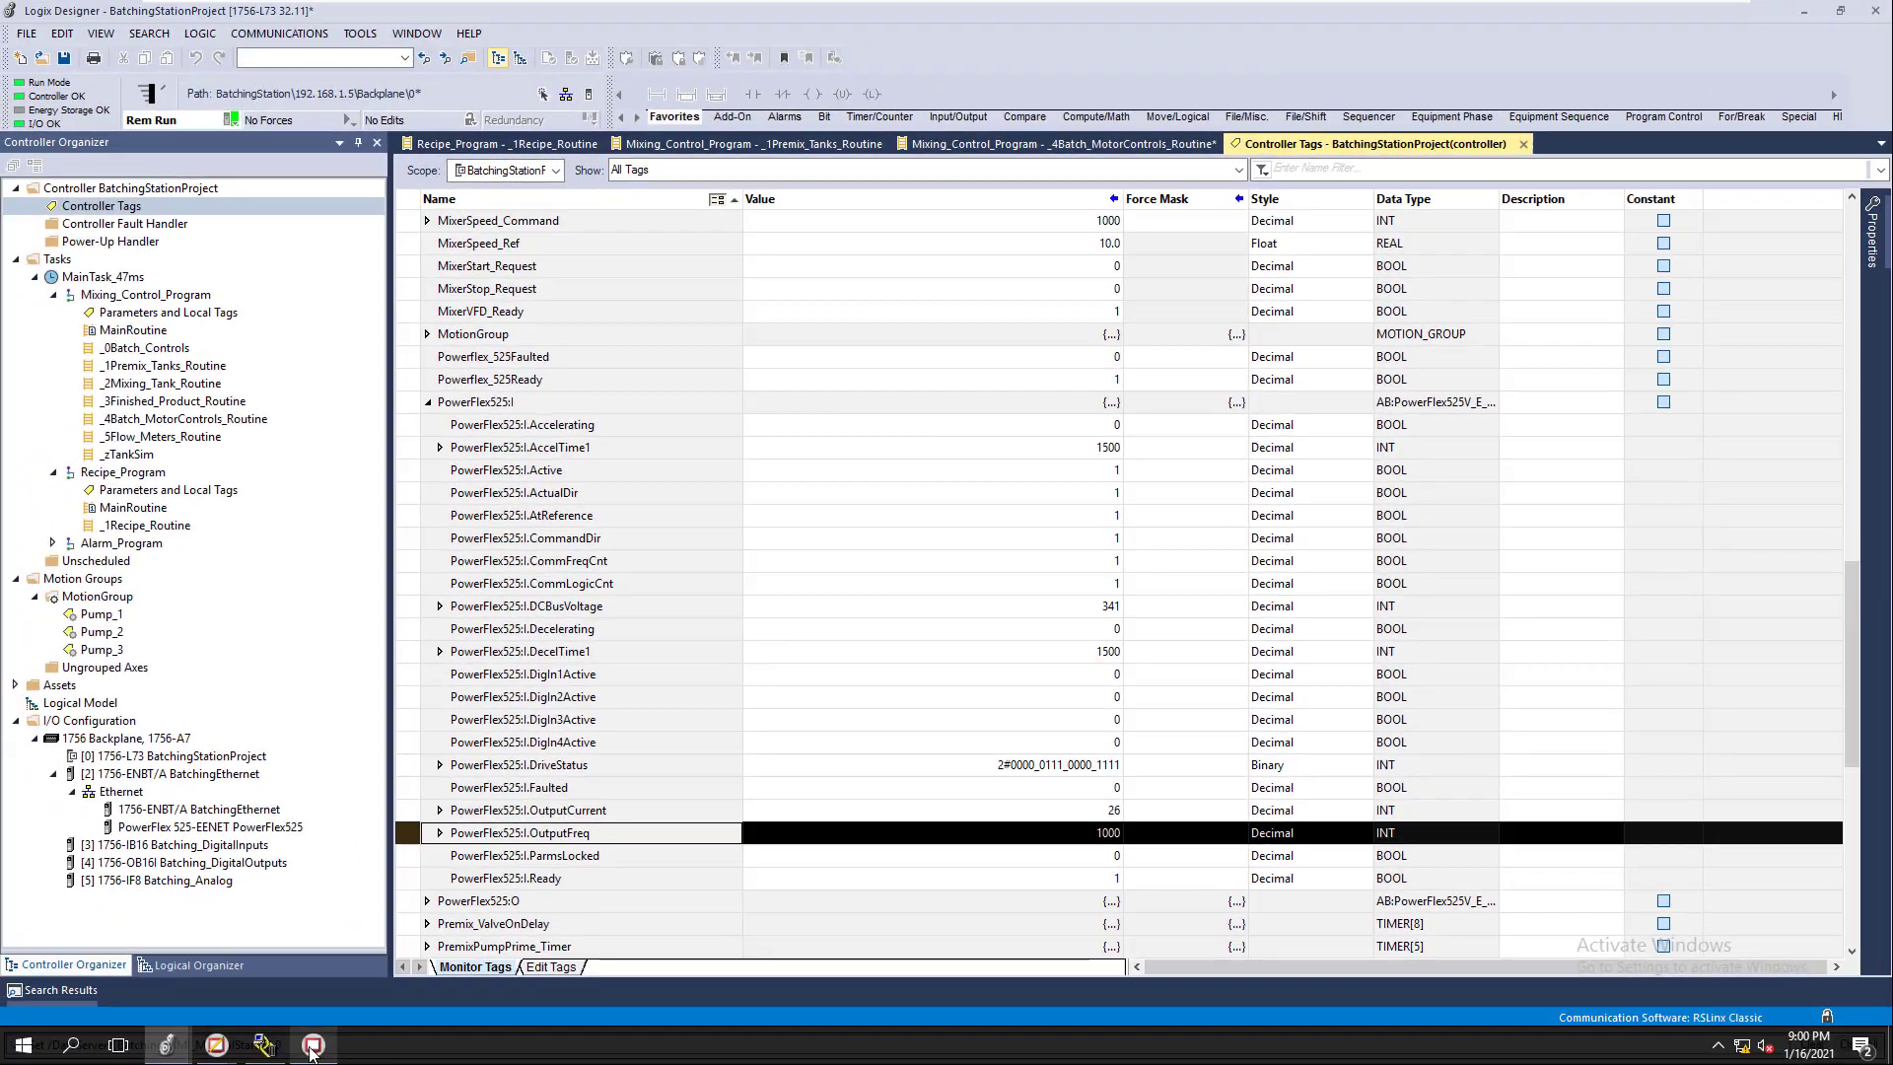
left_click(317, 1060)
Step: Press Stop PB to stop the mixer motor, then close the Mixer Manual Controls popup
left_click(576, 340)
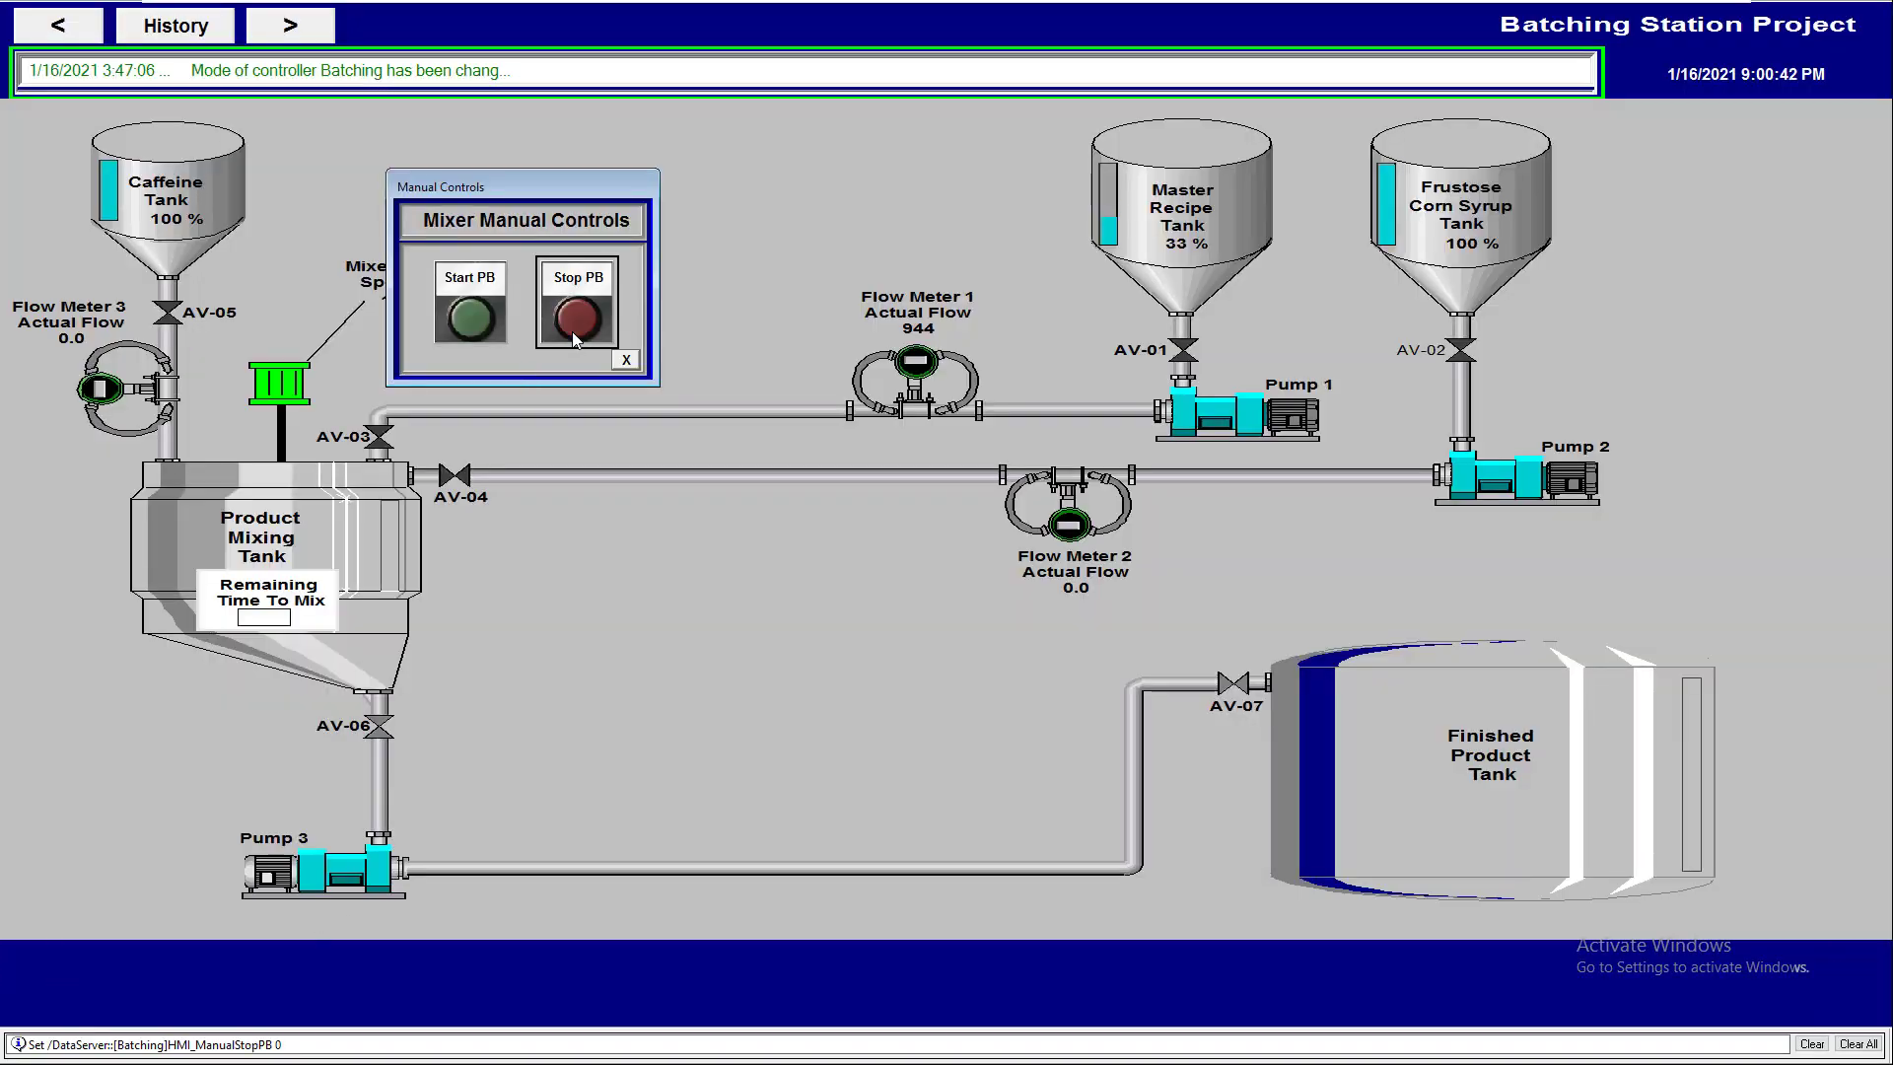
left_click(625, 361)
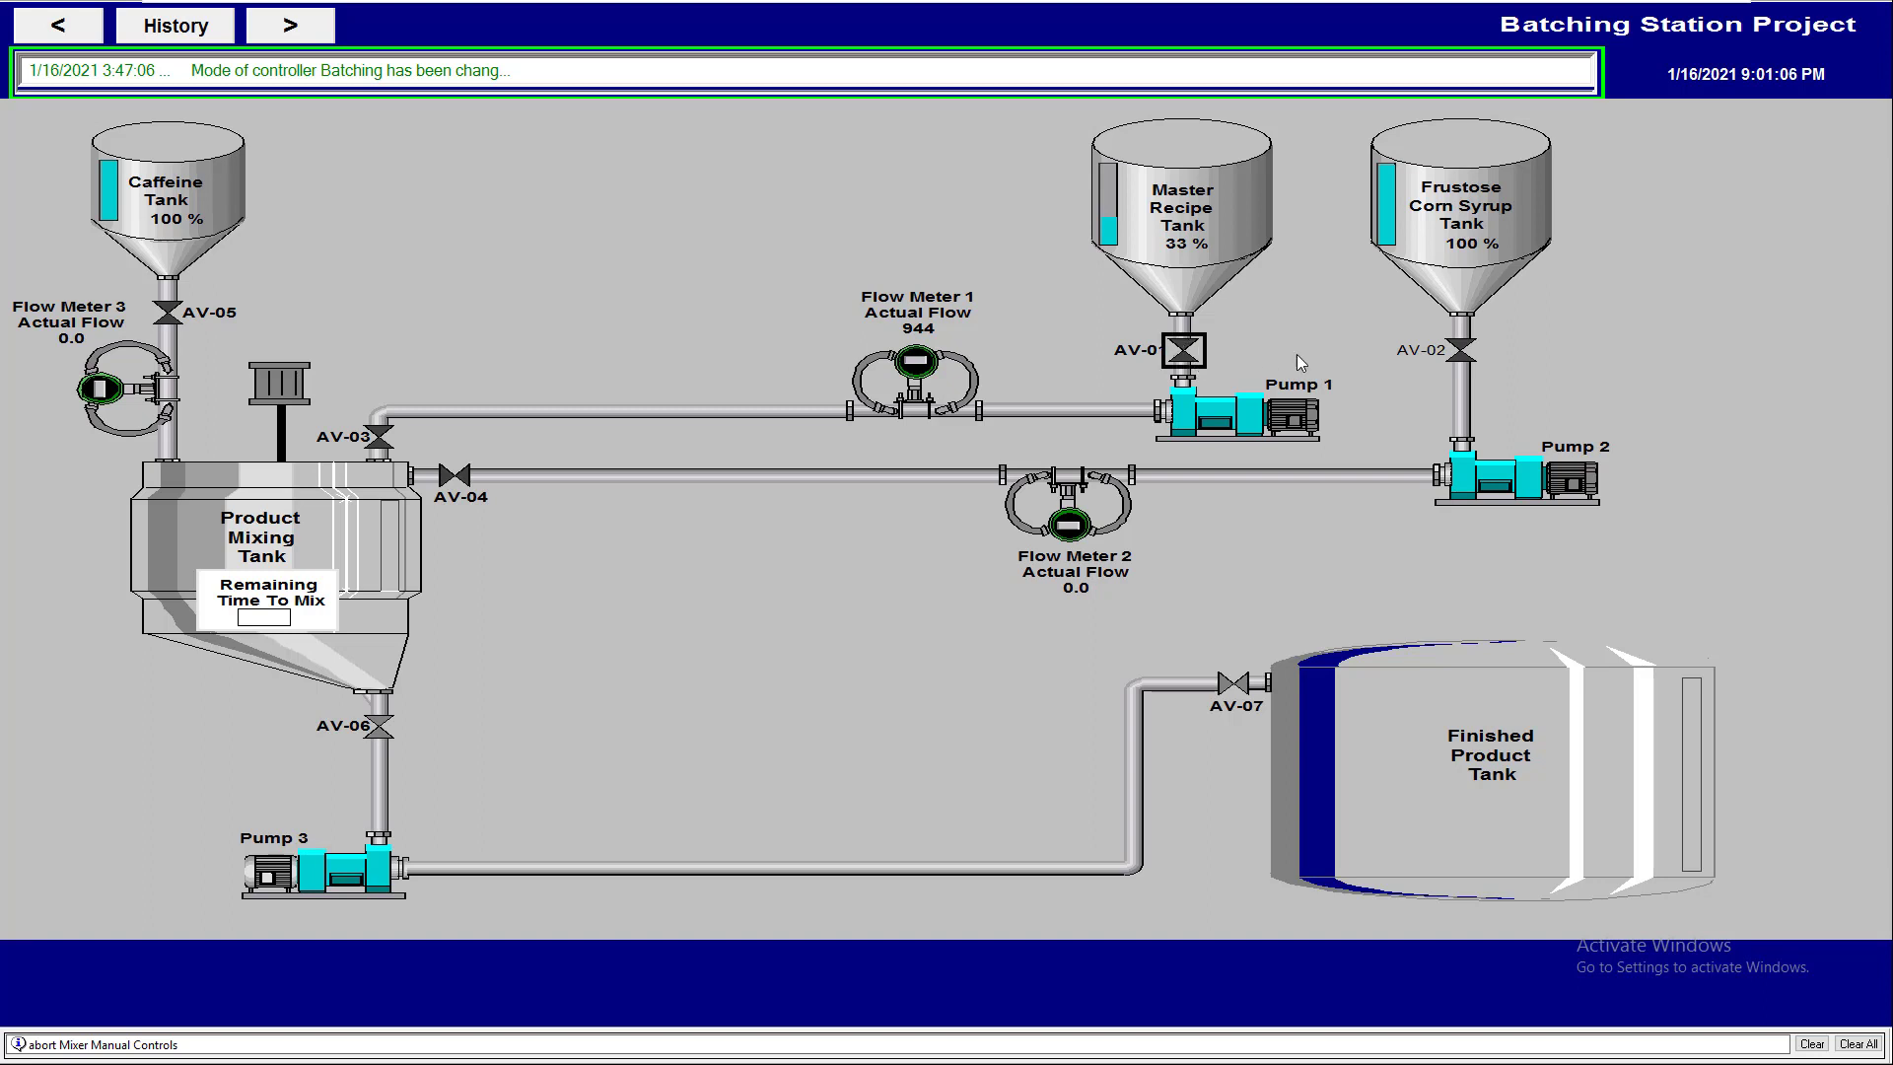
left_click(1449, 357)
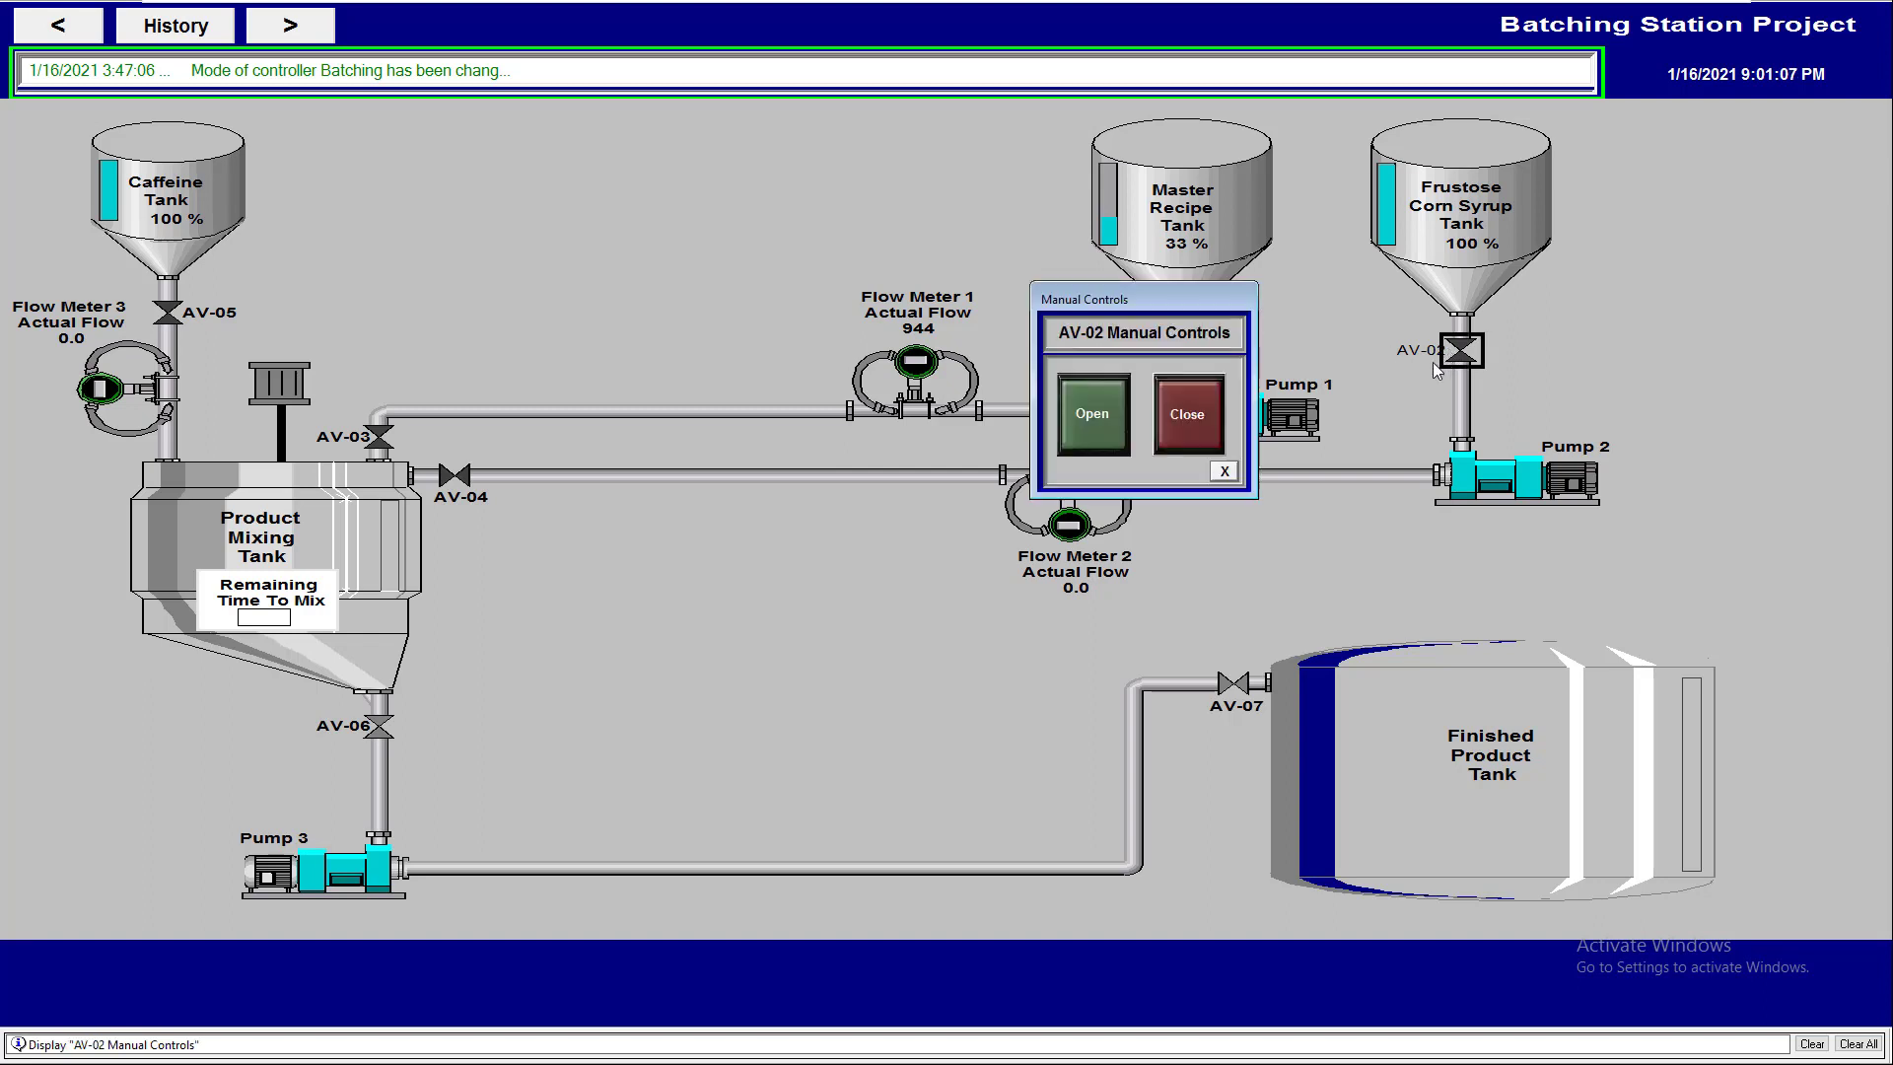
left_click(1211, 472)
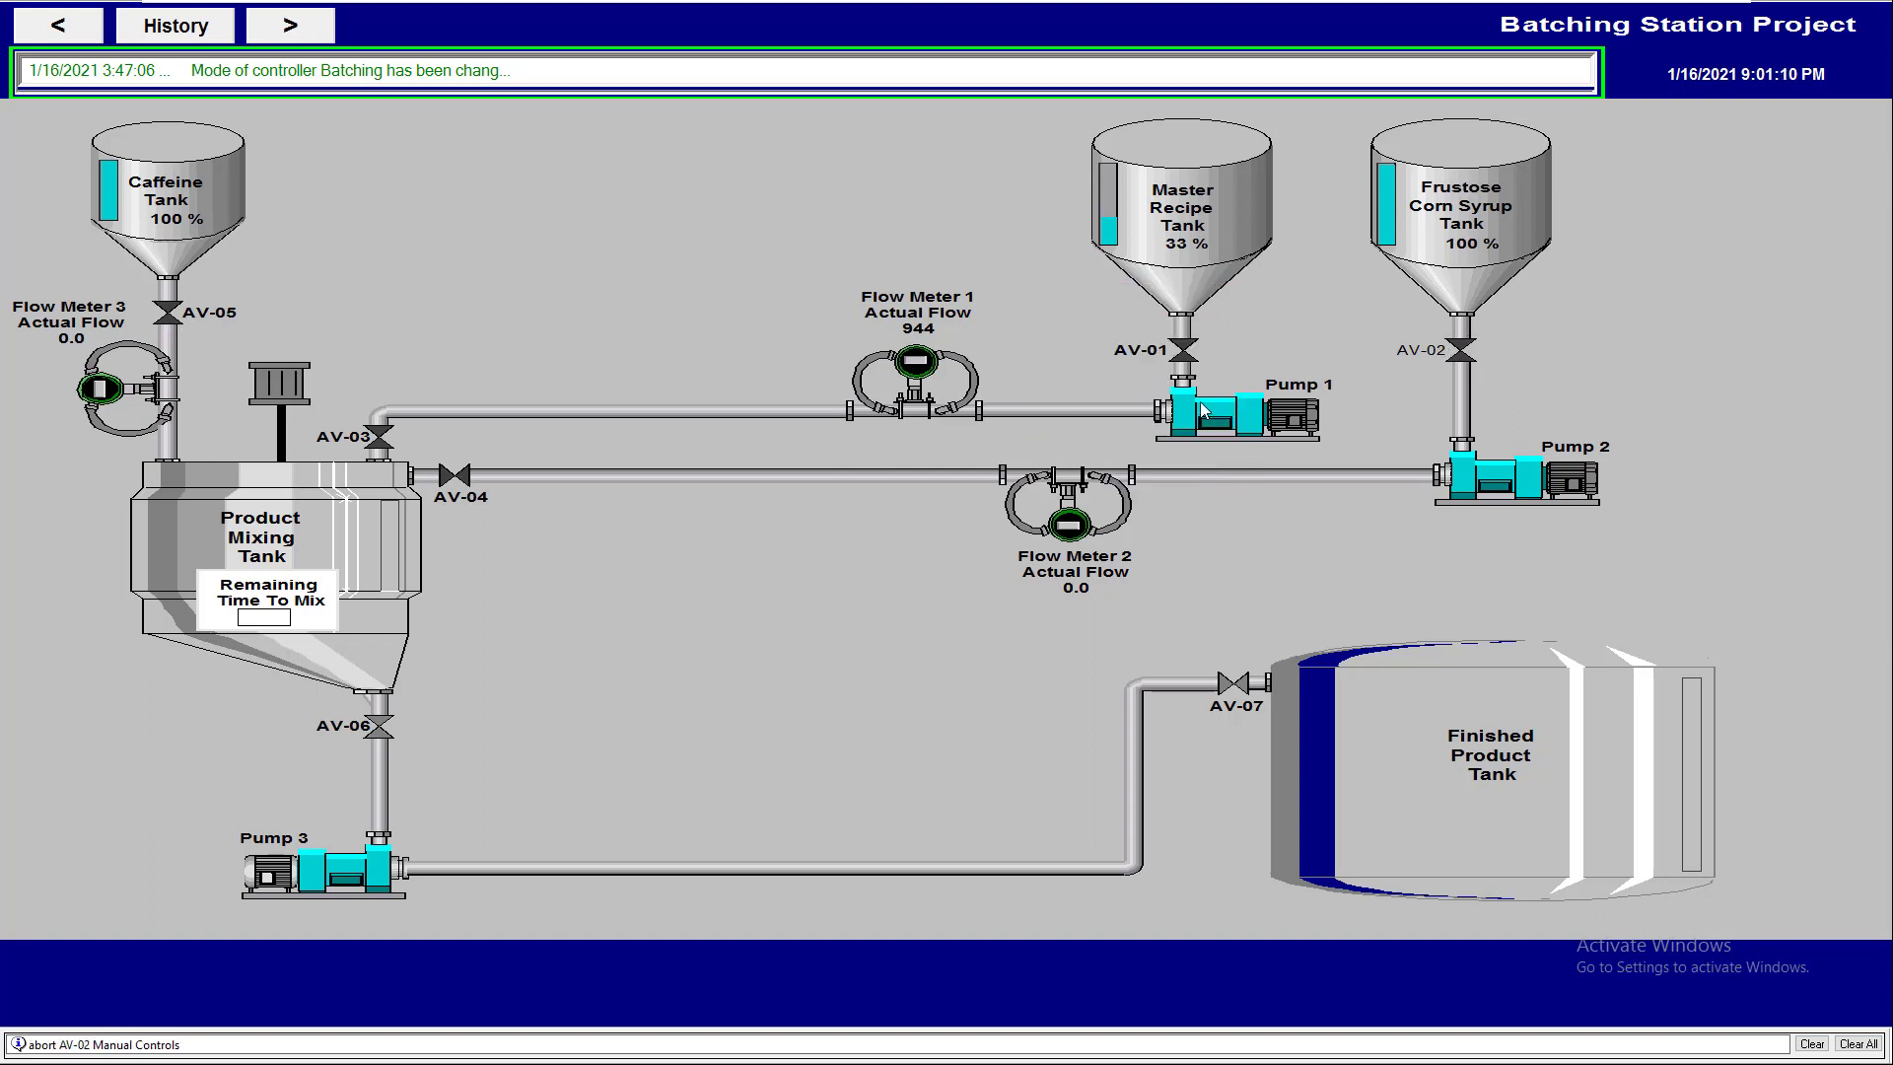
left_click(1181, 357)
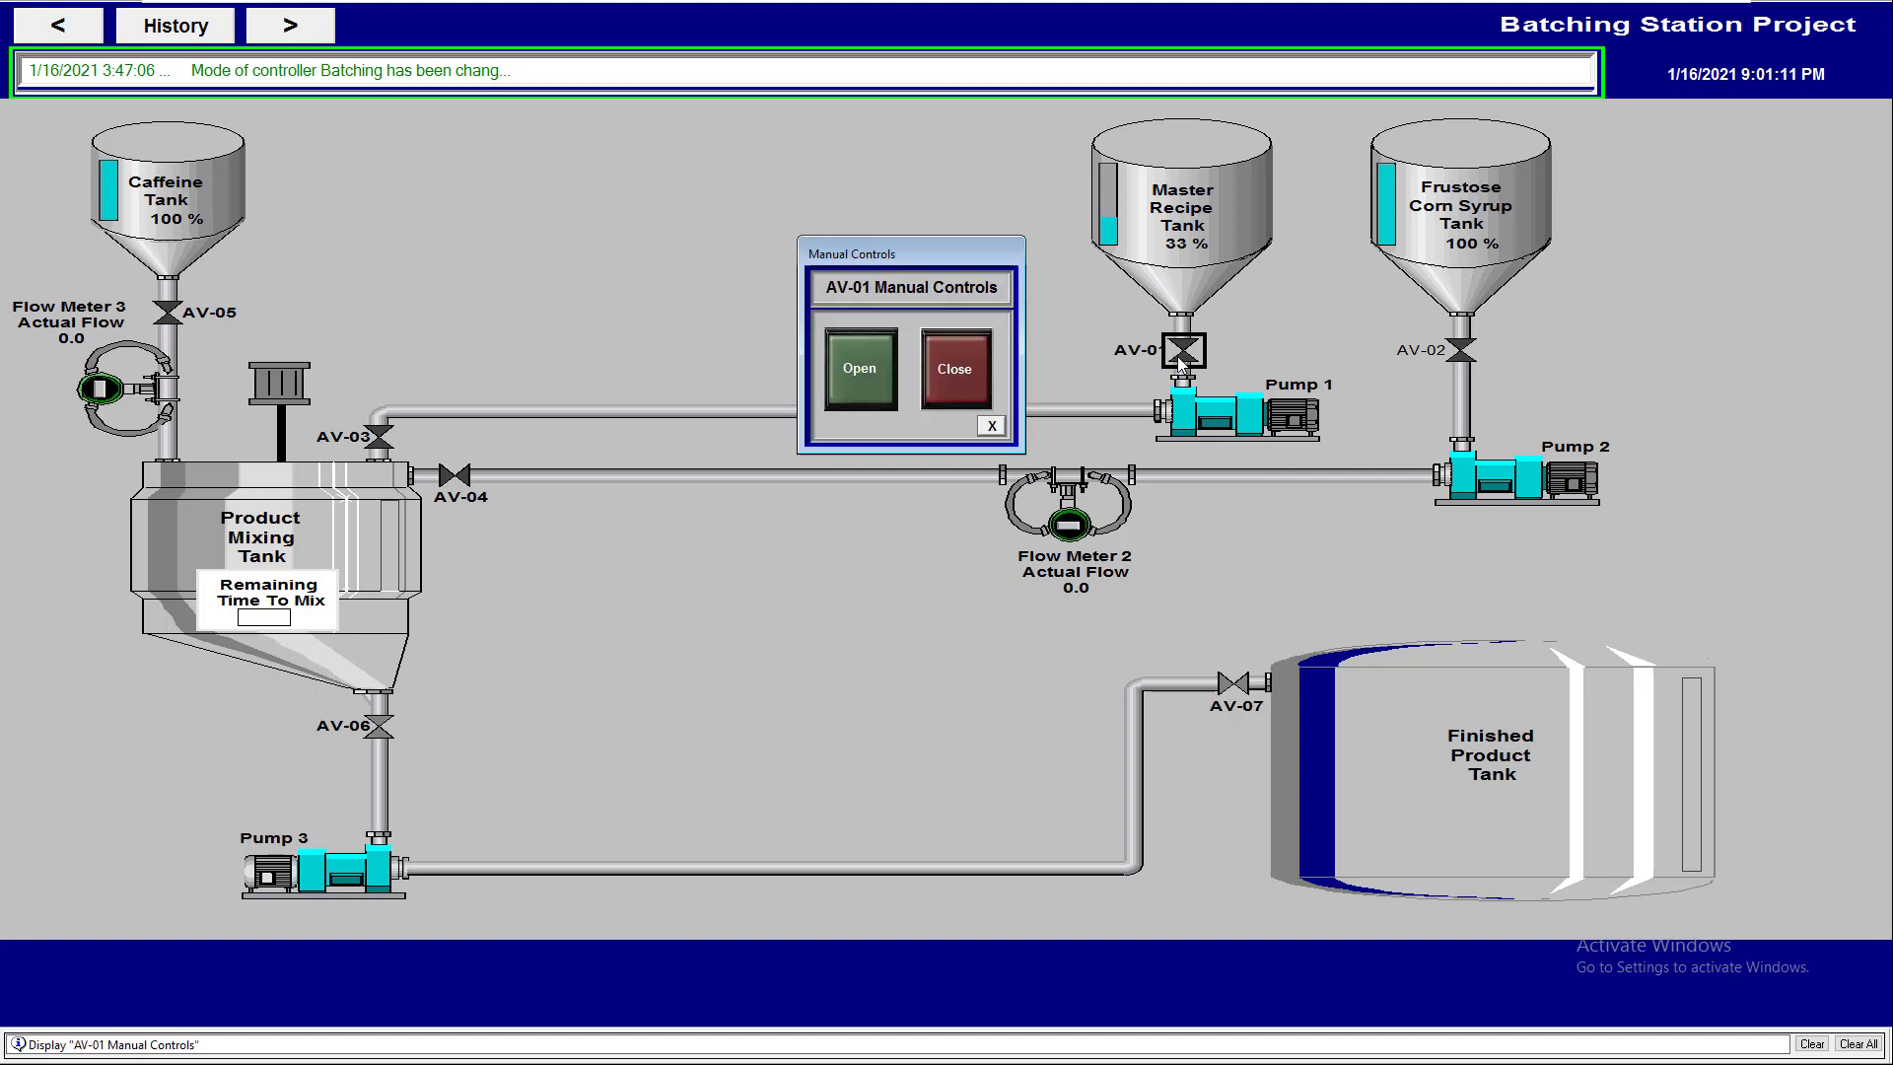
left_click(994, 428)
left_click(1452, 347)
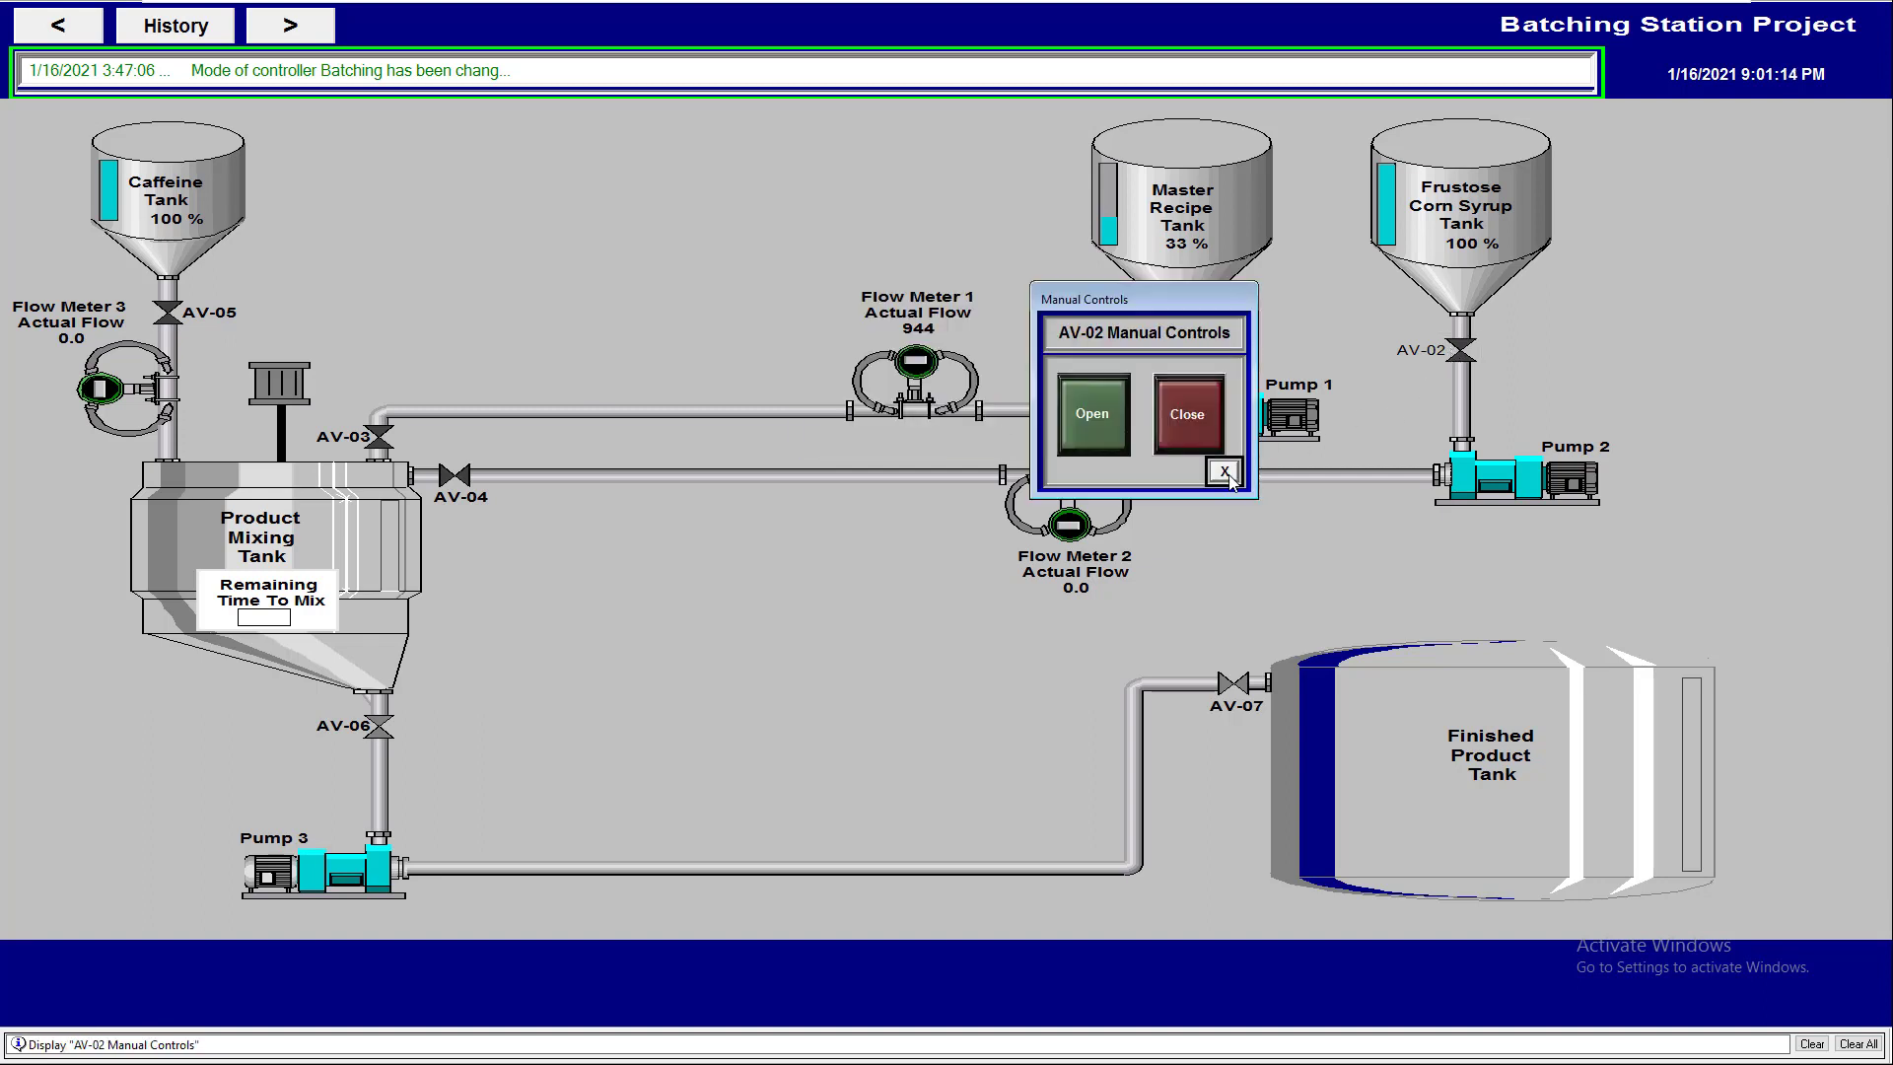
left_click(1015, 434)
left_click(182, 326)
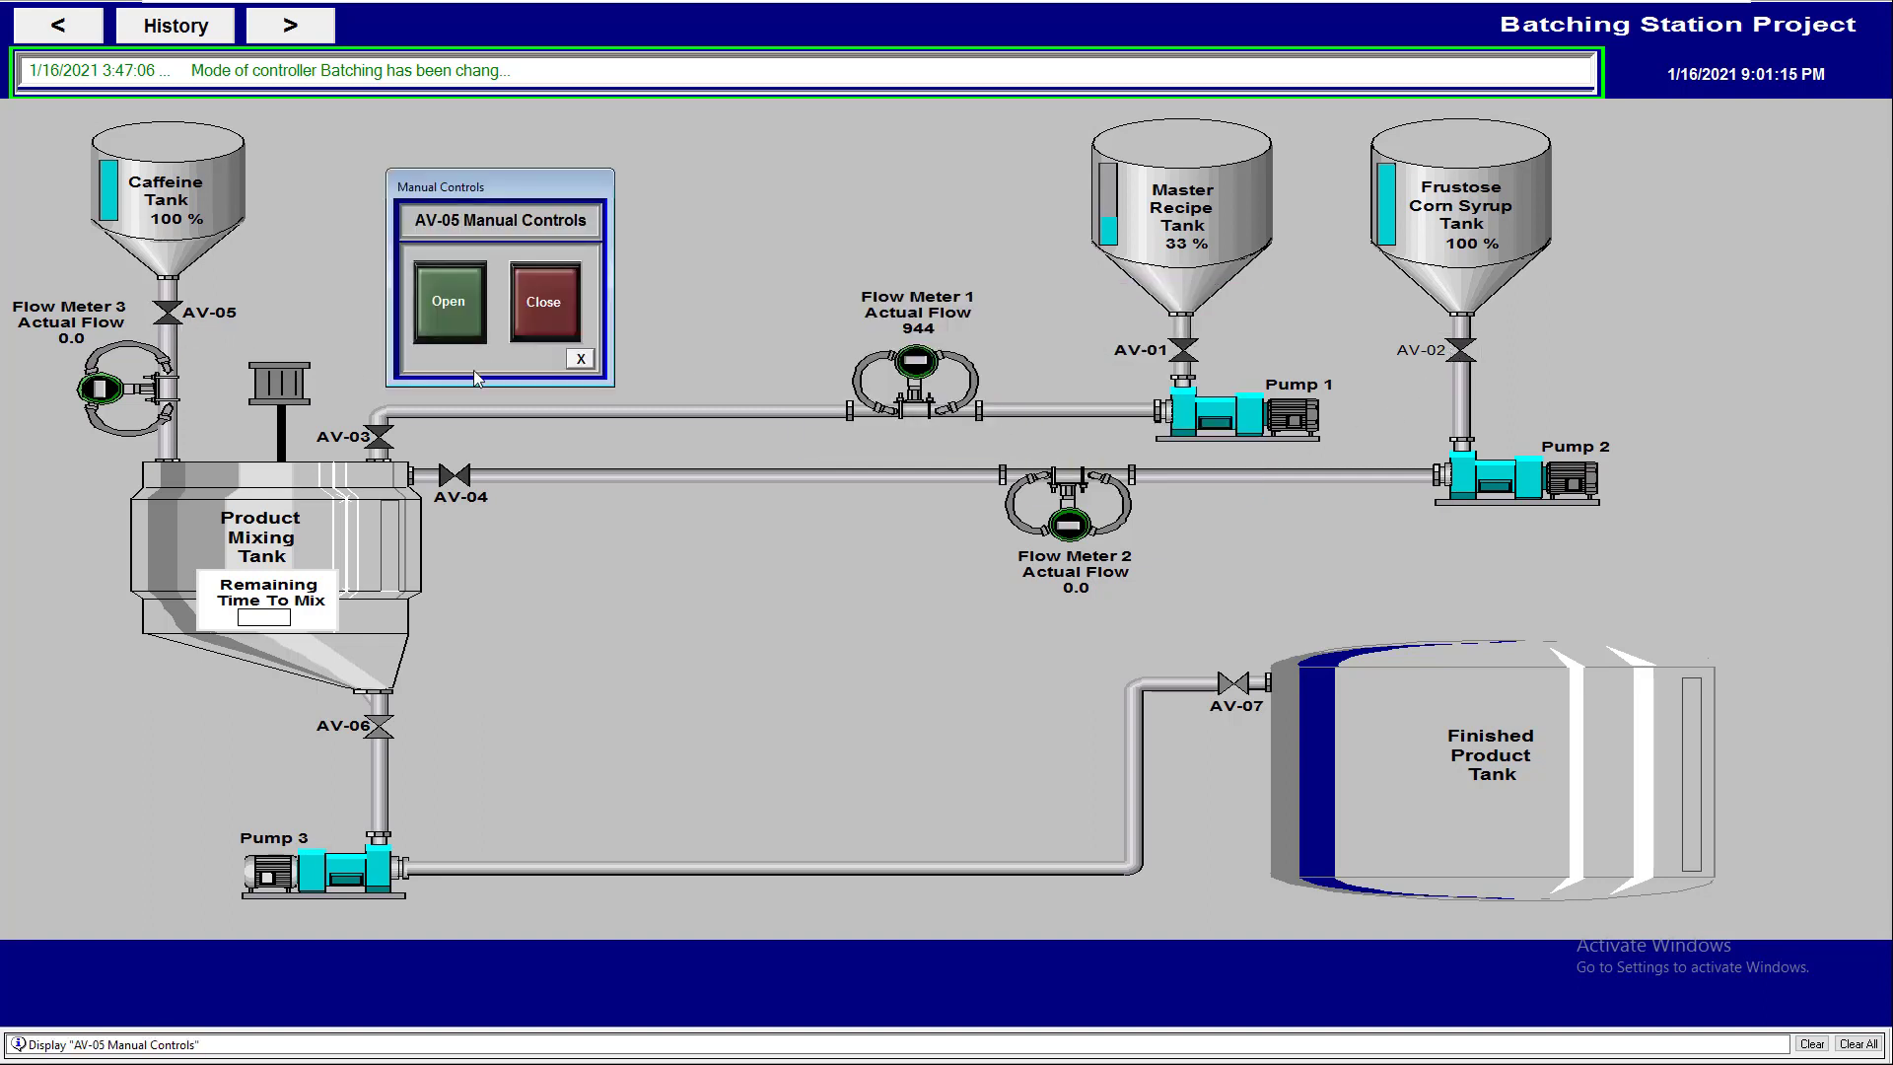
left_click(580, 371)
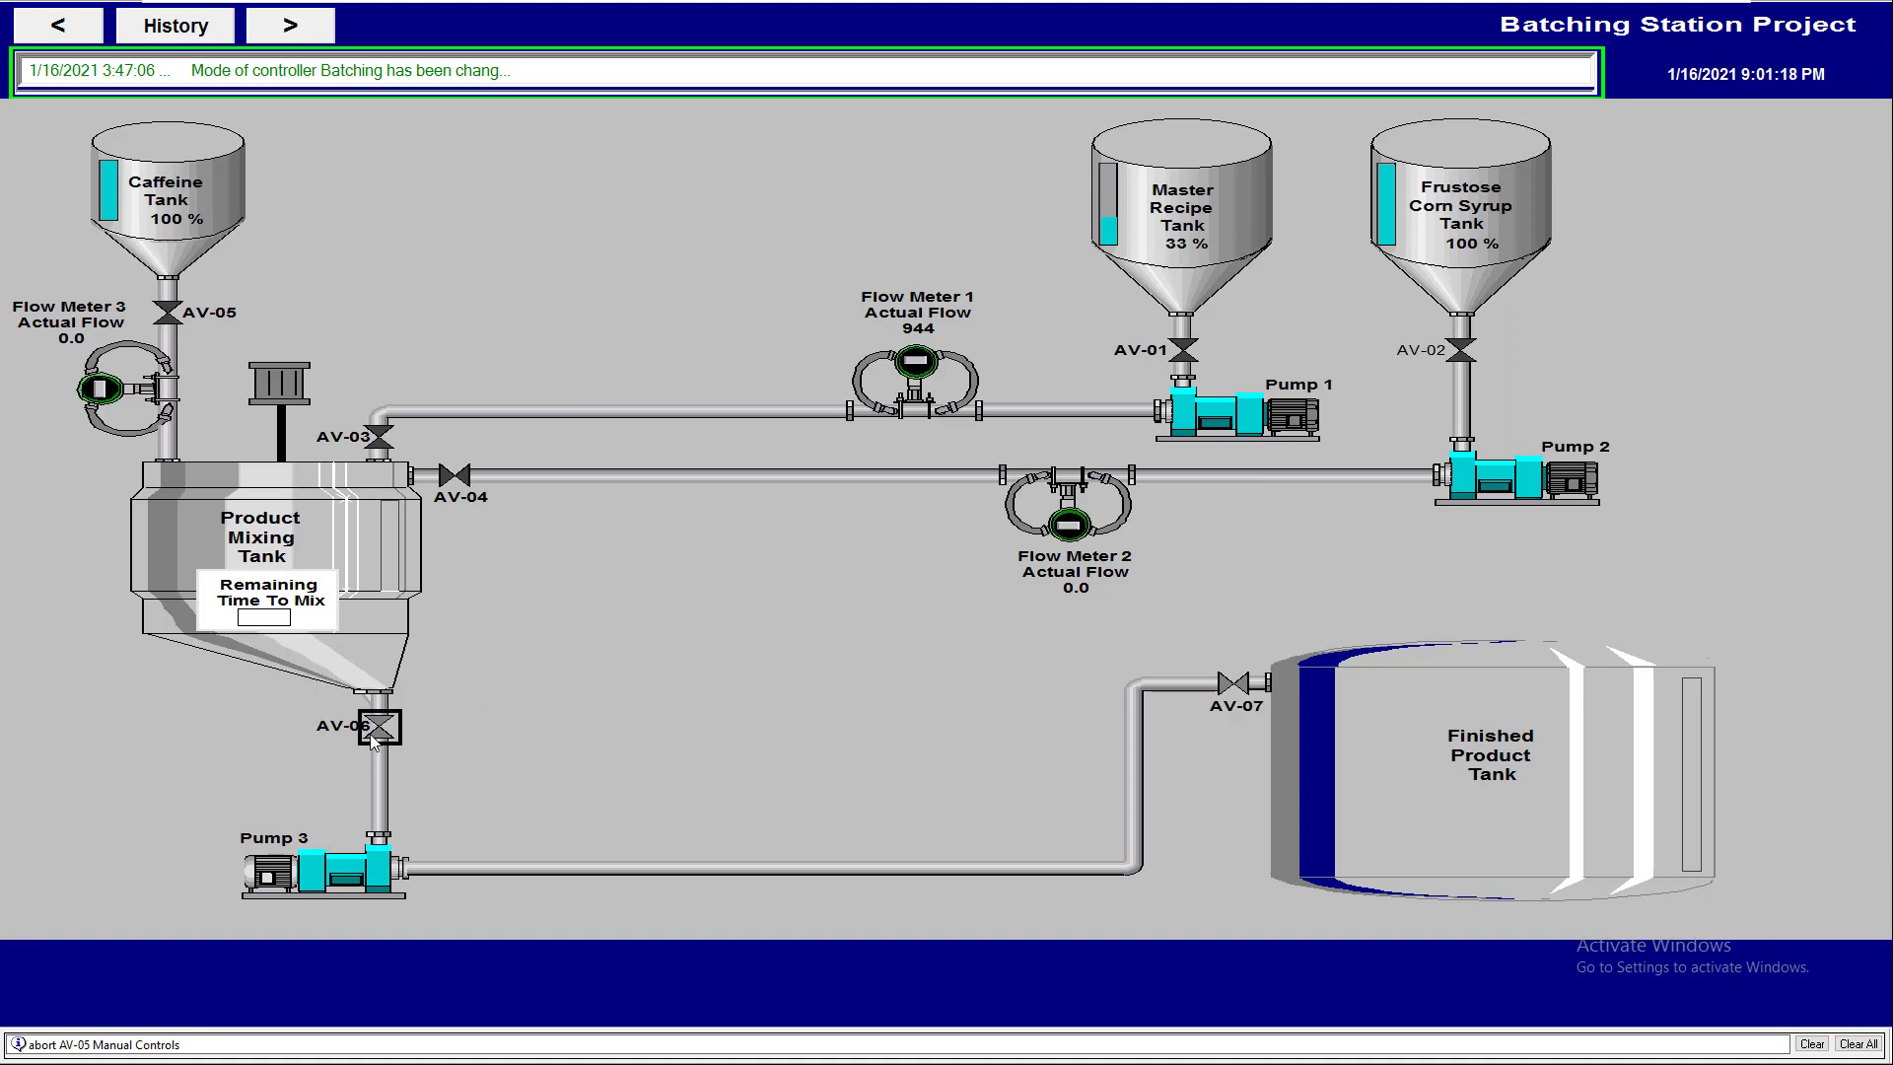